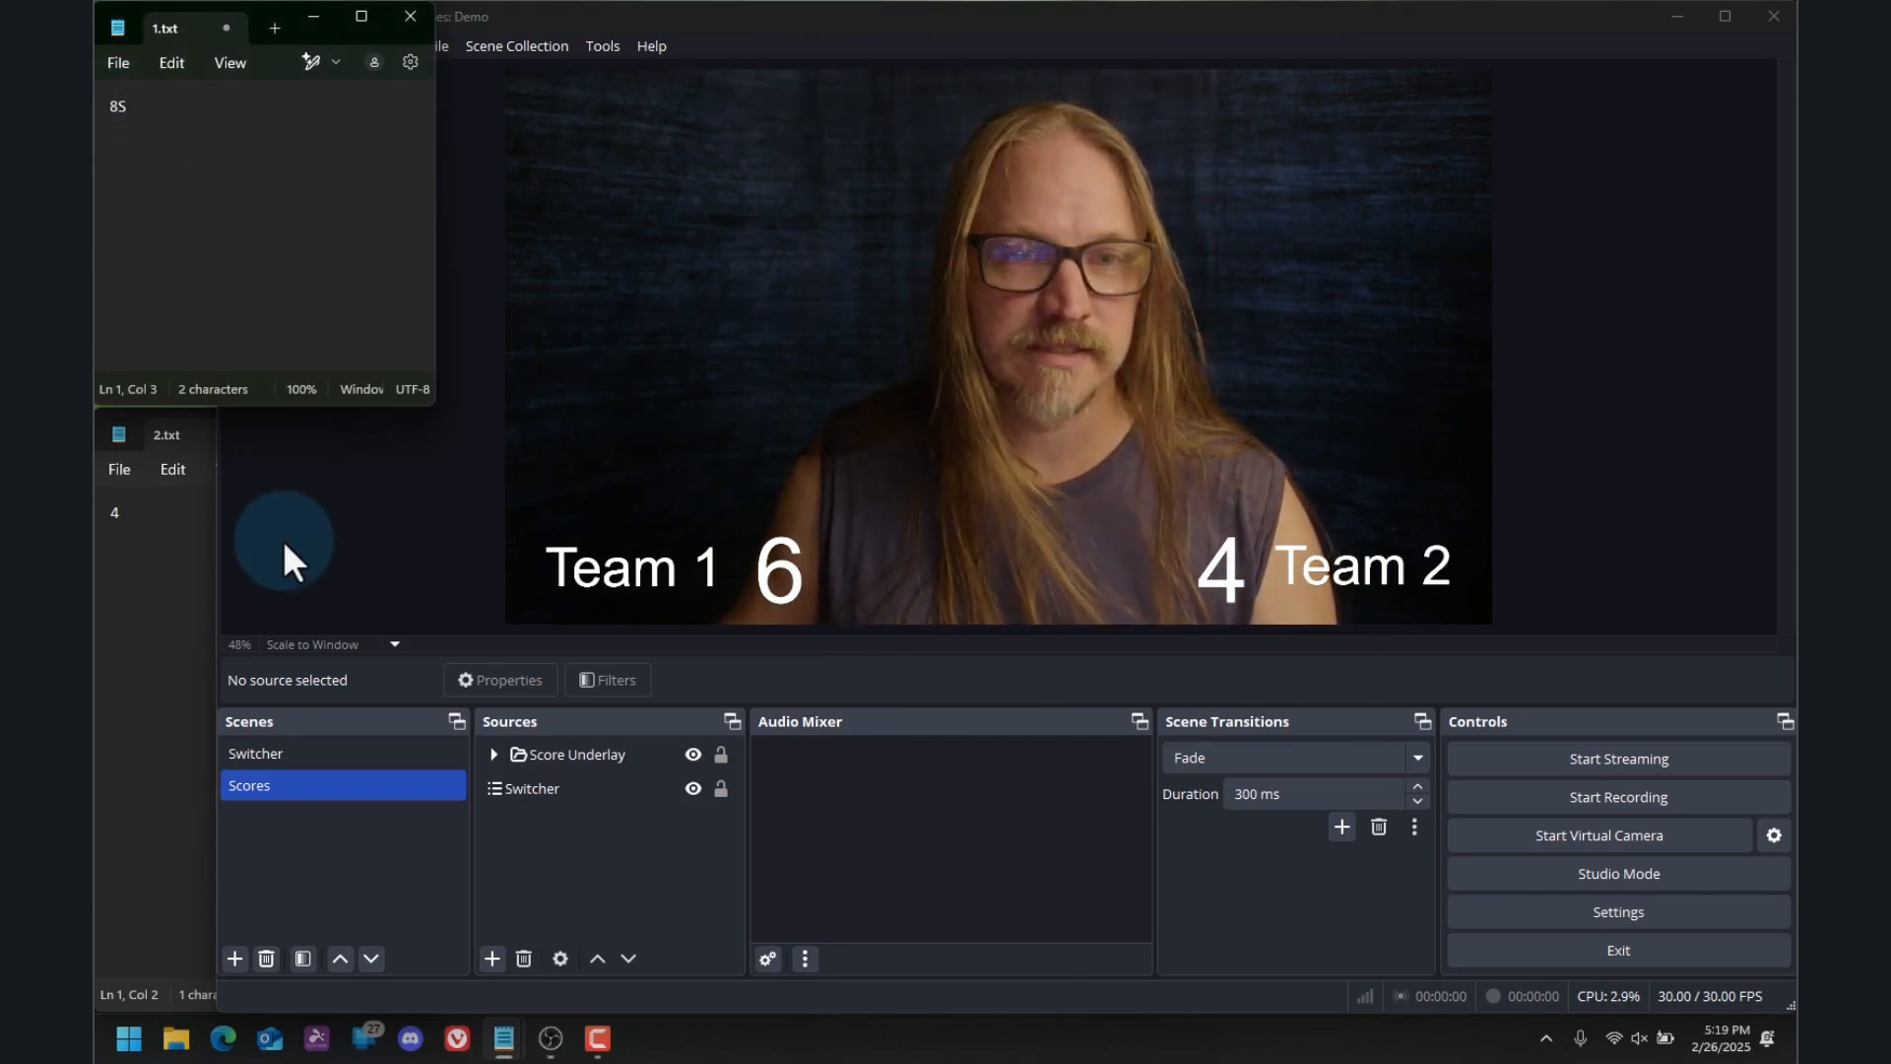
Replace the score in 1.txt with 8 and save the file
{"action": "left_click_drag", "start_coordinate": [155, 133], "coordinate": [114, 103]}
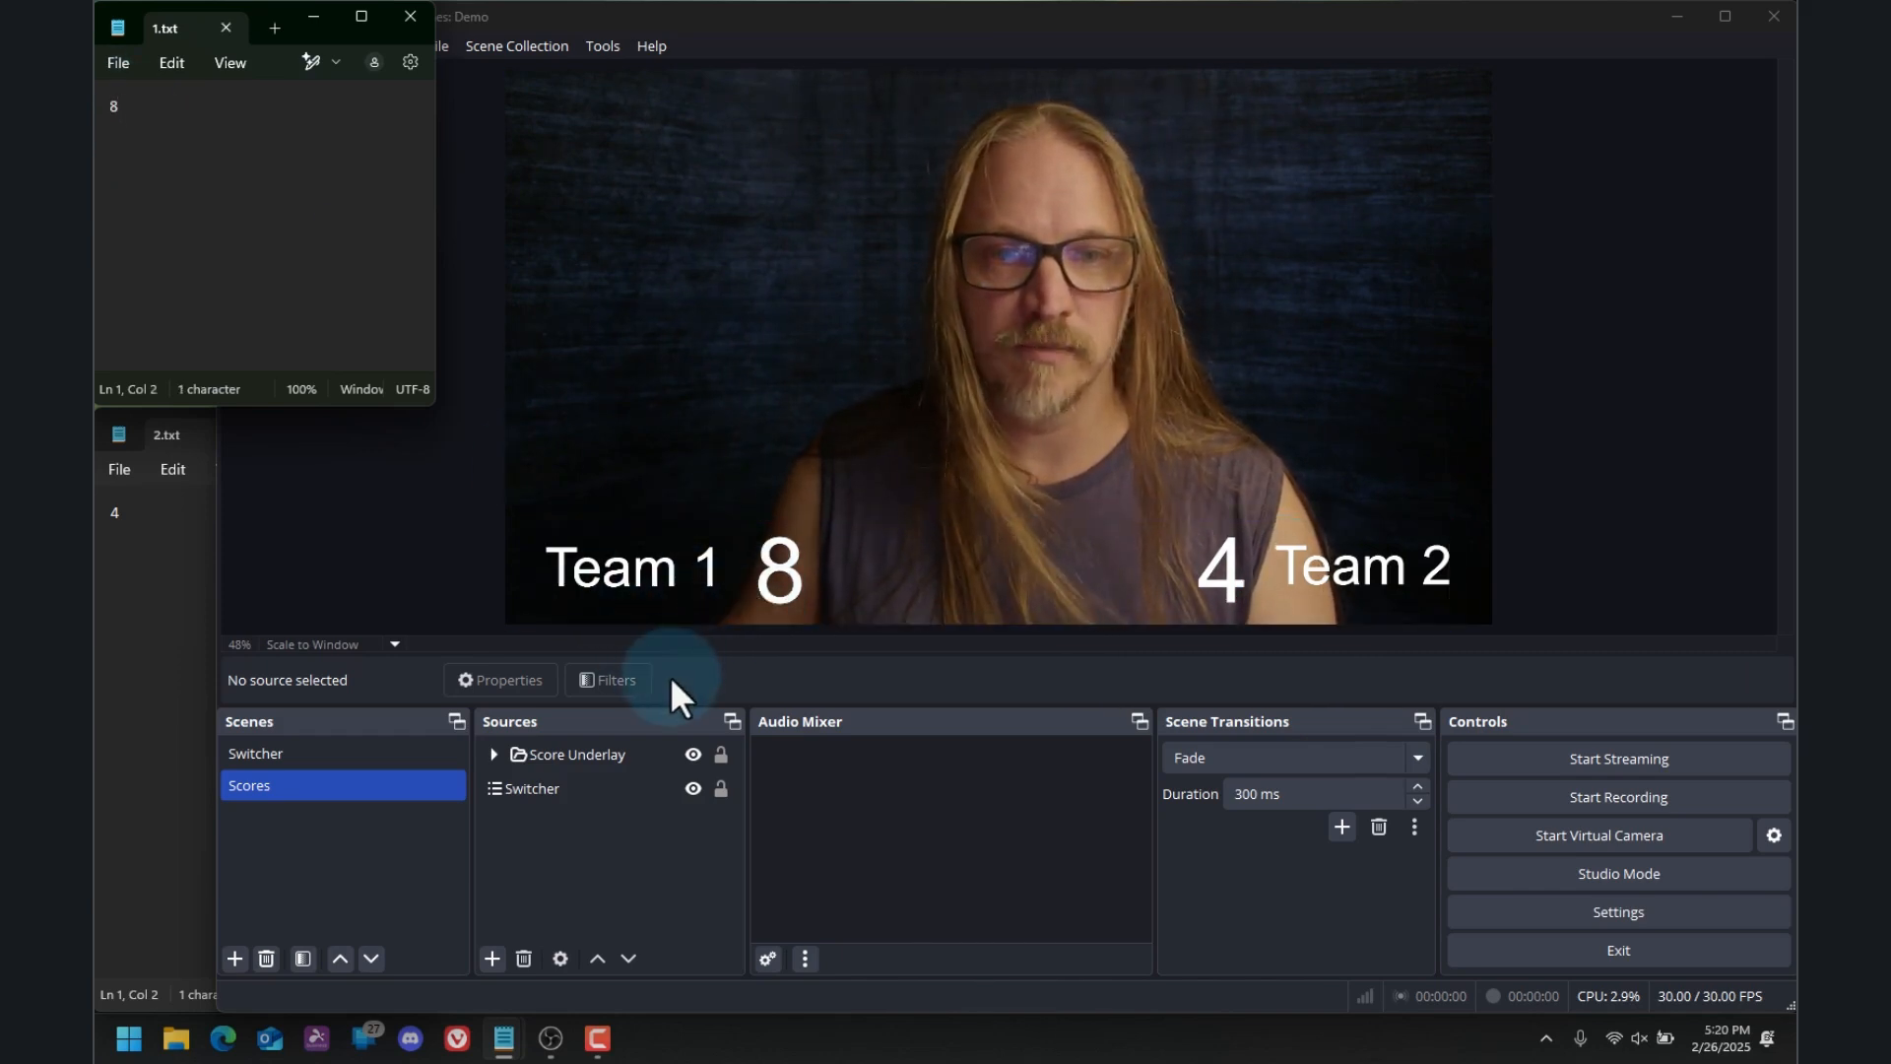
{"action": "left_click", "coordinate": [395, 557]}
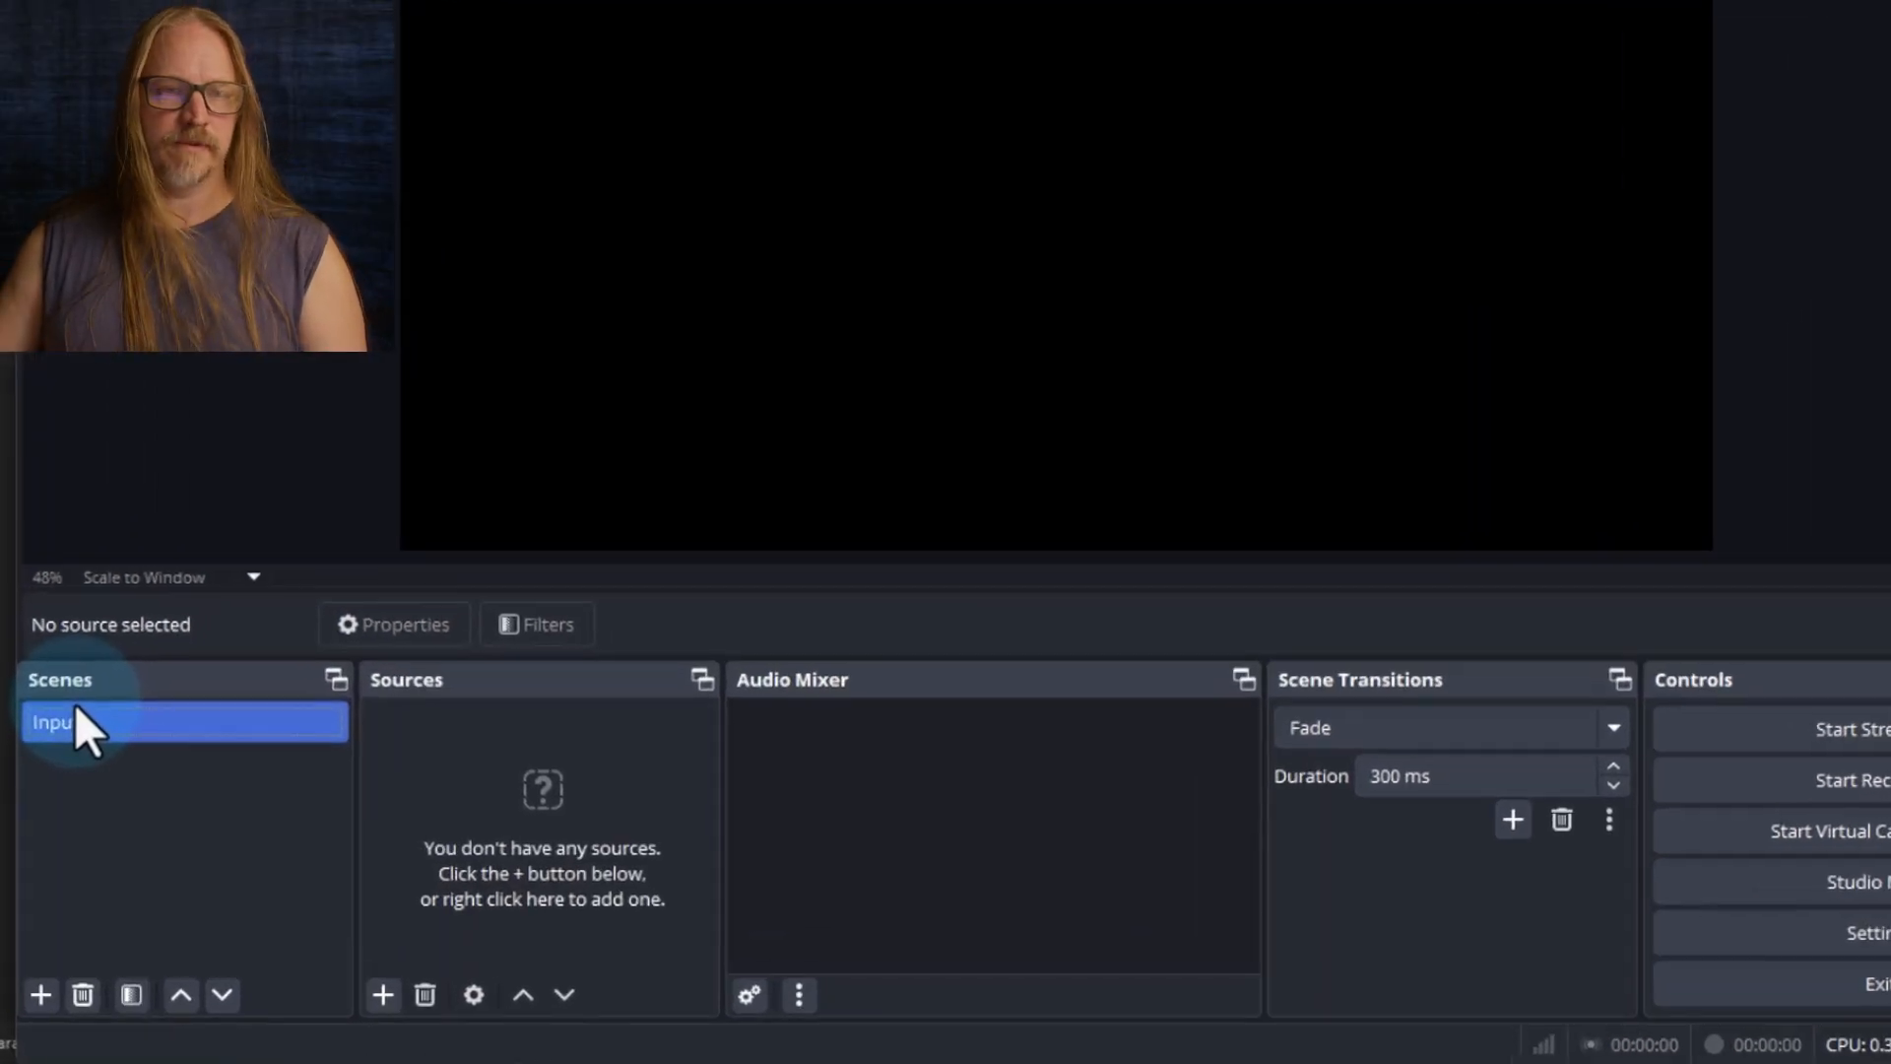
Add a video capture device source named ATEM Pro to the Input scene, using the Blackmagic Design device
{"action": "left_click", "coordinate": [83, 701]}
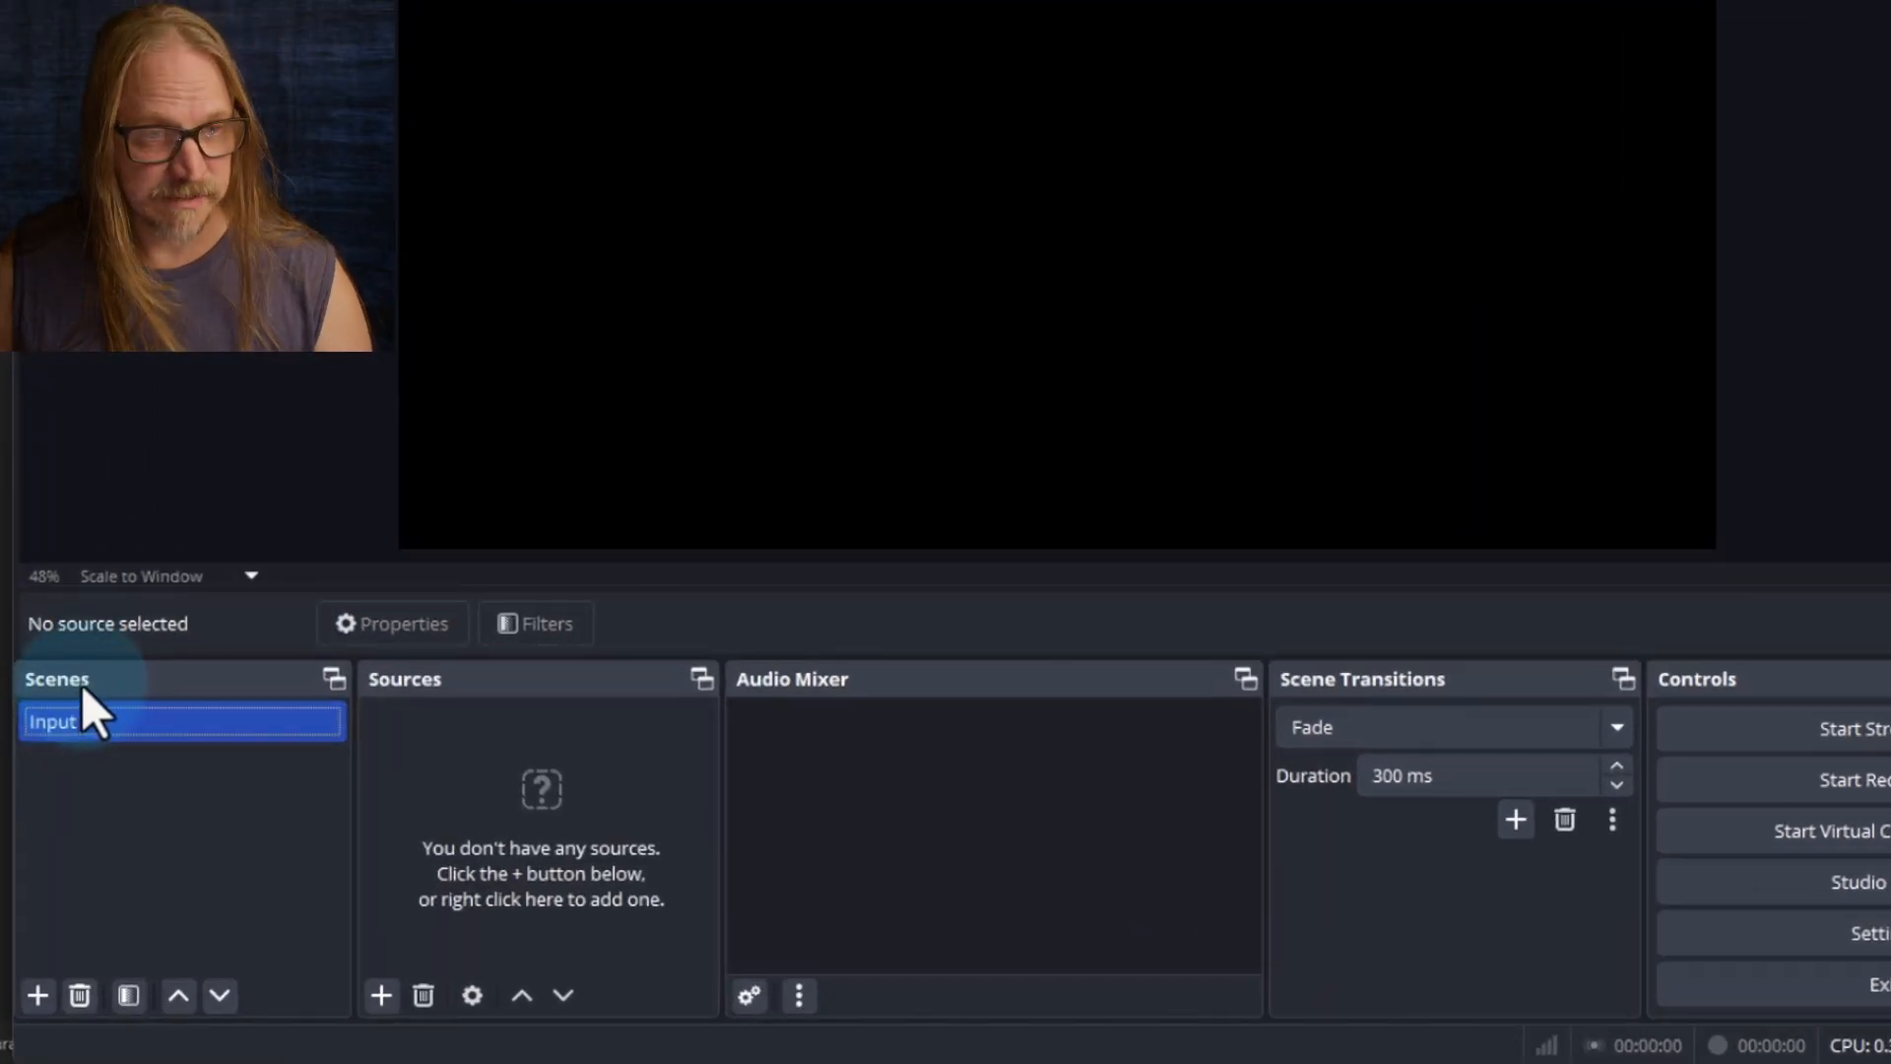
{"action": "left_click", "coordinate": [1102, 831]}
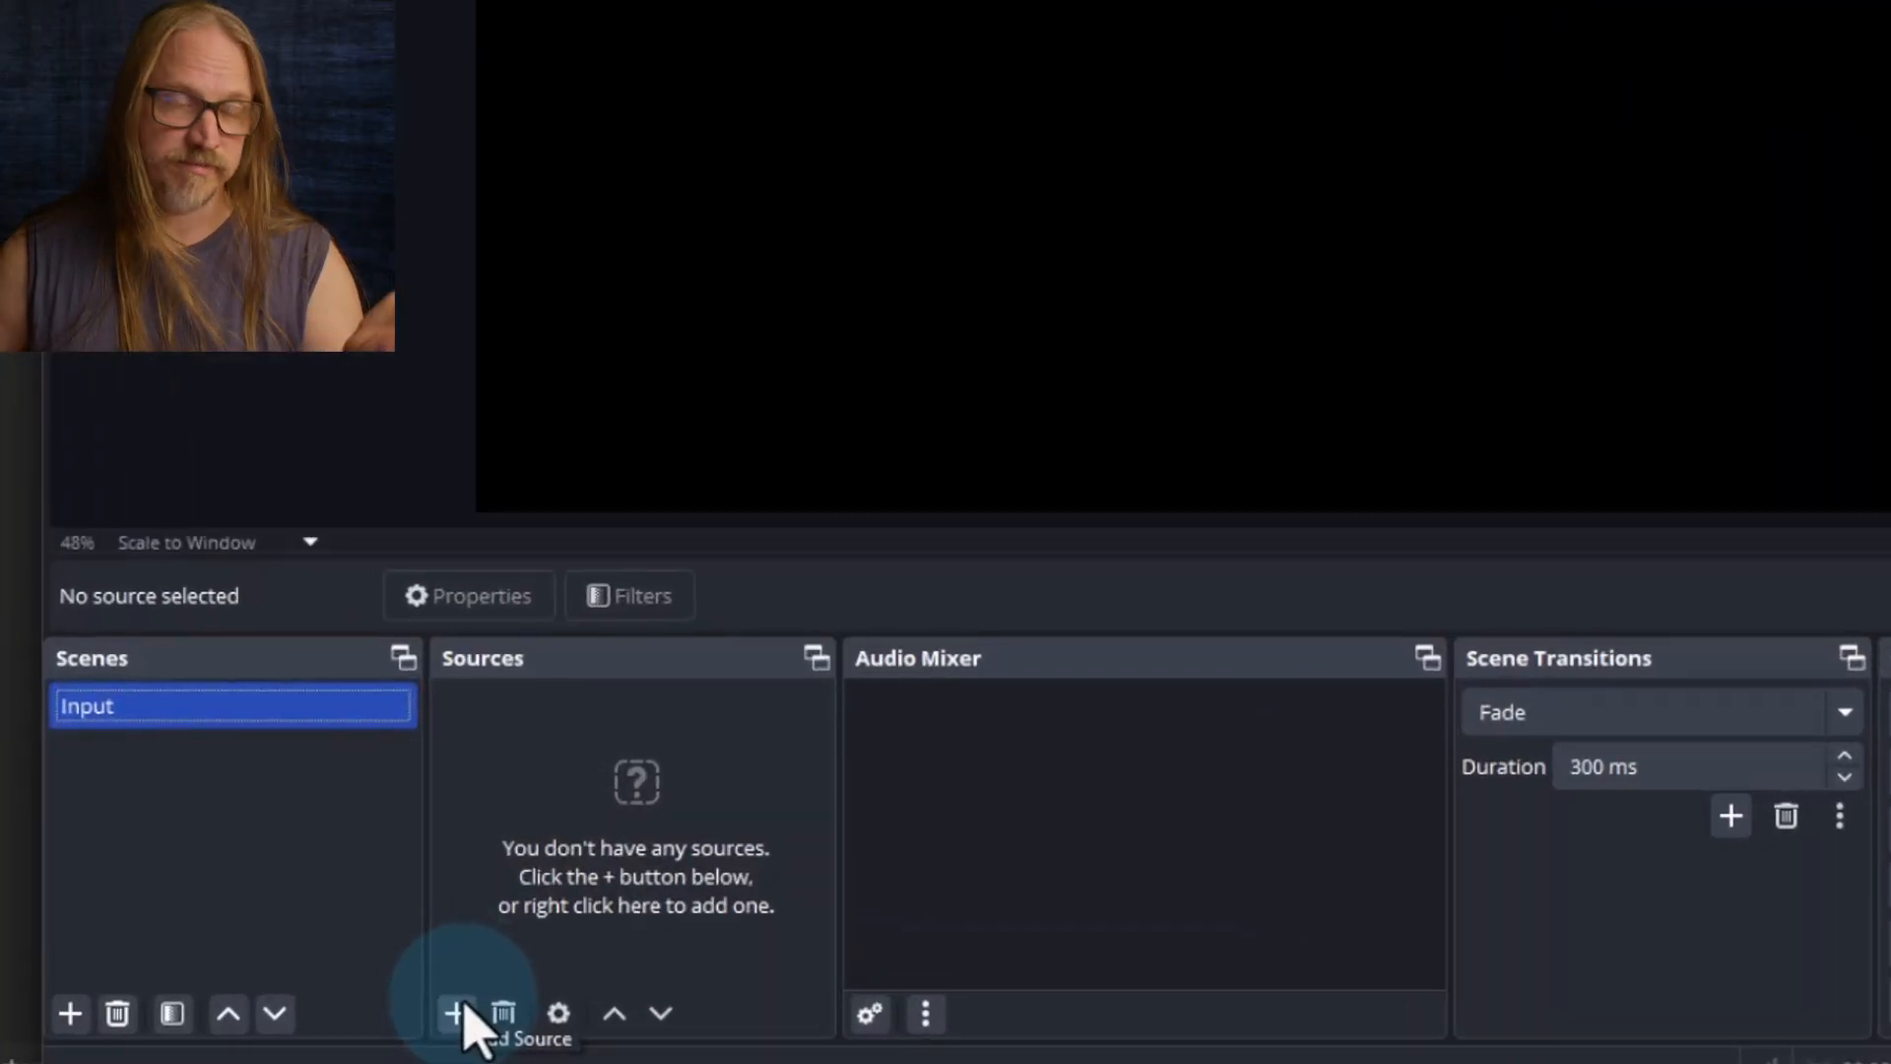
{"action": "left_click", "coordinate": [460, 1020]}
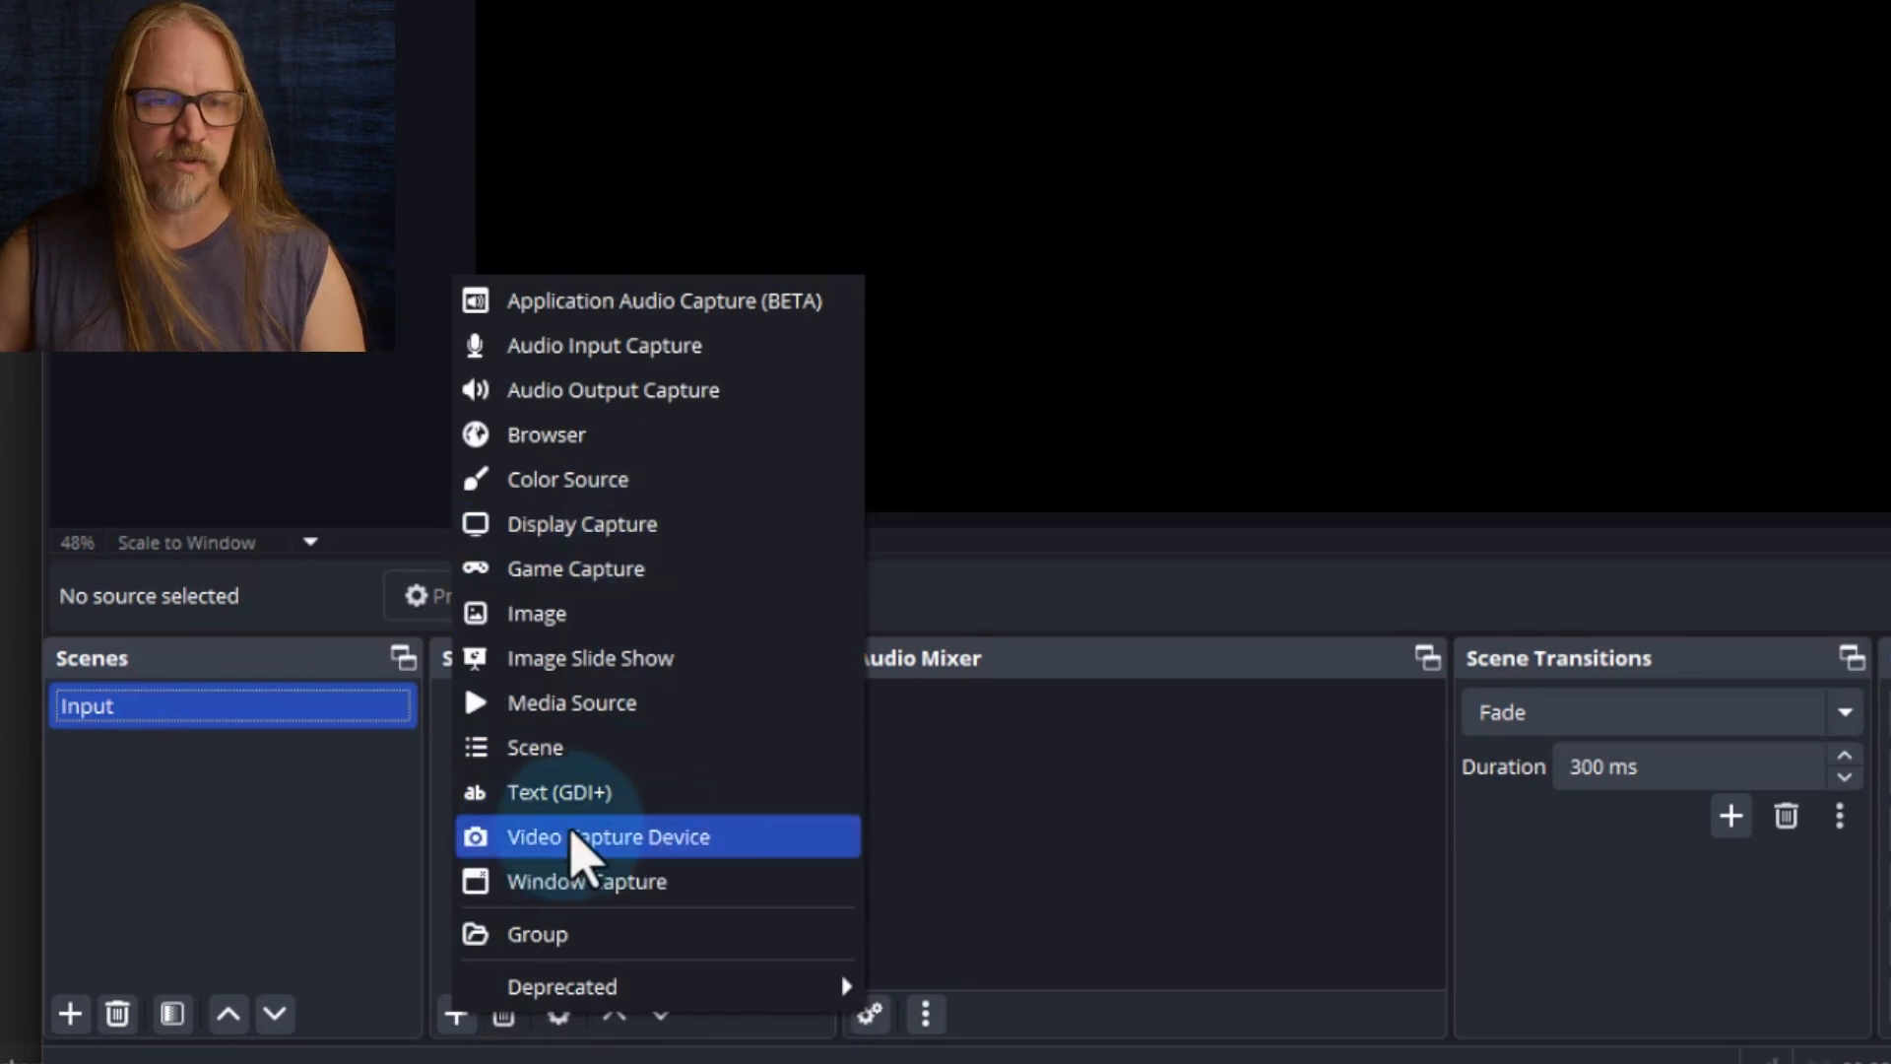
{"action": "left_click", "coordinate": [581, 837]}
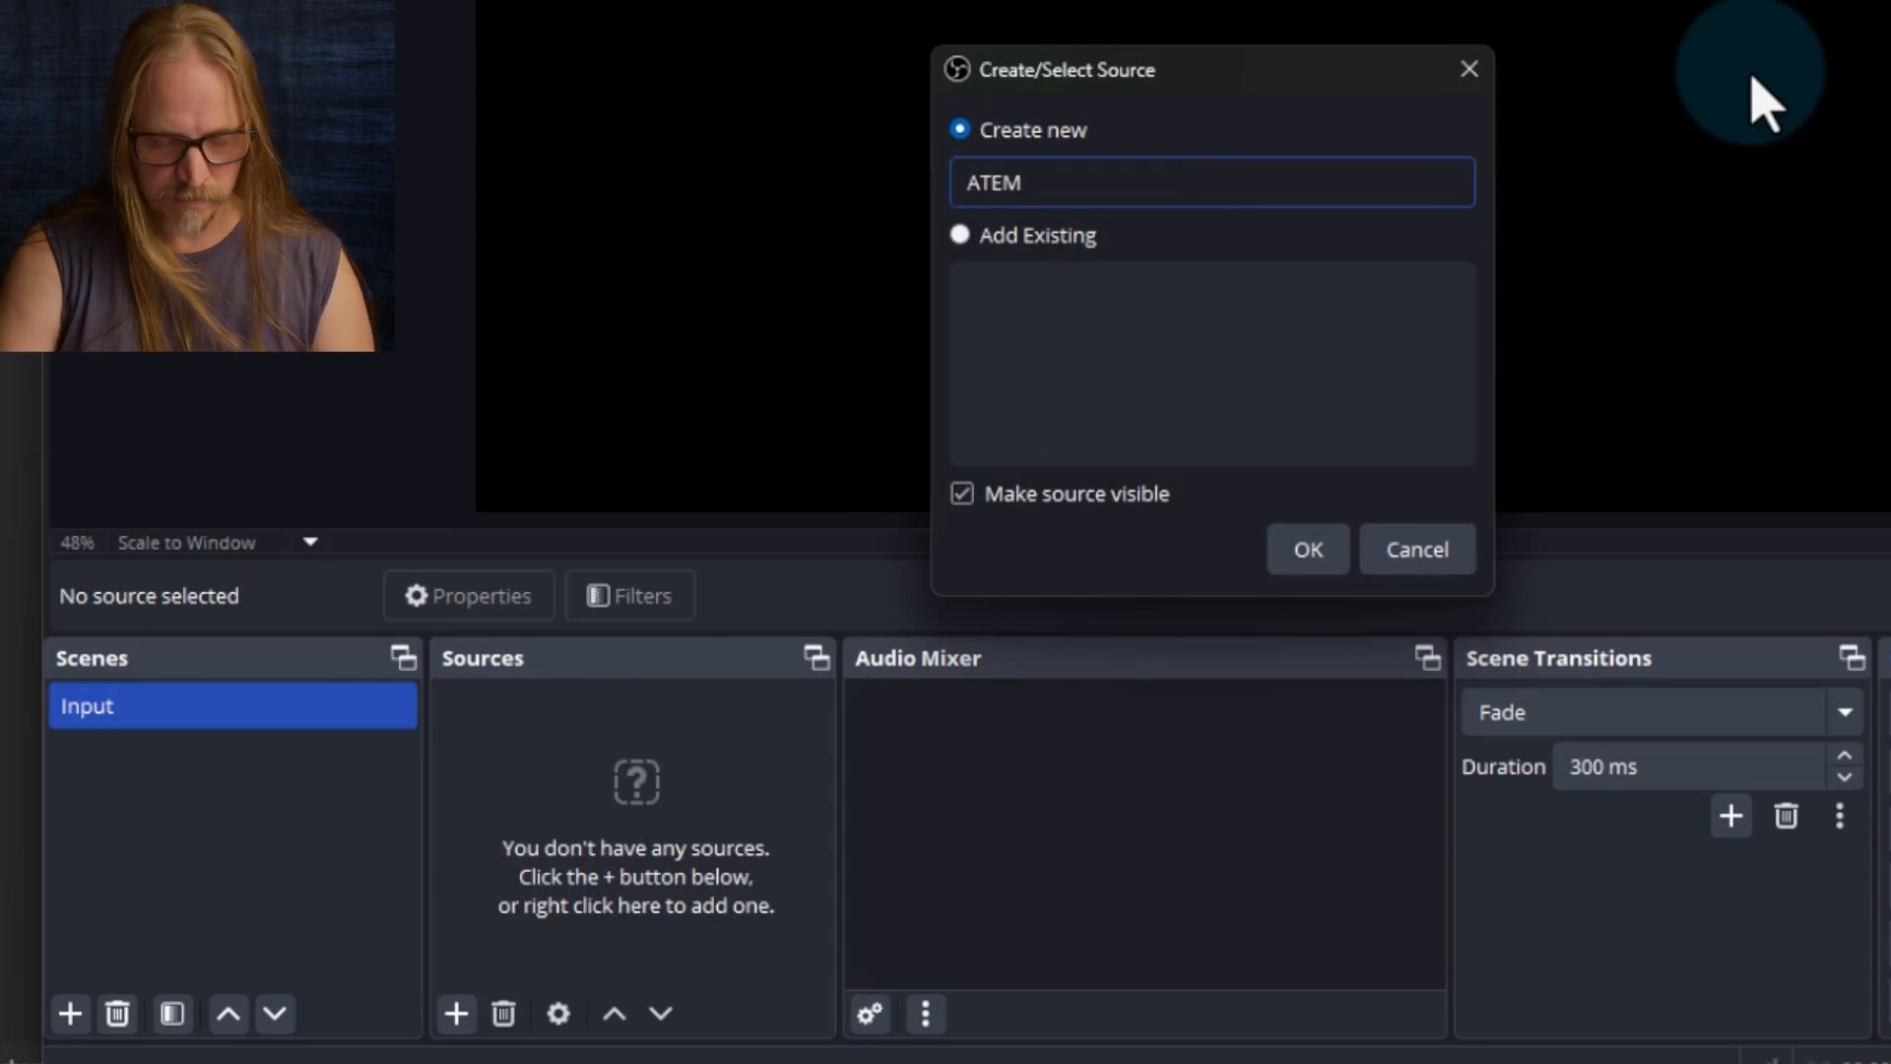
{"action": "key", "text": "Return"}
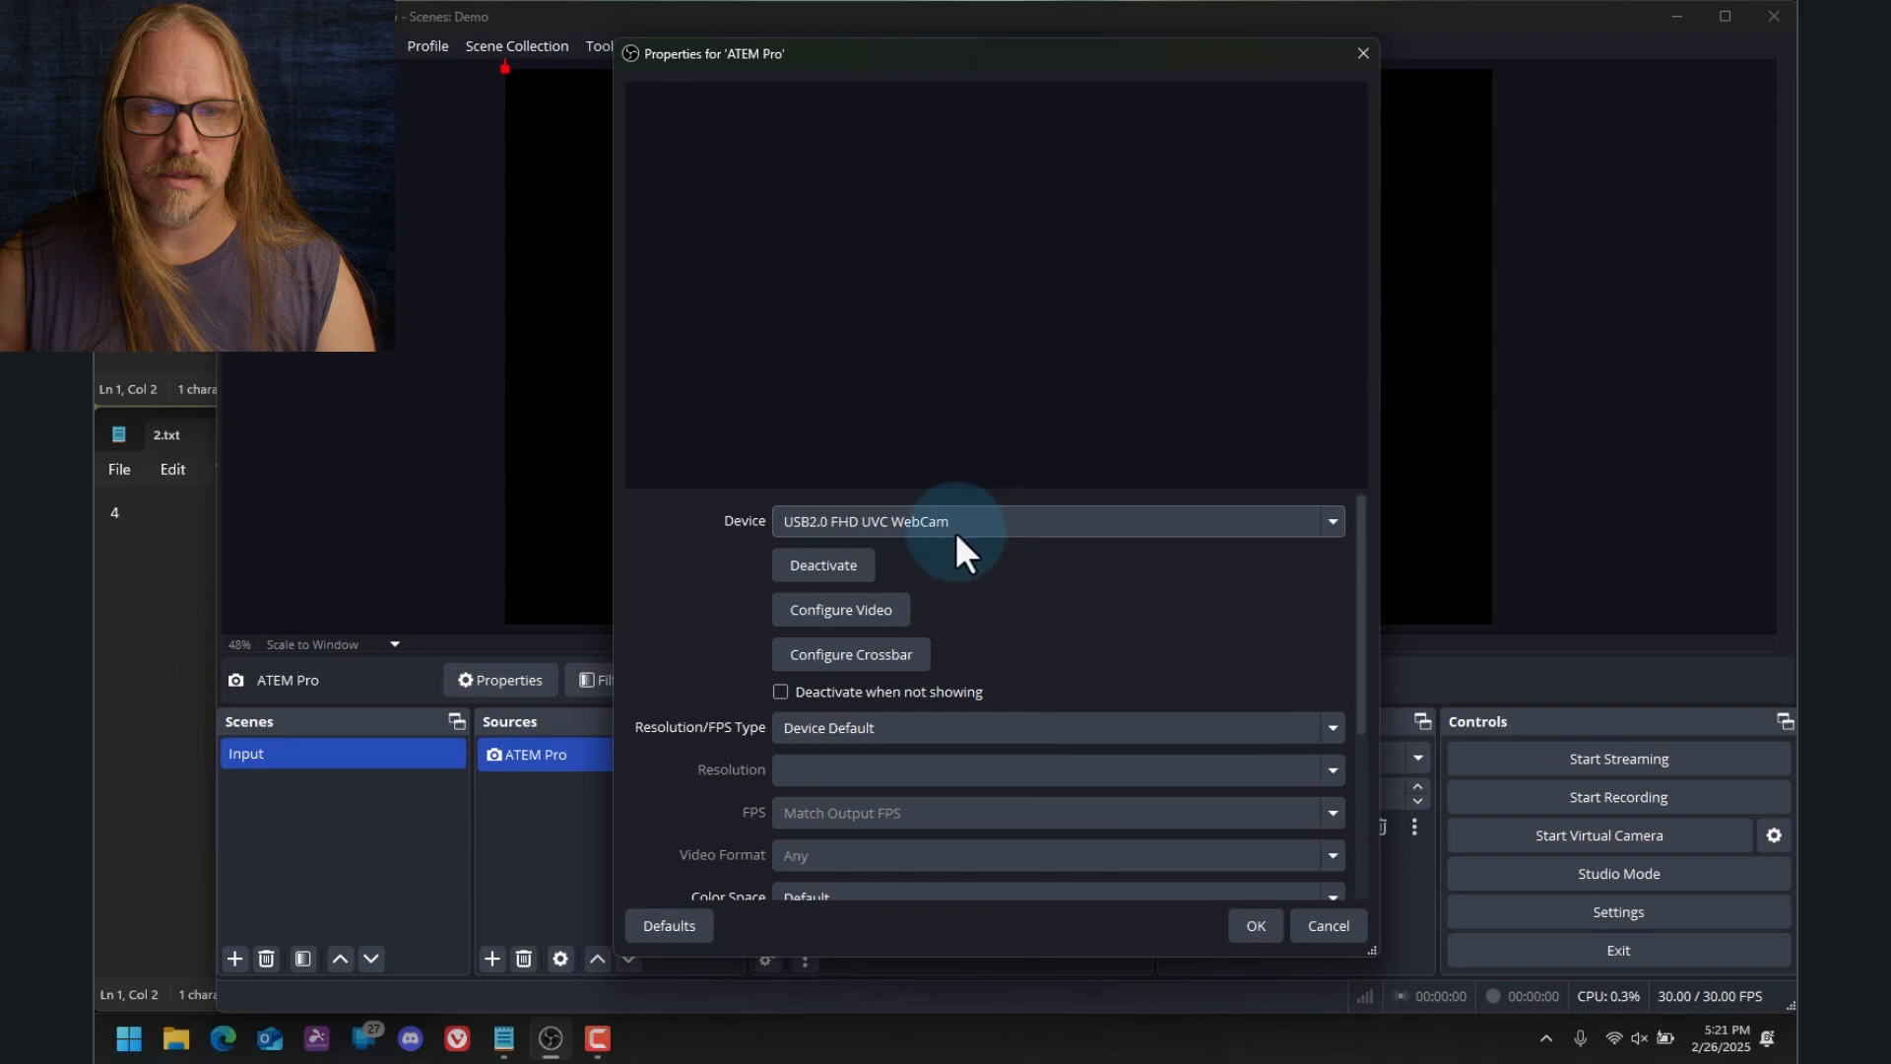
{"action": "left_click", "coordinate": [955, 522]}
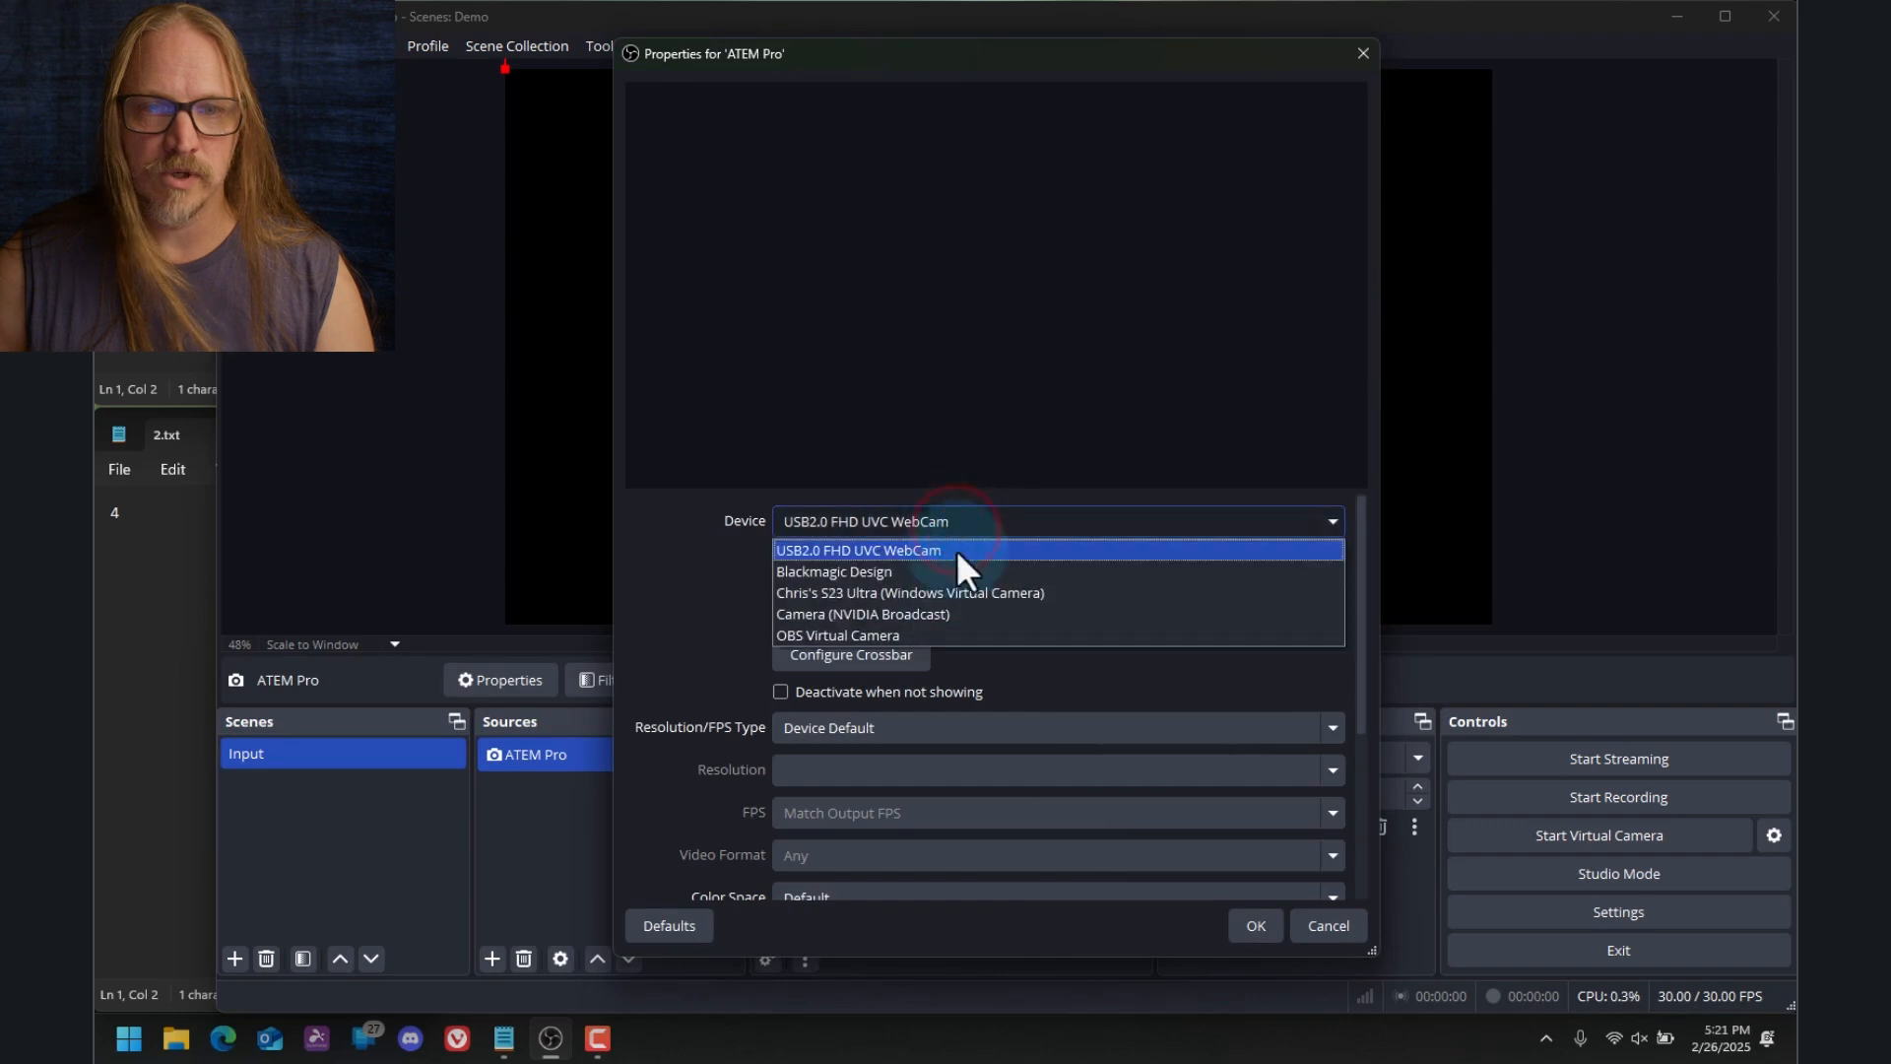
{"action": "left_click", "coordinate": [943, 576]}
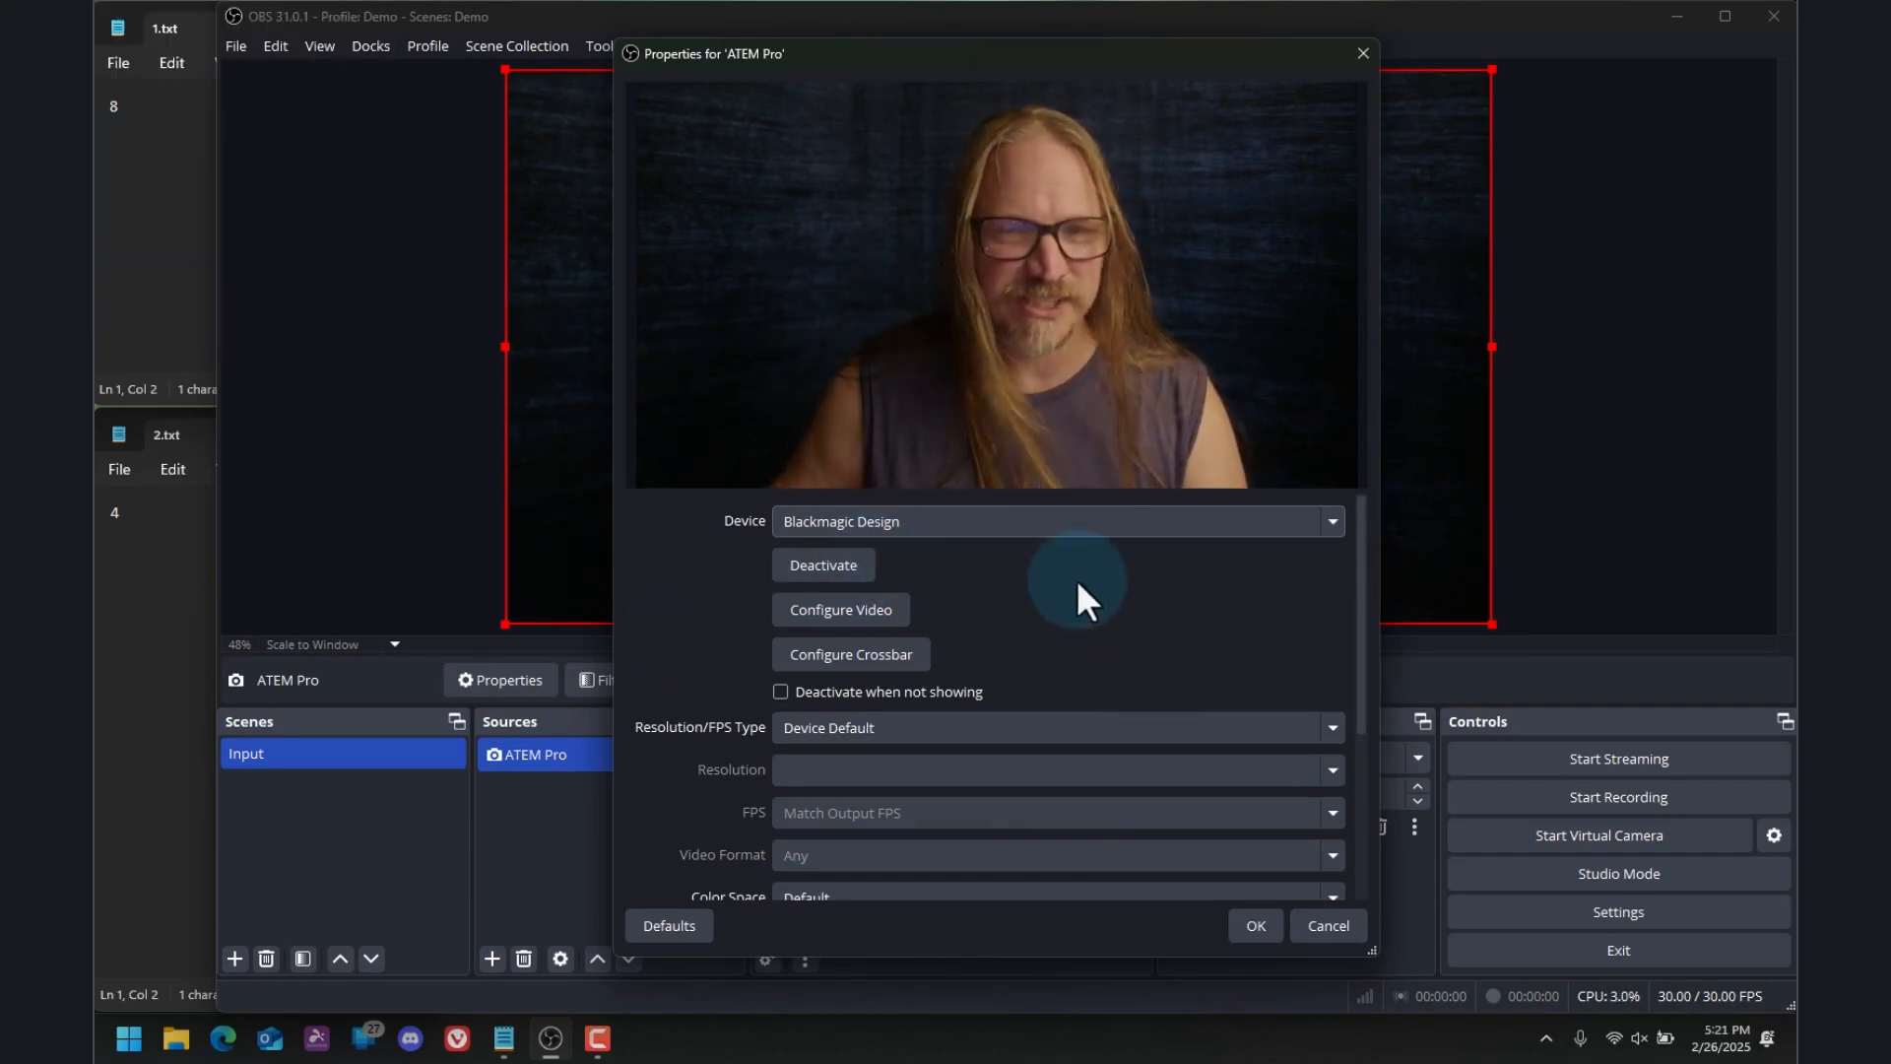
{"action": "left_click", "coordinate": [1253, 923]}
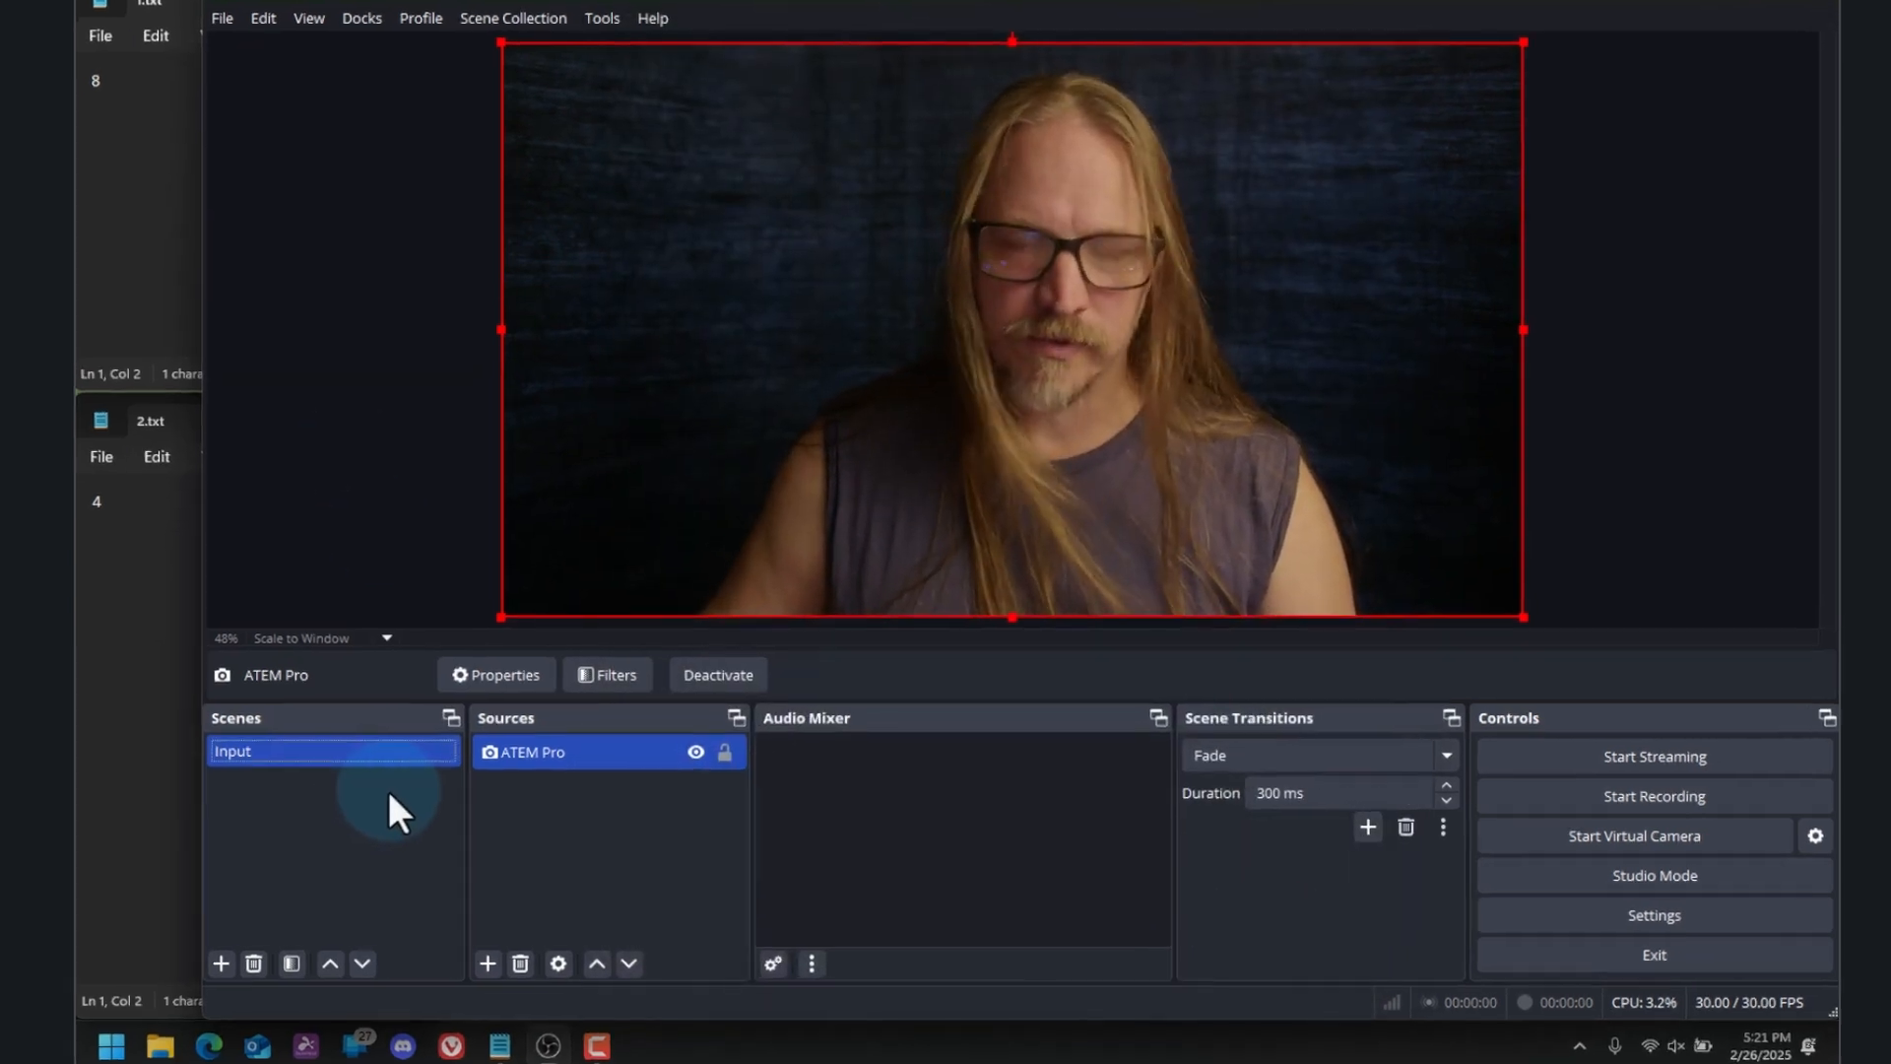
Add a new scene named Scoreboard
{"action": "right_click", "coordinate": [388, 789]}
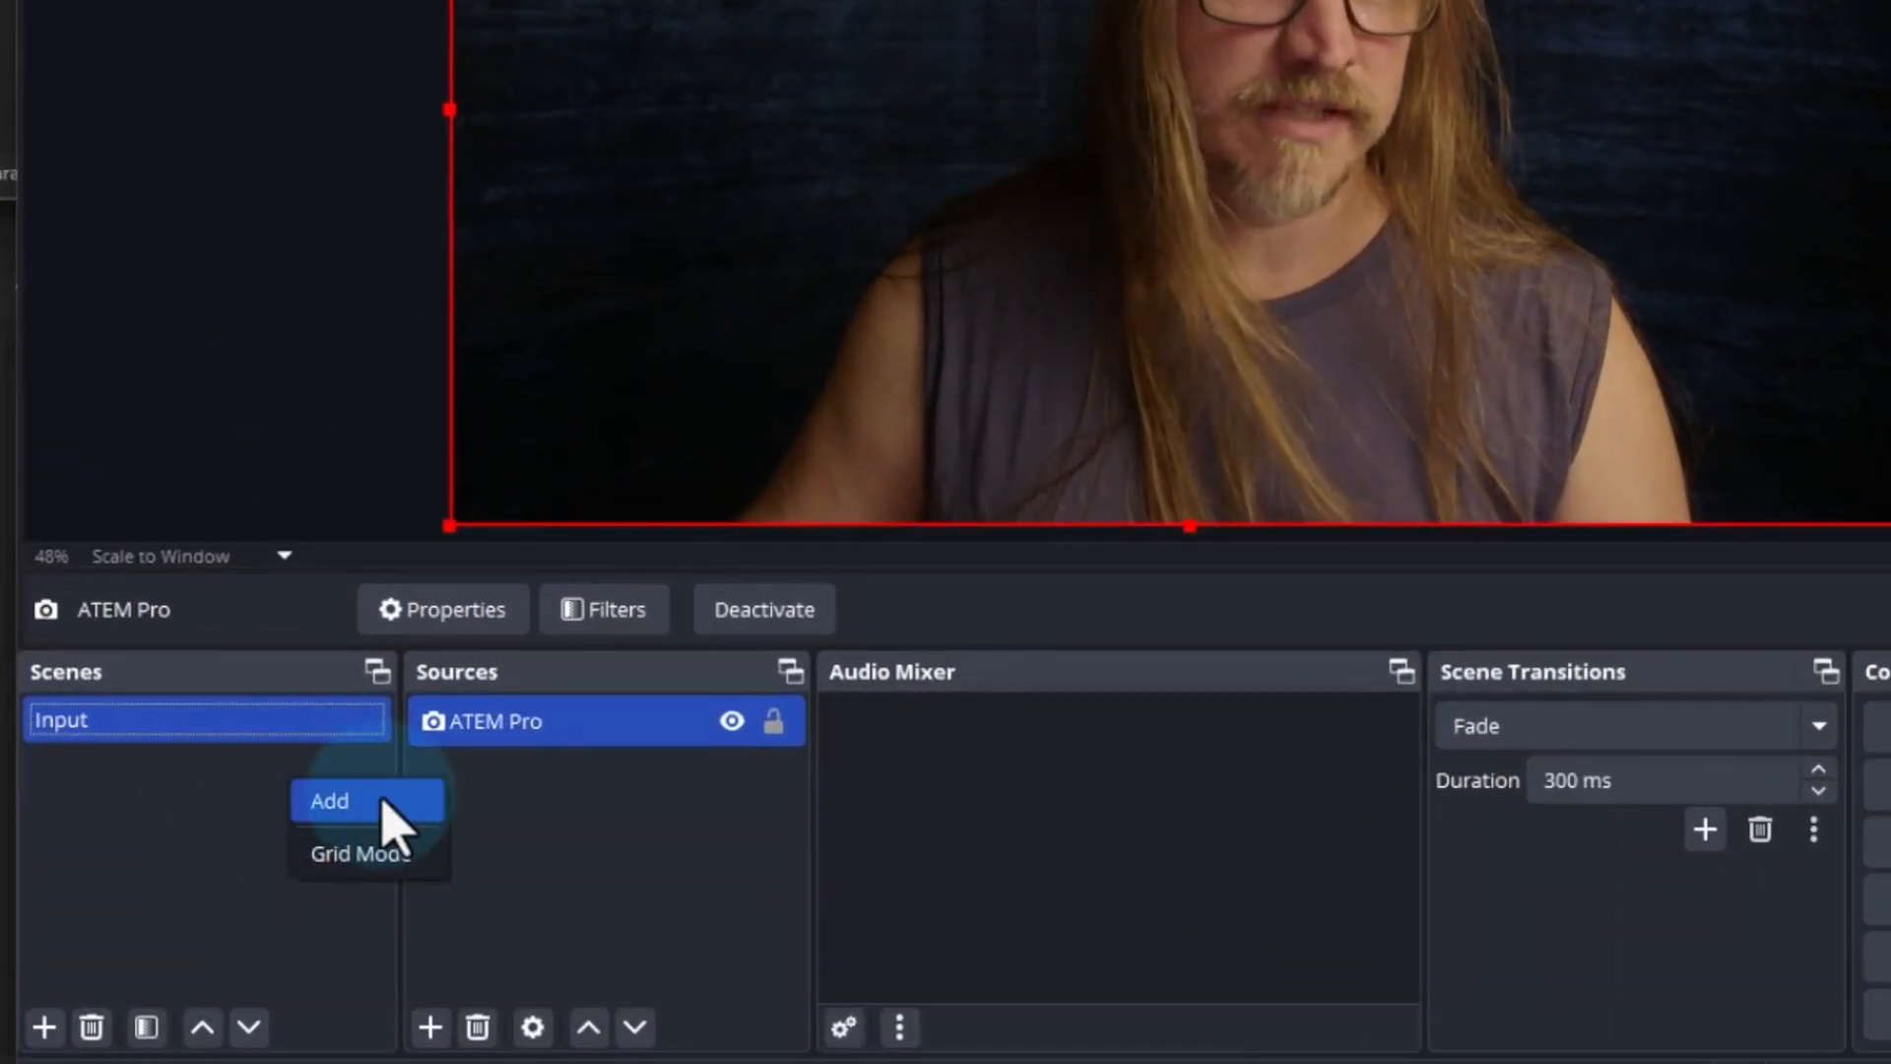
{"action": "left_click", "coordinate": [381, 800]}
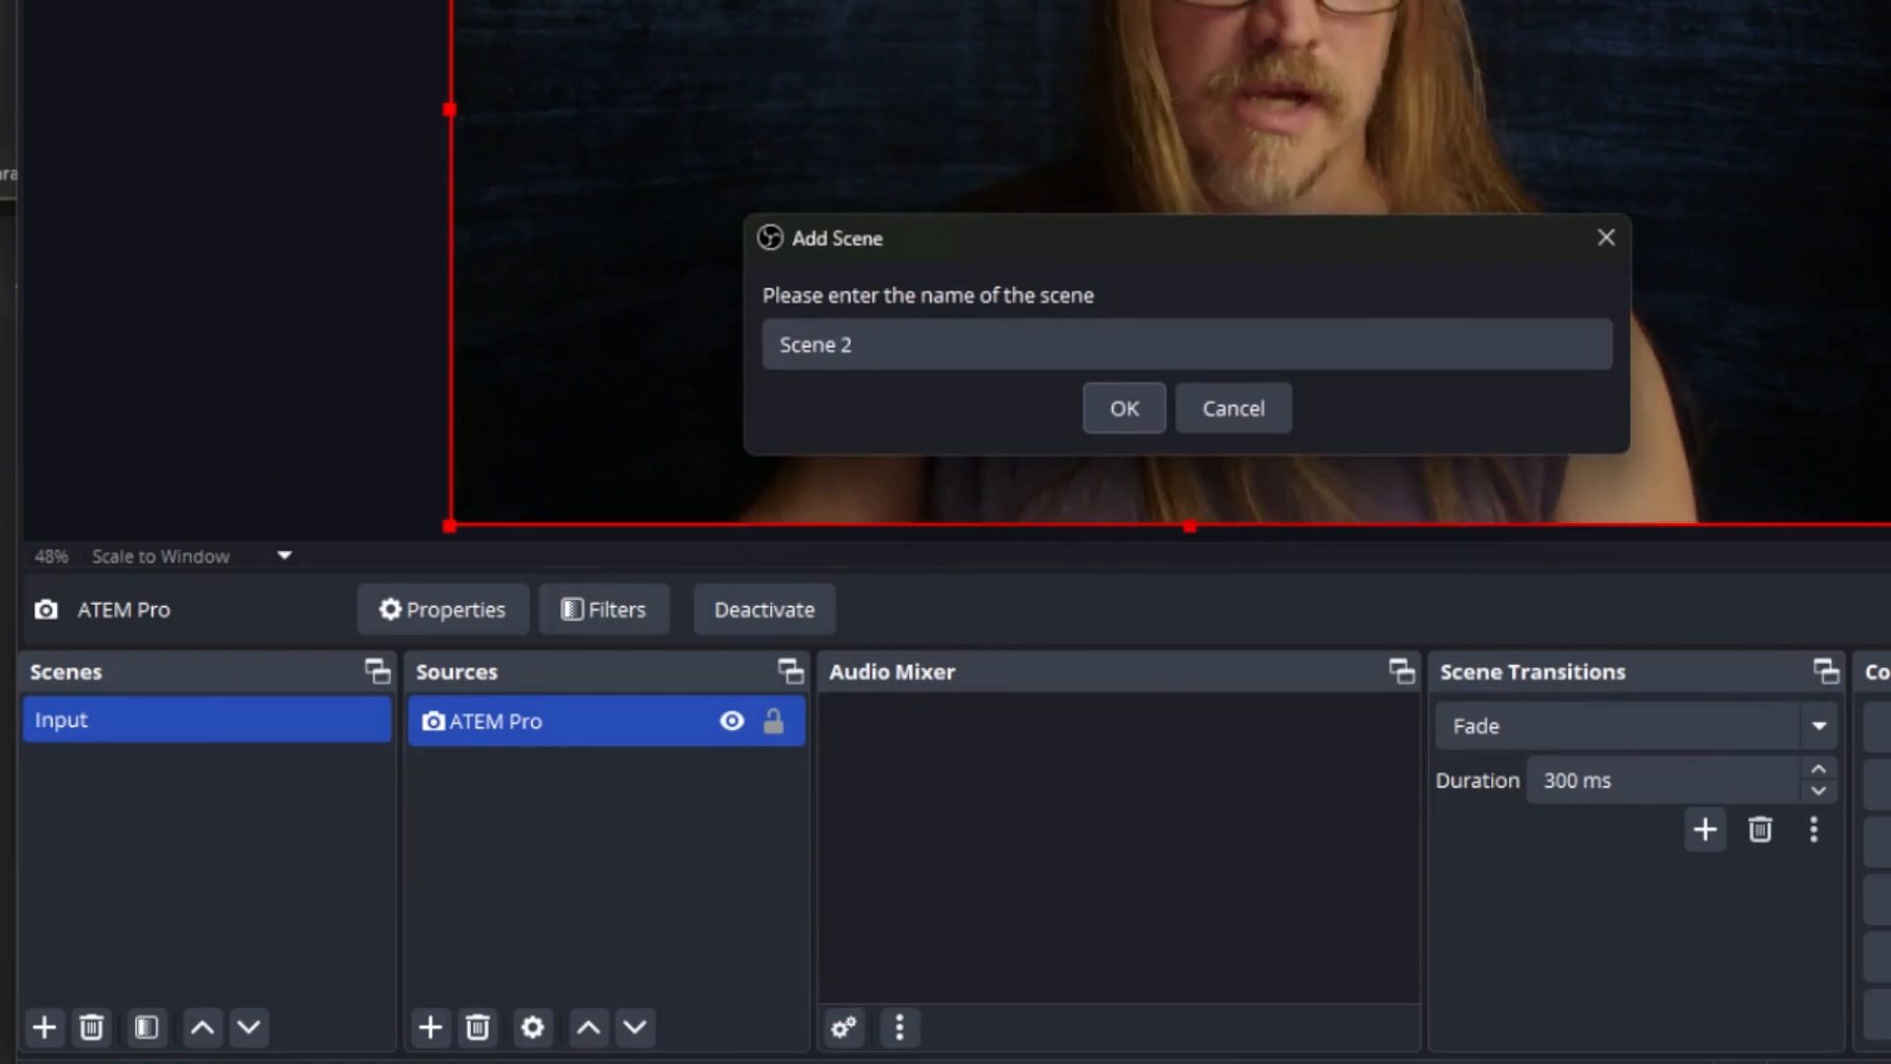
{"action": "left_click_drag", "start_coordinate": [855, 345], "coordinate": [709, 367]}
{"action": "type", "text": "Scores"}
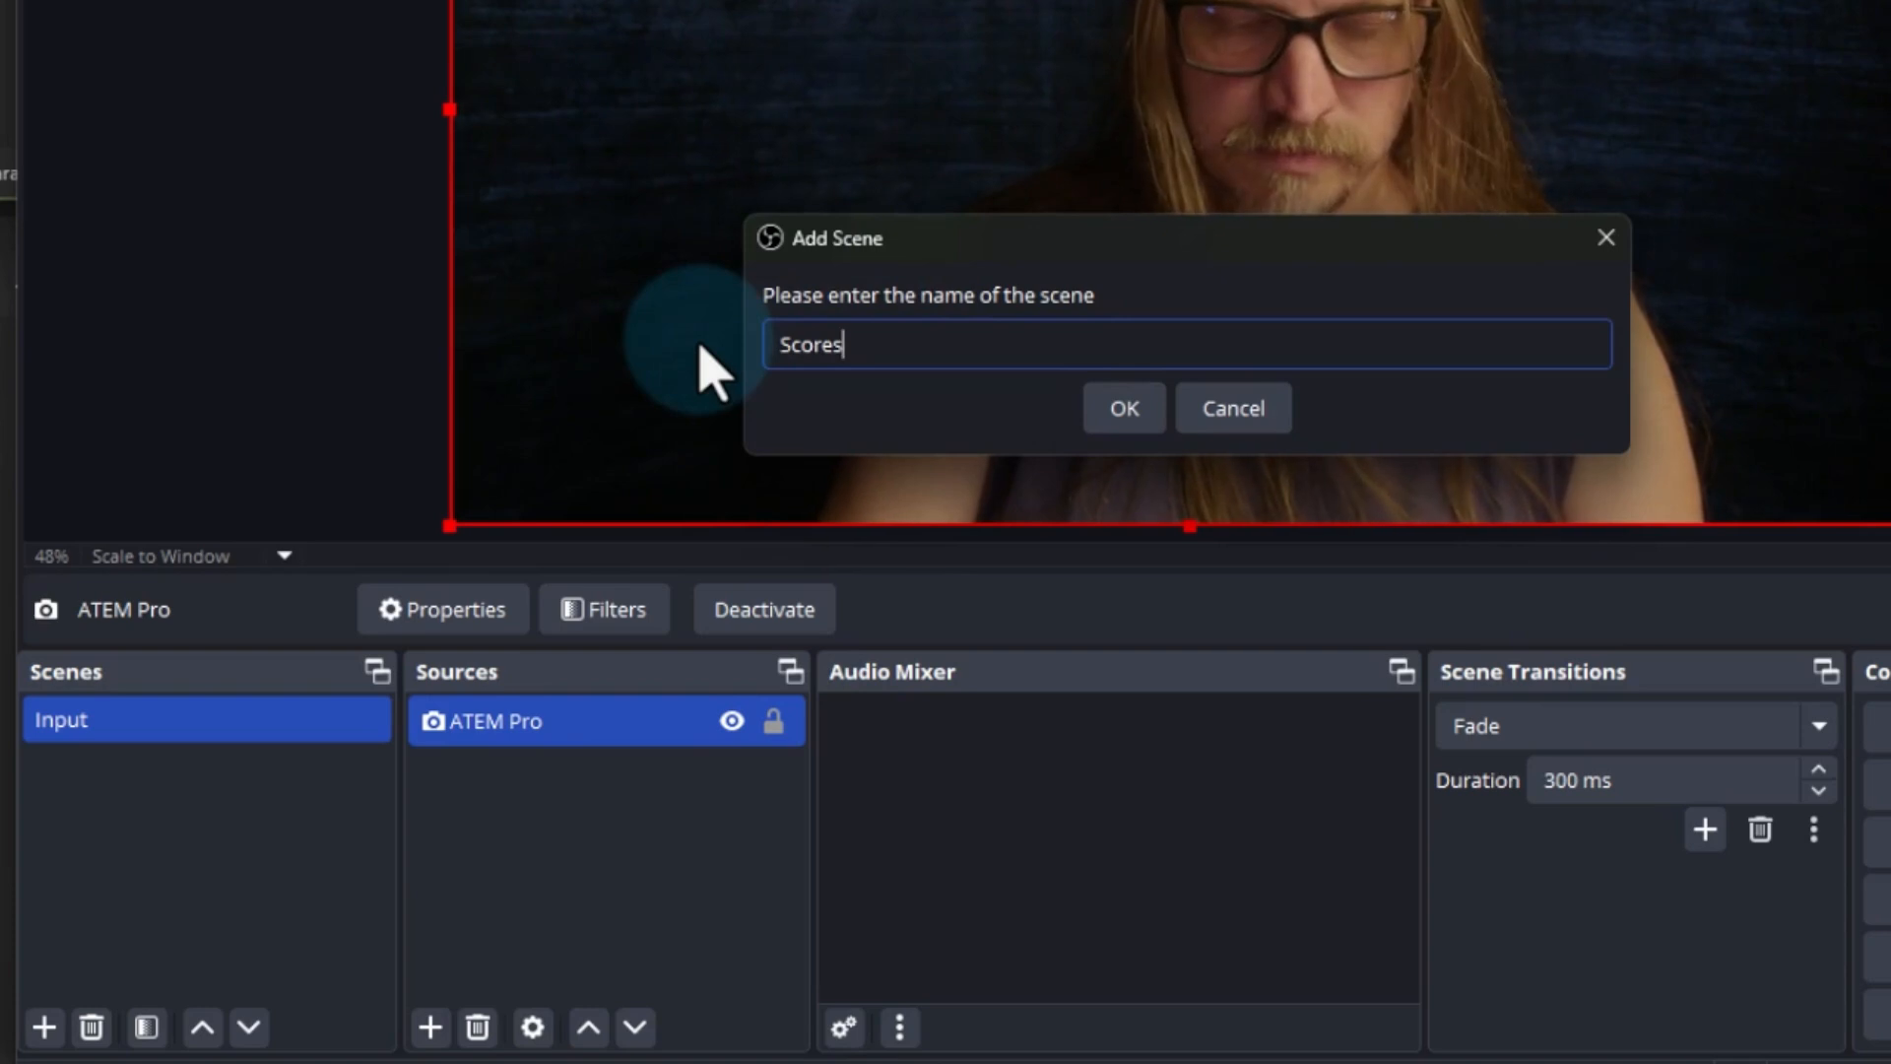
{"action": "key", "text": "BackSpace"}
{"action": "type", "text": "board"}
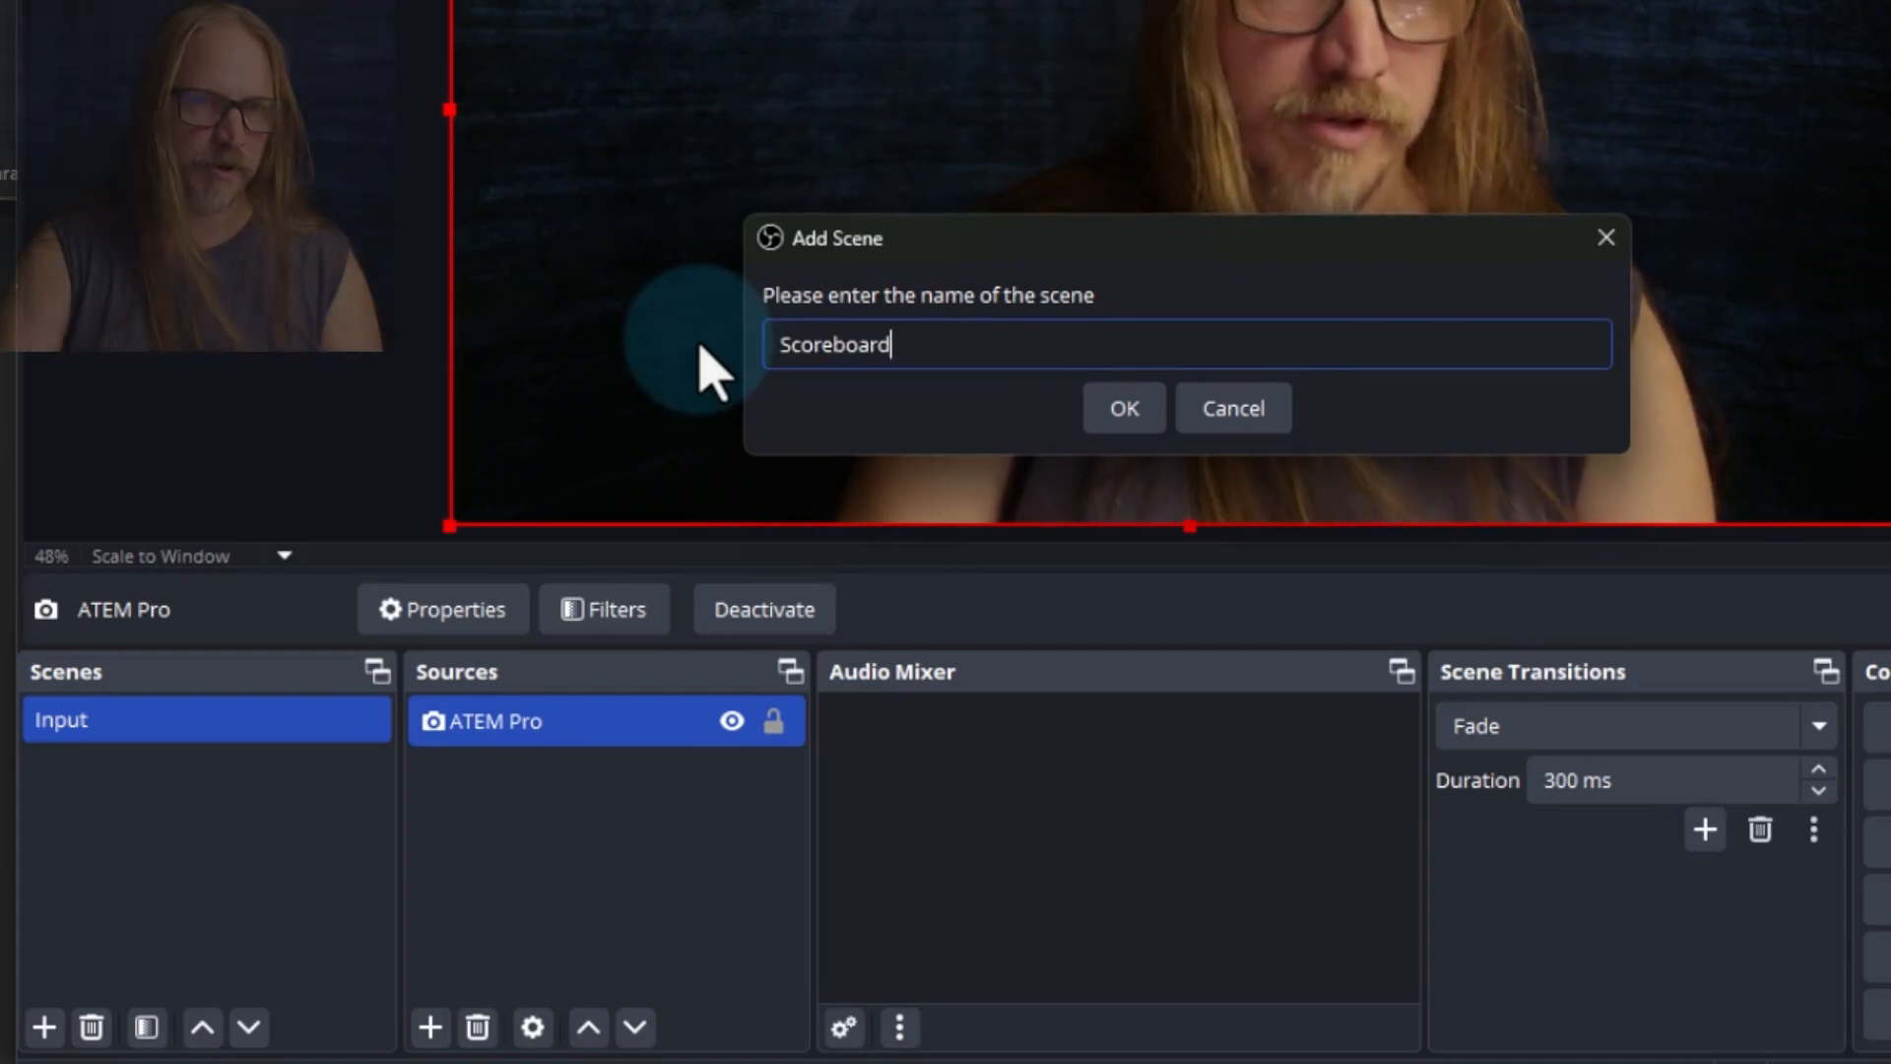
{"action": "key", "text": "Return"}
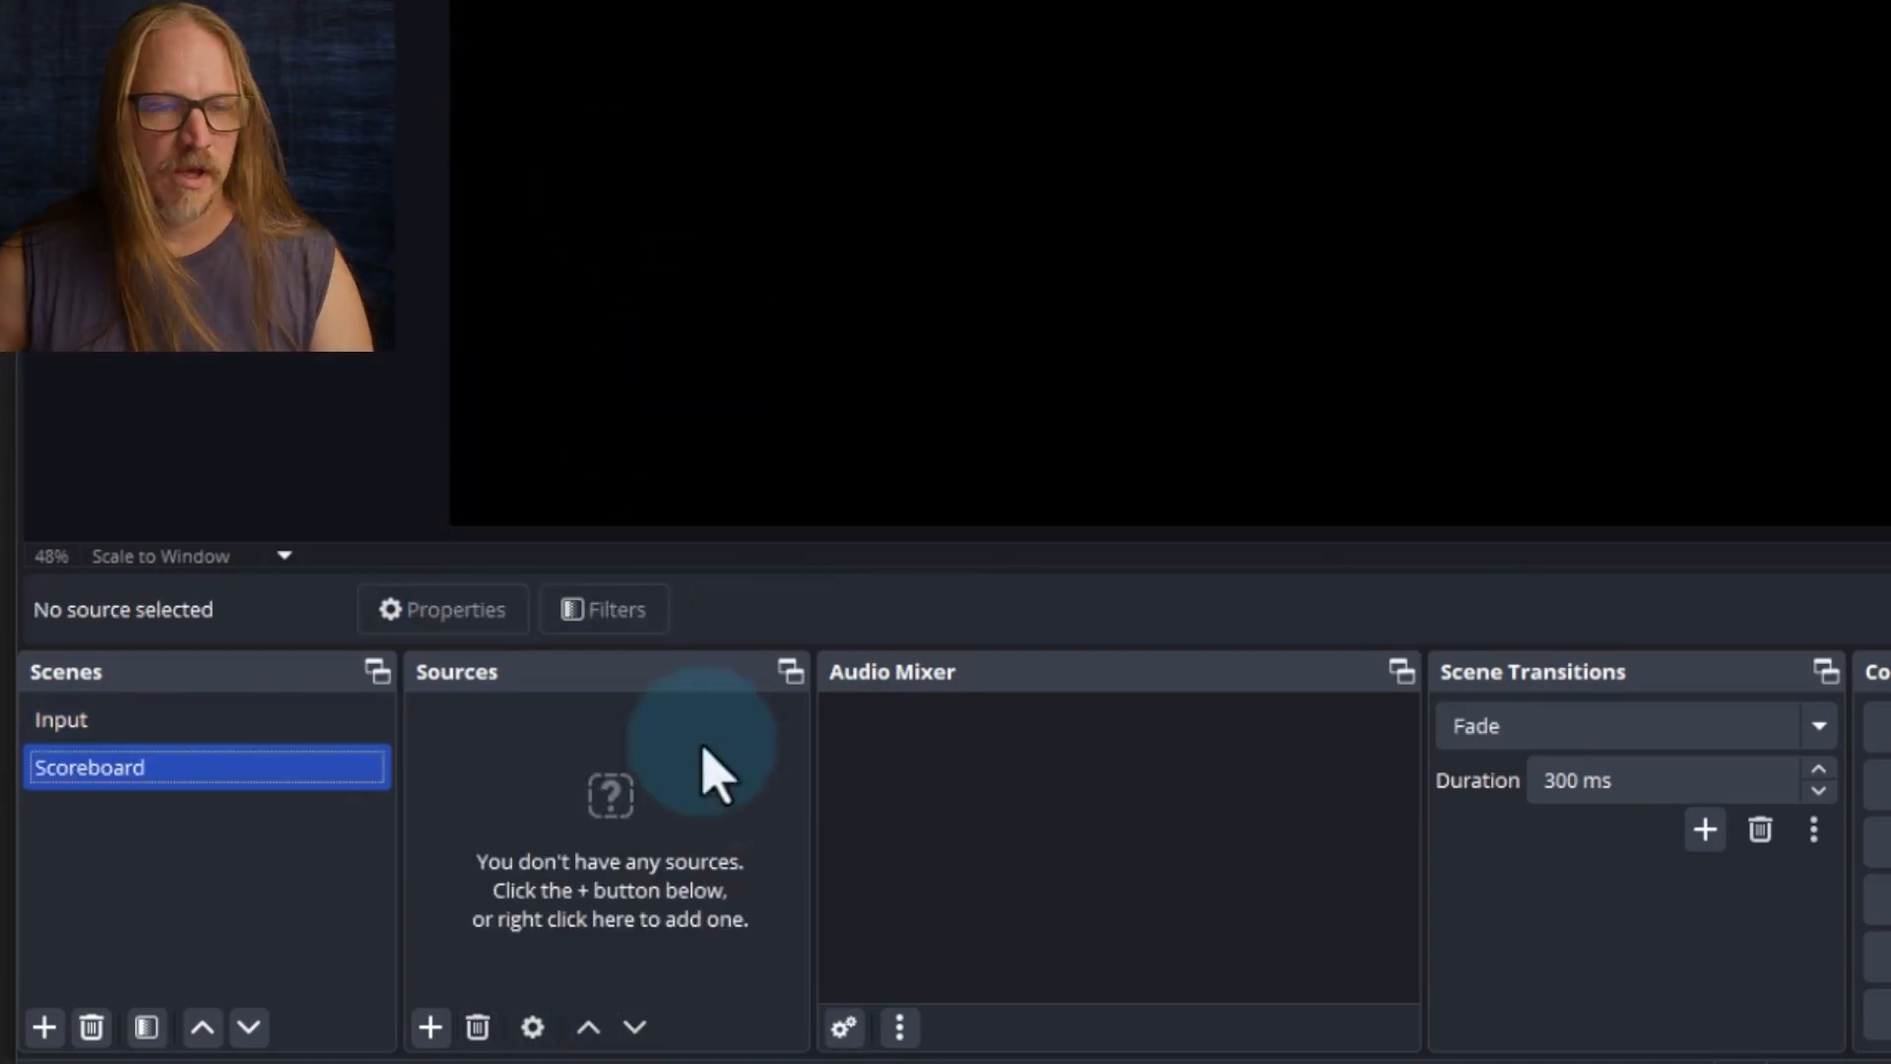
Add the existing Input scene as a visible source in the Scoreboard scene
{"action": "left_click", "coordinate": [439, 1029]}
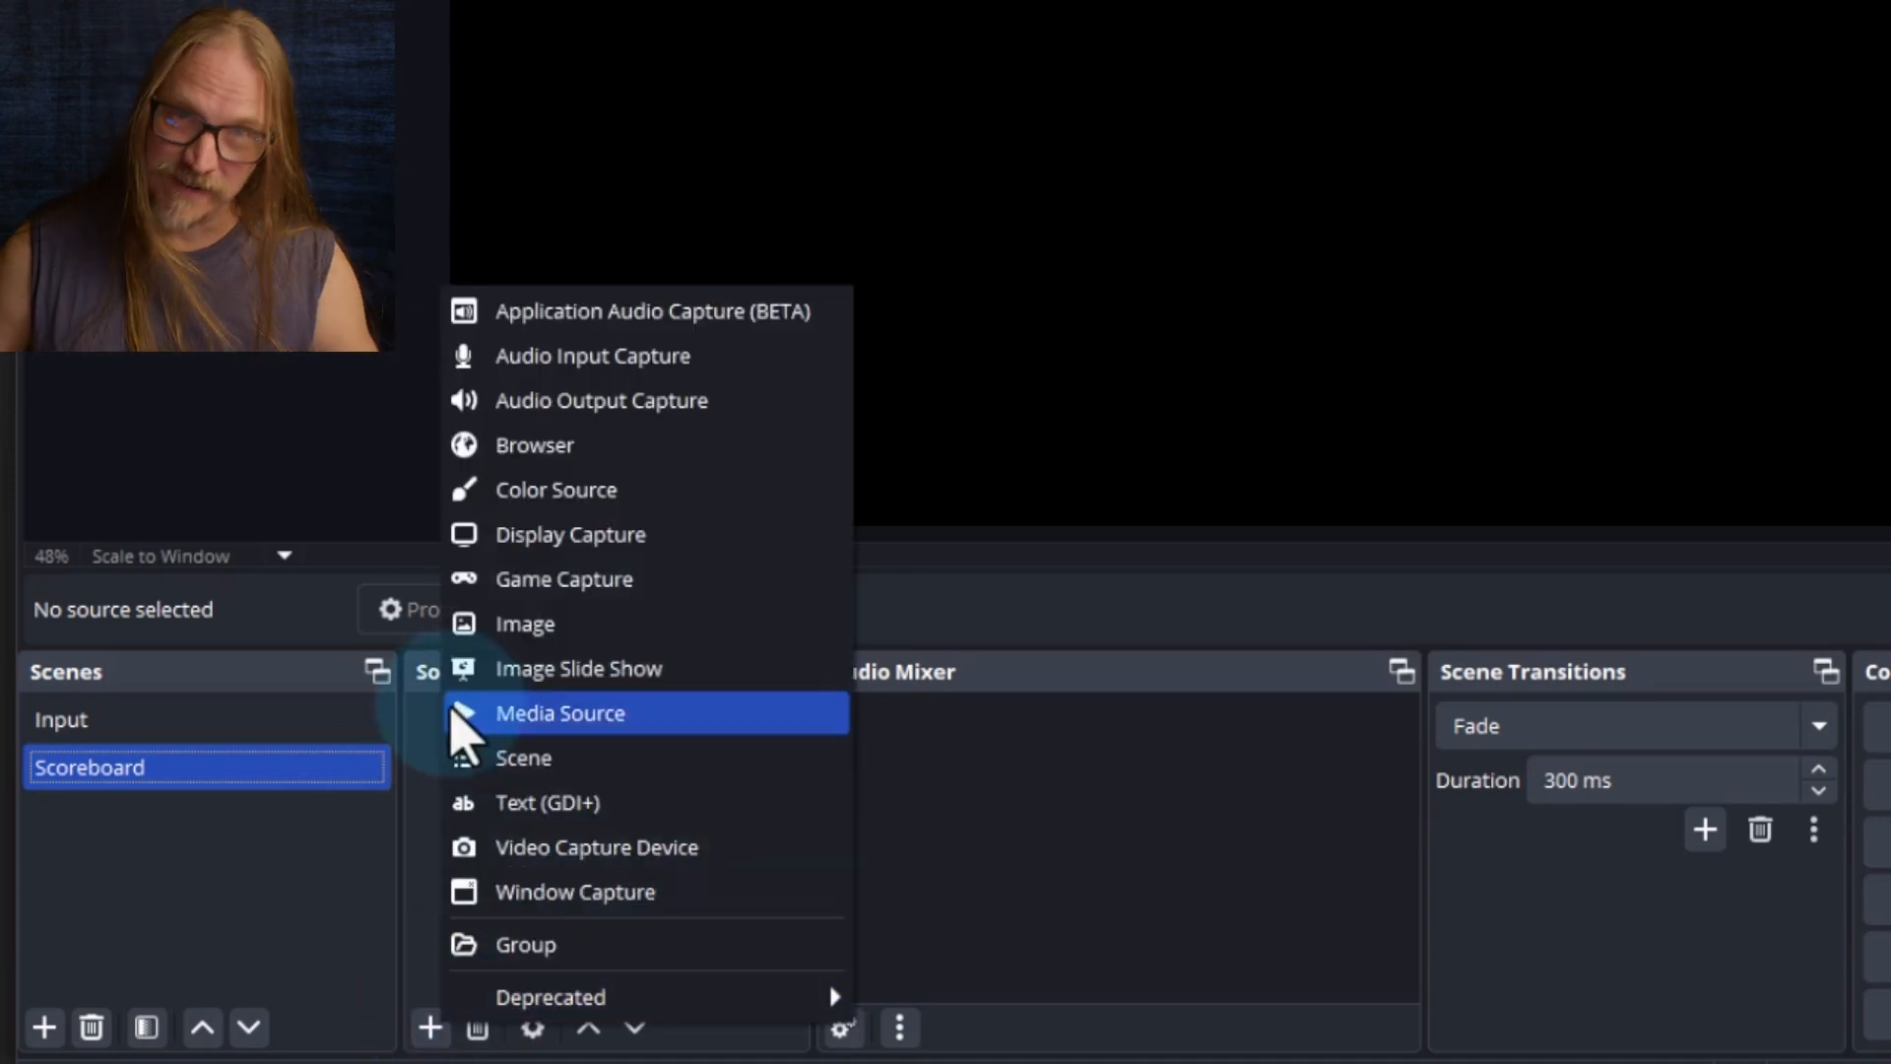
{"action": "left_click", "coordinate": [583, 756]}
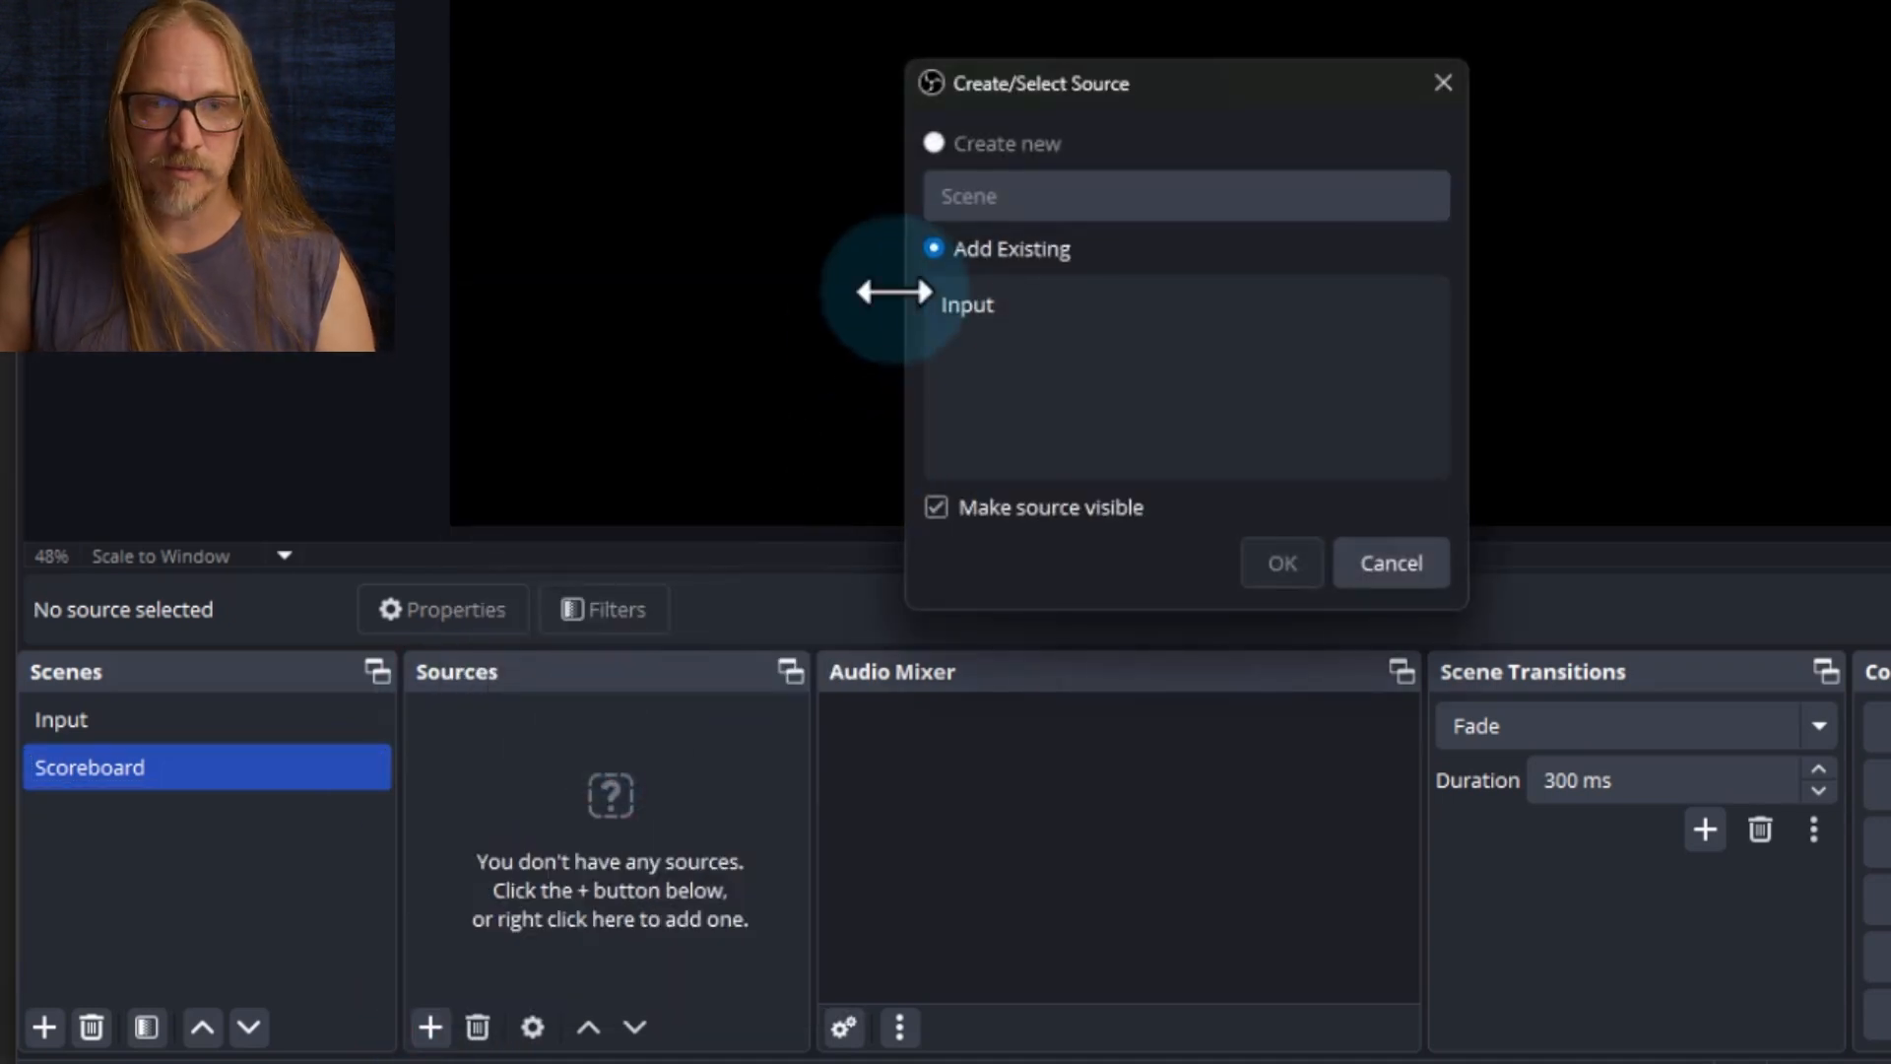
{"action": "left_click", "coordinate": [947, 303]}
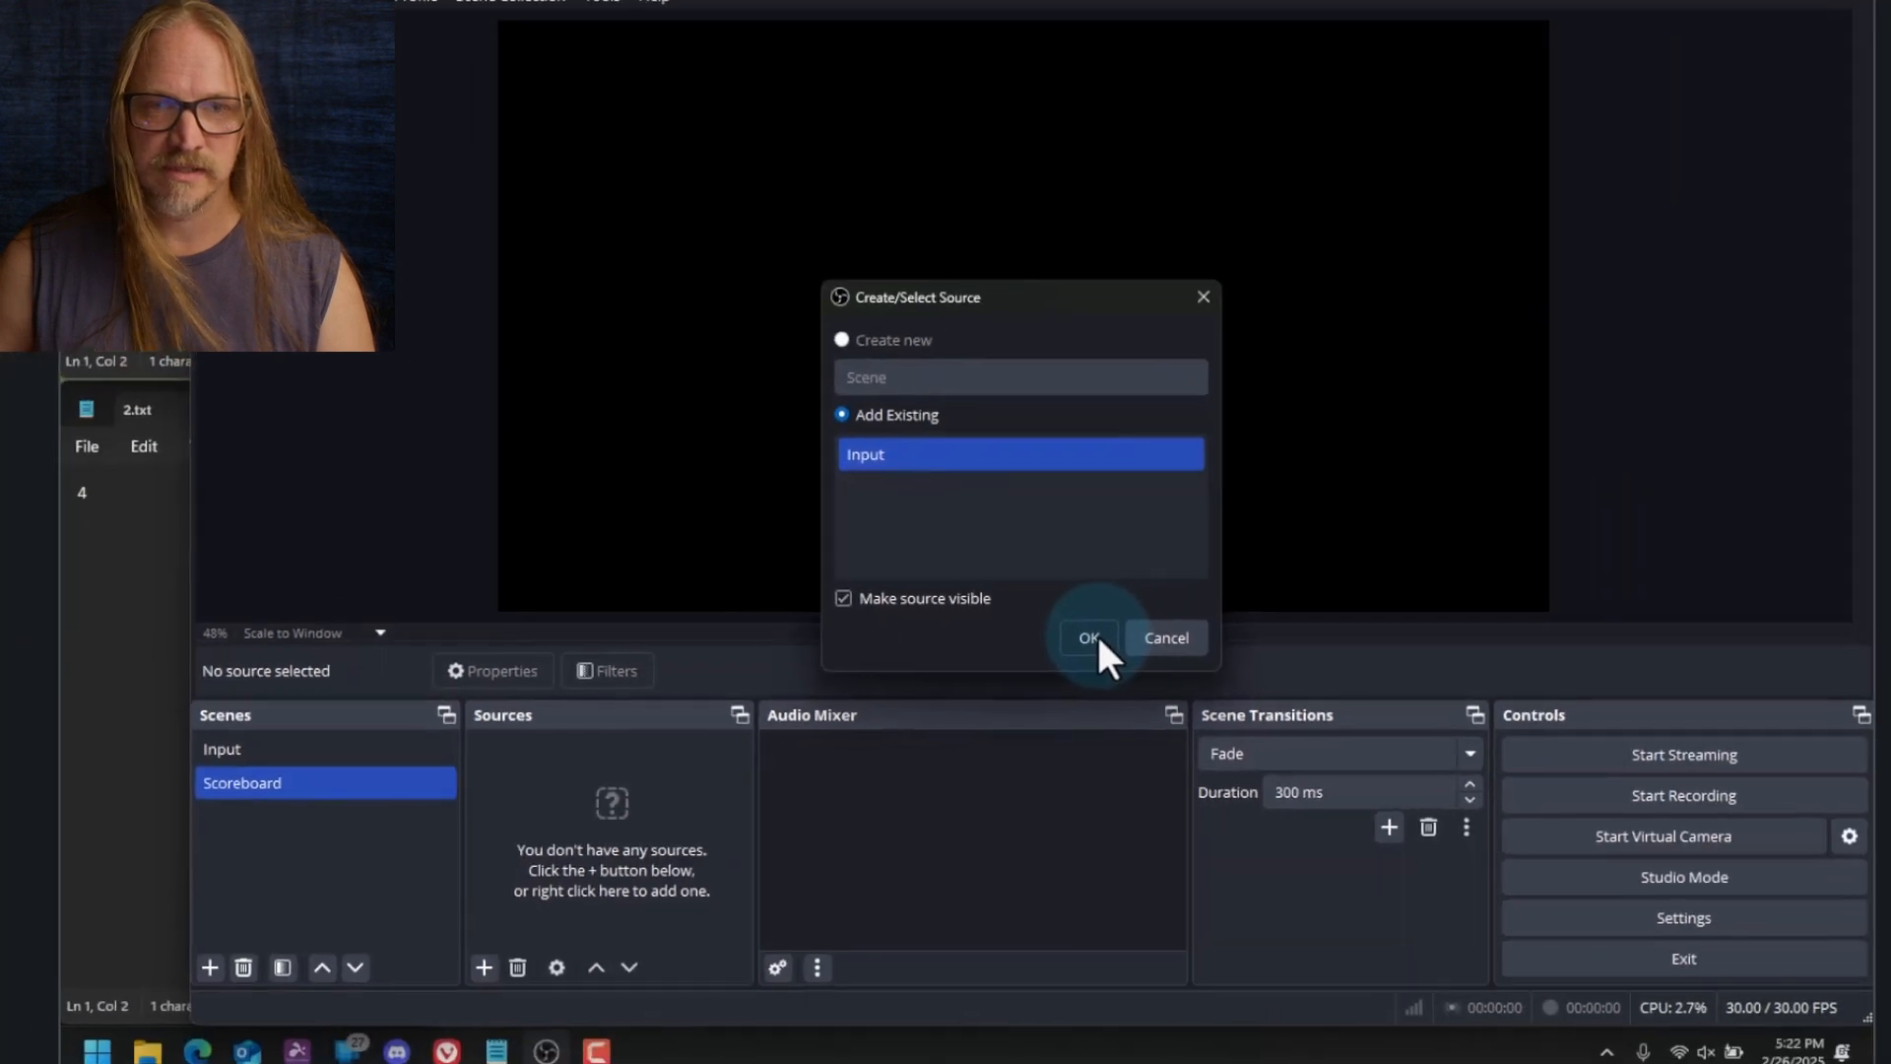
{"action": "left_click", "coordinate": [1296, 569]}
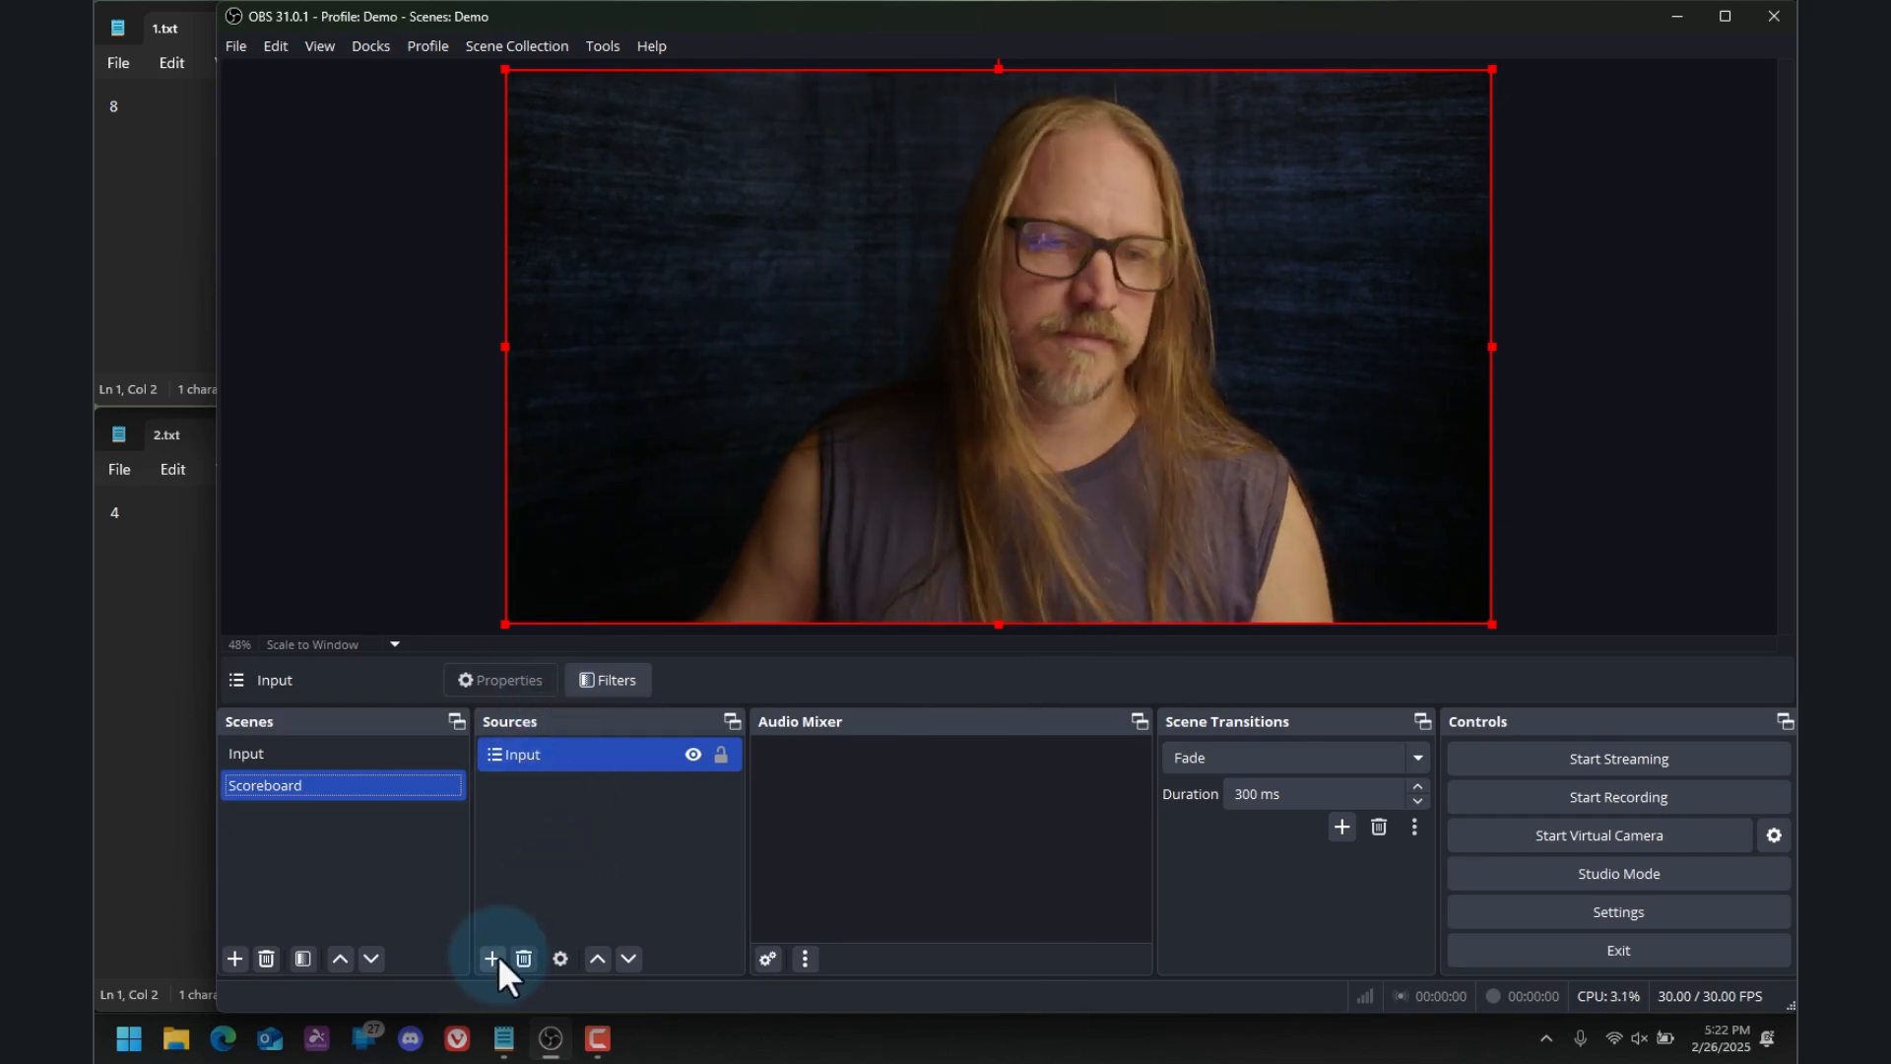
Add a Text (GDI+) source named Team 1 to the Scoreboard scene, with the text "Team 1"
{"action": "left_click", "coordinate": [494, 957]}
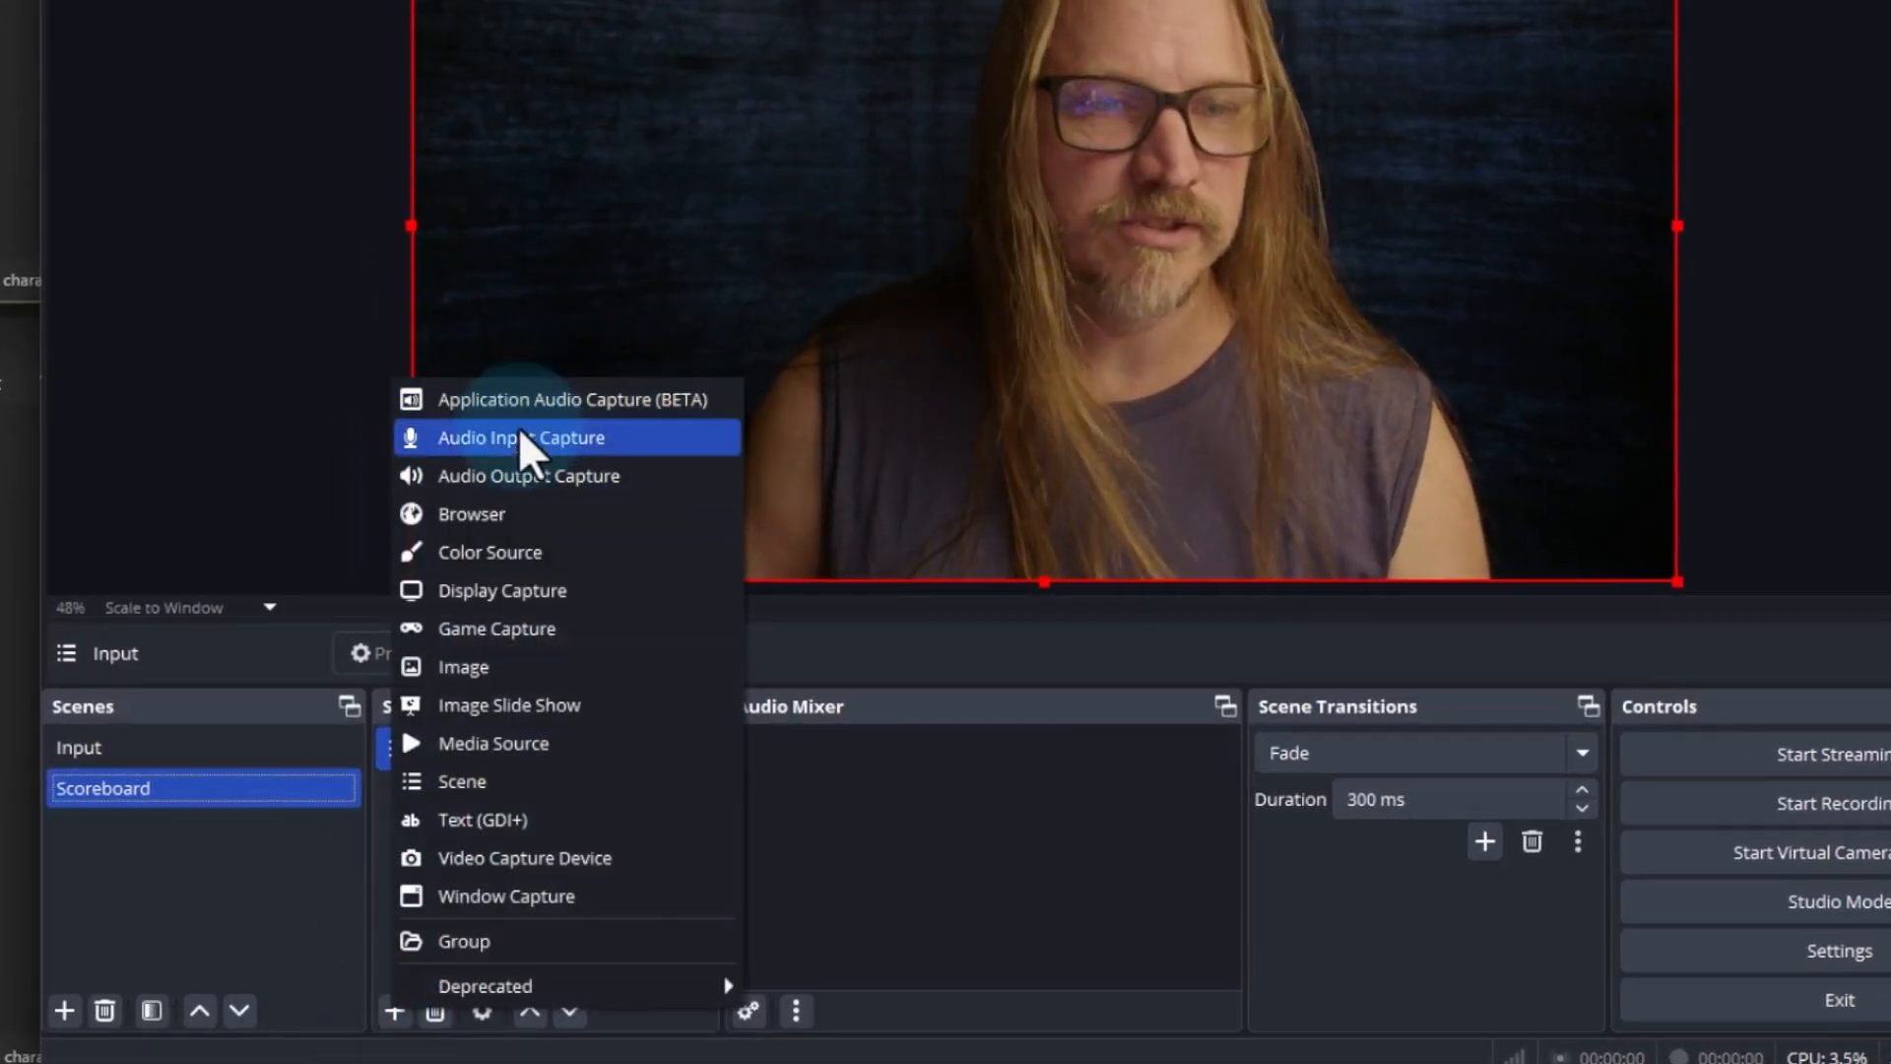
{"action": "left_click", "coordinate": [514, 821]}
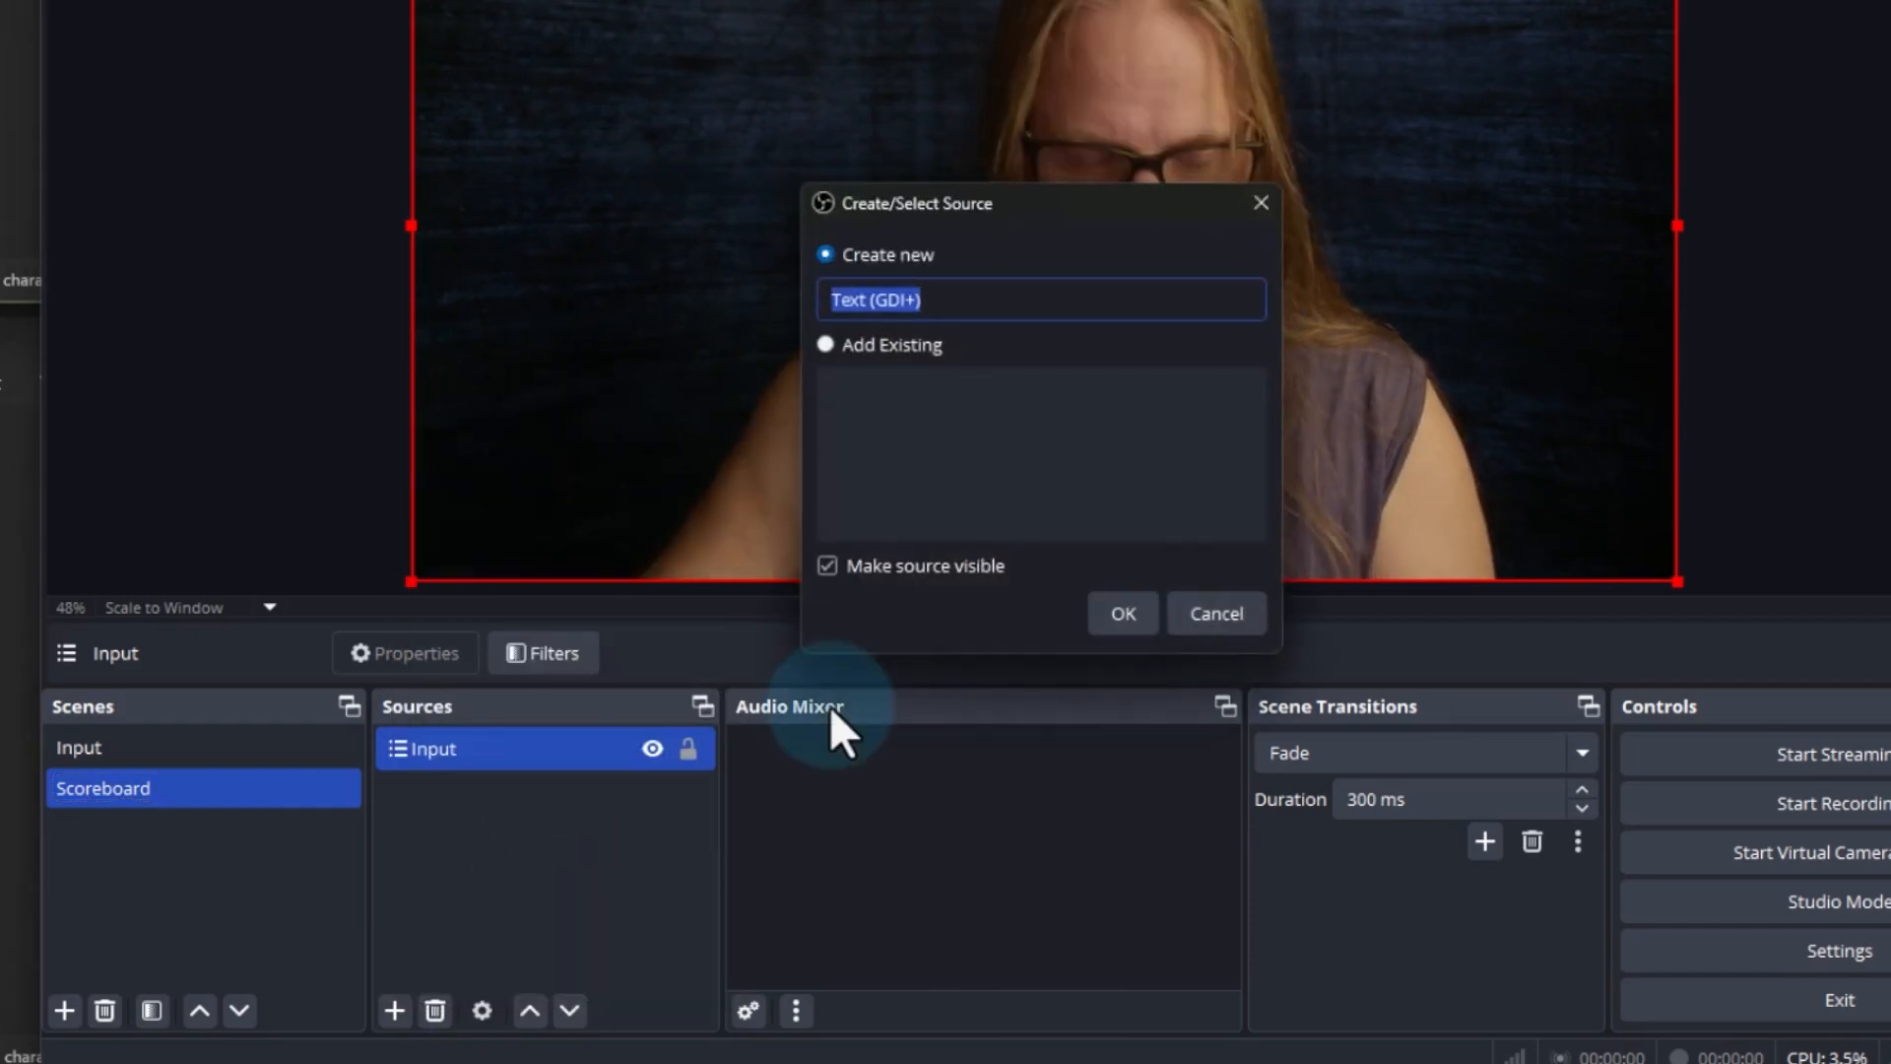
{"action": "type", "text": "Team "}
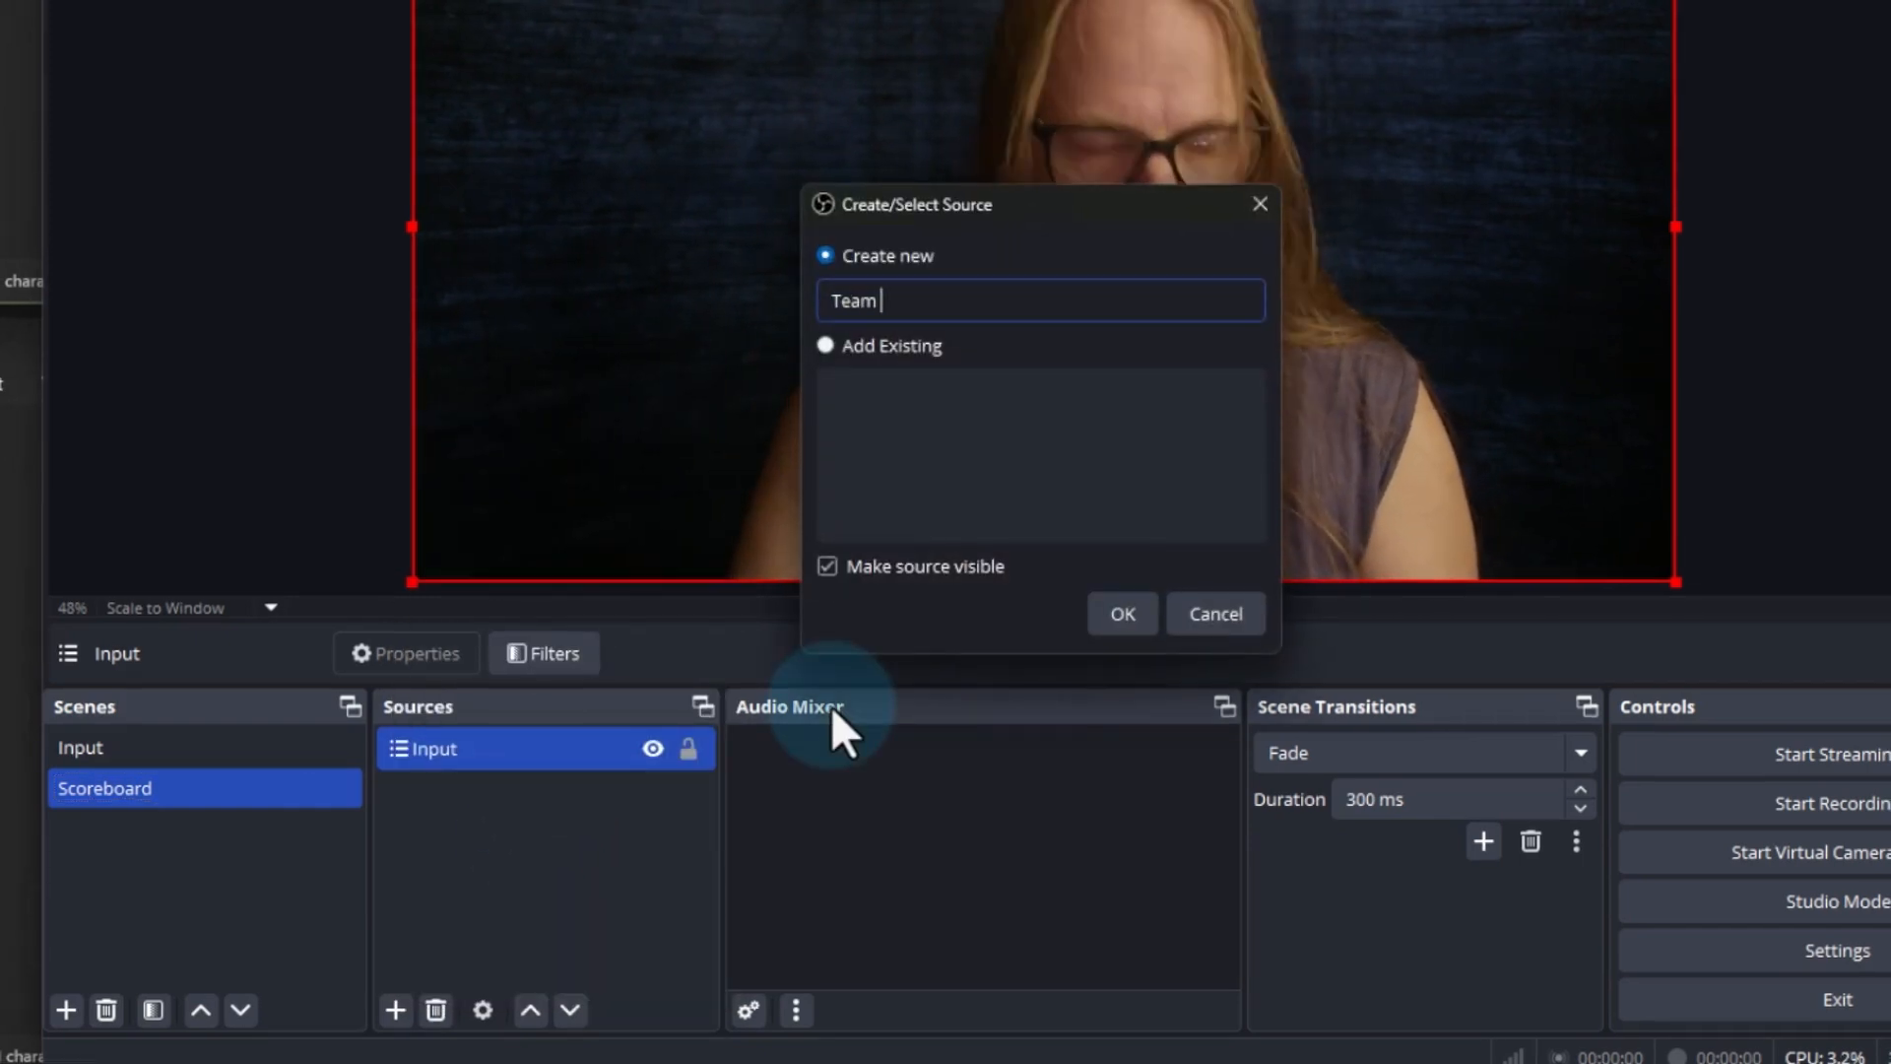
{"action": "type", "text": "1"}
{"action": "key", "text": "Return"}
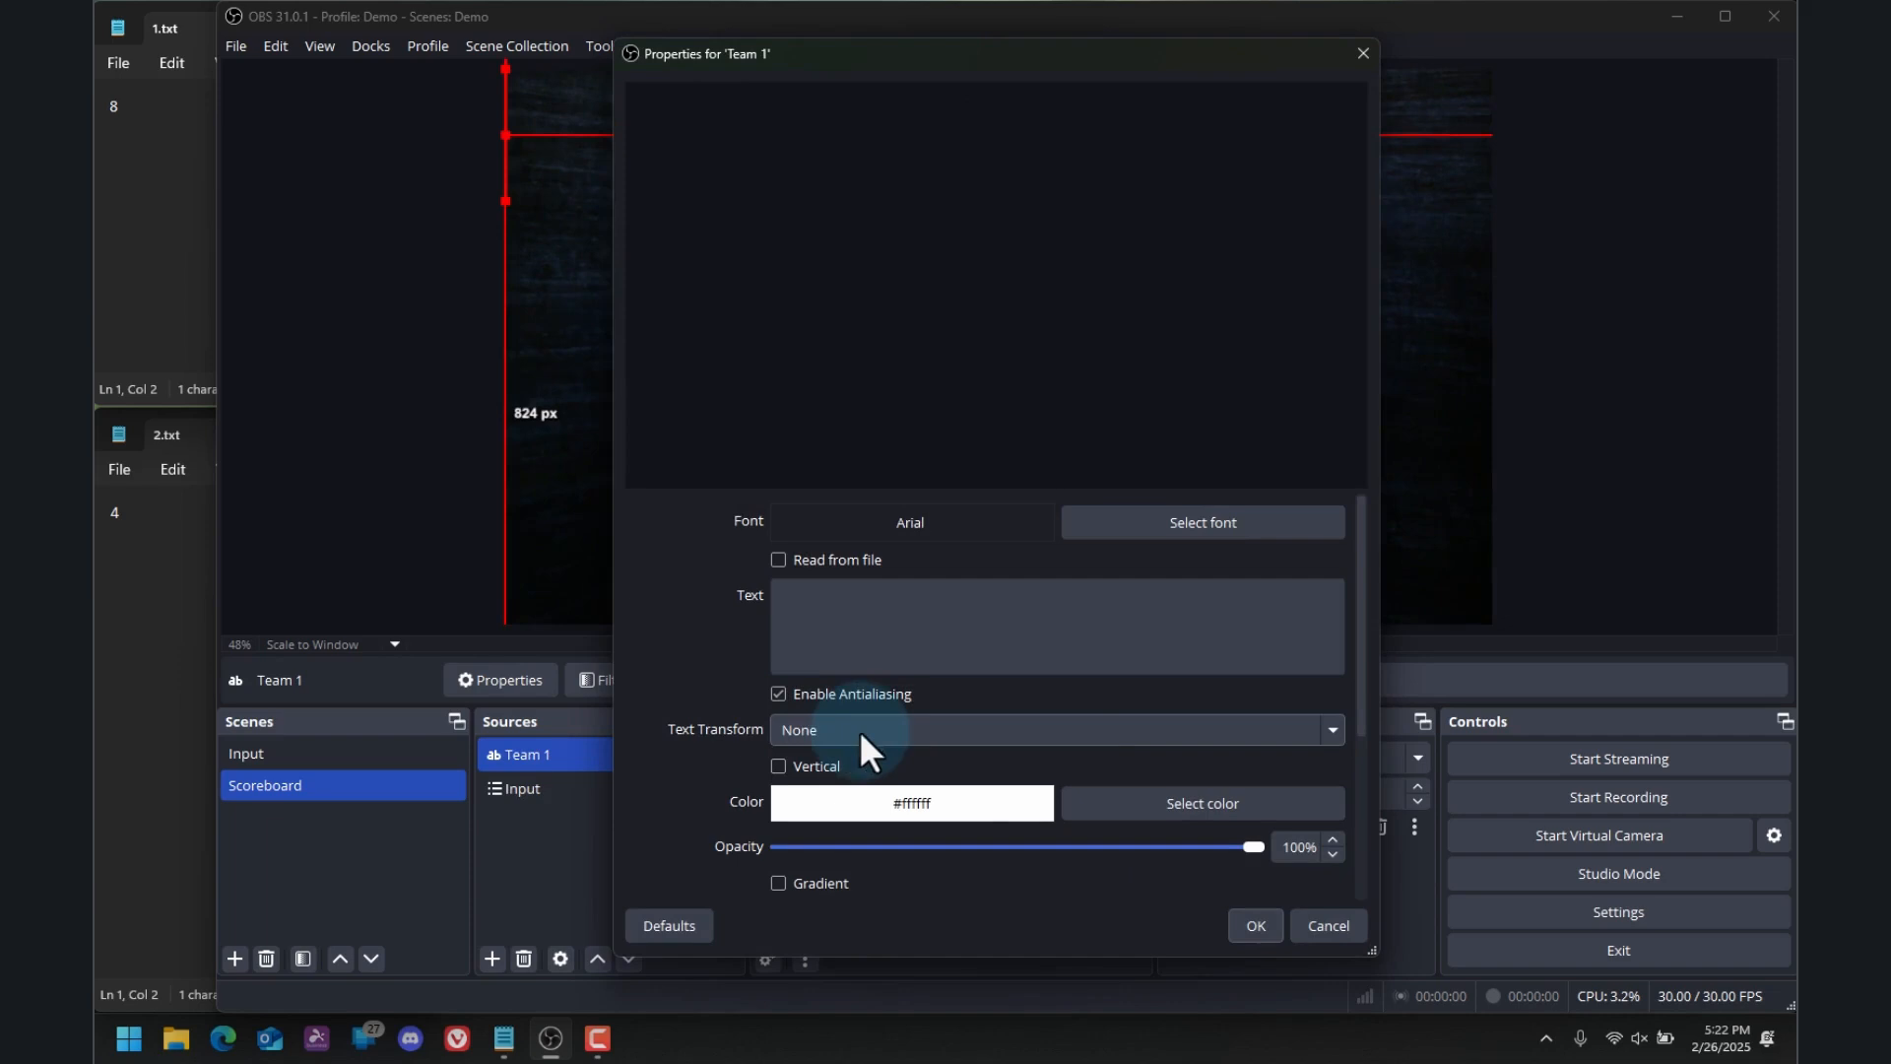
{"action": "left_click", "coordinate": [965, 648]}
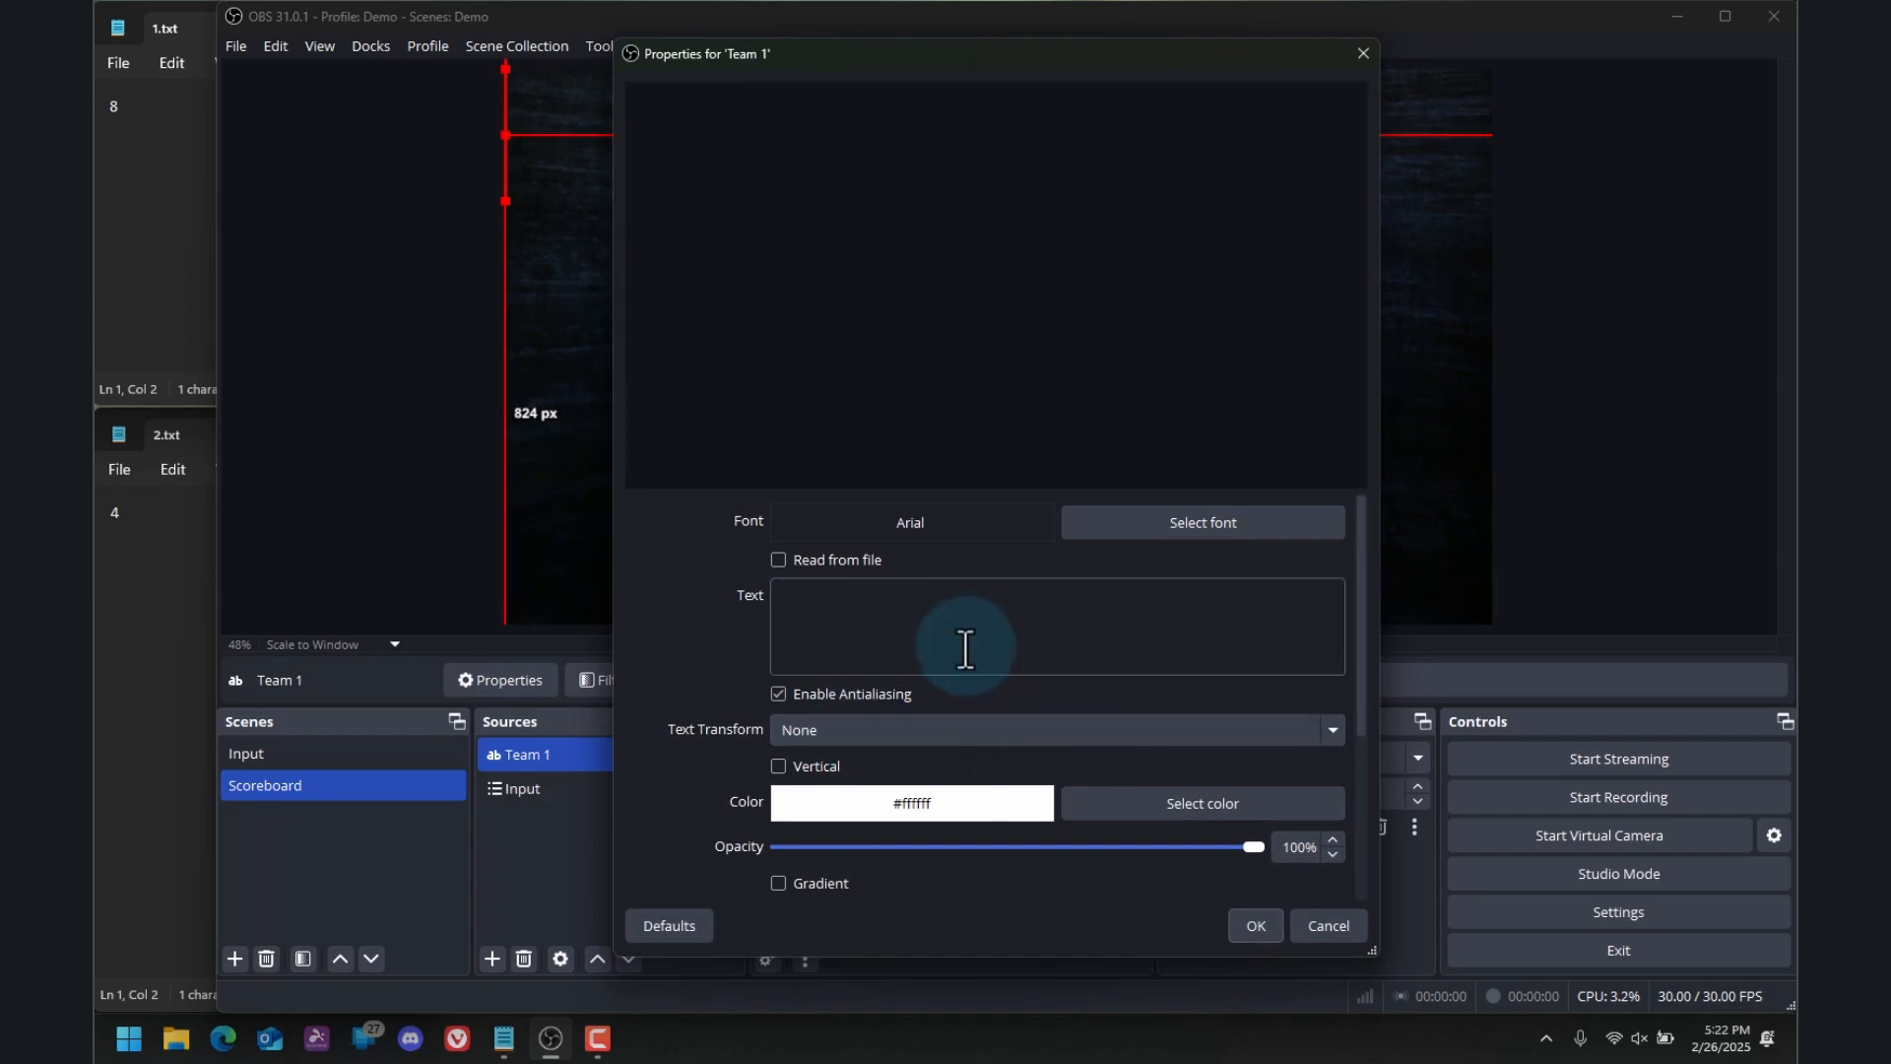
{"action": "type", "text": "Team 1"}
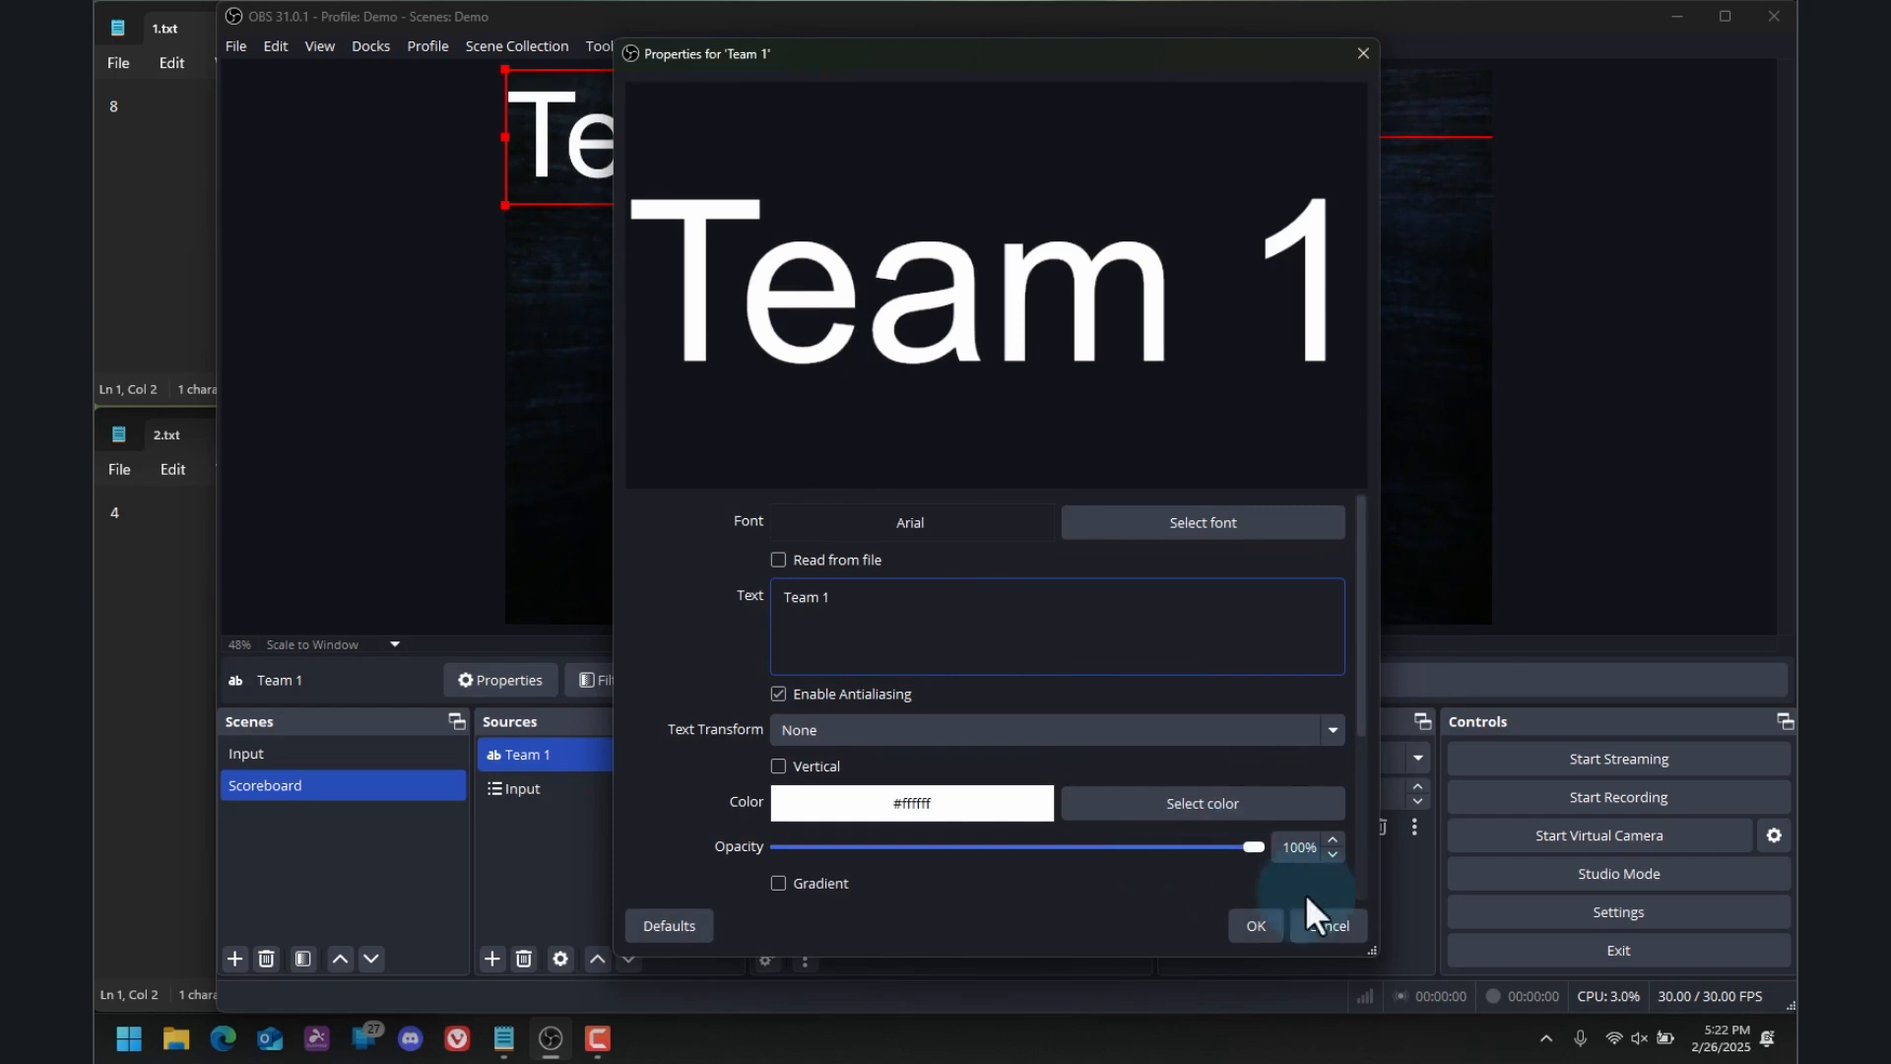
{"action": "left_click", "coordinate": [1254, 926]}
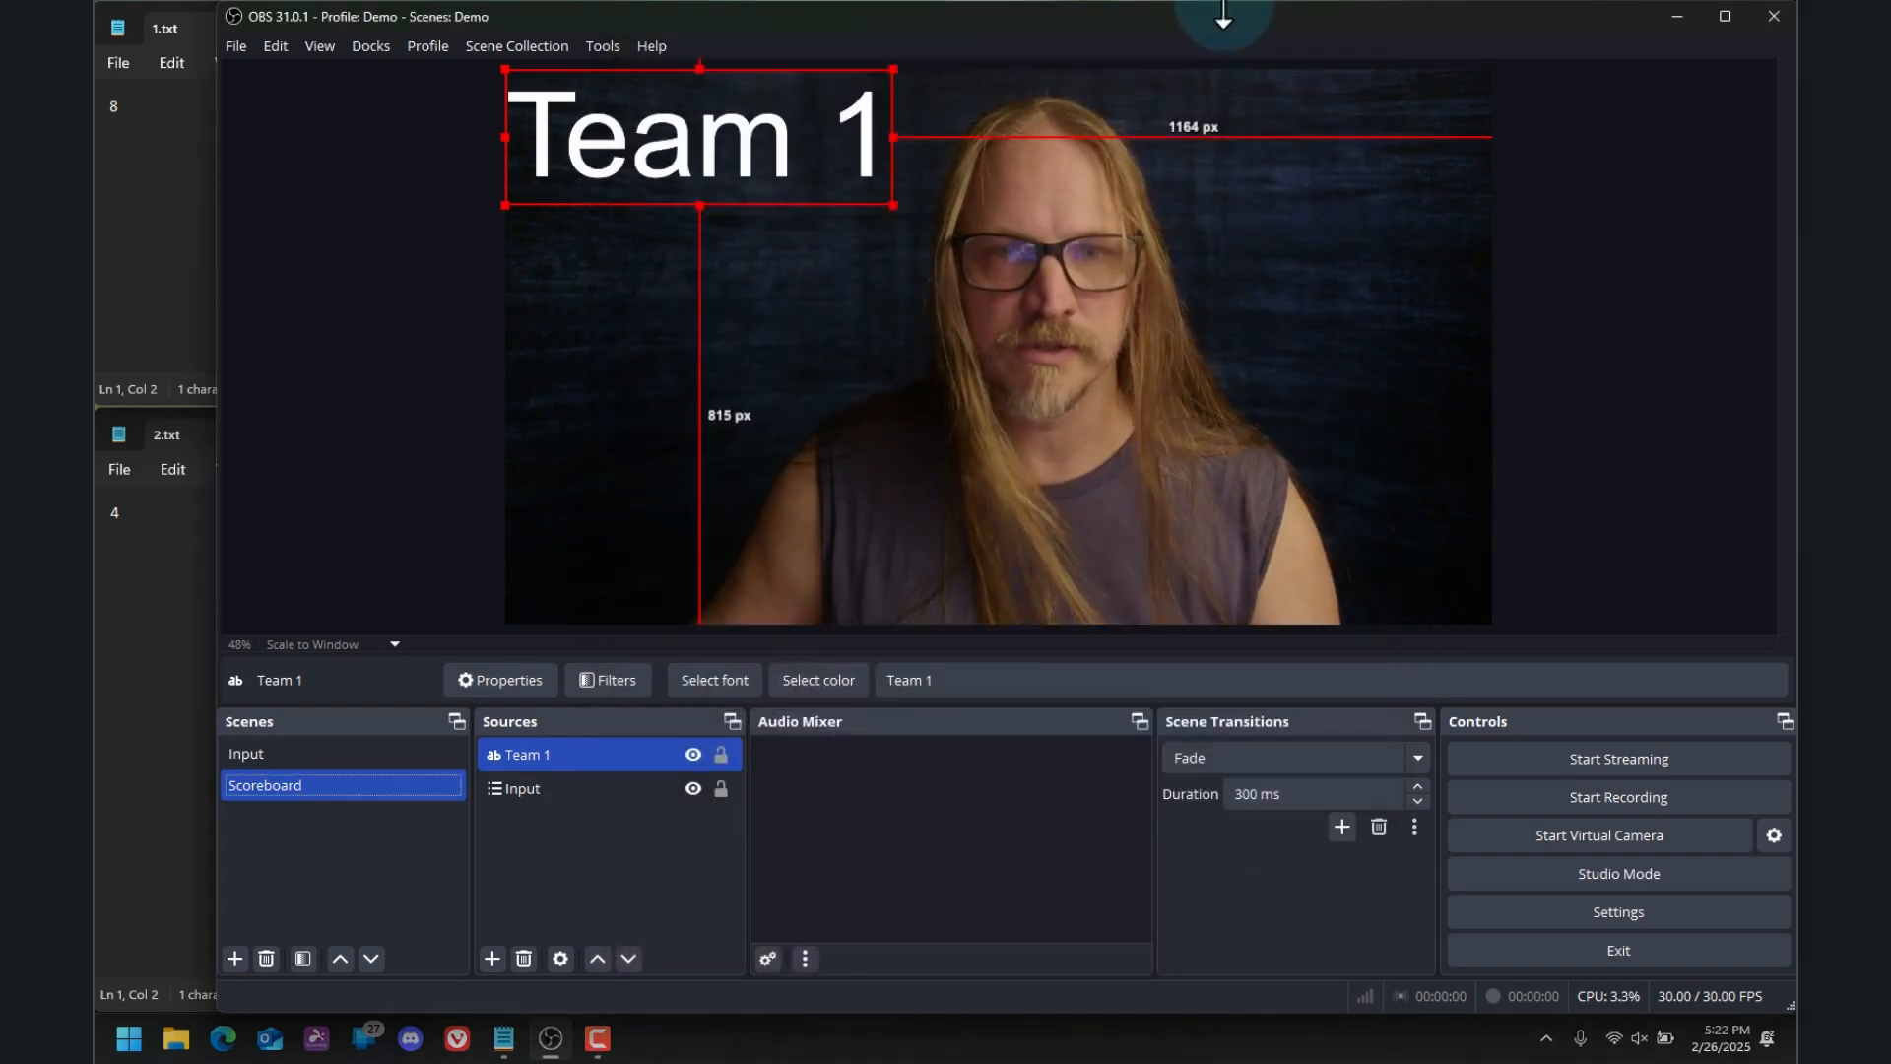
Shrink the Team 1 text and place it about 100 px from the left and bottom edges of the canvas
{"action": "left_click_drag", "start_coordinate": [894, 71], "coordinate": [729, 161]}
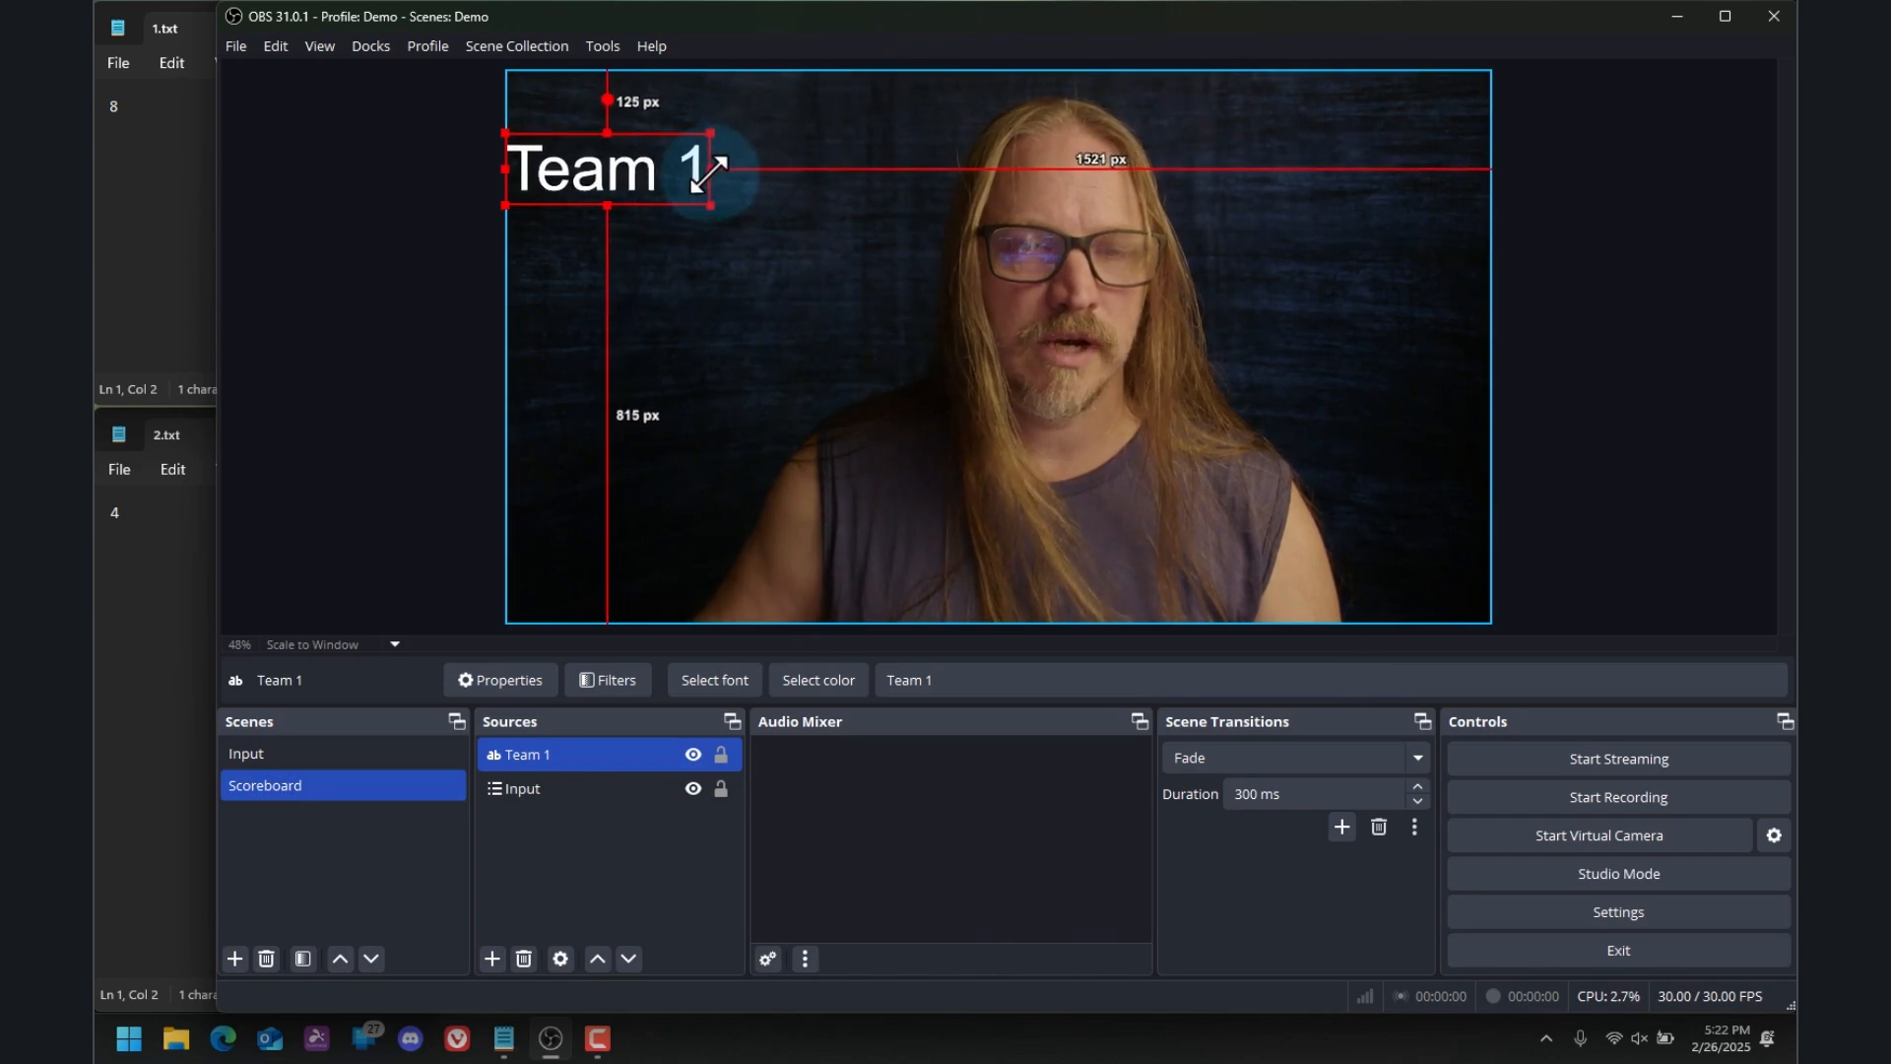
{"action": "left_click_drag", "start_coordinate": [614, 183], "coordinate": [760, 538]}
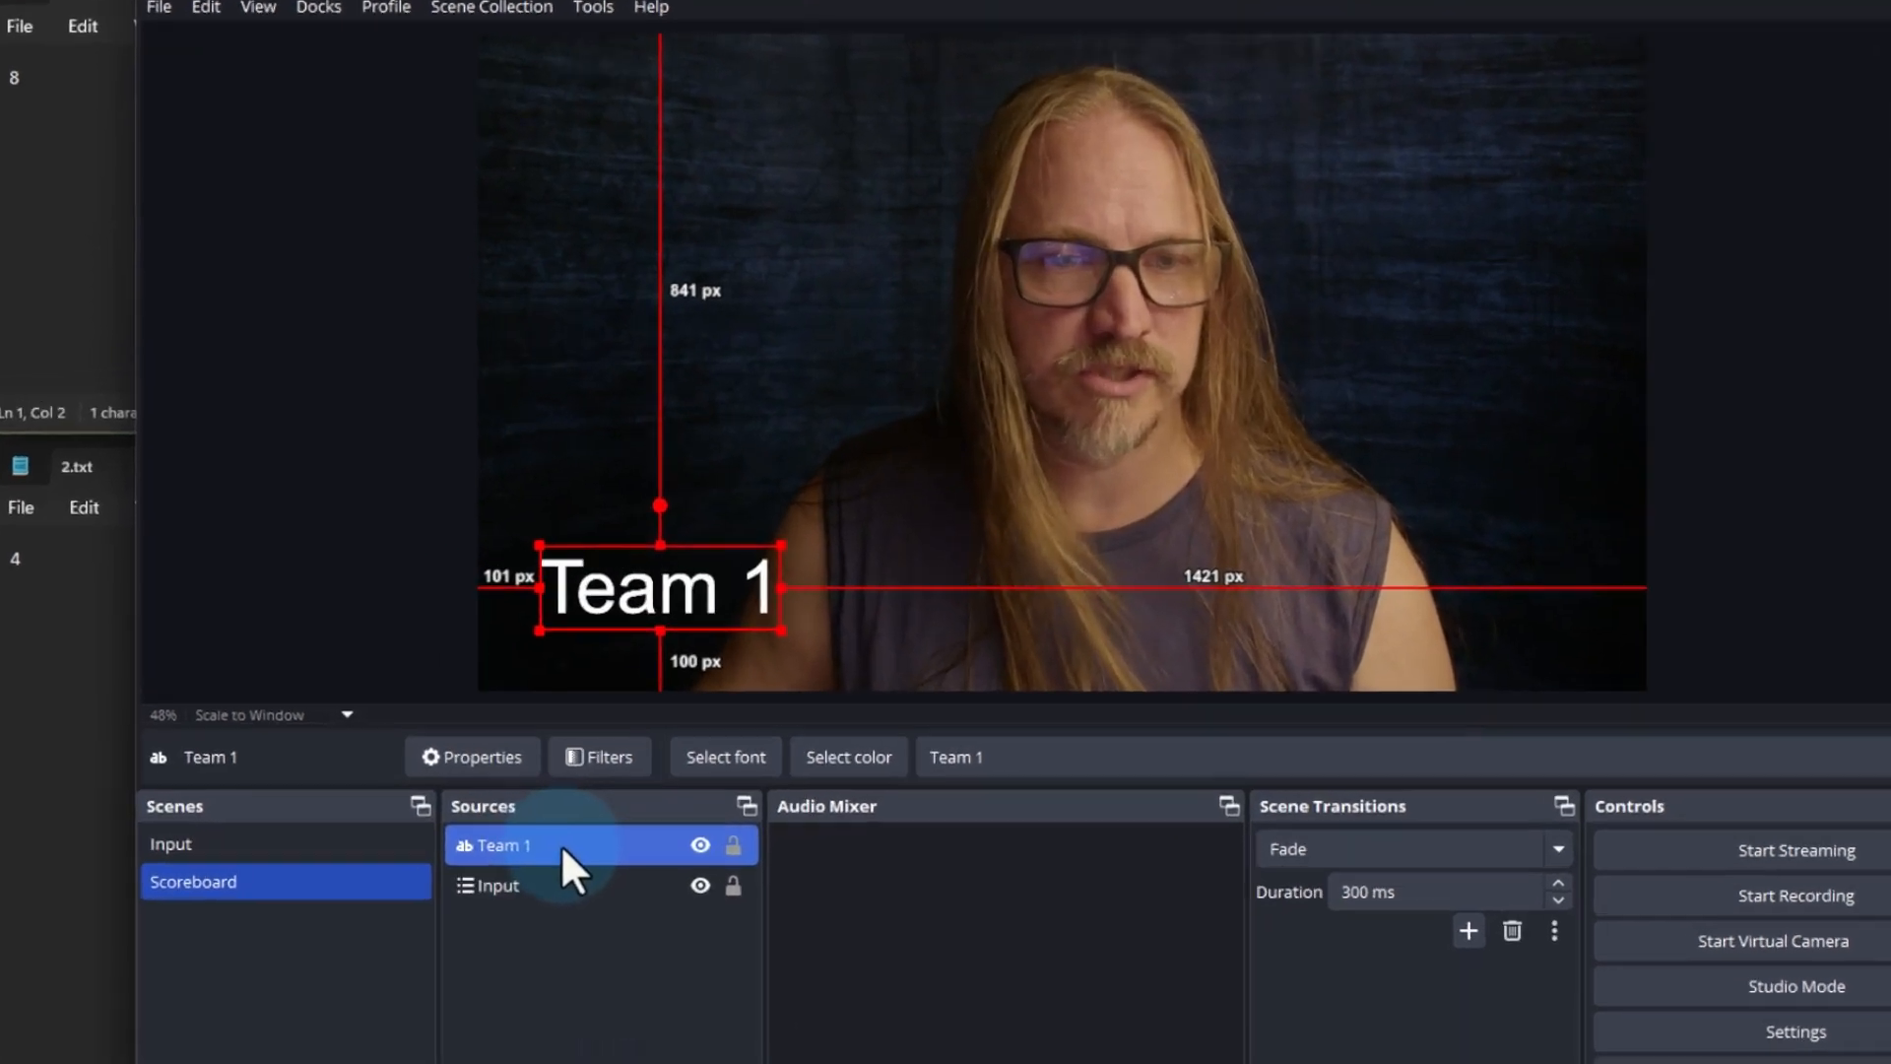
Copy the Team 1 text source and paste it into the Scoreboard scene as an independent duplicate
{"action": "right_click", "coordinate": [584, 757]}
{"action": "left_click", "coordinate": [714, 104]}
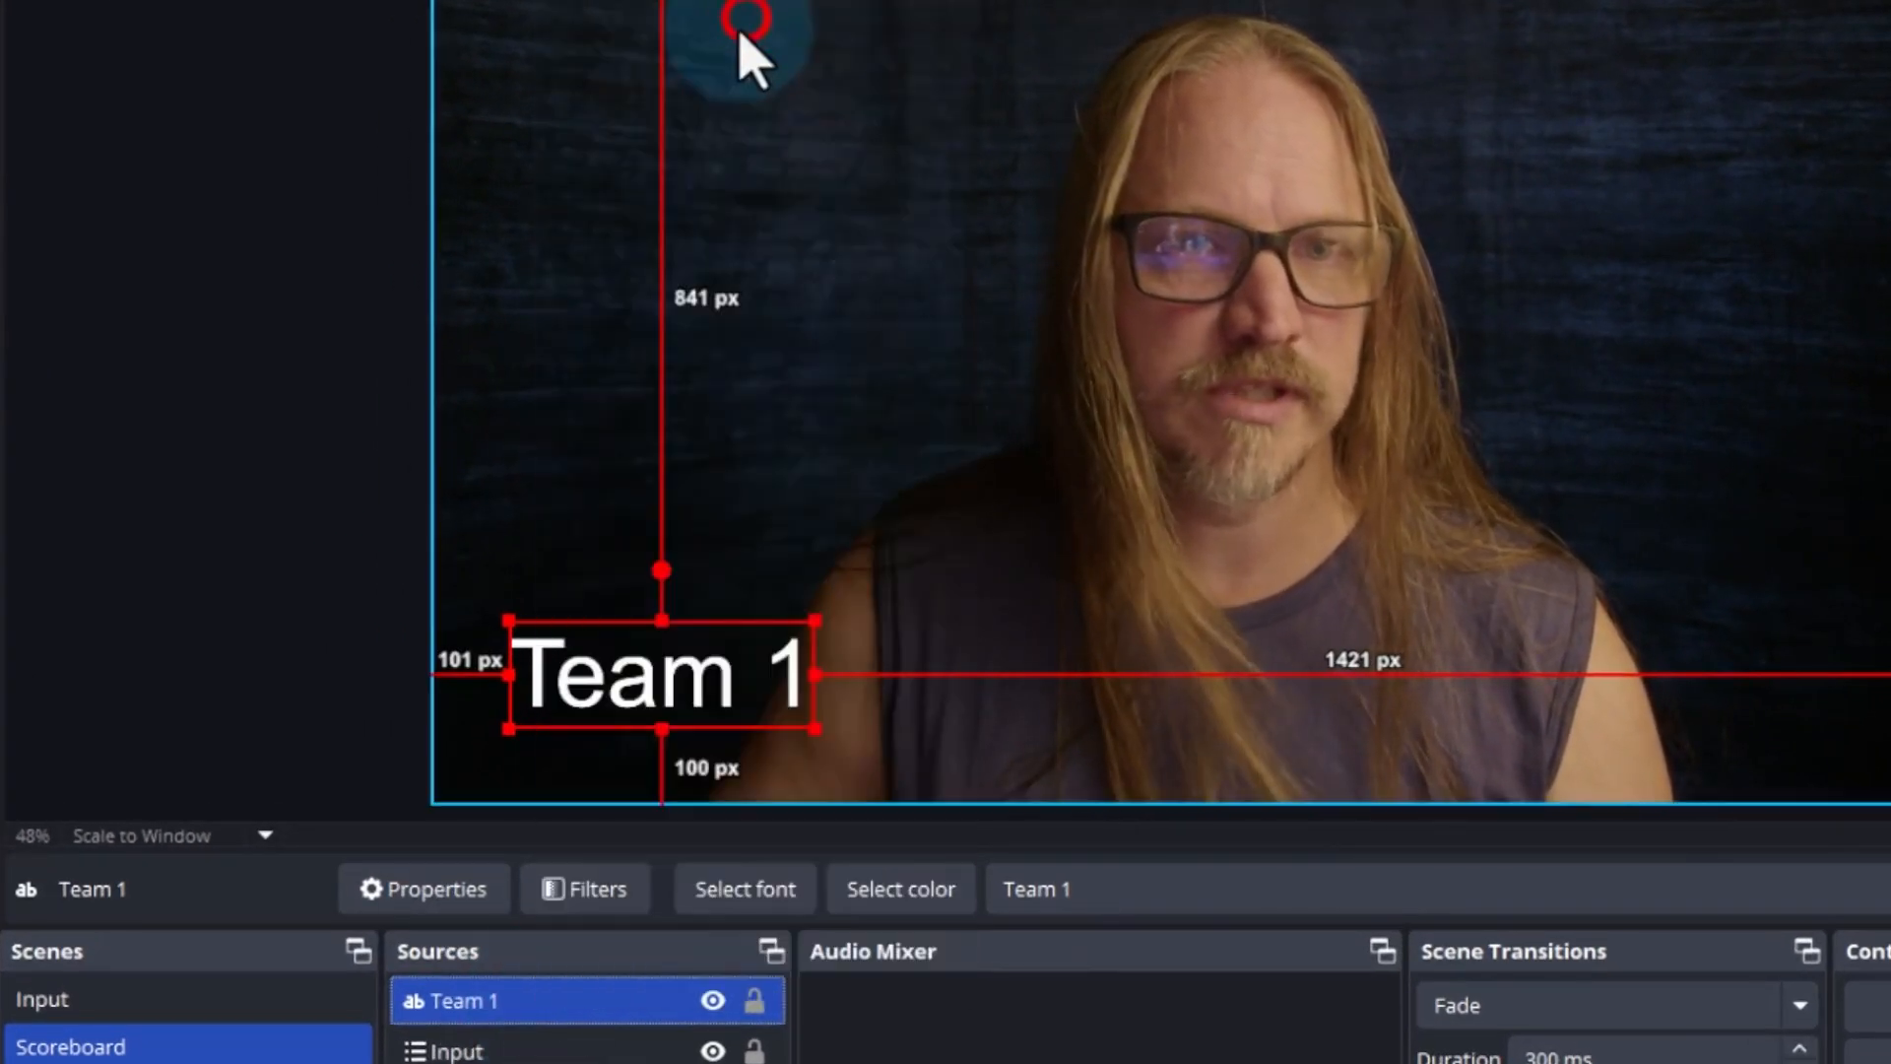
{"action": "right_click", "coordinate": [519, 1001]}
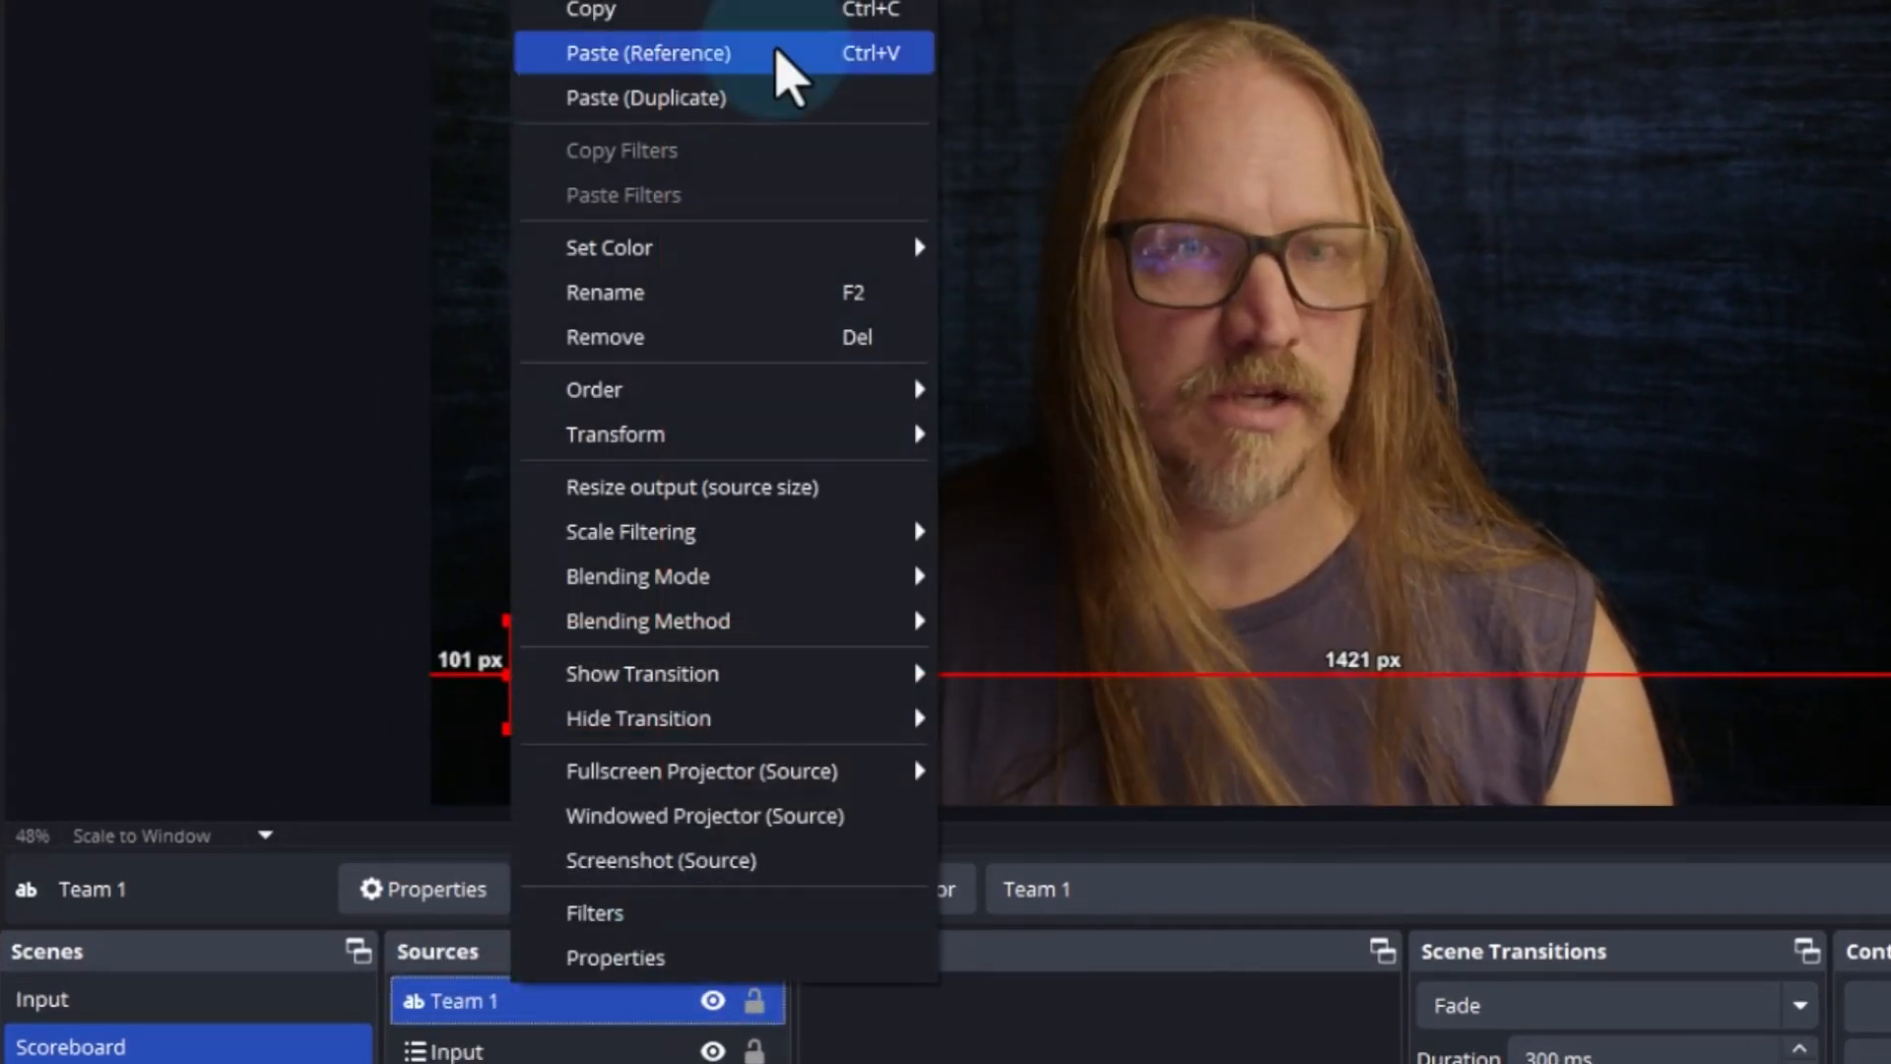
{"action": "left_click", "coordinate": [730, 102]}
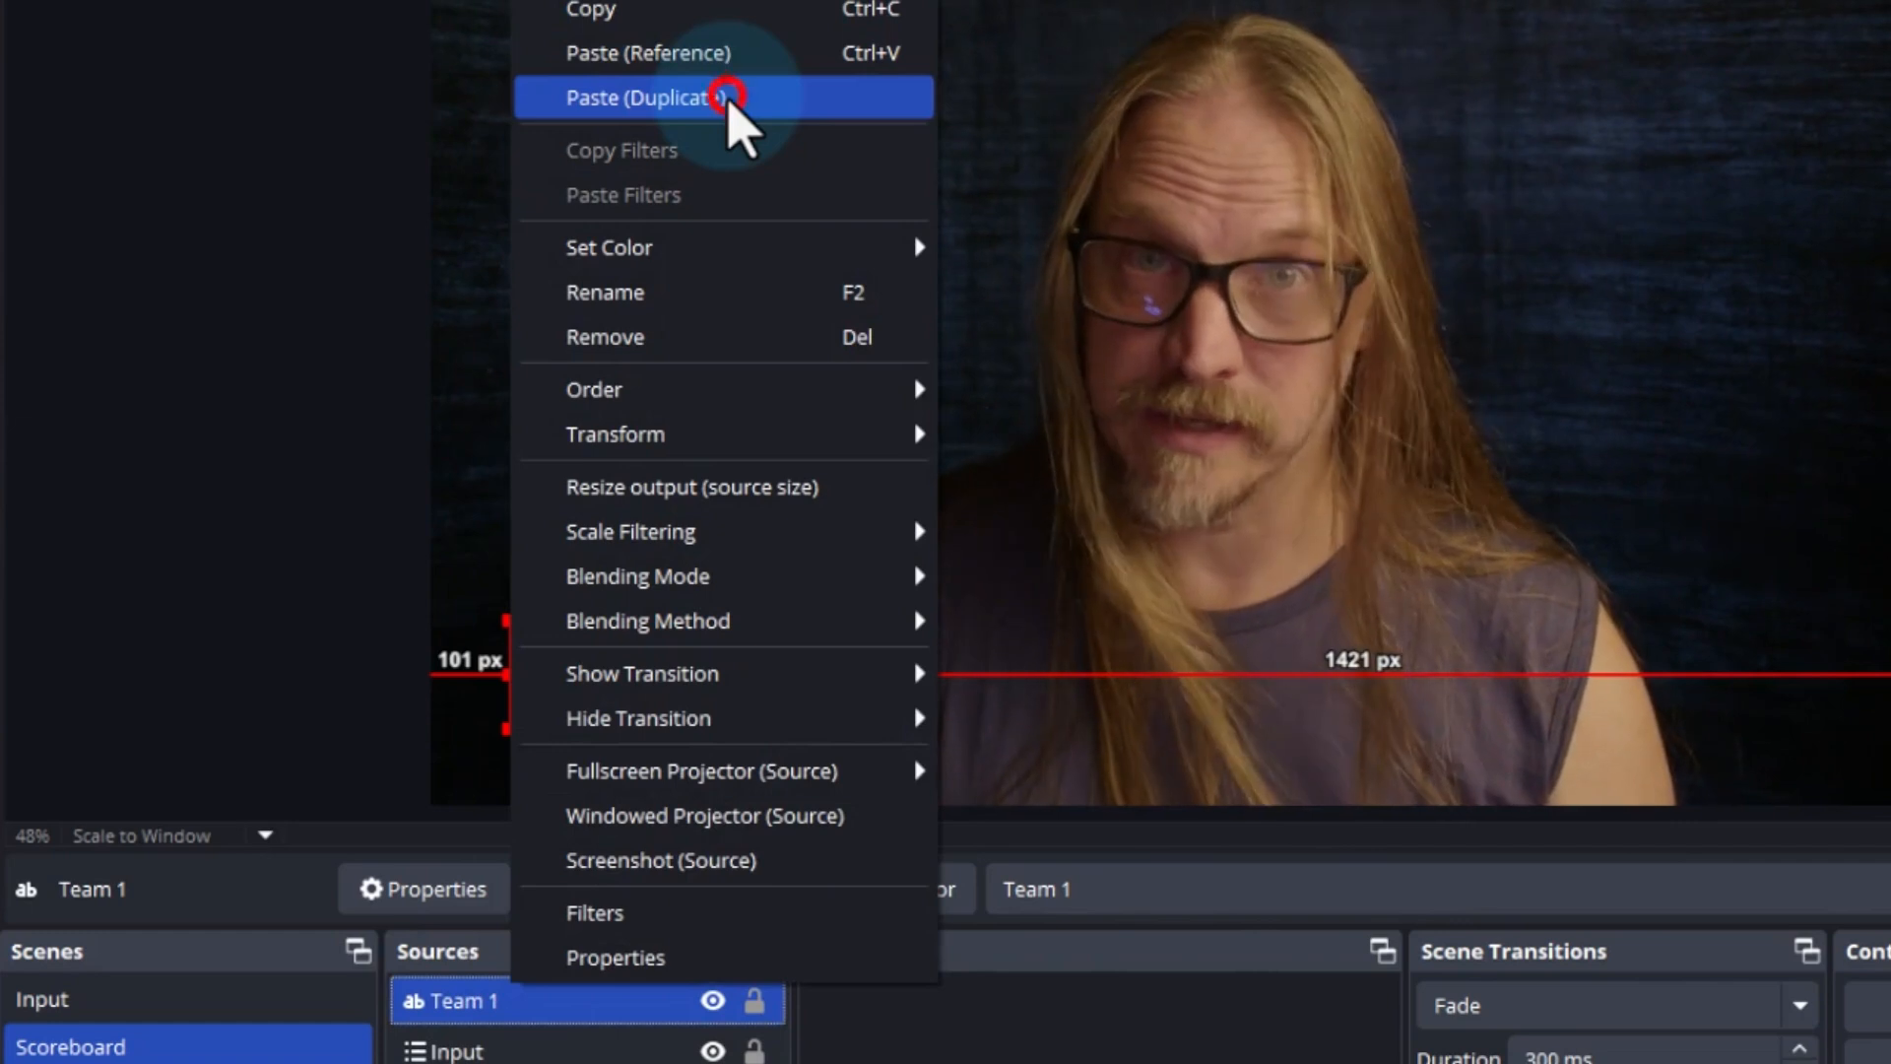
Rename the duplicated text source to Team 2
{"action": "left_click", "coordinate": [498, 1013]}
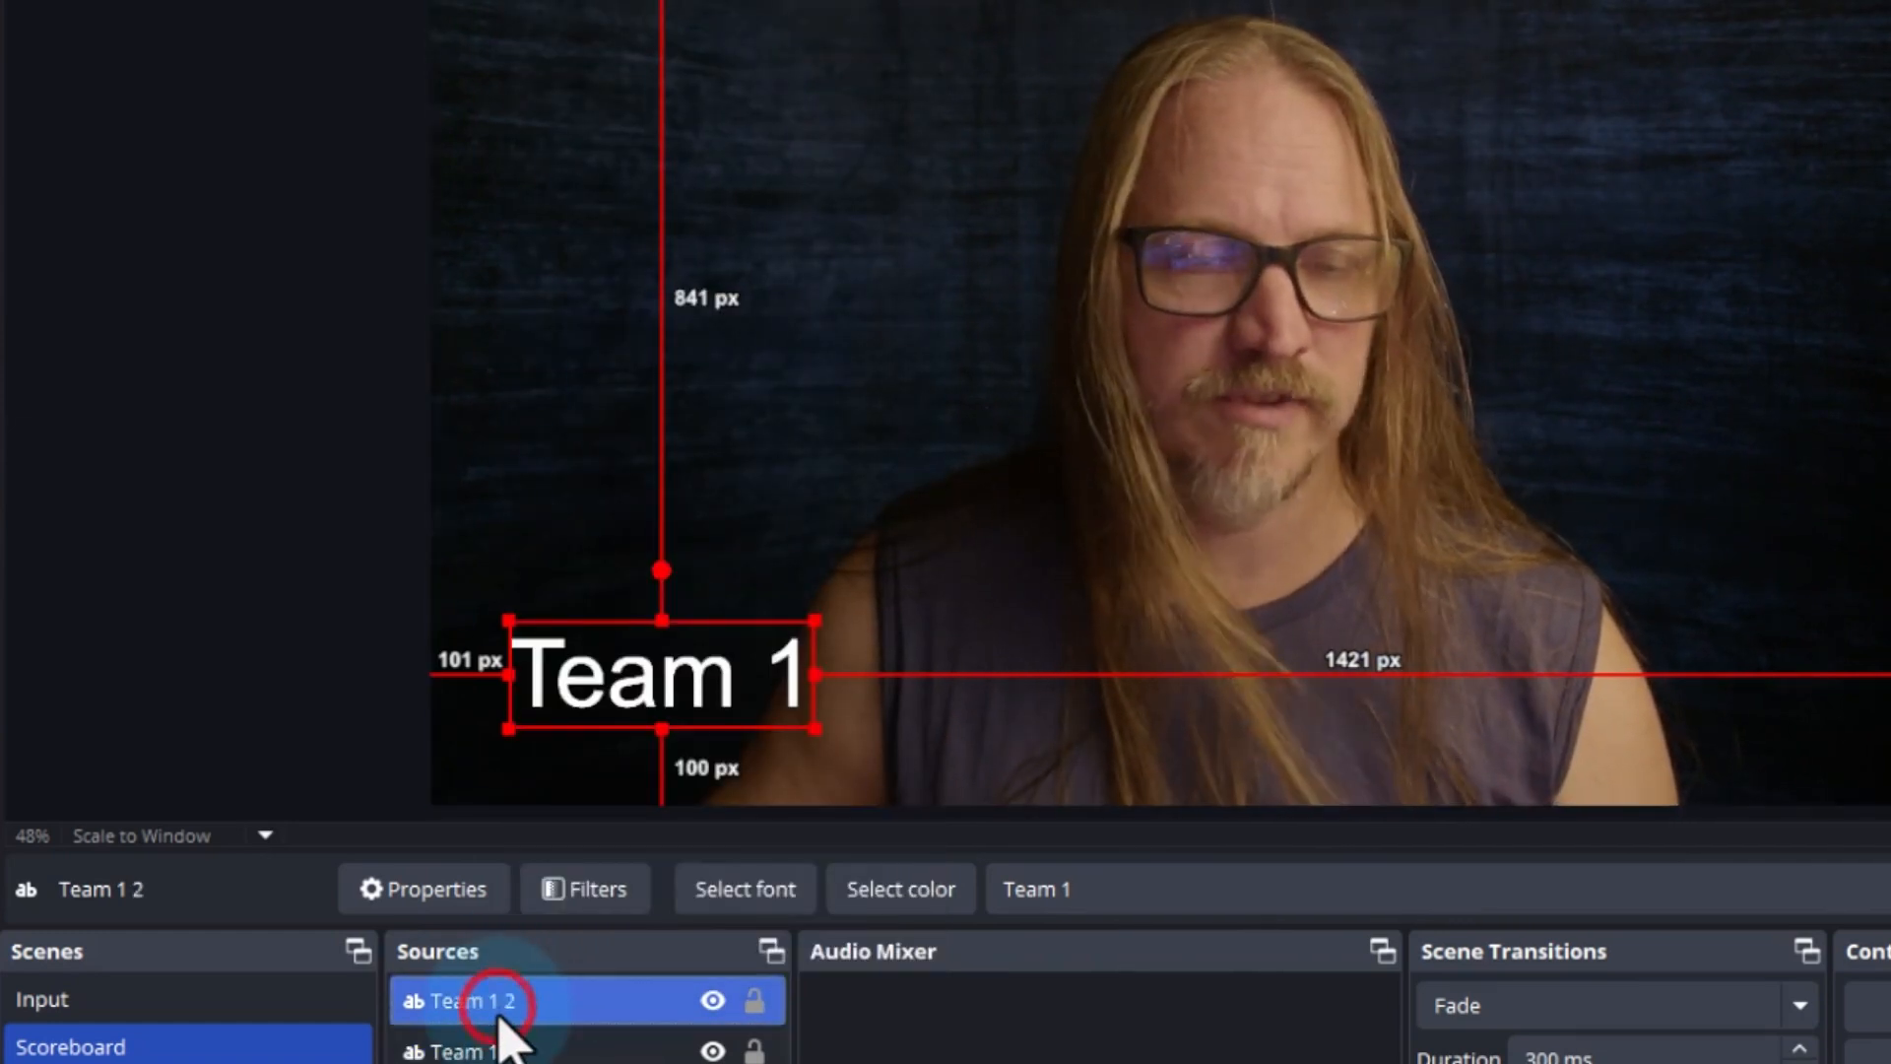
{"action": "right_click", "coordinate": [528, 1002]}
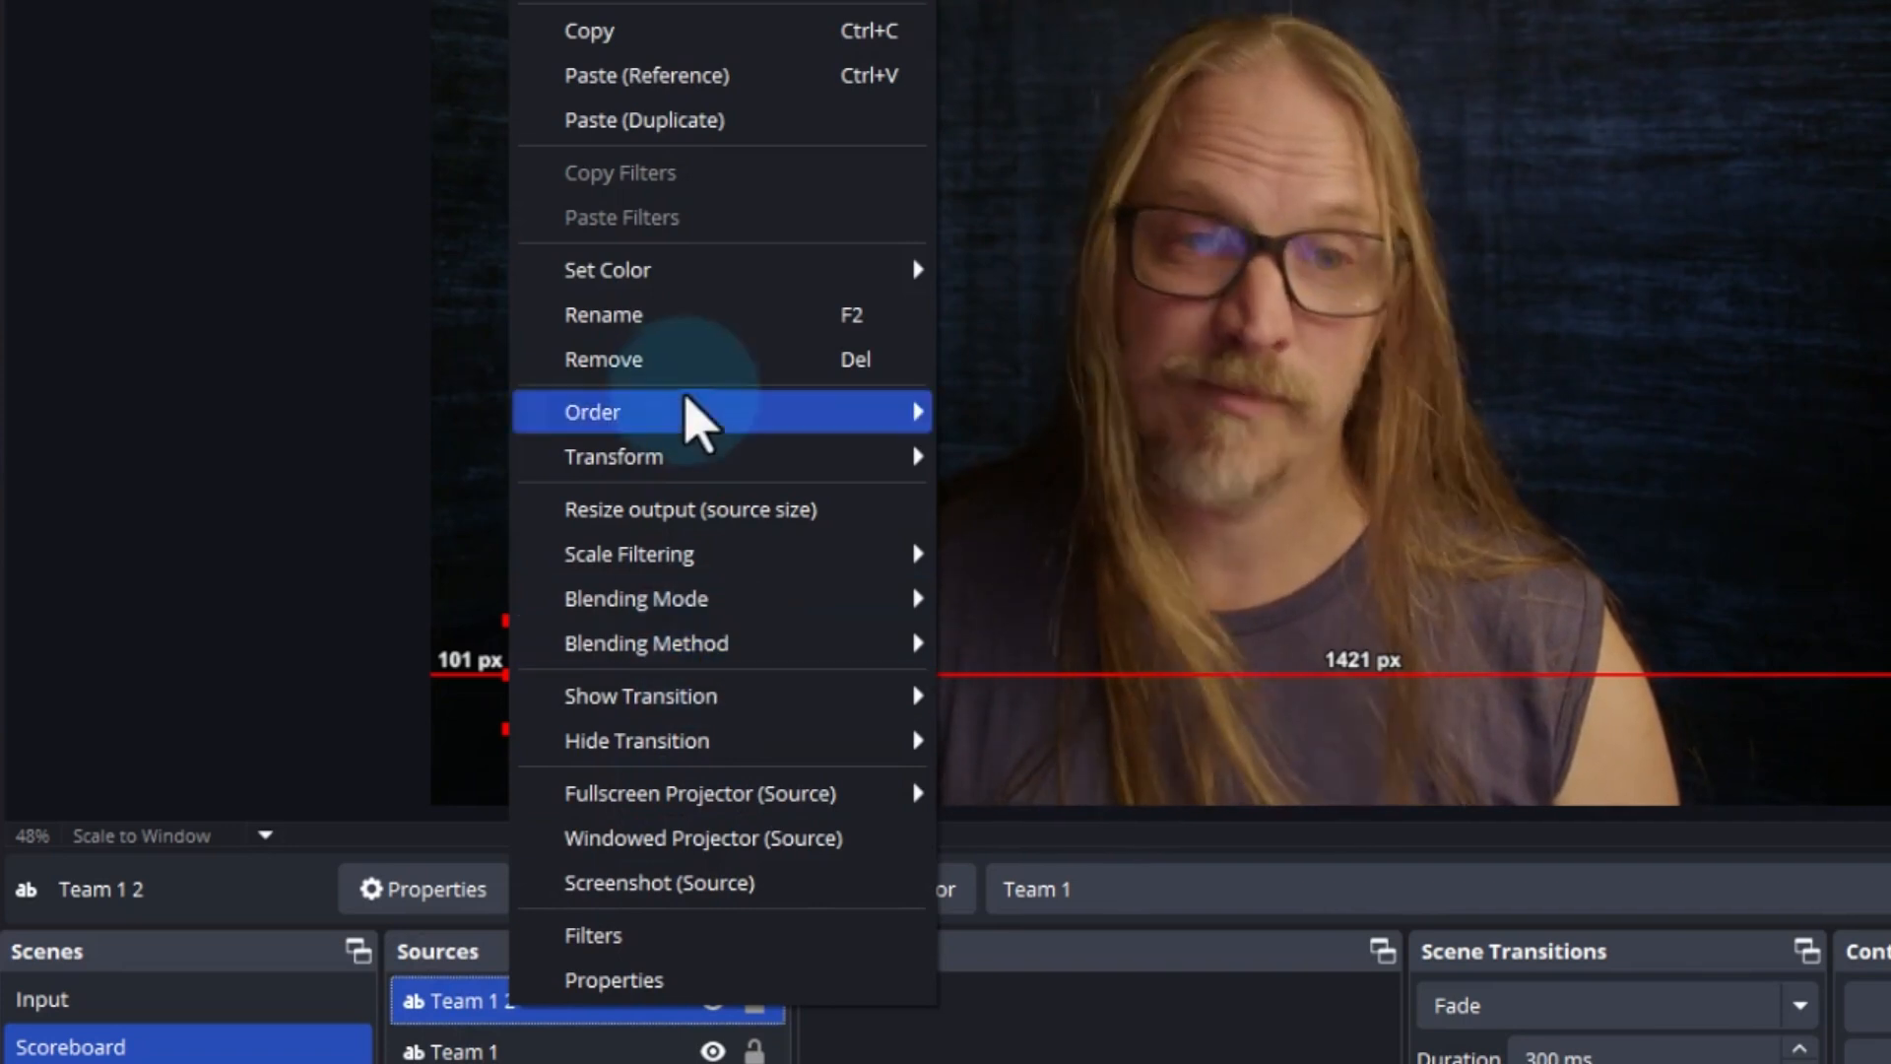
{"action": "left_click", "coordinate": [694, 325]}
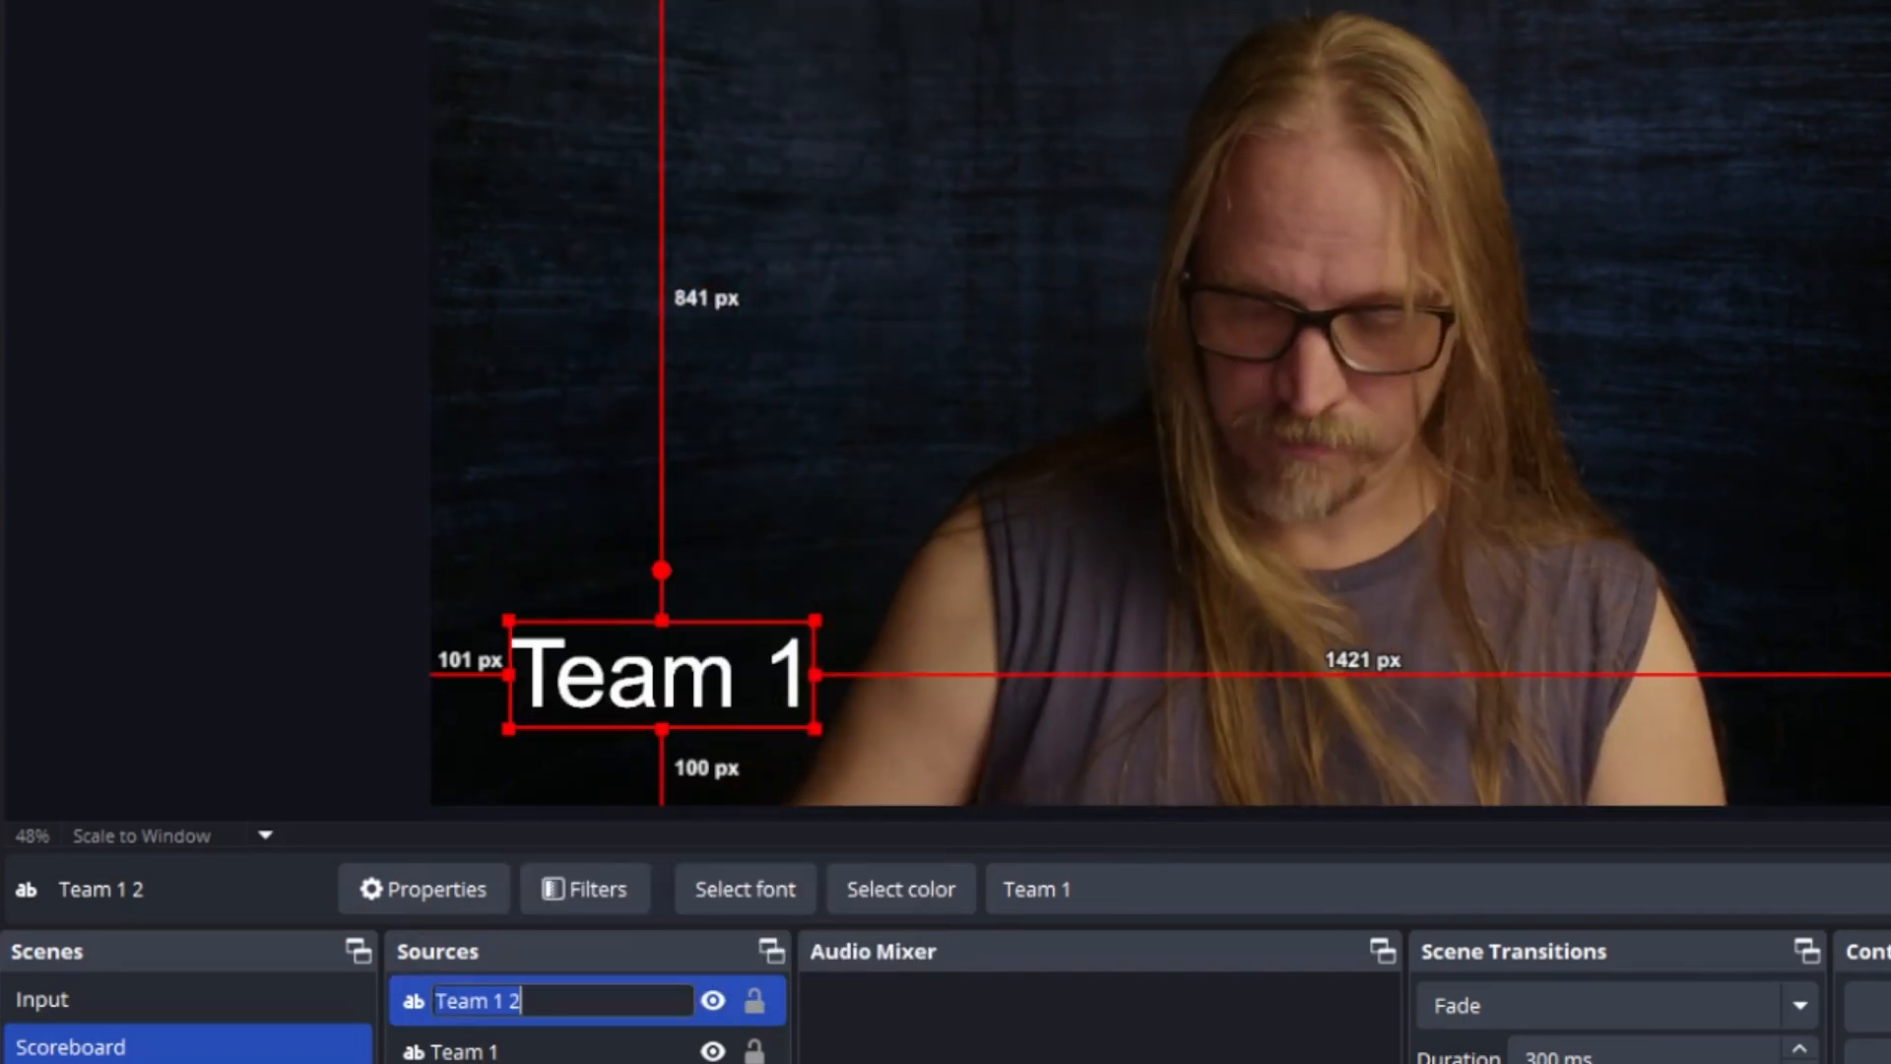
{"action": "key", "text": "BackSpace"}
{"action": "key", "text": "BackSpace"}
{"action": "key", "text": "BackSpace"}
{"action": "key", "text": "BackSpace"}
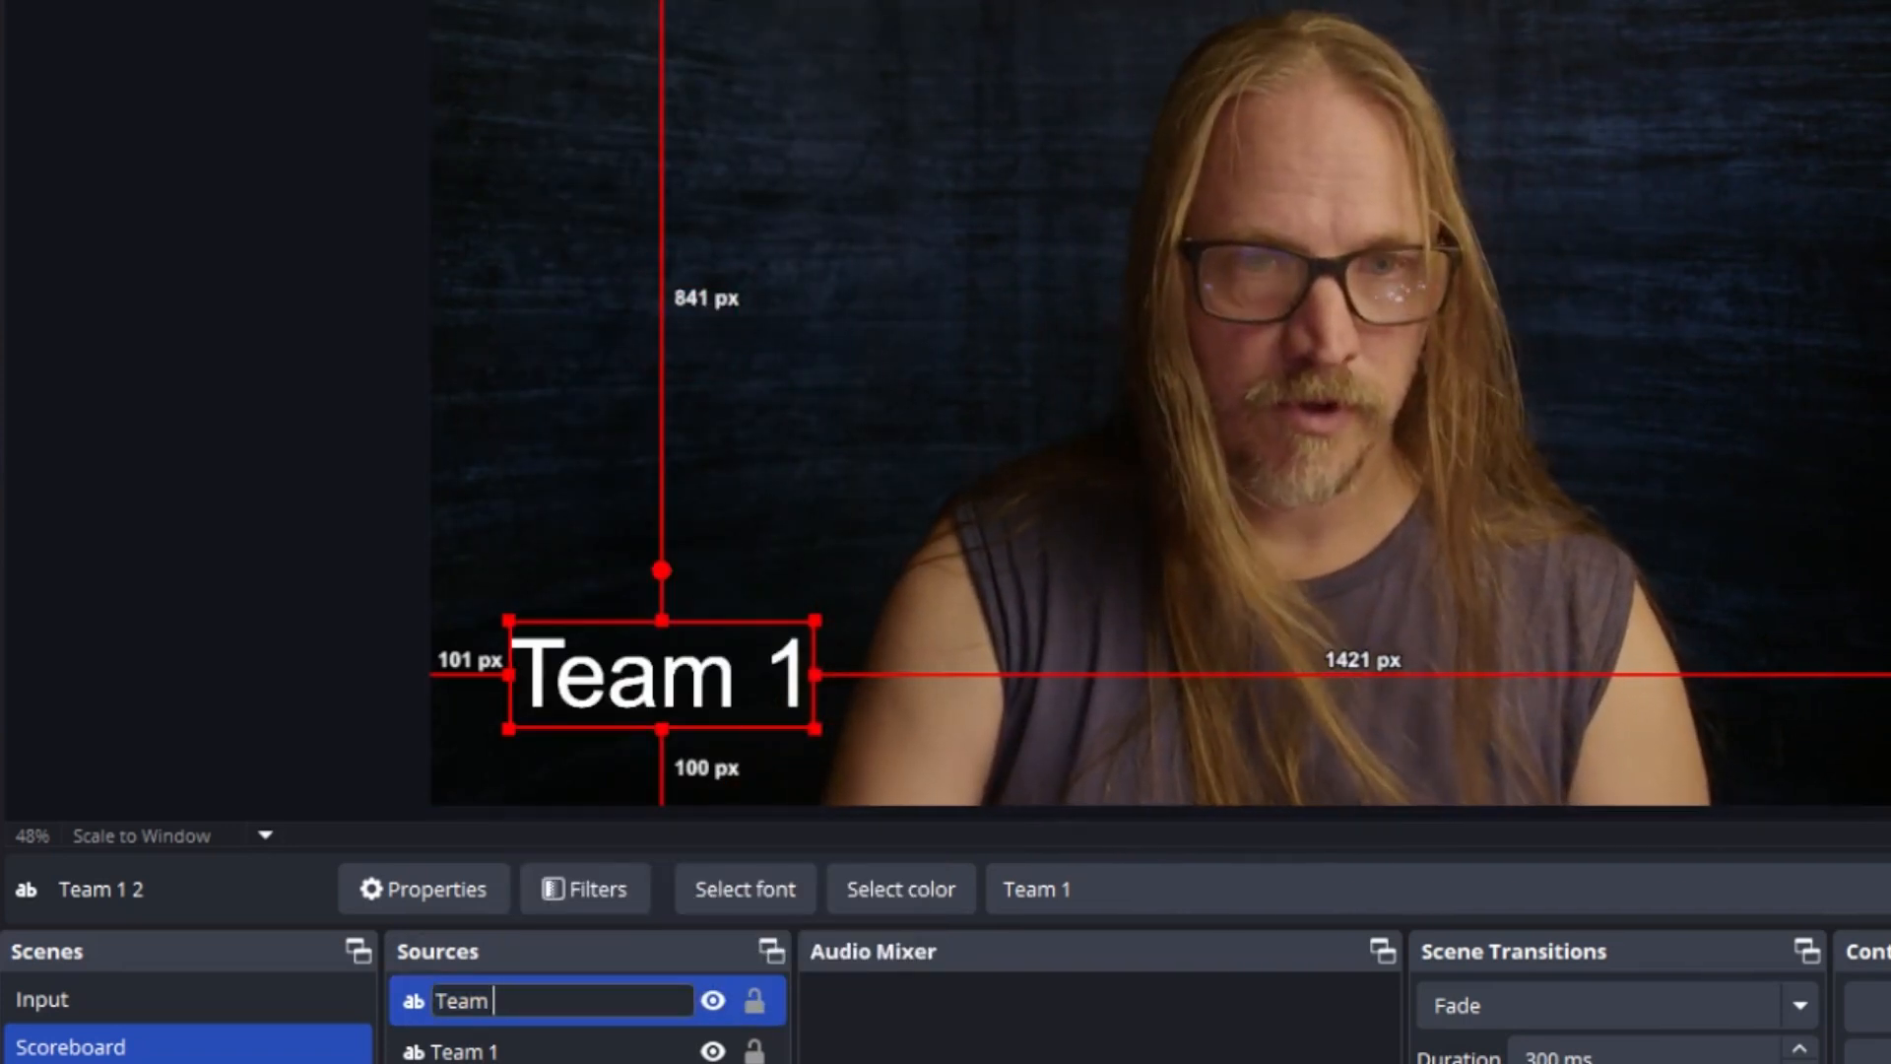
{"action": "type", "text": "2"}
{"action": "key", "text": "Return"}
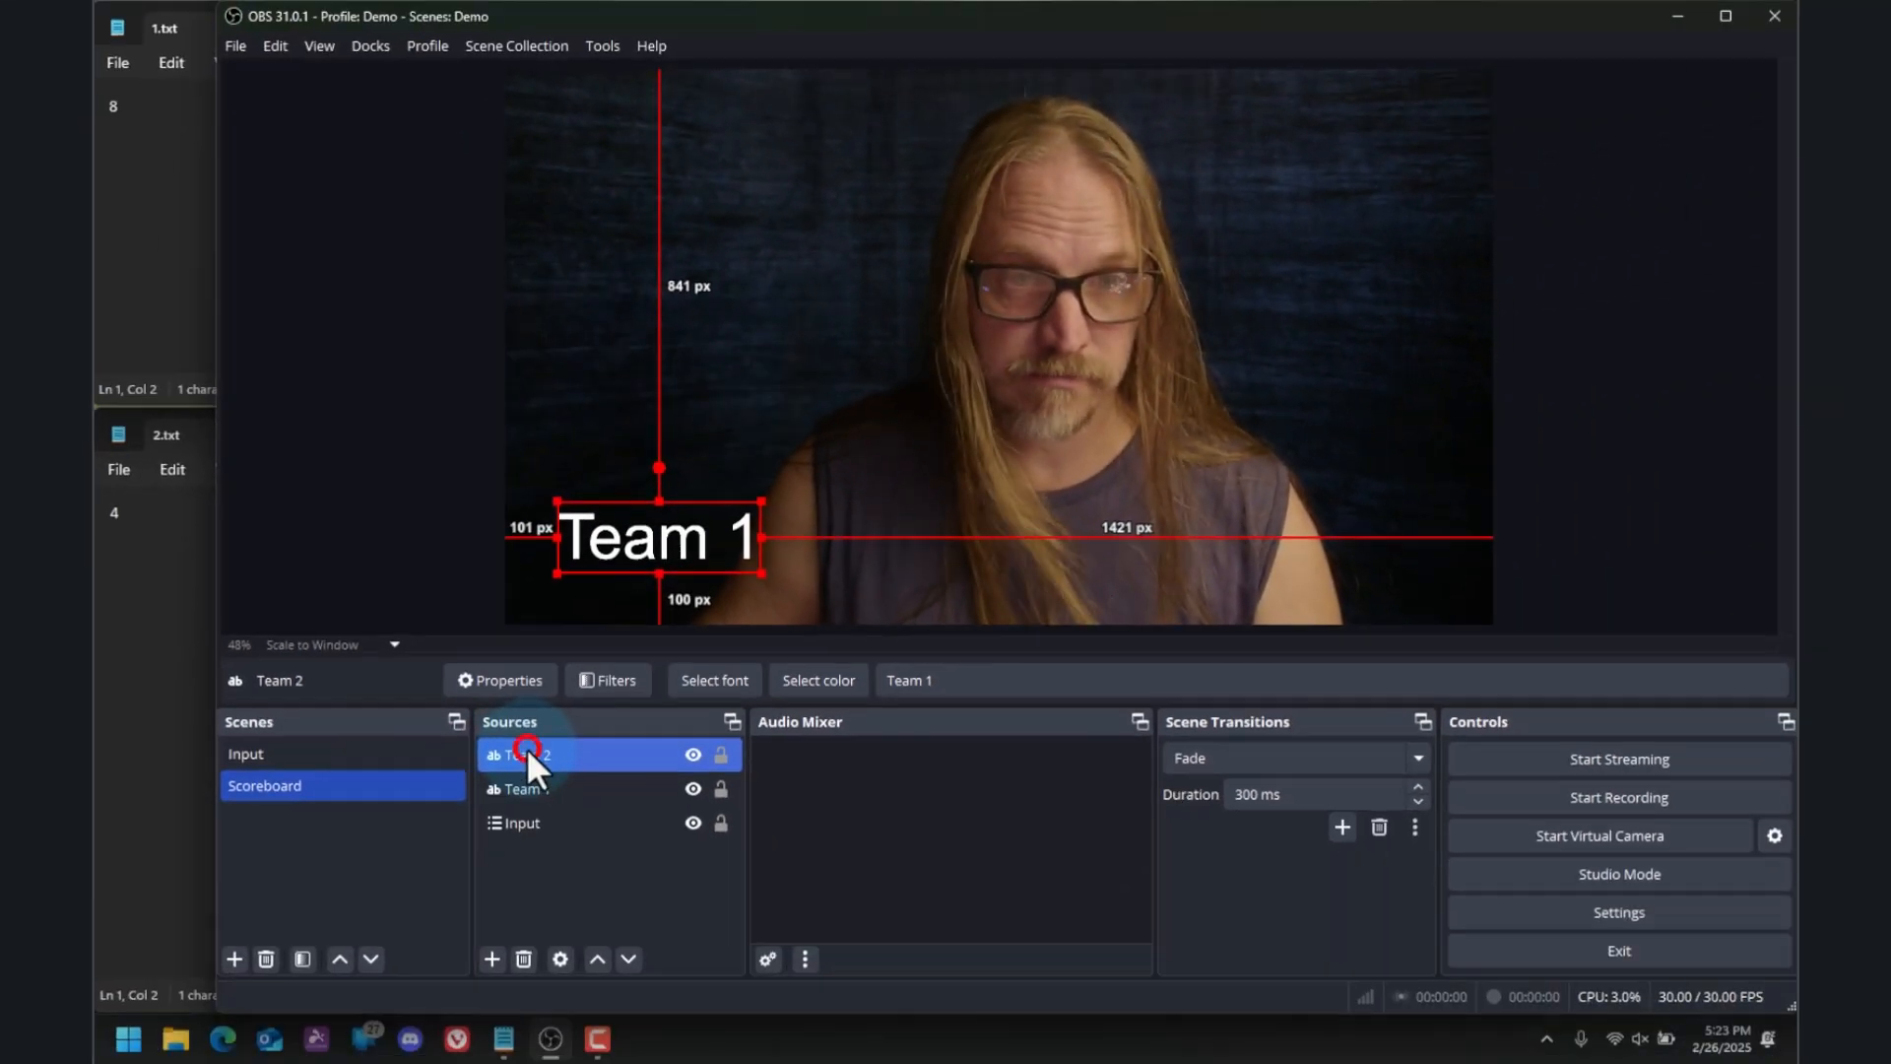
Change the text of the Team 2 source to "Team 2"
{"action": "double_click", "coordinate": [463, 1000]}
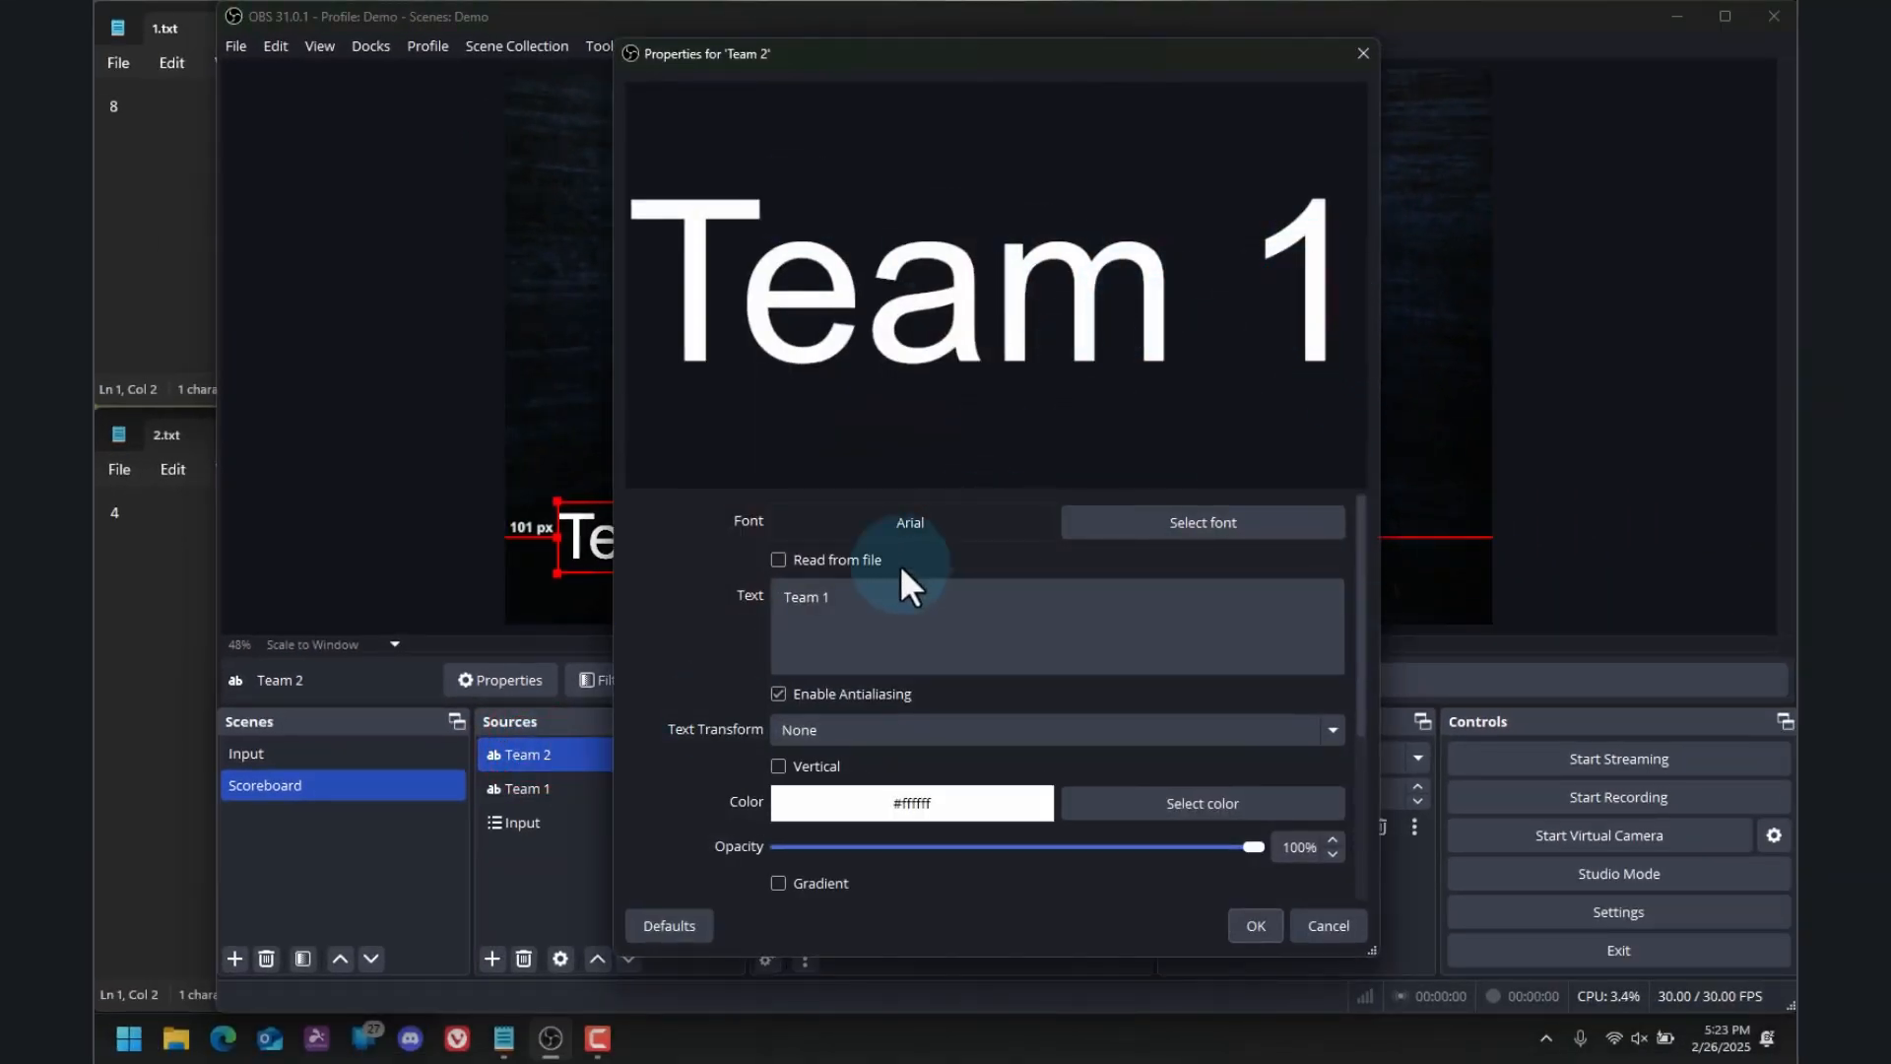
{"action": "left_click", "coordinate": [860, 595]}
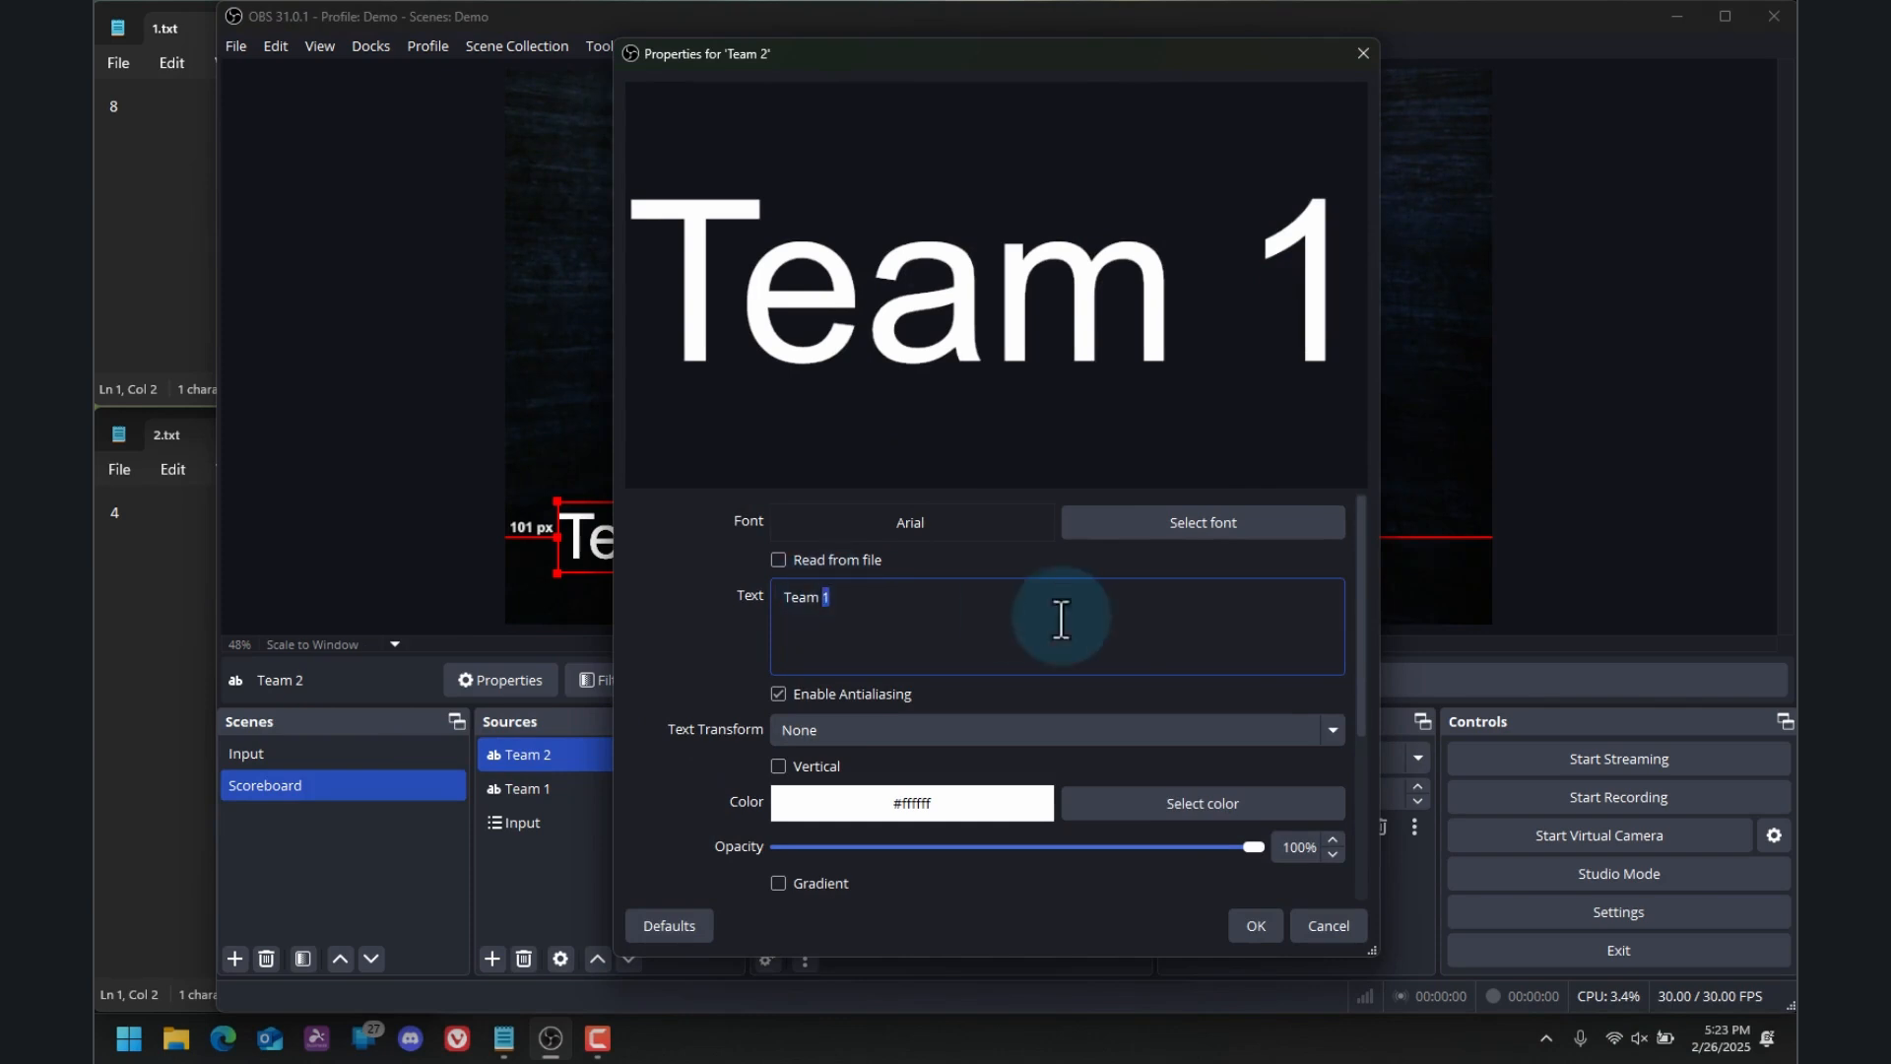
{"action": "left_click", "coordinate": [1255, 925]}
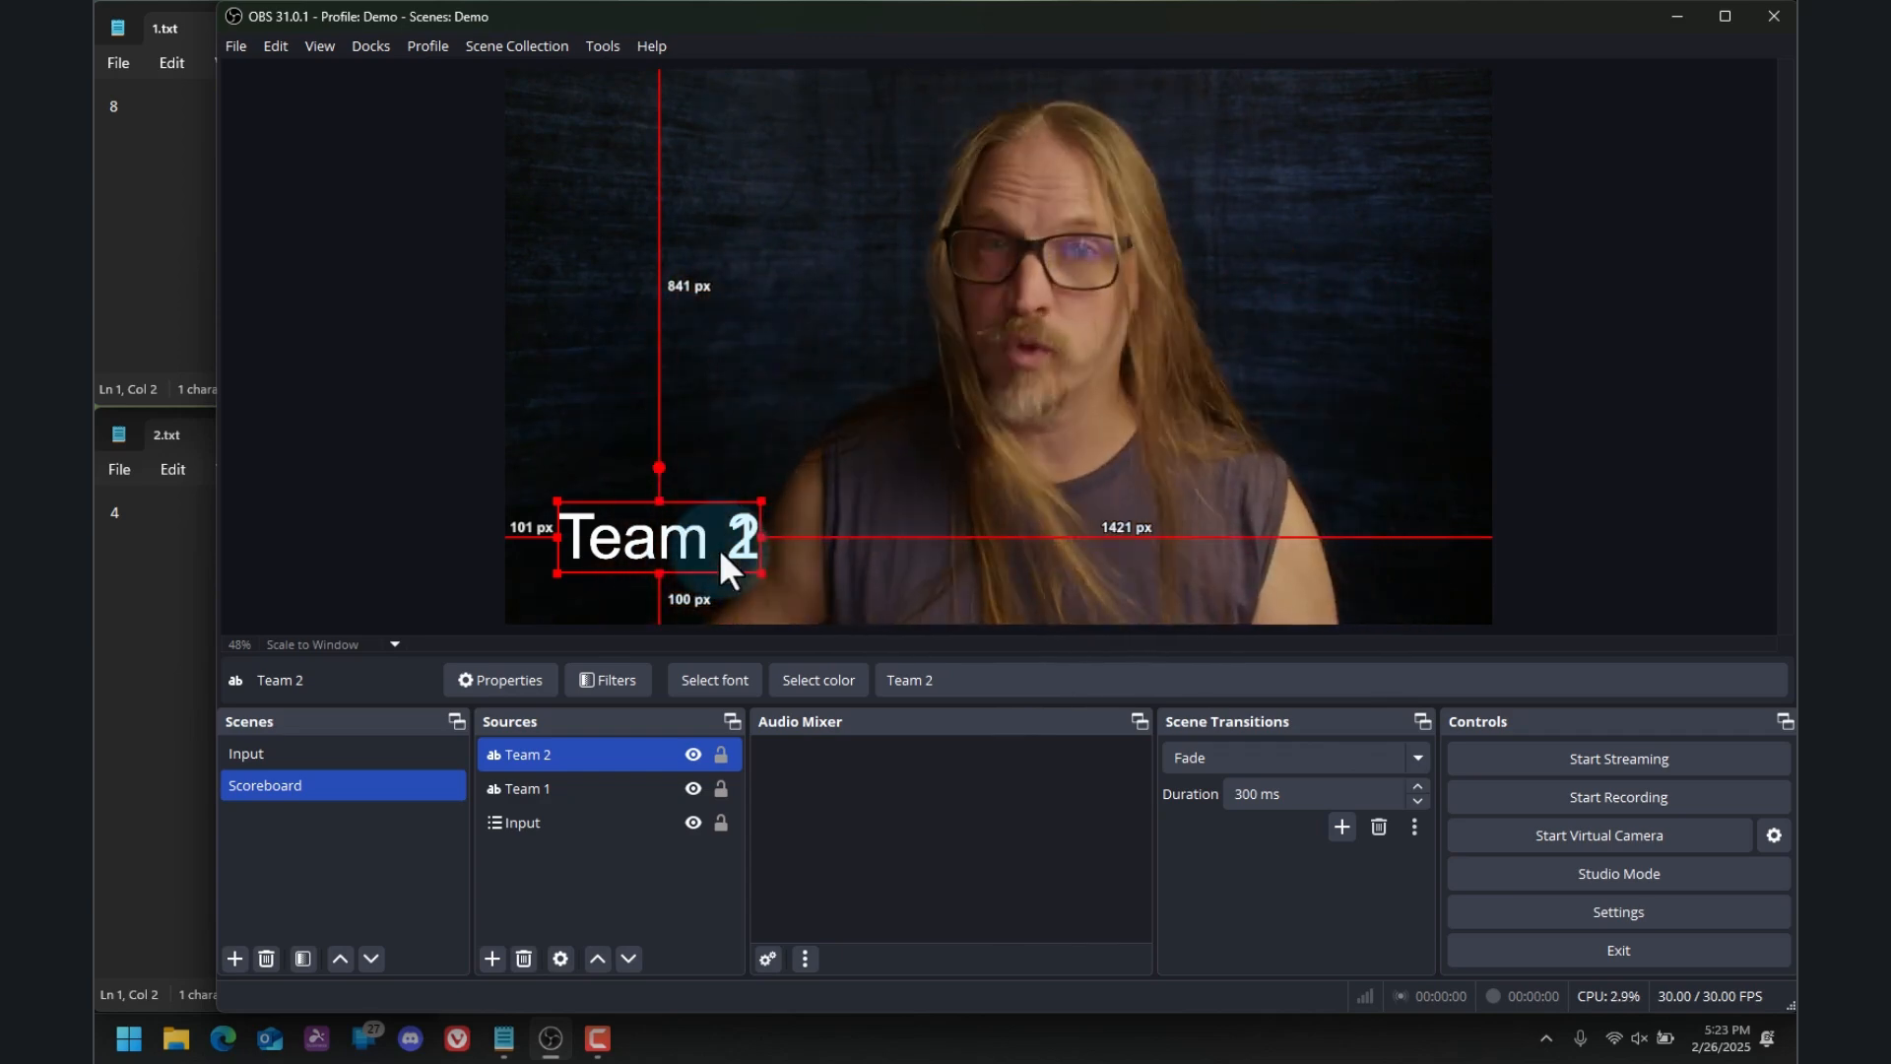
Move the Team 2 text to the opposite side of the canvas, about 99 px from the right and 100 px from the bottom edge
{"action": "left_click_drag", "start_coordinate": [664, 546], "coordinate": [1335, 567]}
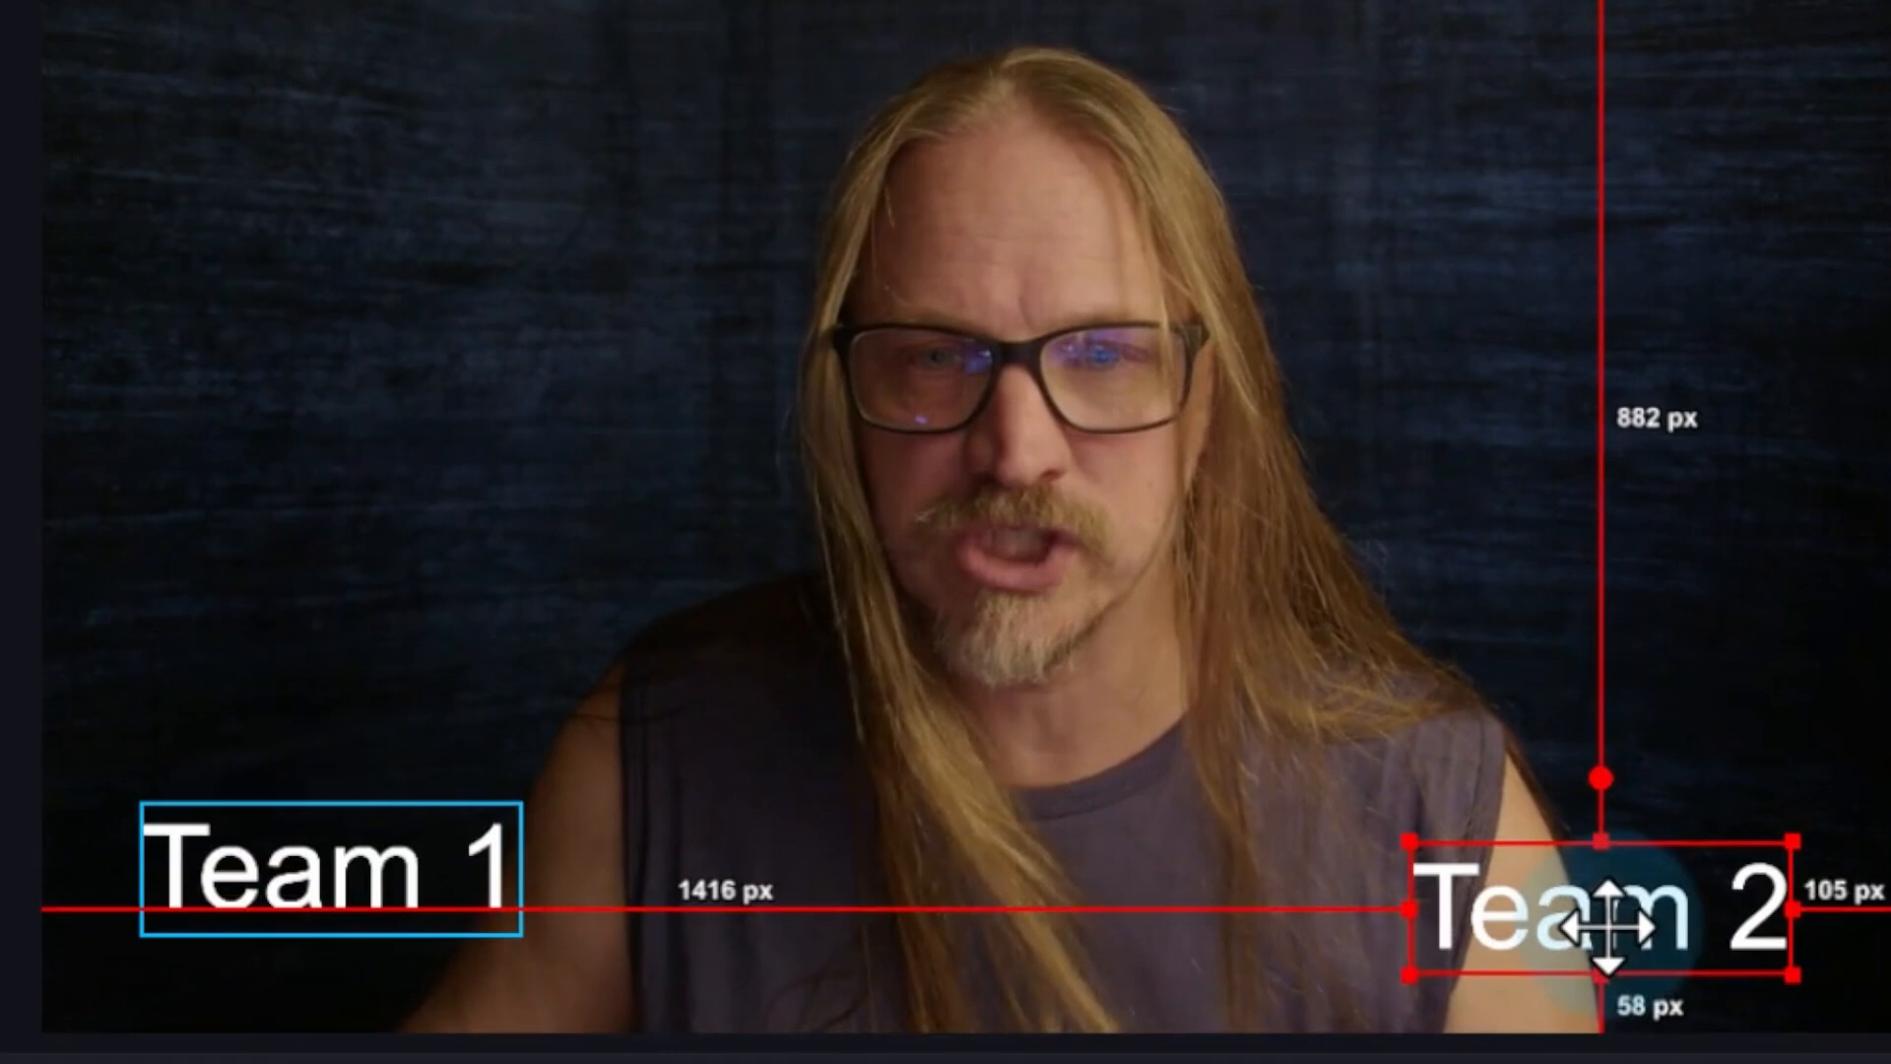
{"action": "left_click_drag", "start_coordinate": [1608, 926], "coordinate": [1609, 886]}
{"action": "left_click_drag", "start_coordinate": [1609, 887], "coordinate": [1613, 887]}
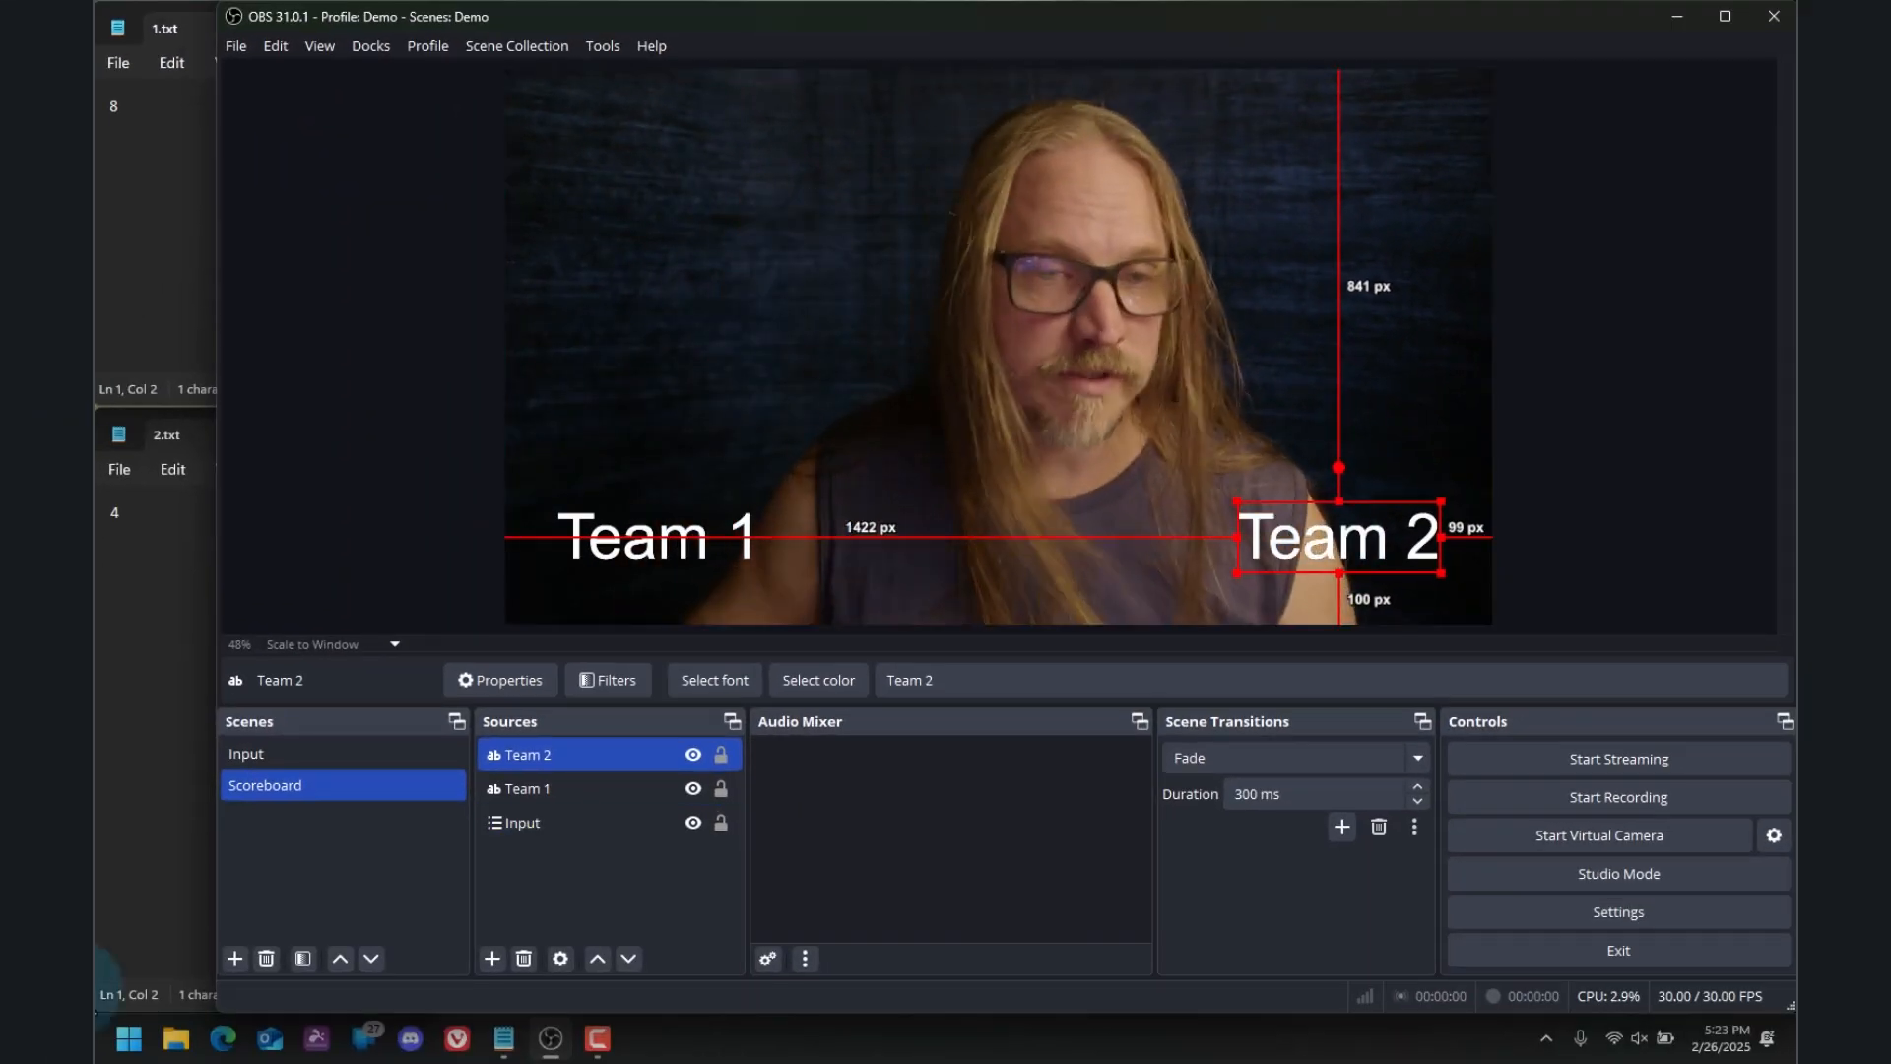
Paste another independent duplicate of the Team 1 text source into the Scoreboard scene
{"action": "left_click", "coordinate": [546, 788]}
{"action": "right_click", "coordinate": [590, 778]}
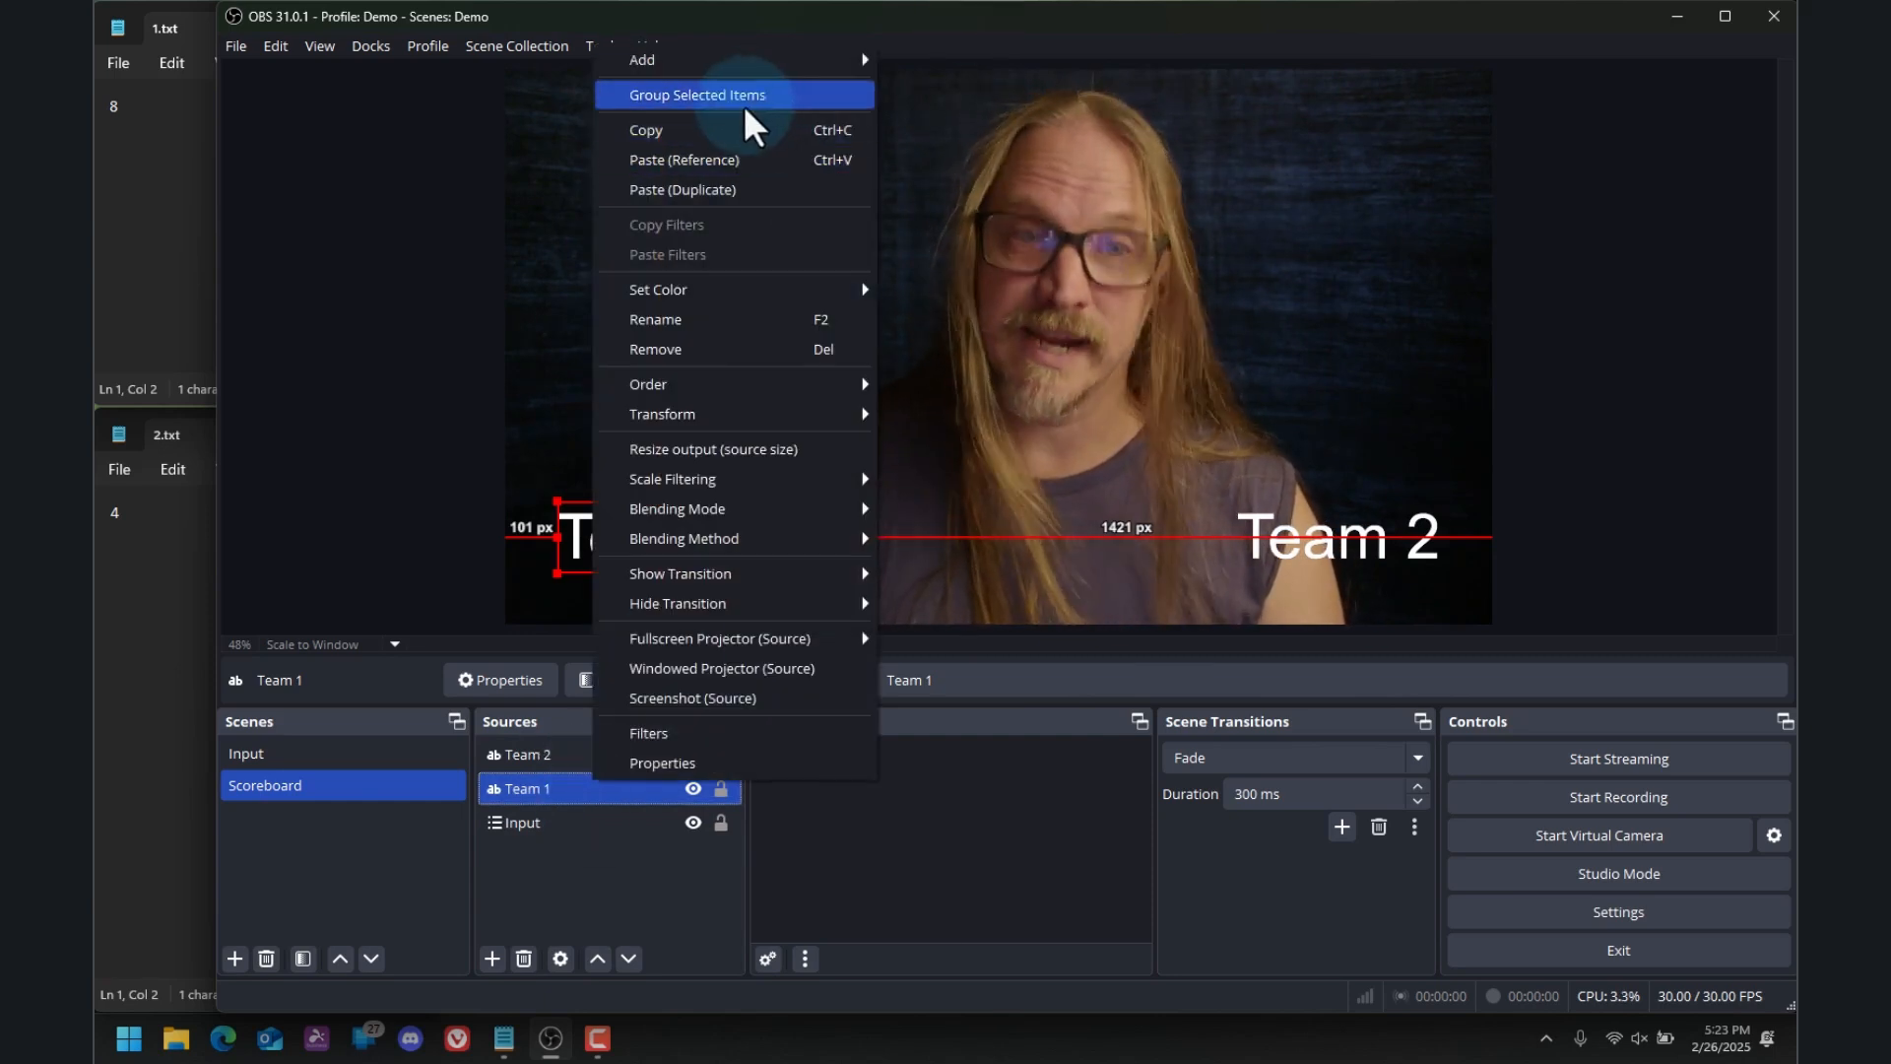
{"action": "left_click", "coordinate": [741, 188]}
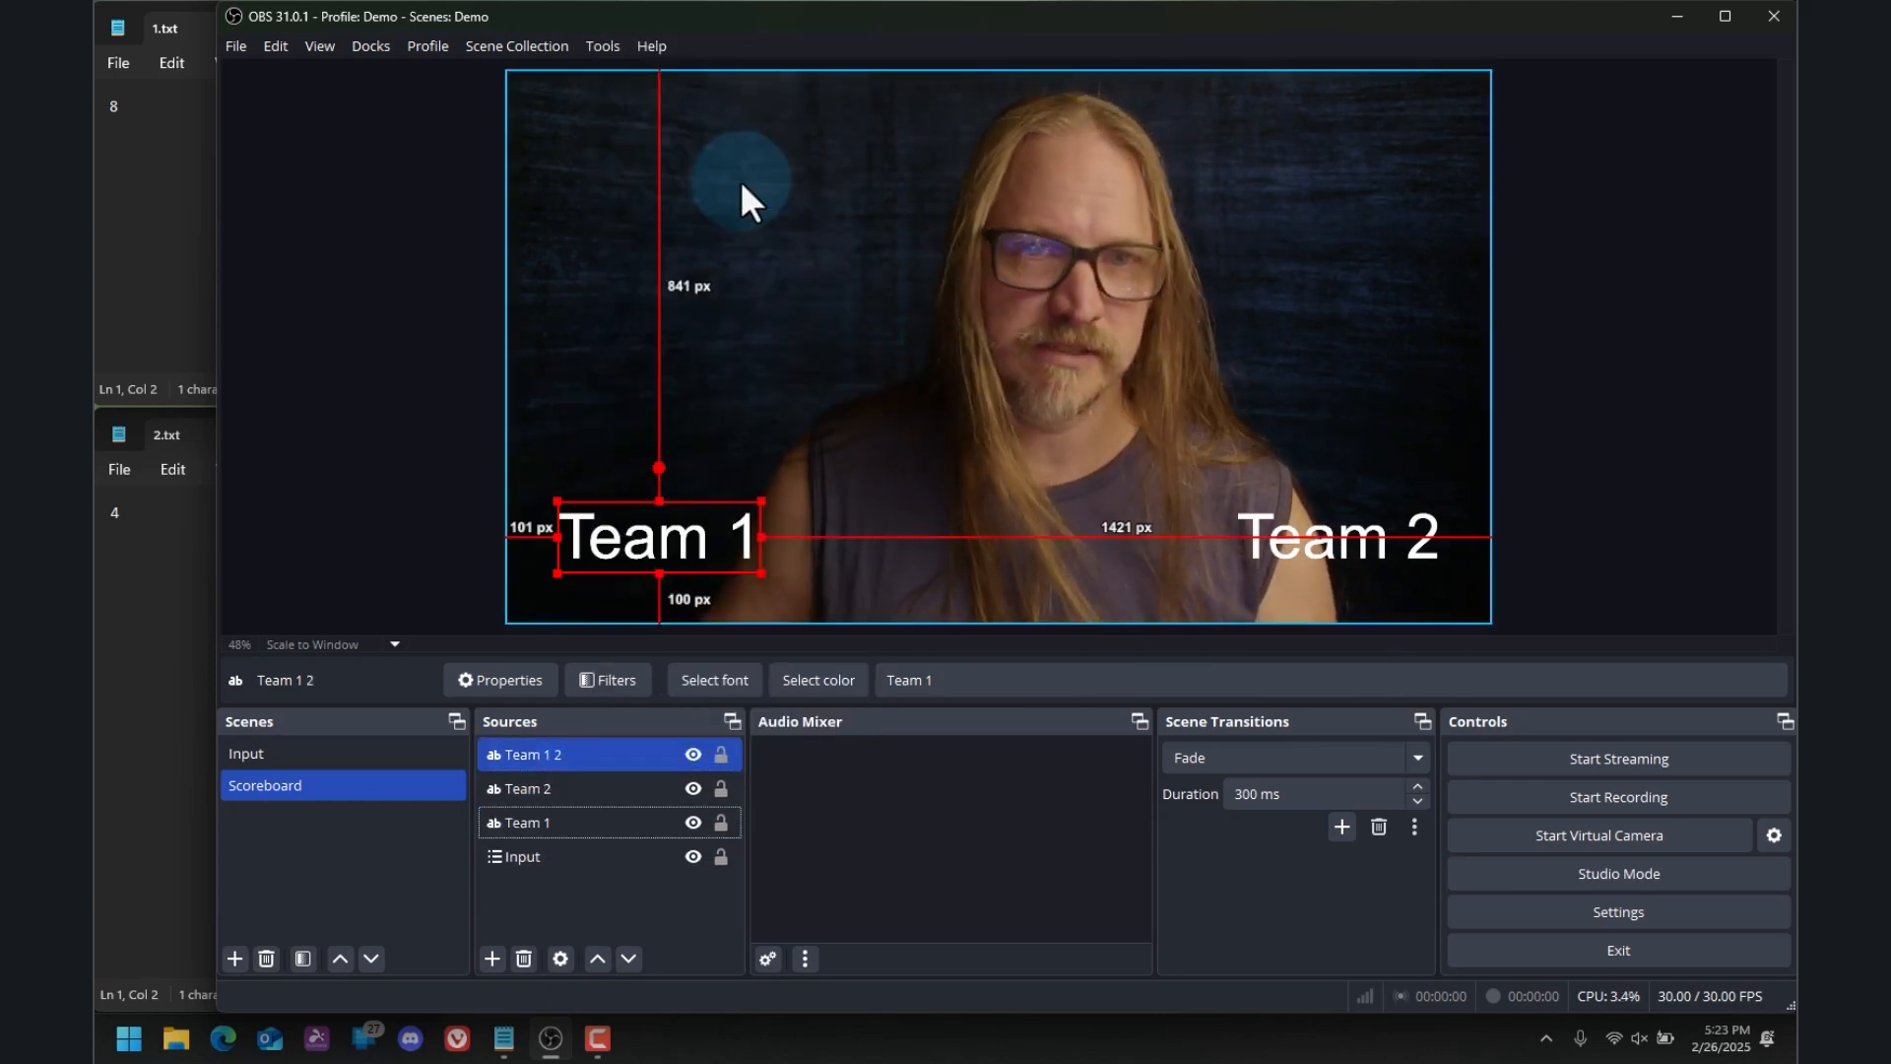
Rename the new duplicate of the Team 1 source to Team 1 Score
{"action": "left_click", "coordinate": [538, 750]}
{"action": "right_click", "coordinate": [552, 754]}
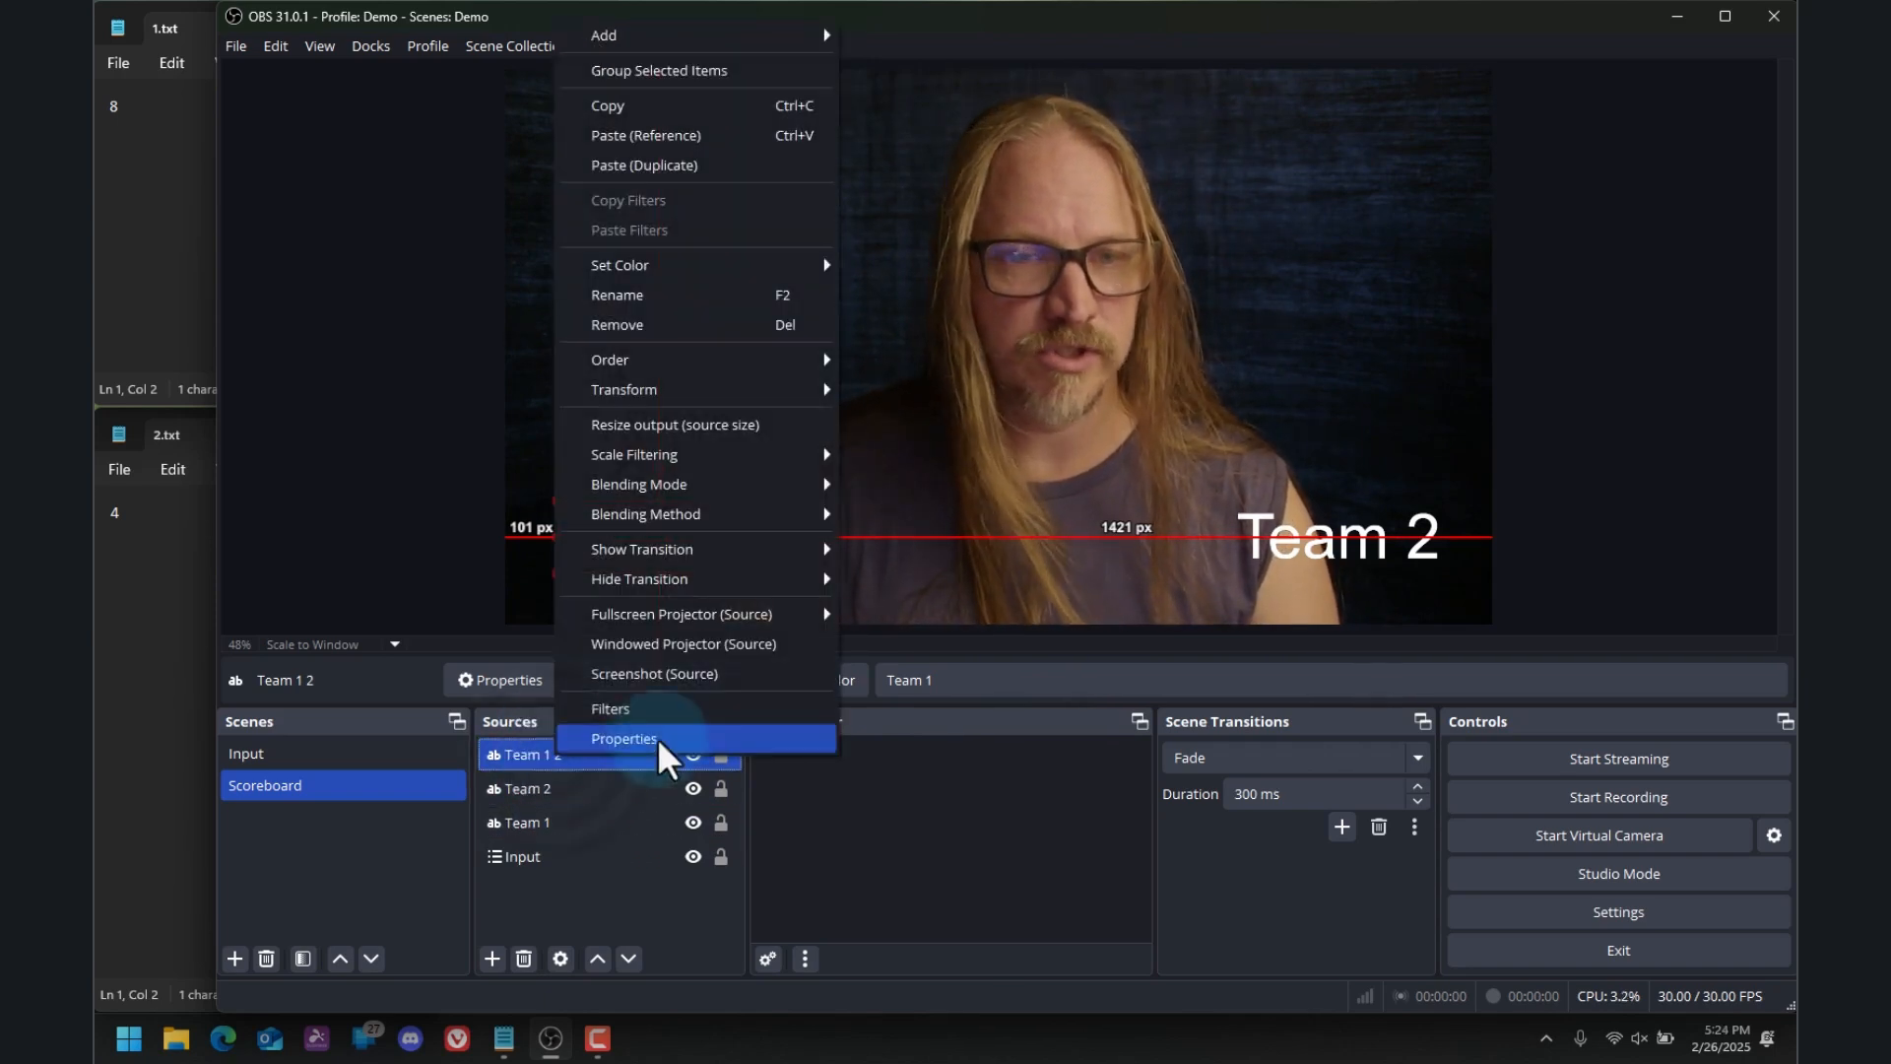
{"action": "left_click", "coordinate": [652, 294]}
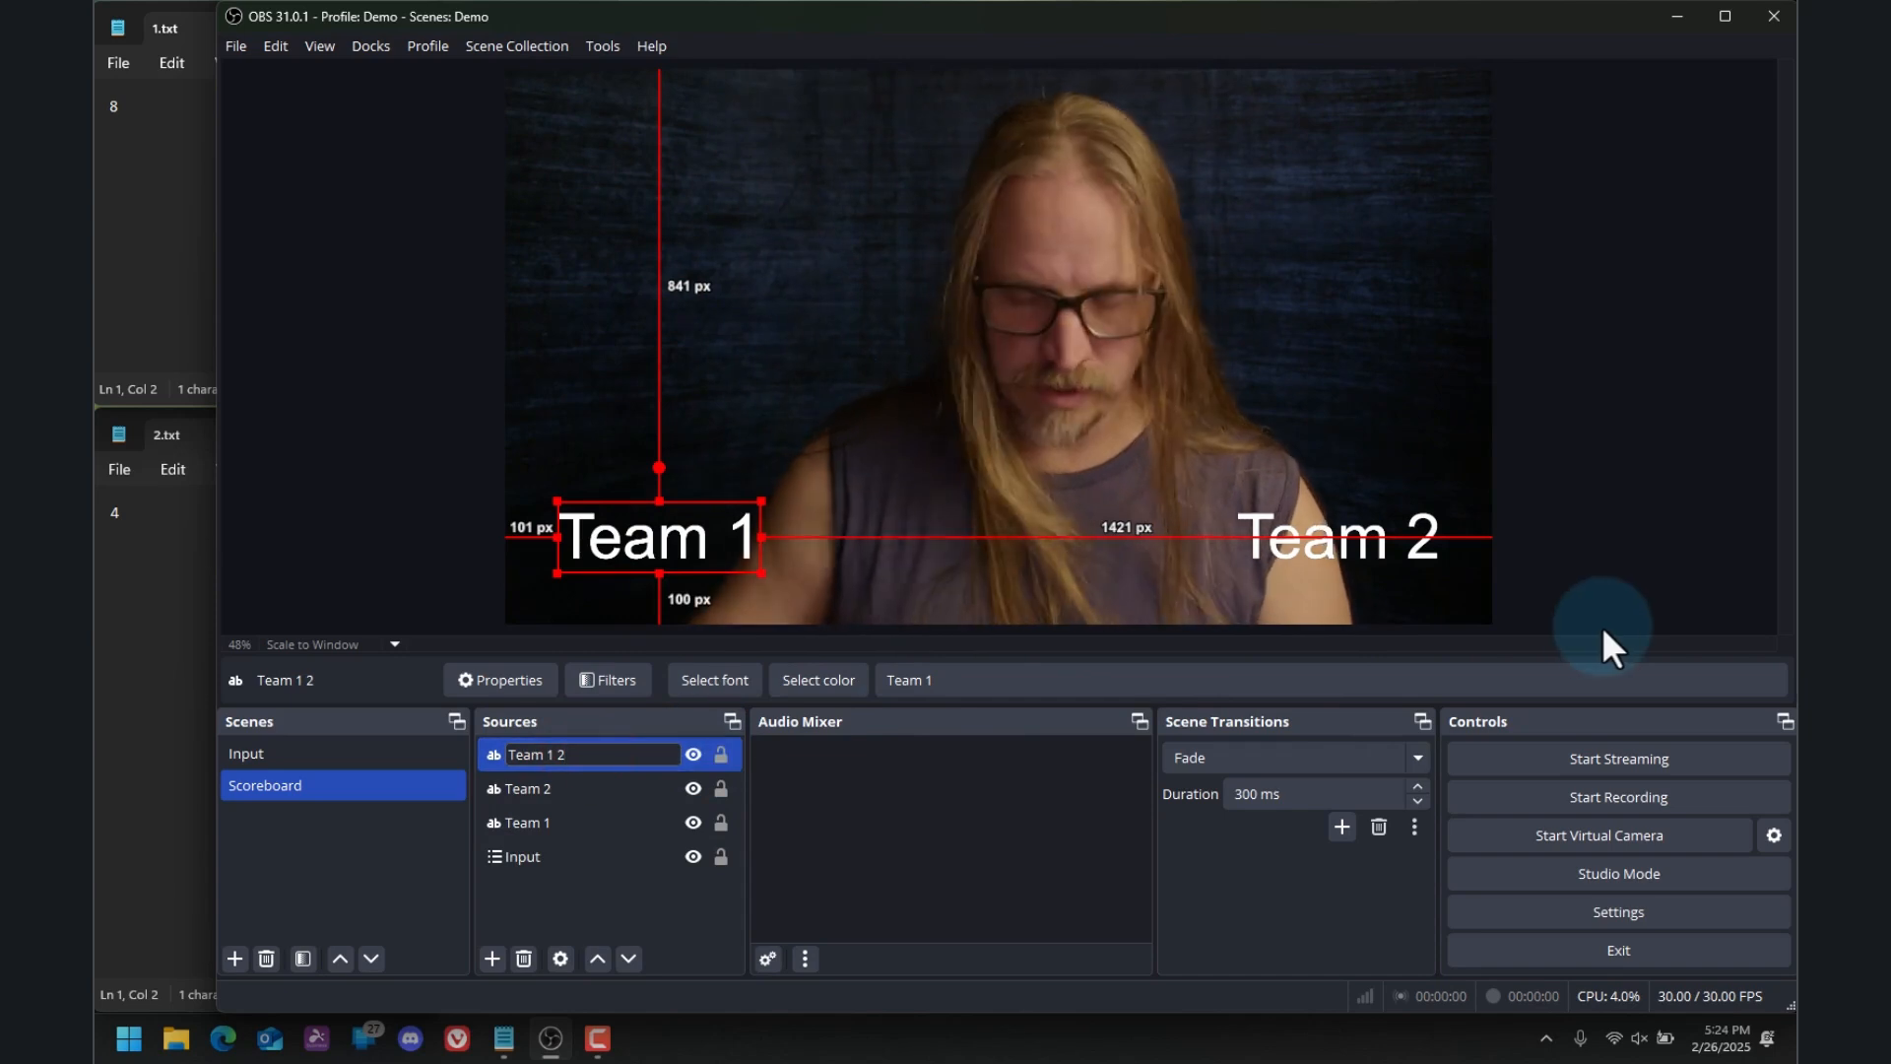
{"action": "key", "text": "BackSpace"}
{"action": "type", "text": "Score"}
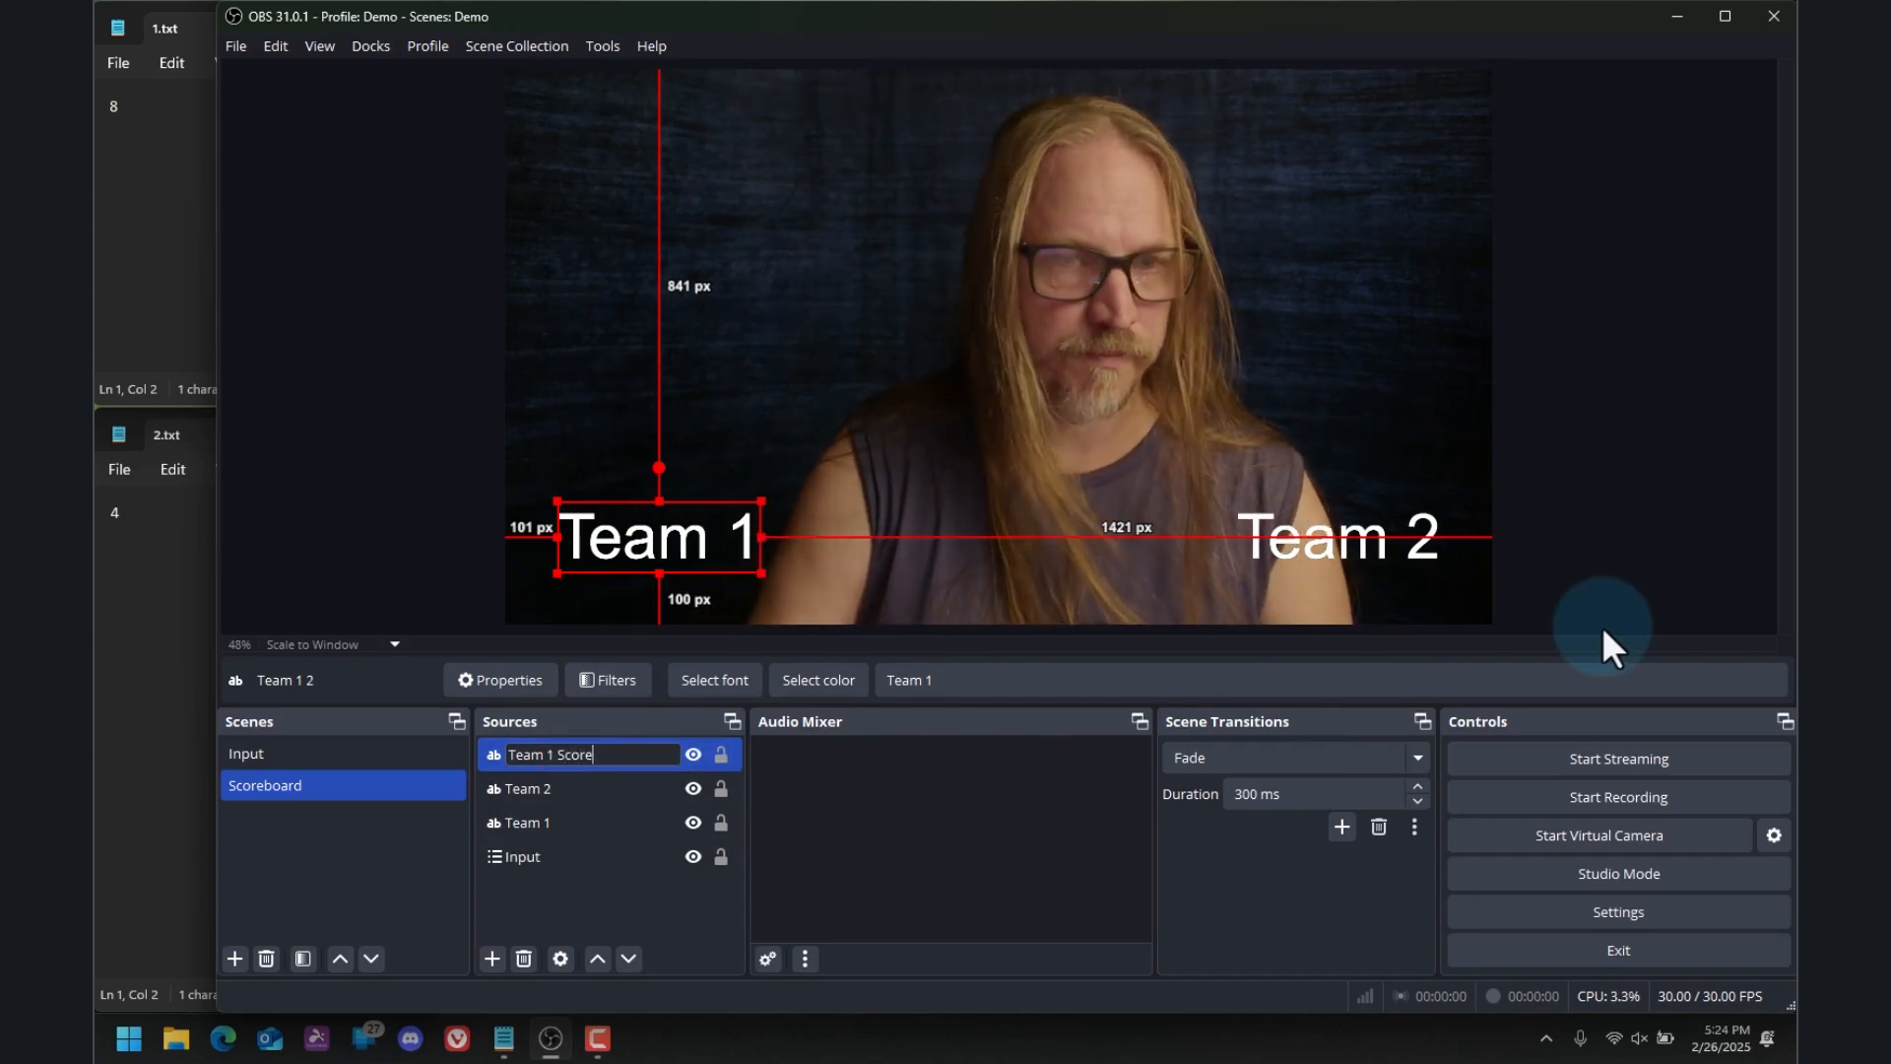
{"action": "key", "text": "Return"}
Set the Team 1 Score source to read its text from the file 1.txt on the Desktop
{"action": "left_click", "coordinate": [593, 746]}
{"action": "double_click", "coordinate": [594, 748]}
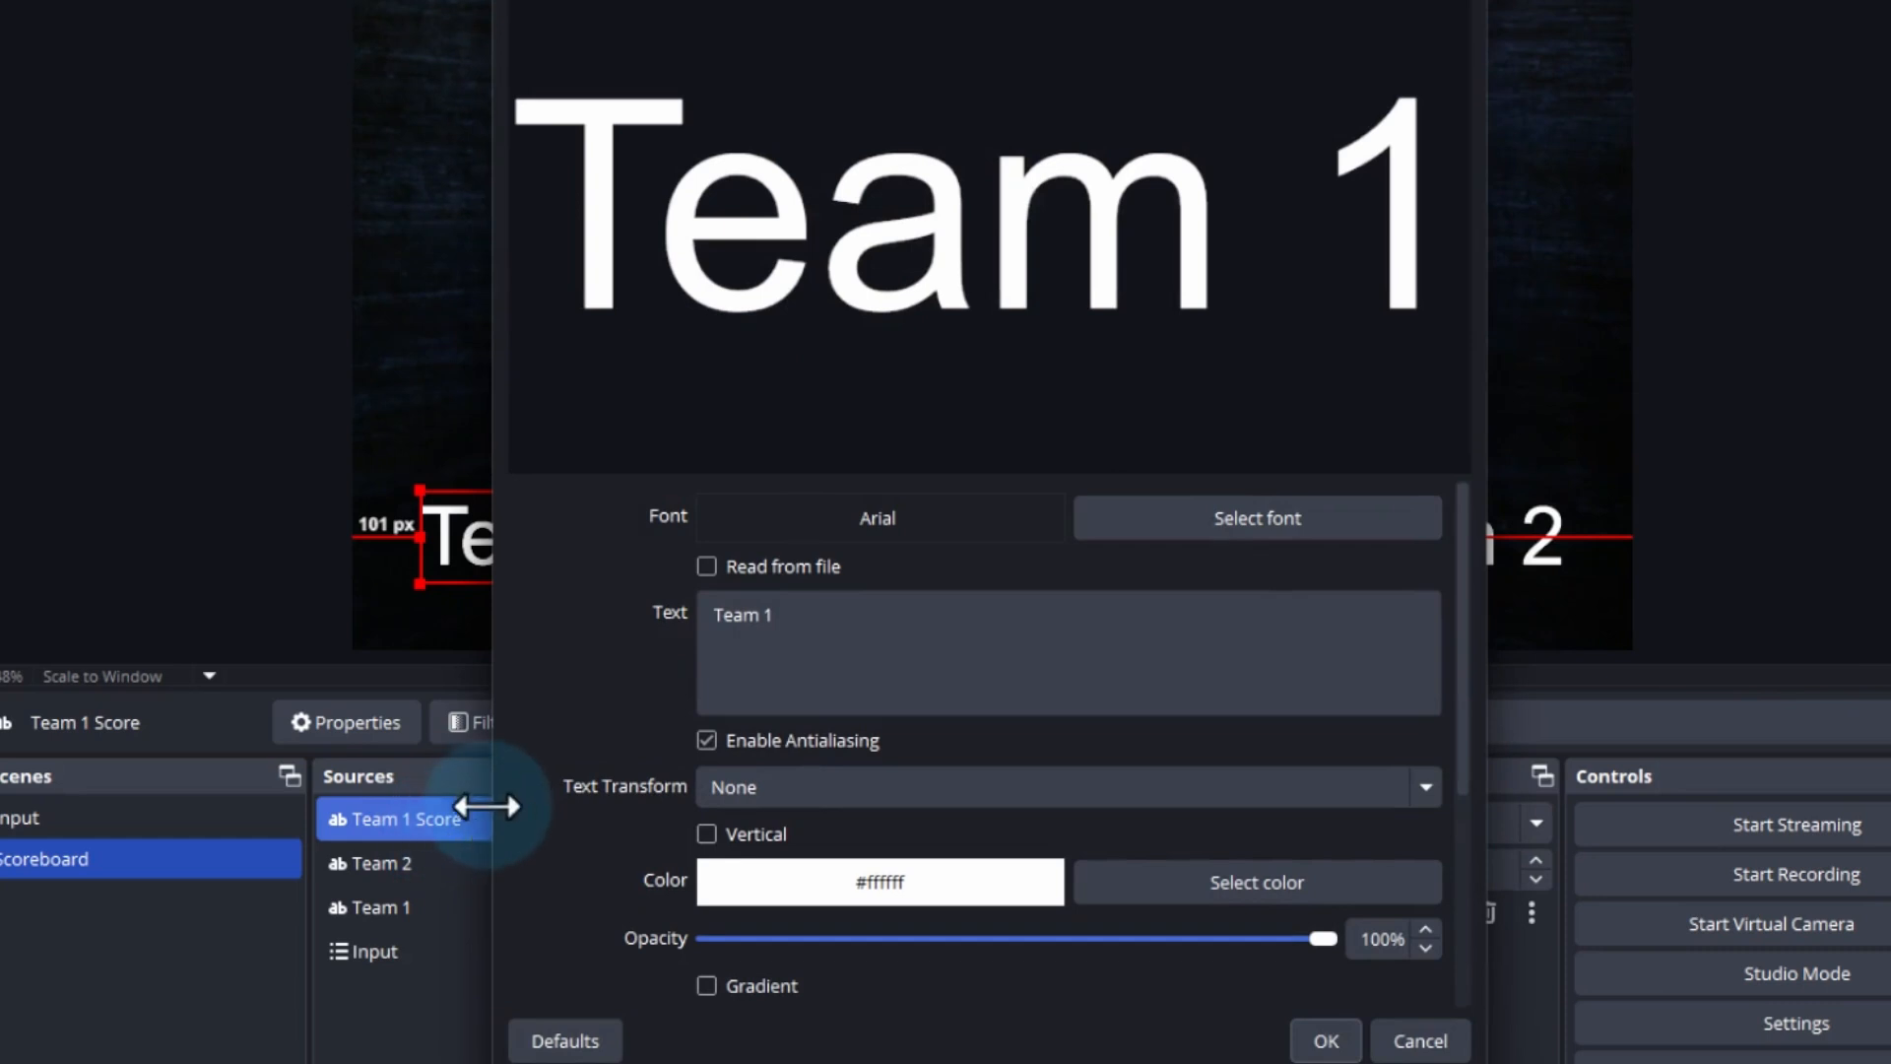
{"action": "left_click", "coordinate": [706, 565]}
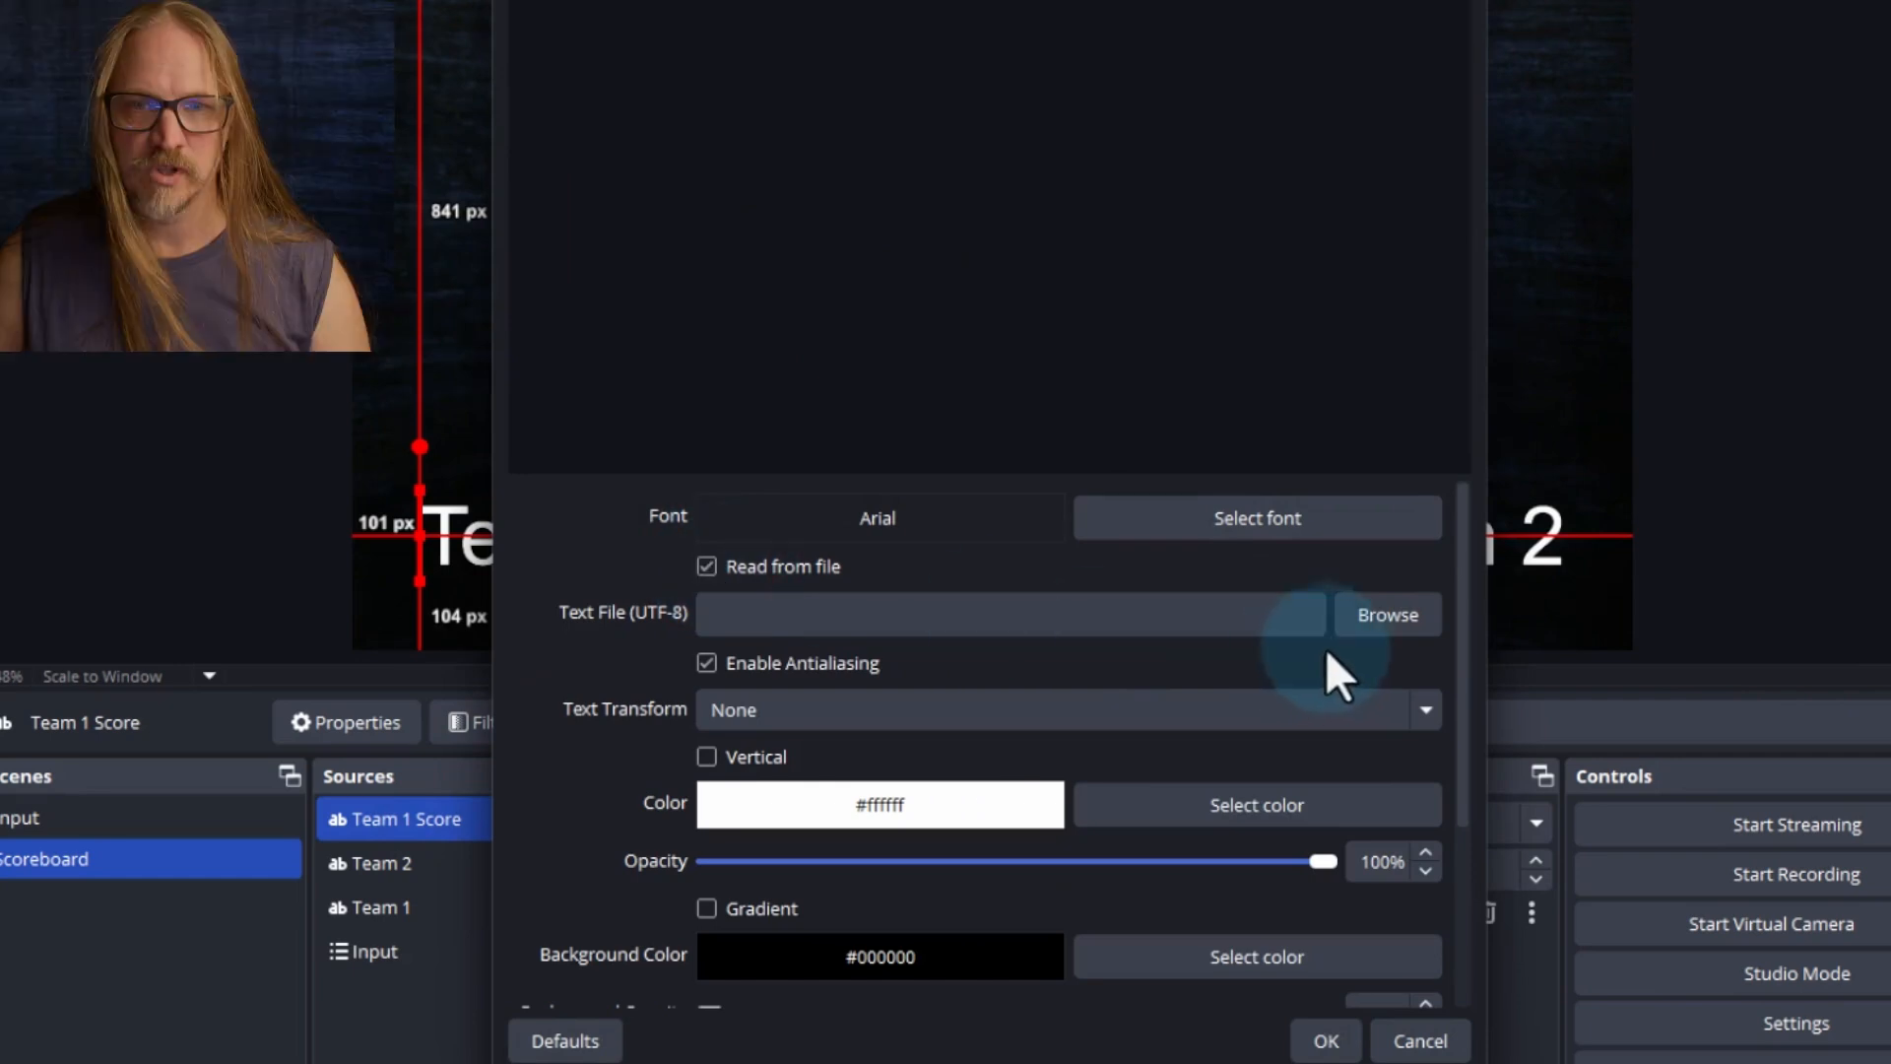
{"action": "left_click", "coordinate": [1413, 612]}
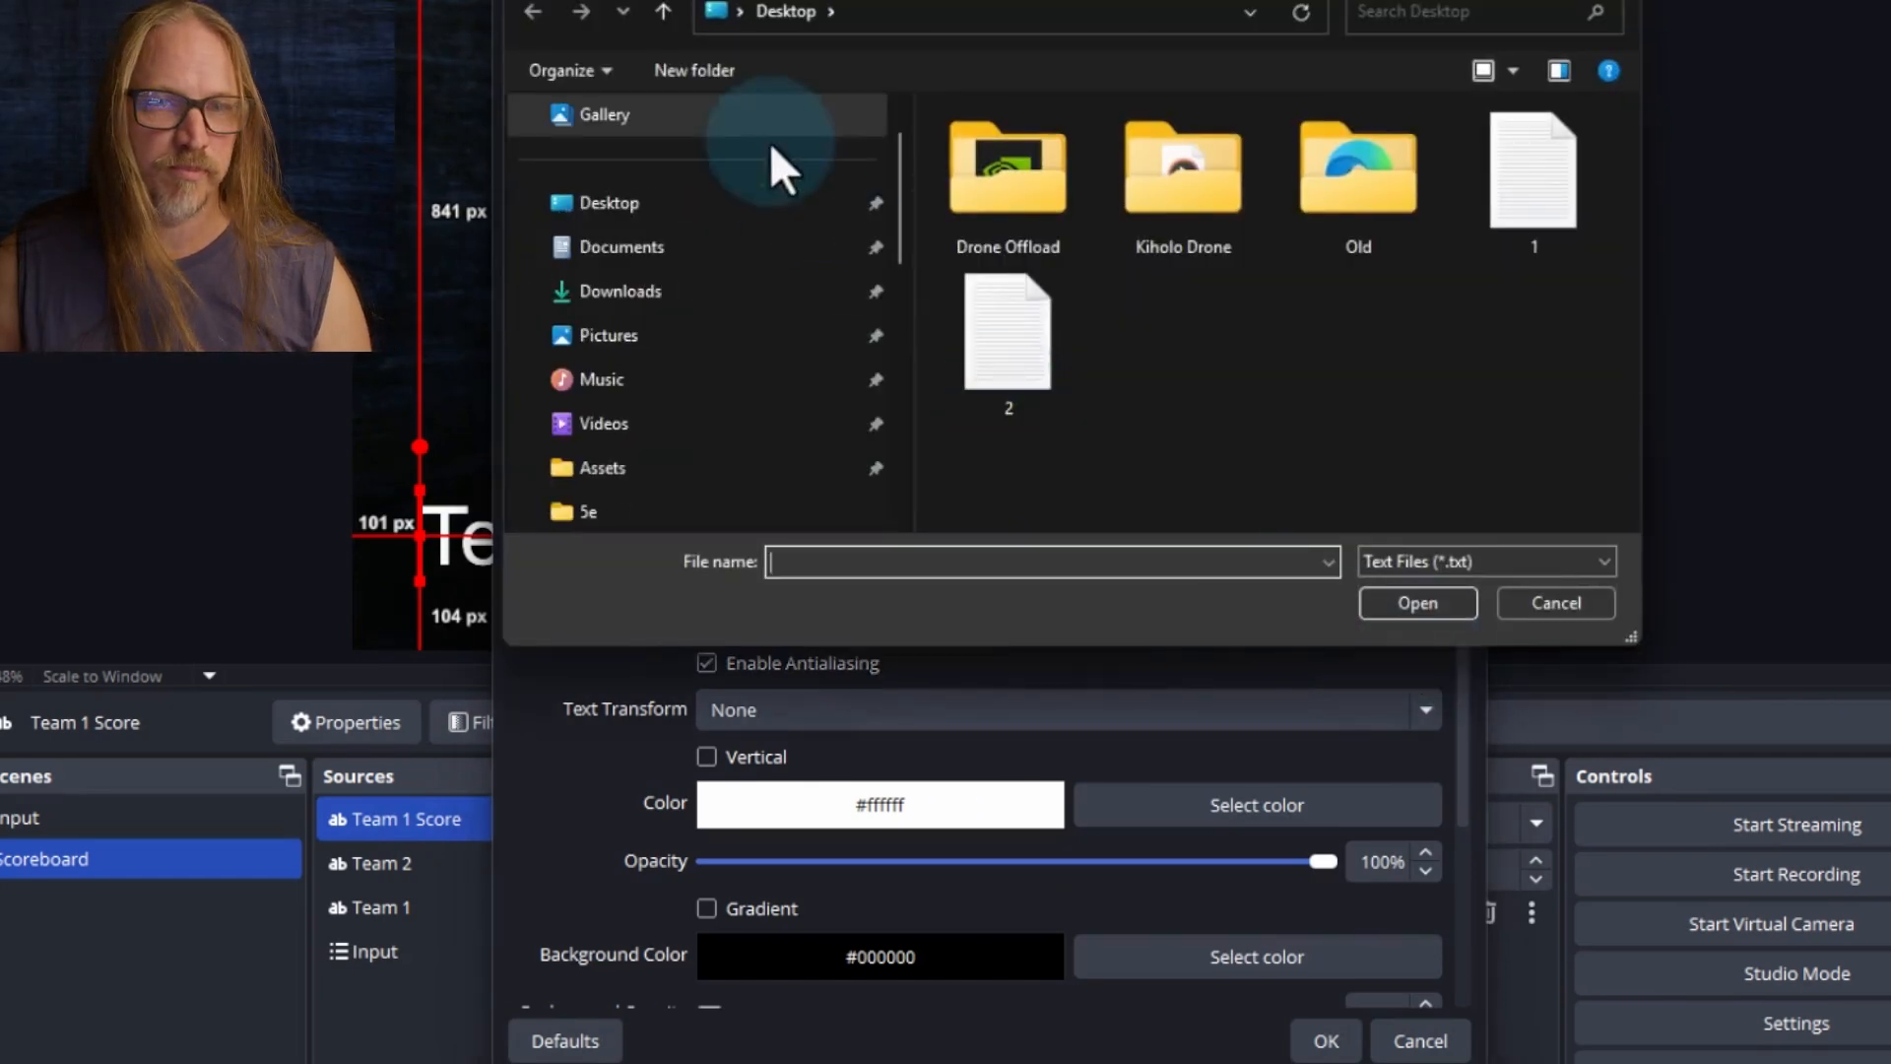
{"action": "double_click", "coordinate": [1546, 179]}
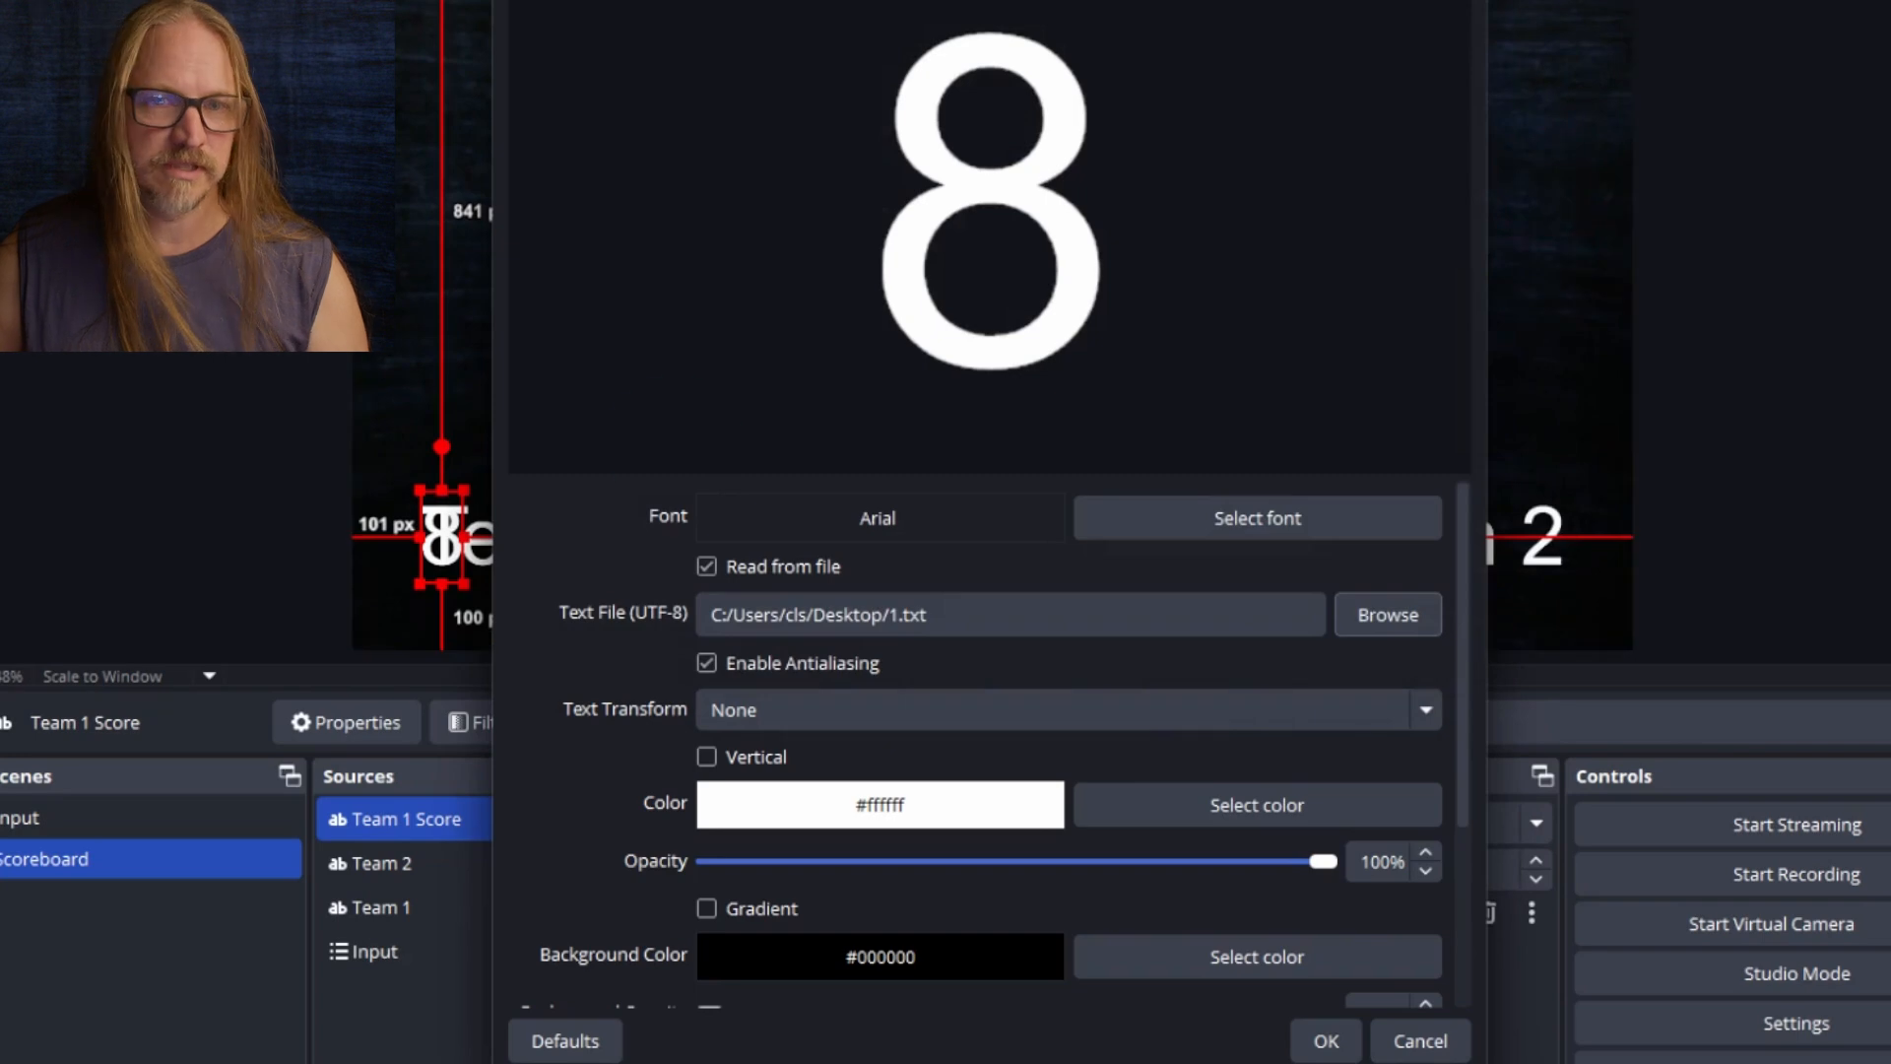
{"action": "left_click", "coordinate": [1323, 1039]}
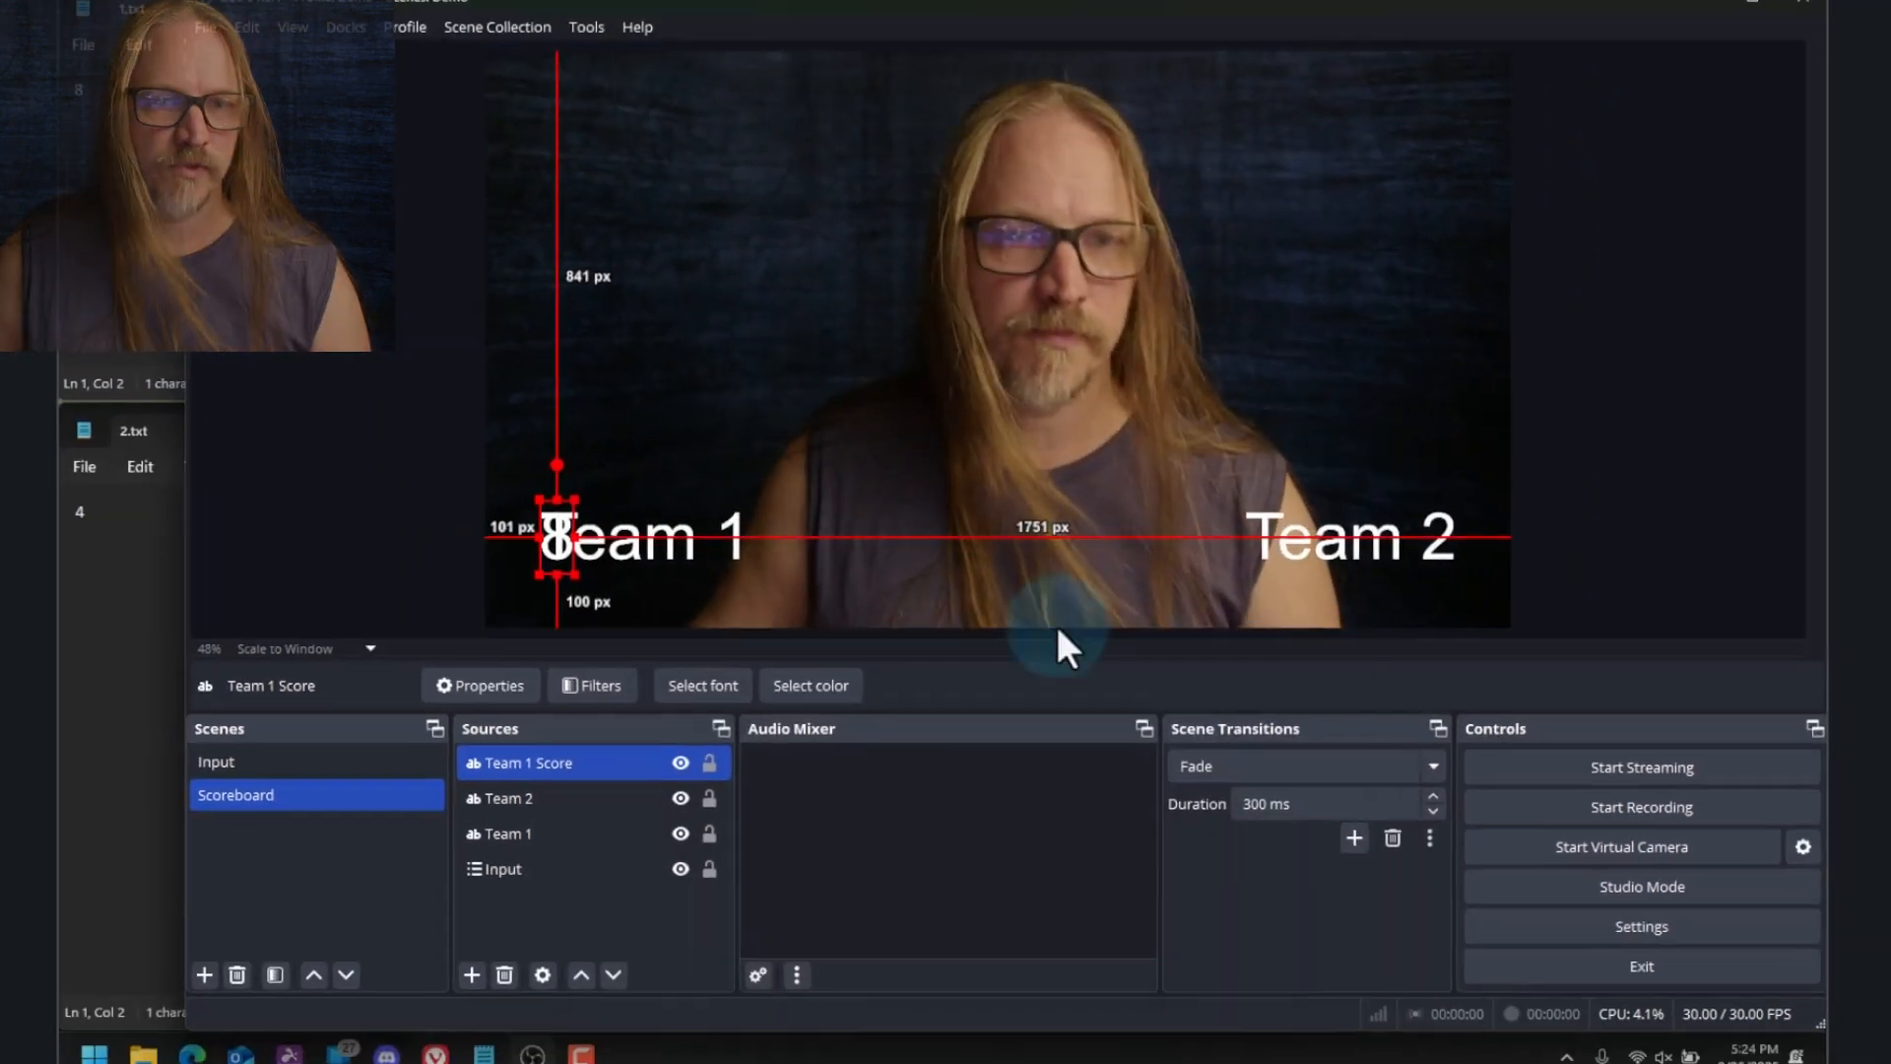
Move the Team 1 score just right of the Team 1 name and change the content of 1.txt to 0
{"action": "left_click_drag", "start_coordinate": [553, 539], "coordinate": [828, 541]}
{"action": "left_click", "coordinate": [170, 111]}
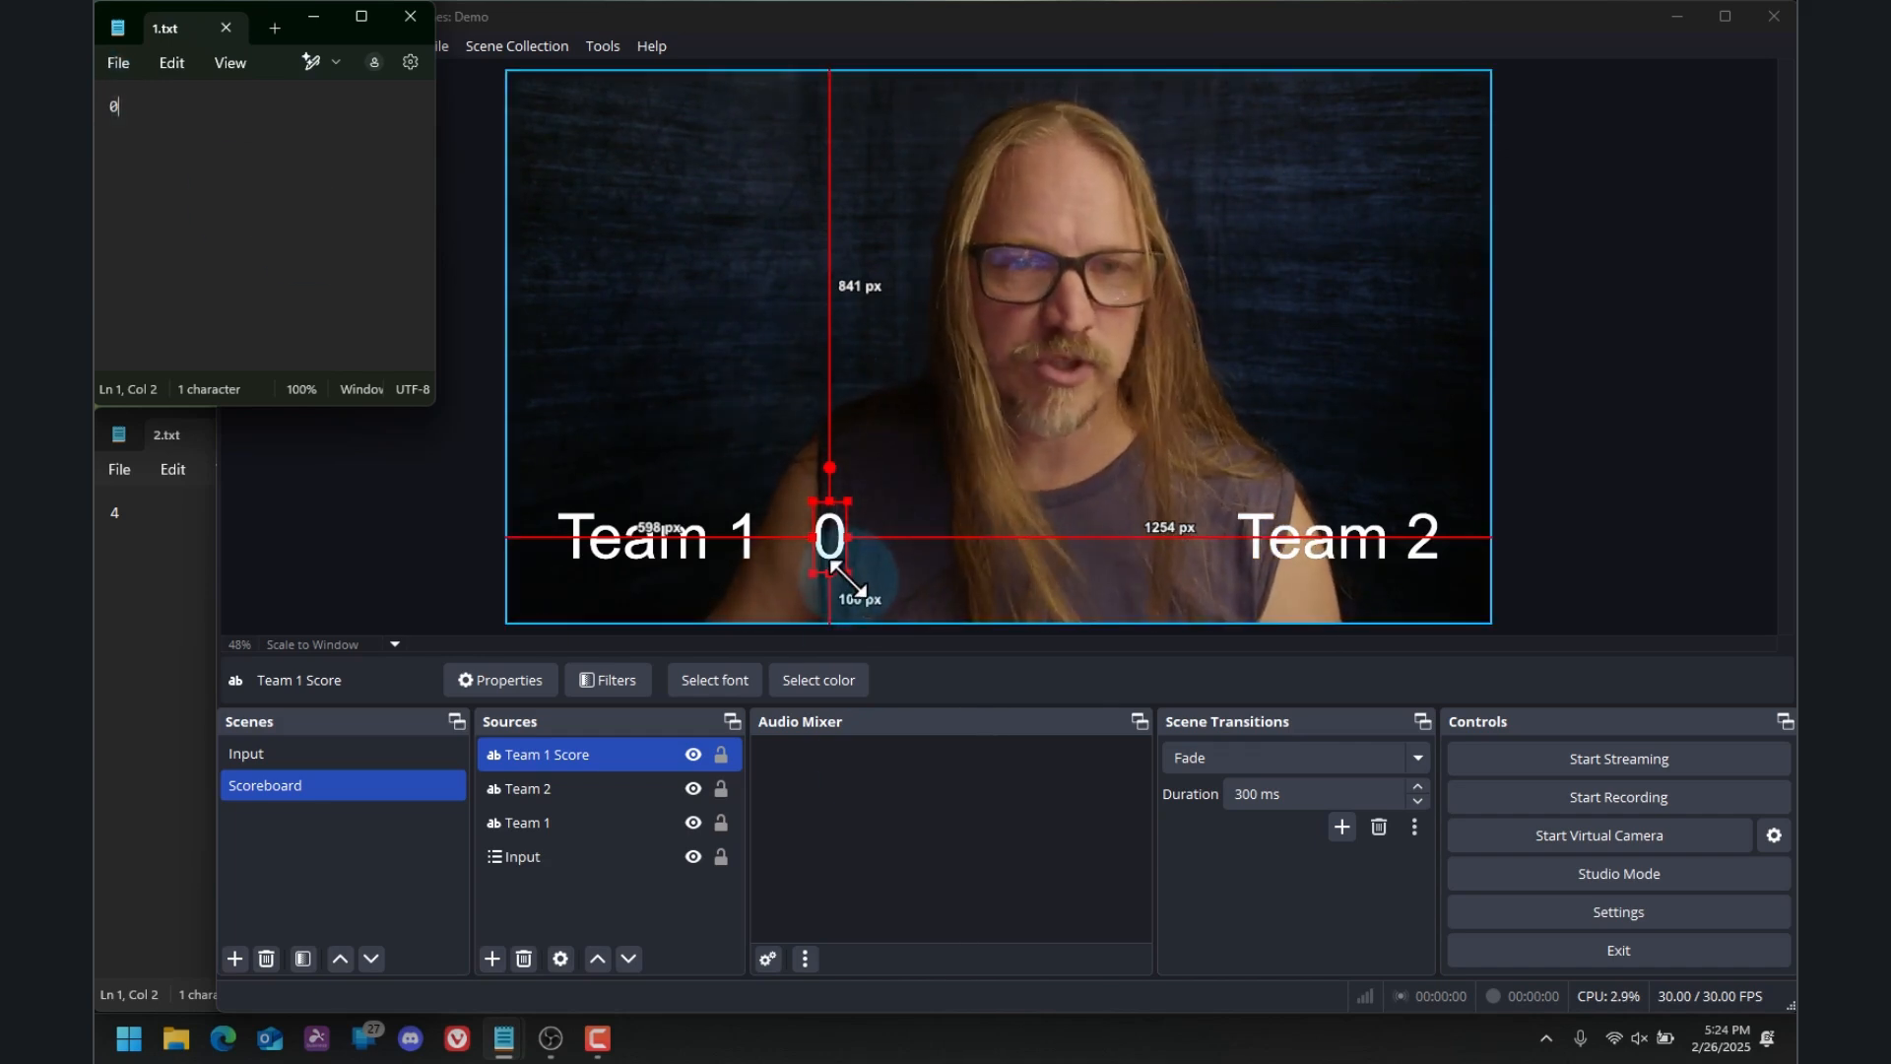
Enlarge the Team 1 score and place it about 557 px from the left and 45 px from the bottom edge of the canvas
{"action": "mouse_move", "coordinate": [844, 576]}
{"action": "left_mouse_down"}
{"action": "mouse_move", "coordinate": [858, 589]}
{"action": "mouse_move", "coordinate": [831, 565]}
{"action": "left_mouse_up"}
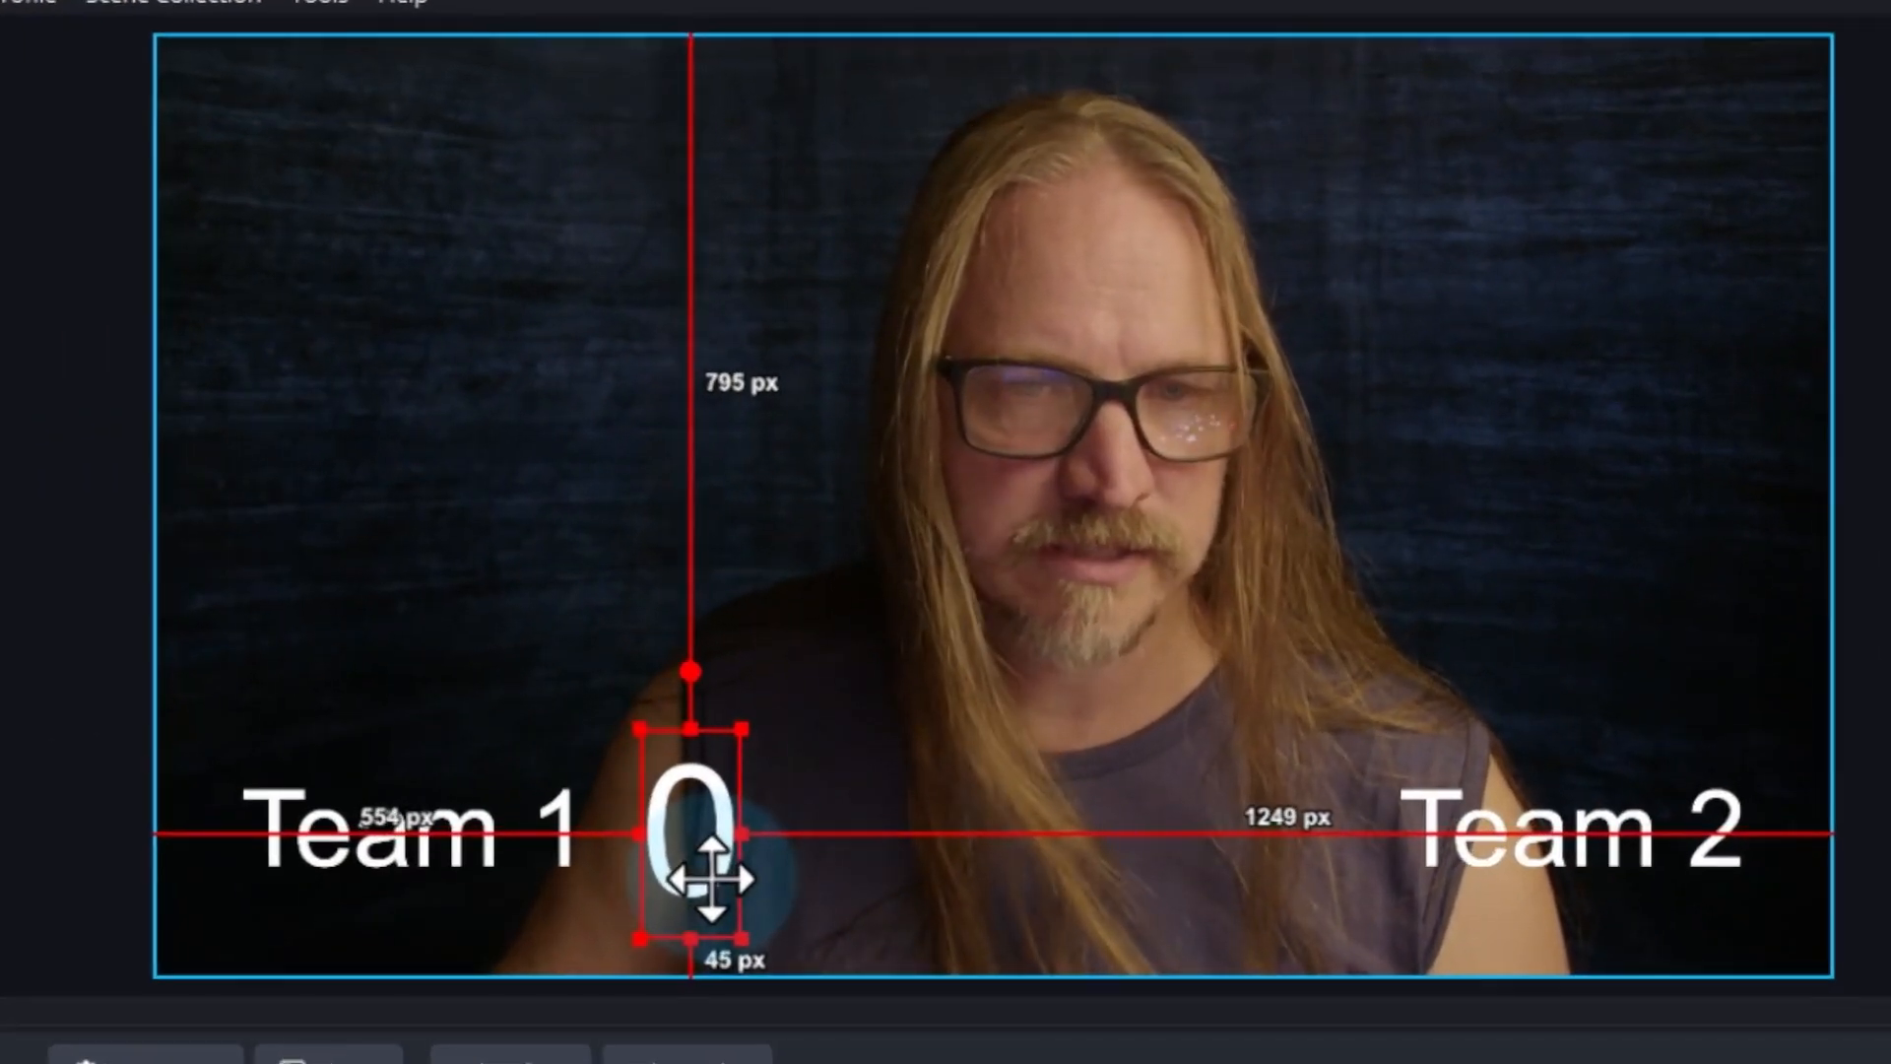
{"action": "left_click_drag", "start_coordinate": [711, 876], "coordinate": [714, 879]}
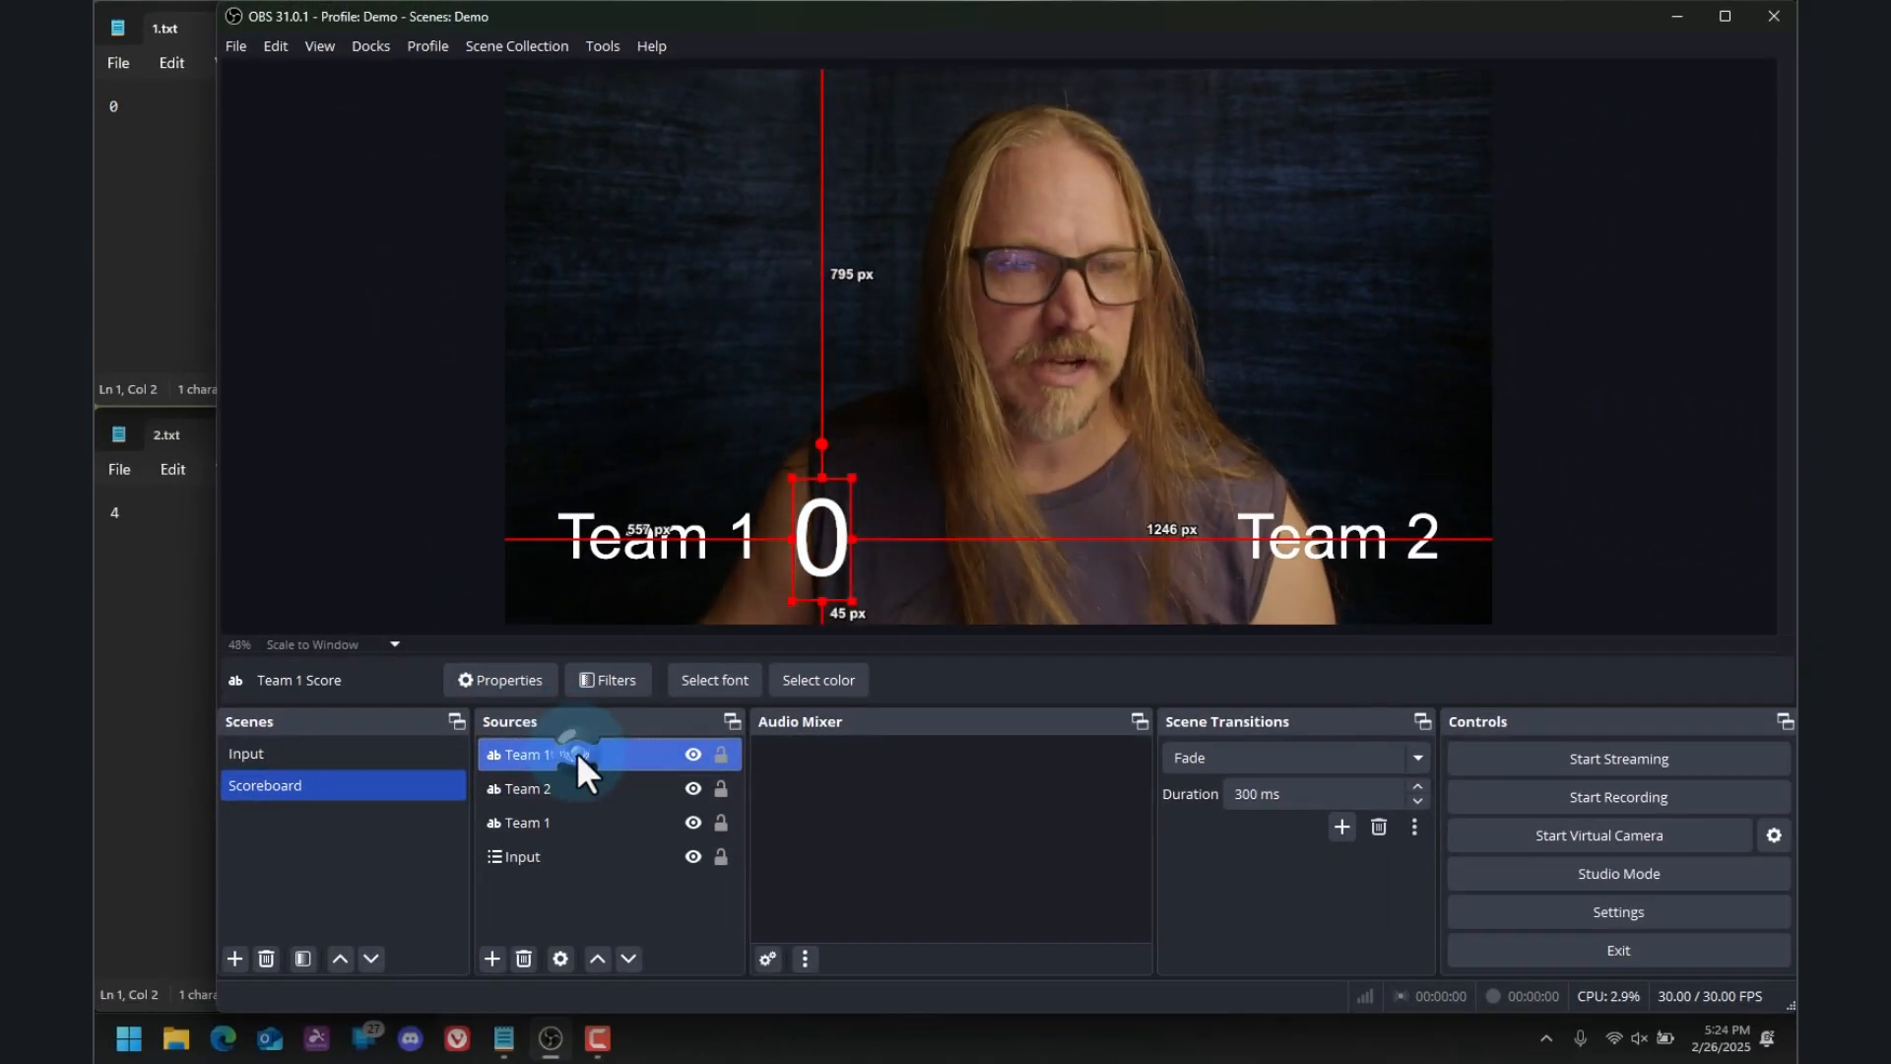
Copy the Team 1 Score source and paste it into the Scoreboard scene as an independent duplicate
{"action": "right_click", "coordinate": [577, 755]}
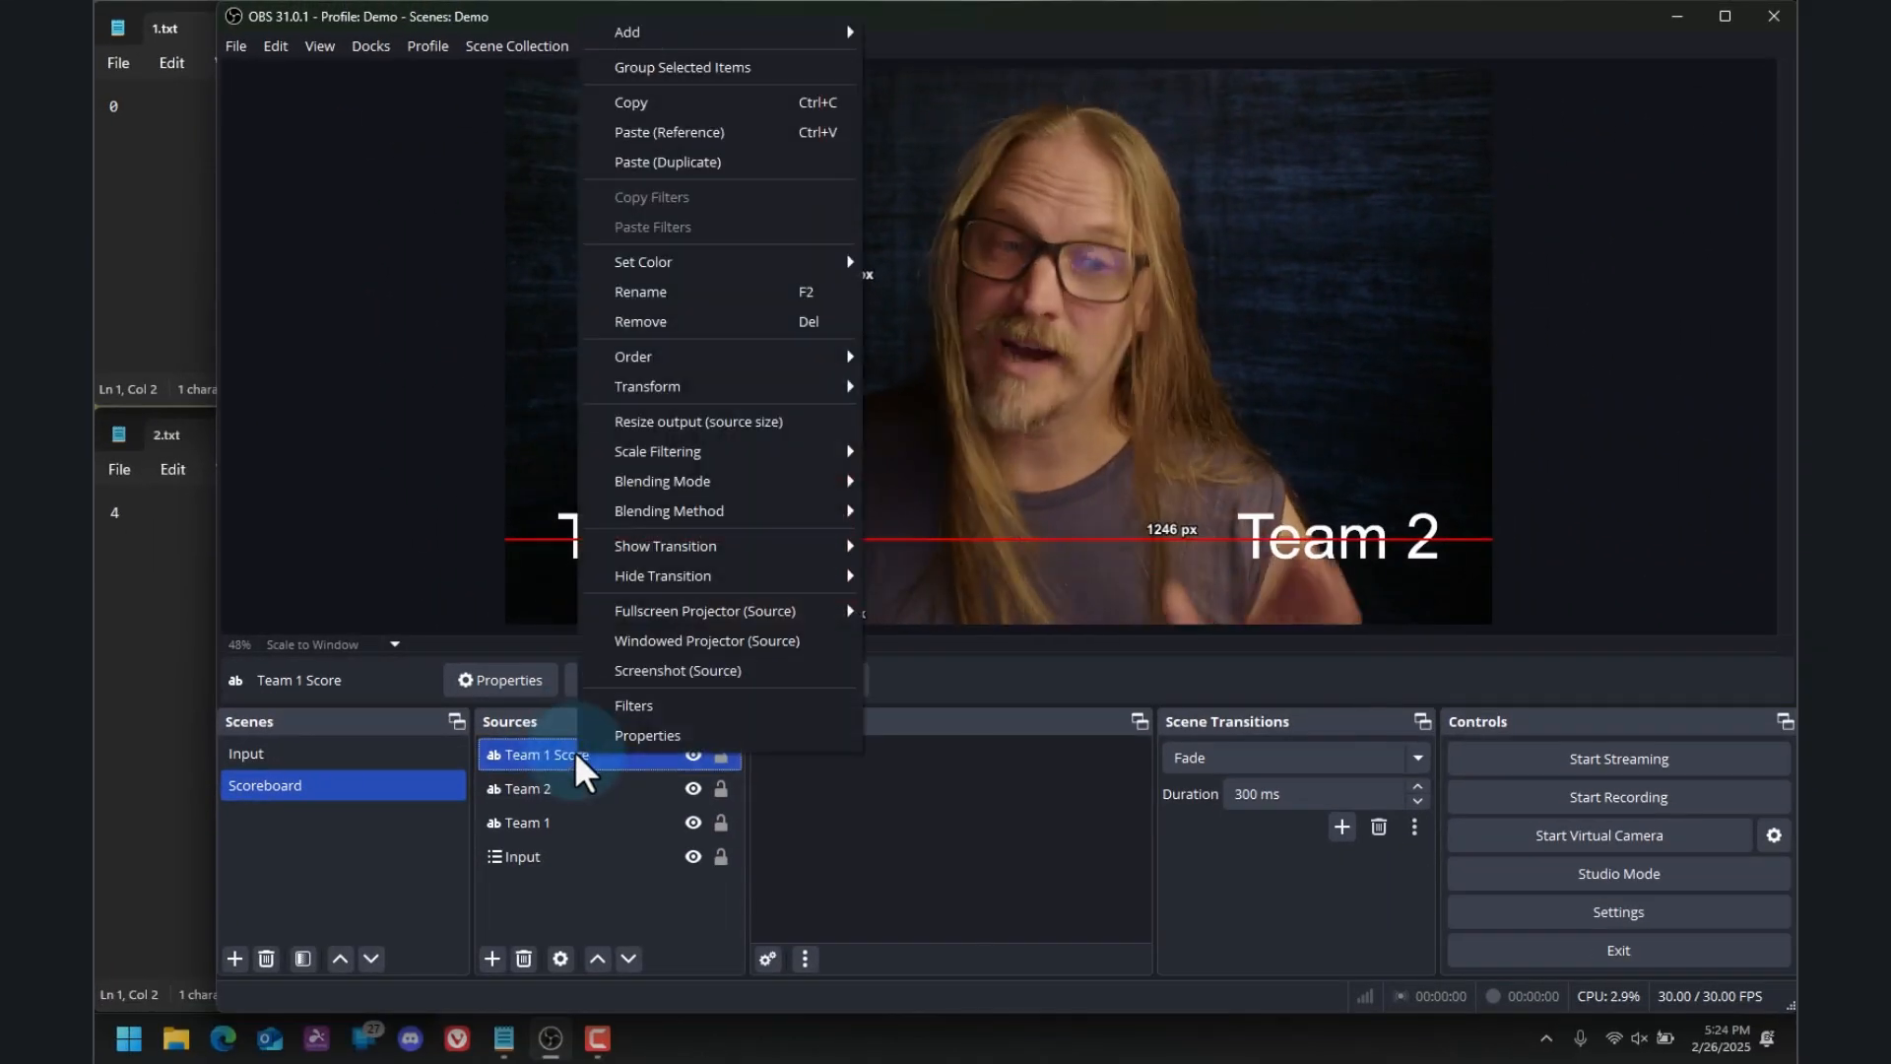
{"action": "left_click", "coordinate": [676, 99]}
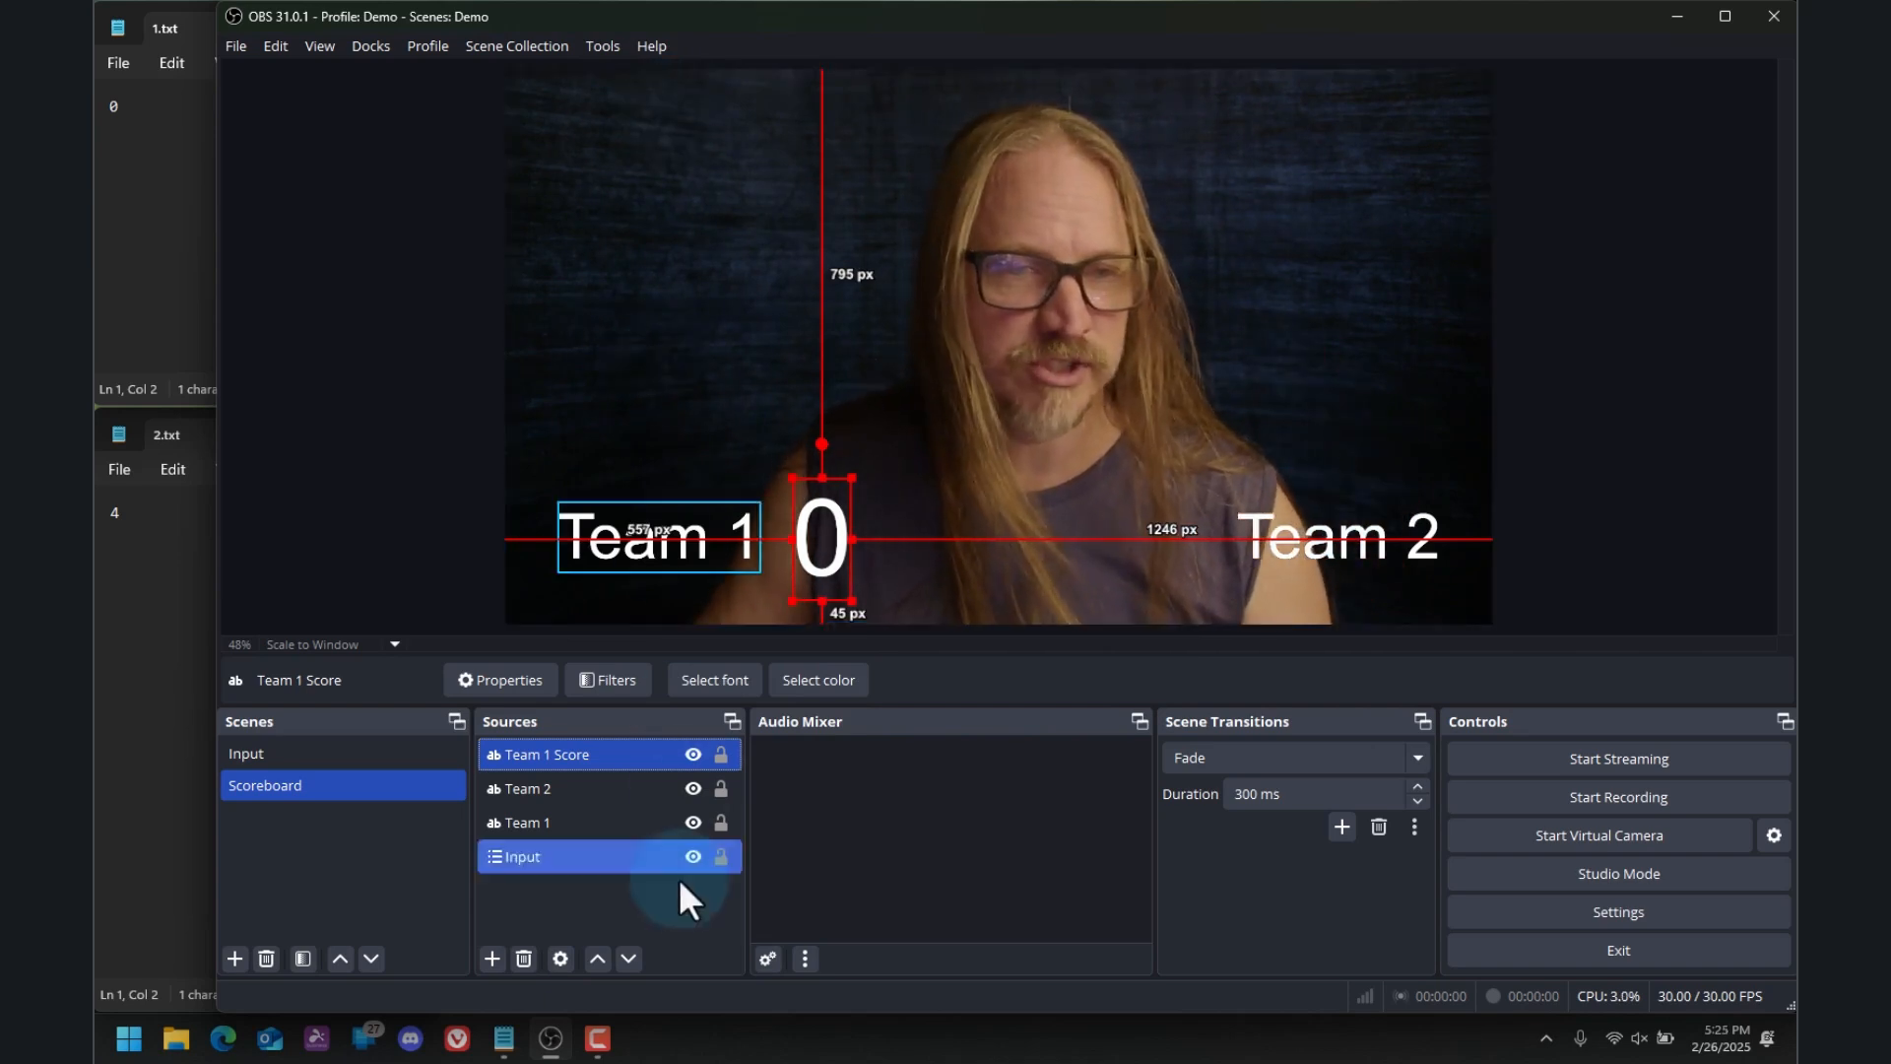
{"action": "right_click", "coordinate": [536, 907]}
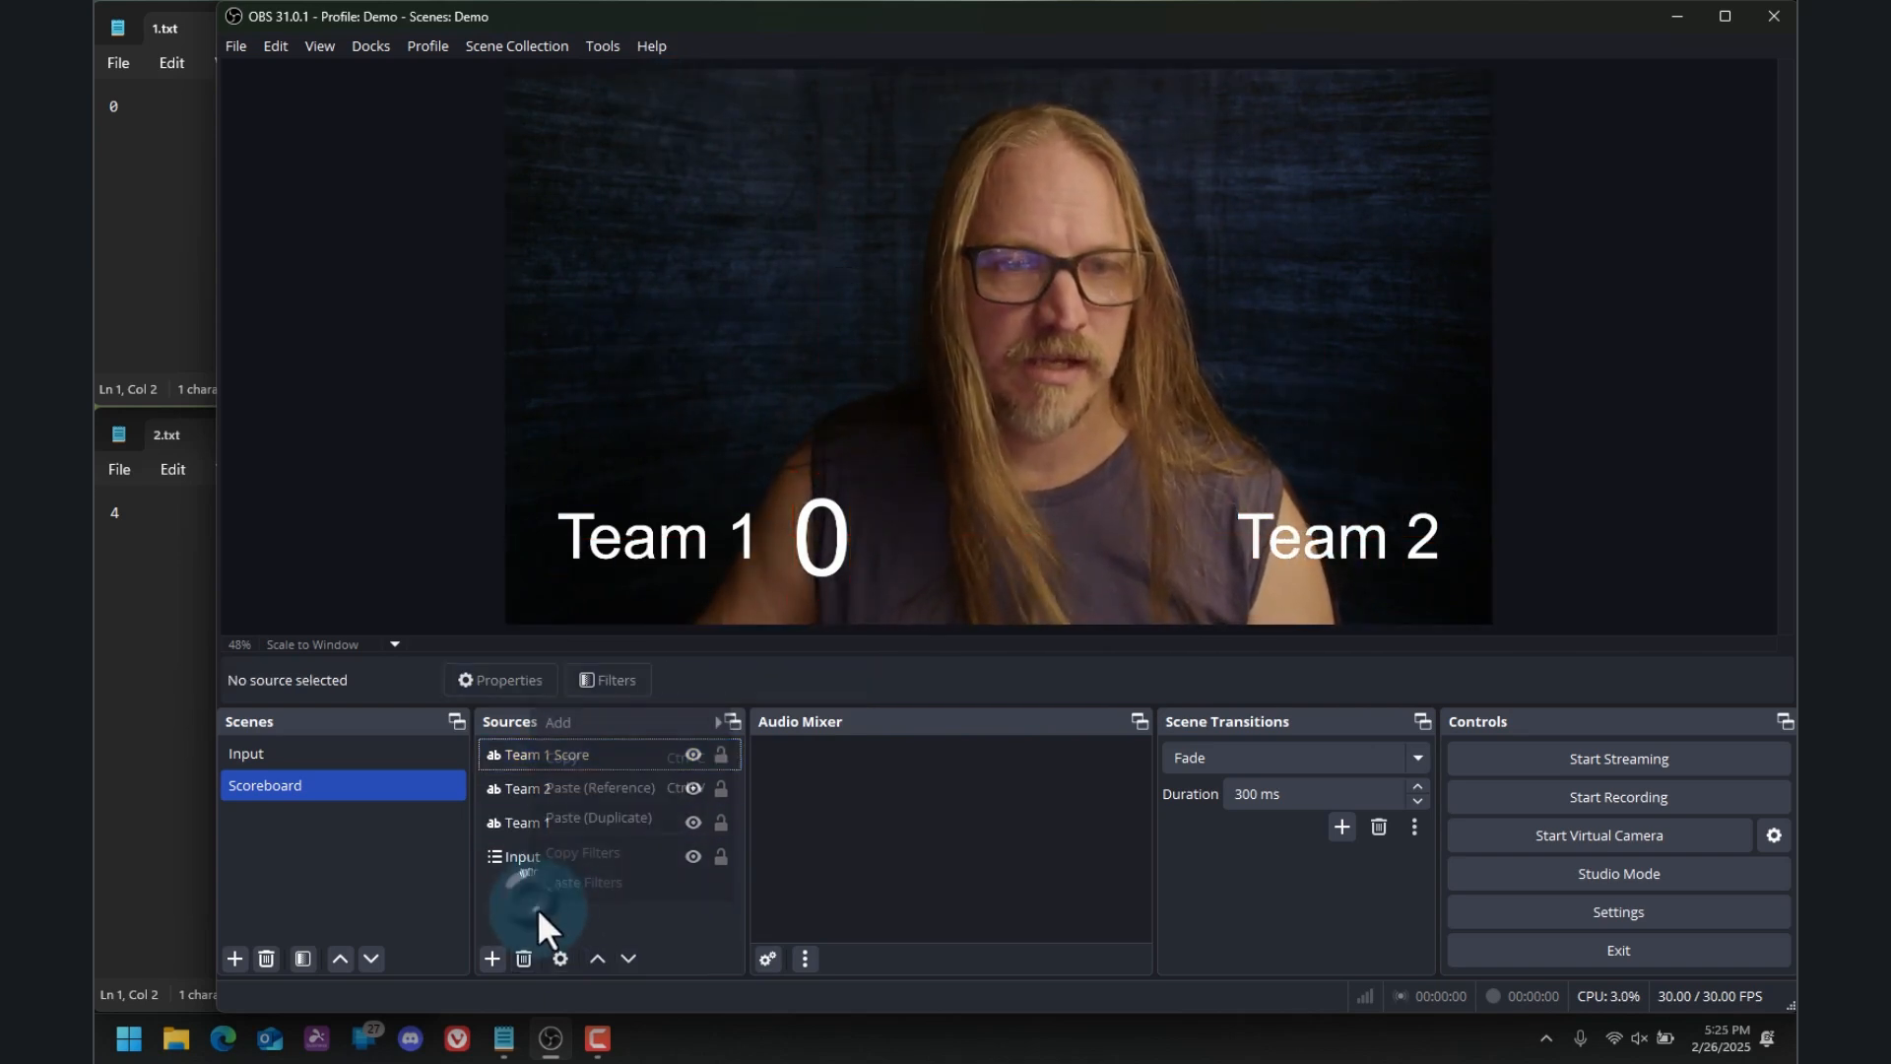
{"action": "left_click", "coordinate": [637, 823]}
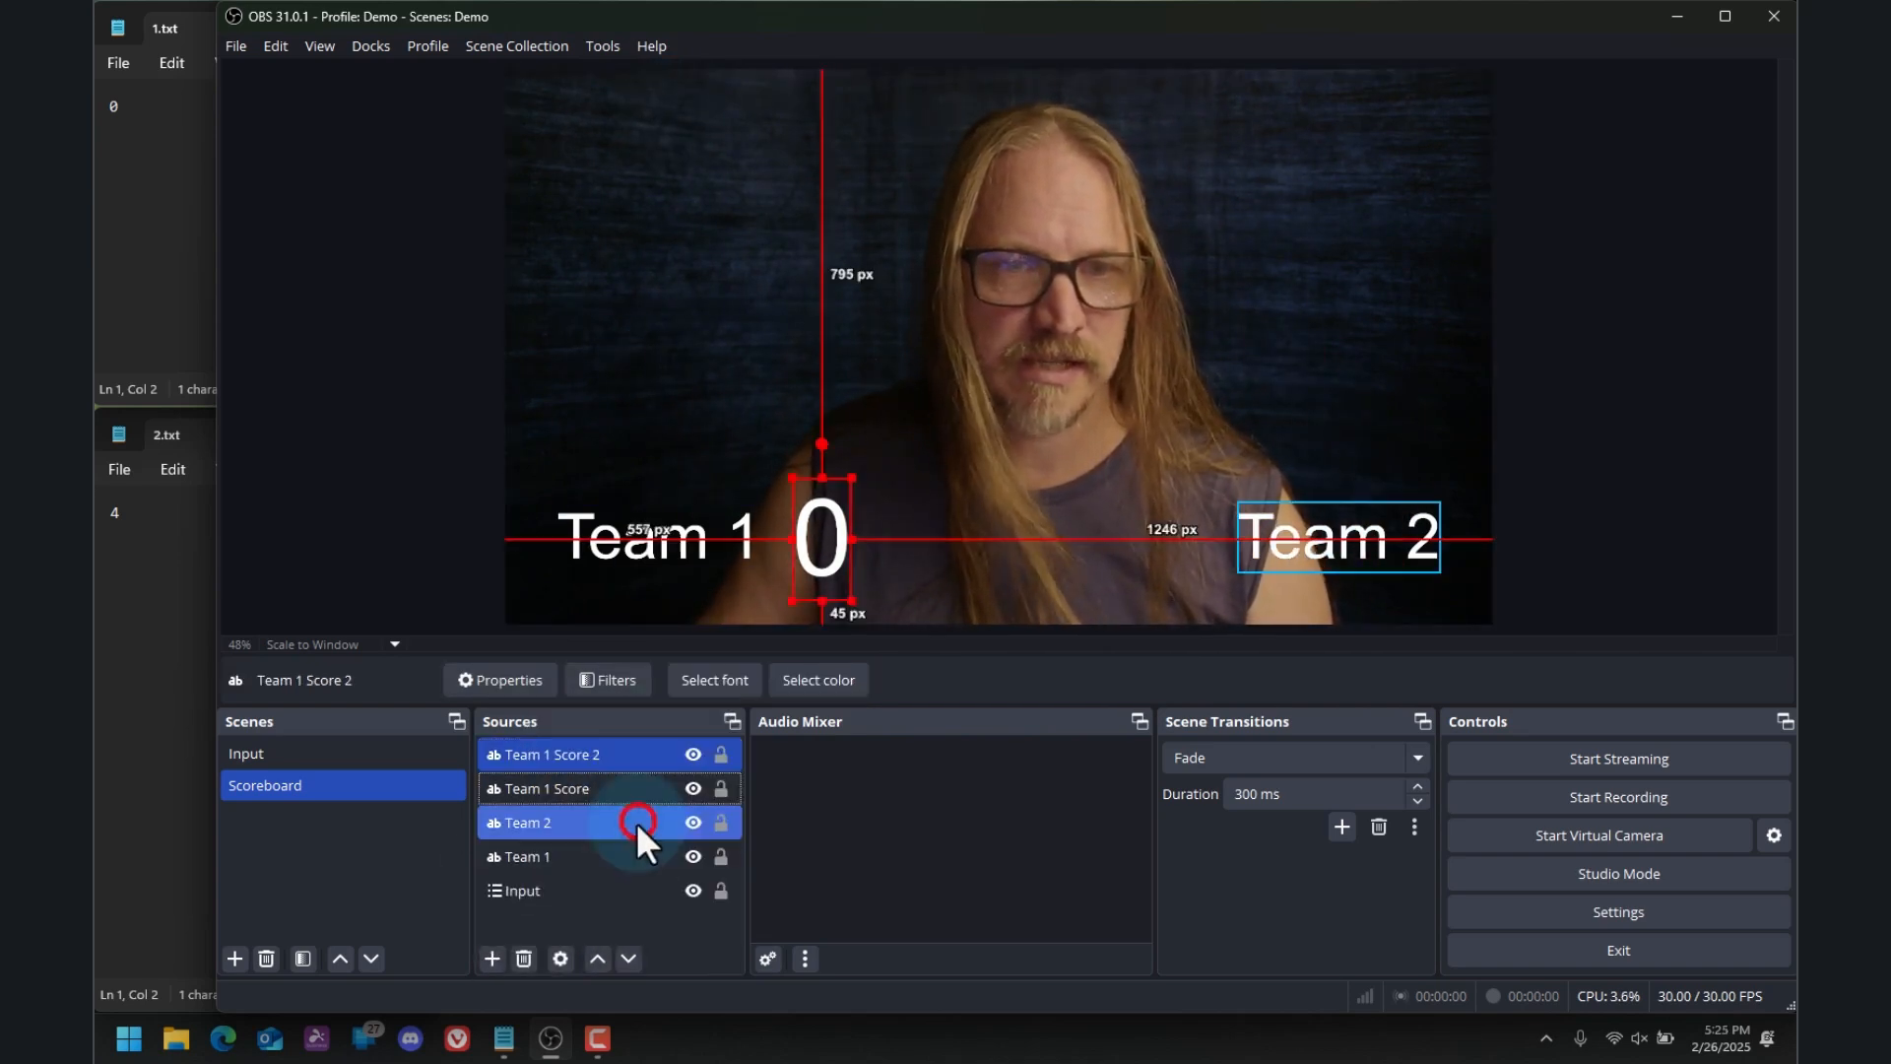
Rename the duplicated score source to Team 2 Score
{"action": "right_click", "coordinate": [597, 752]}
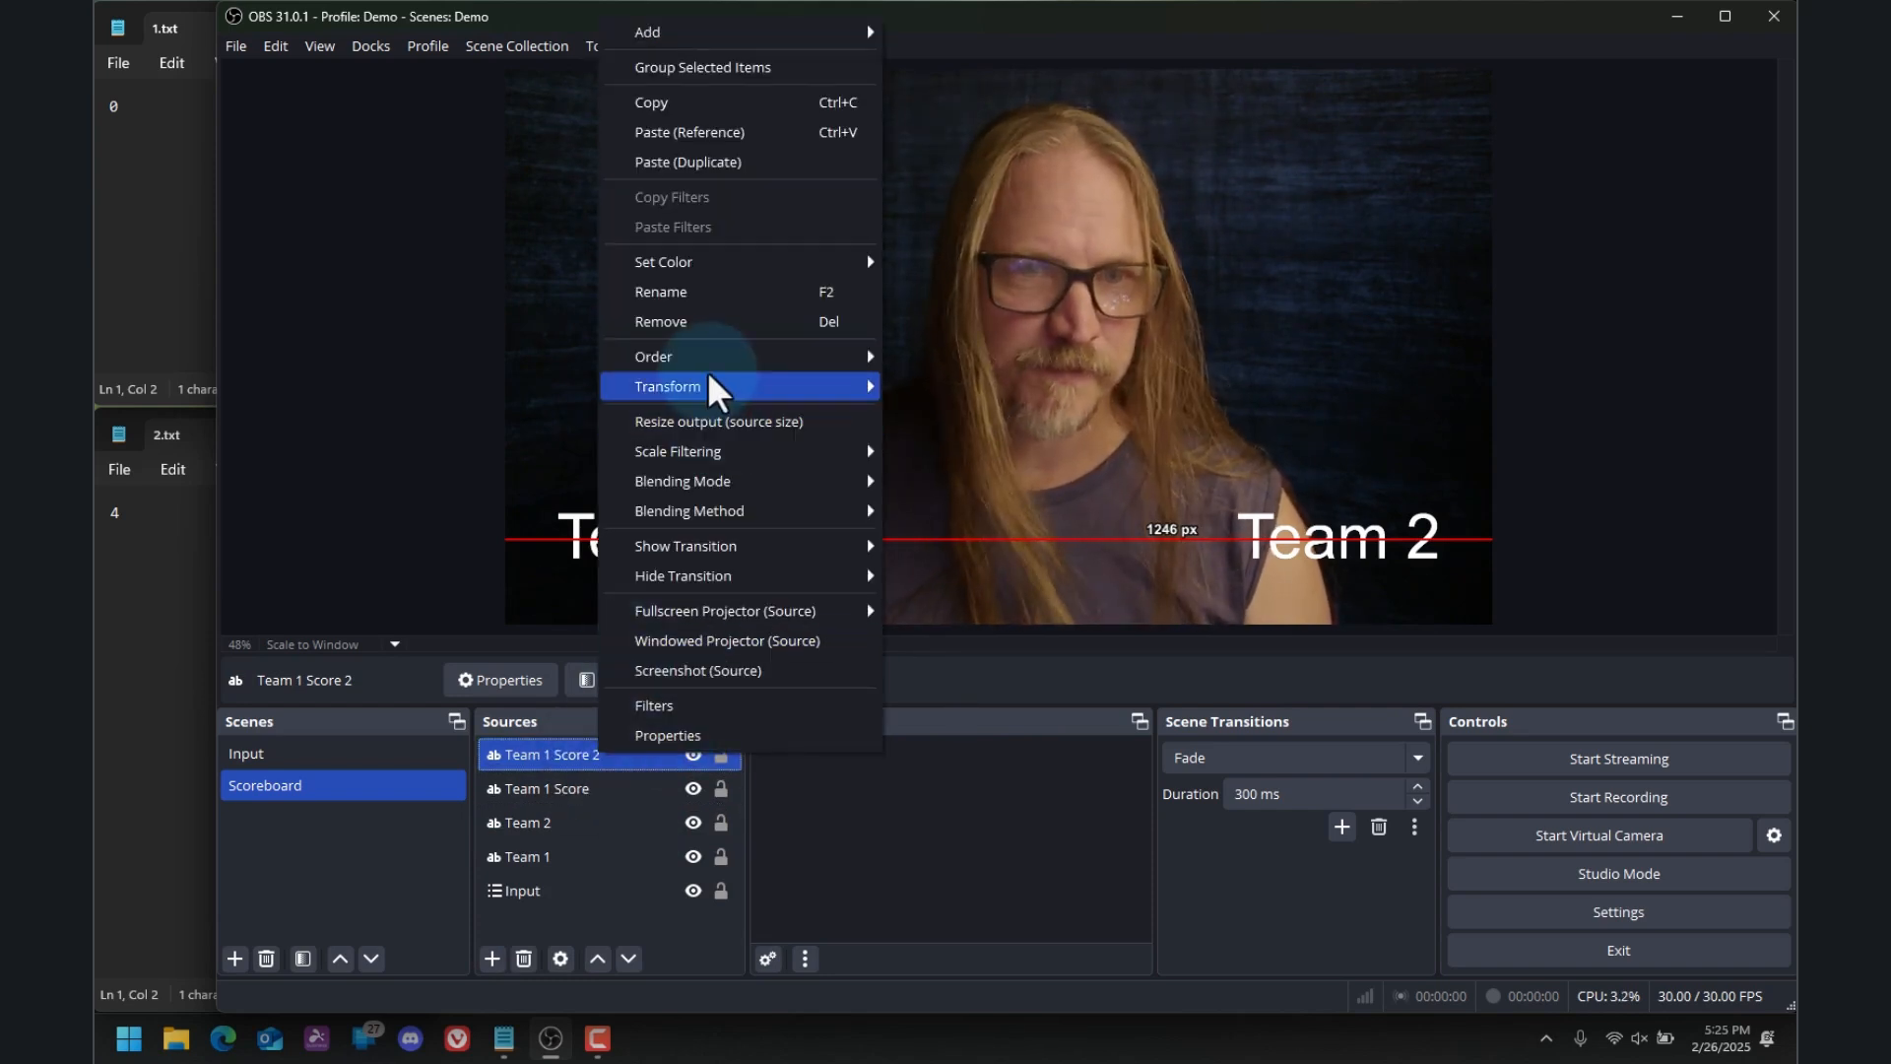
{"action": "left_click", "coordinate": [706, 302]}
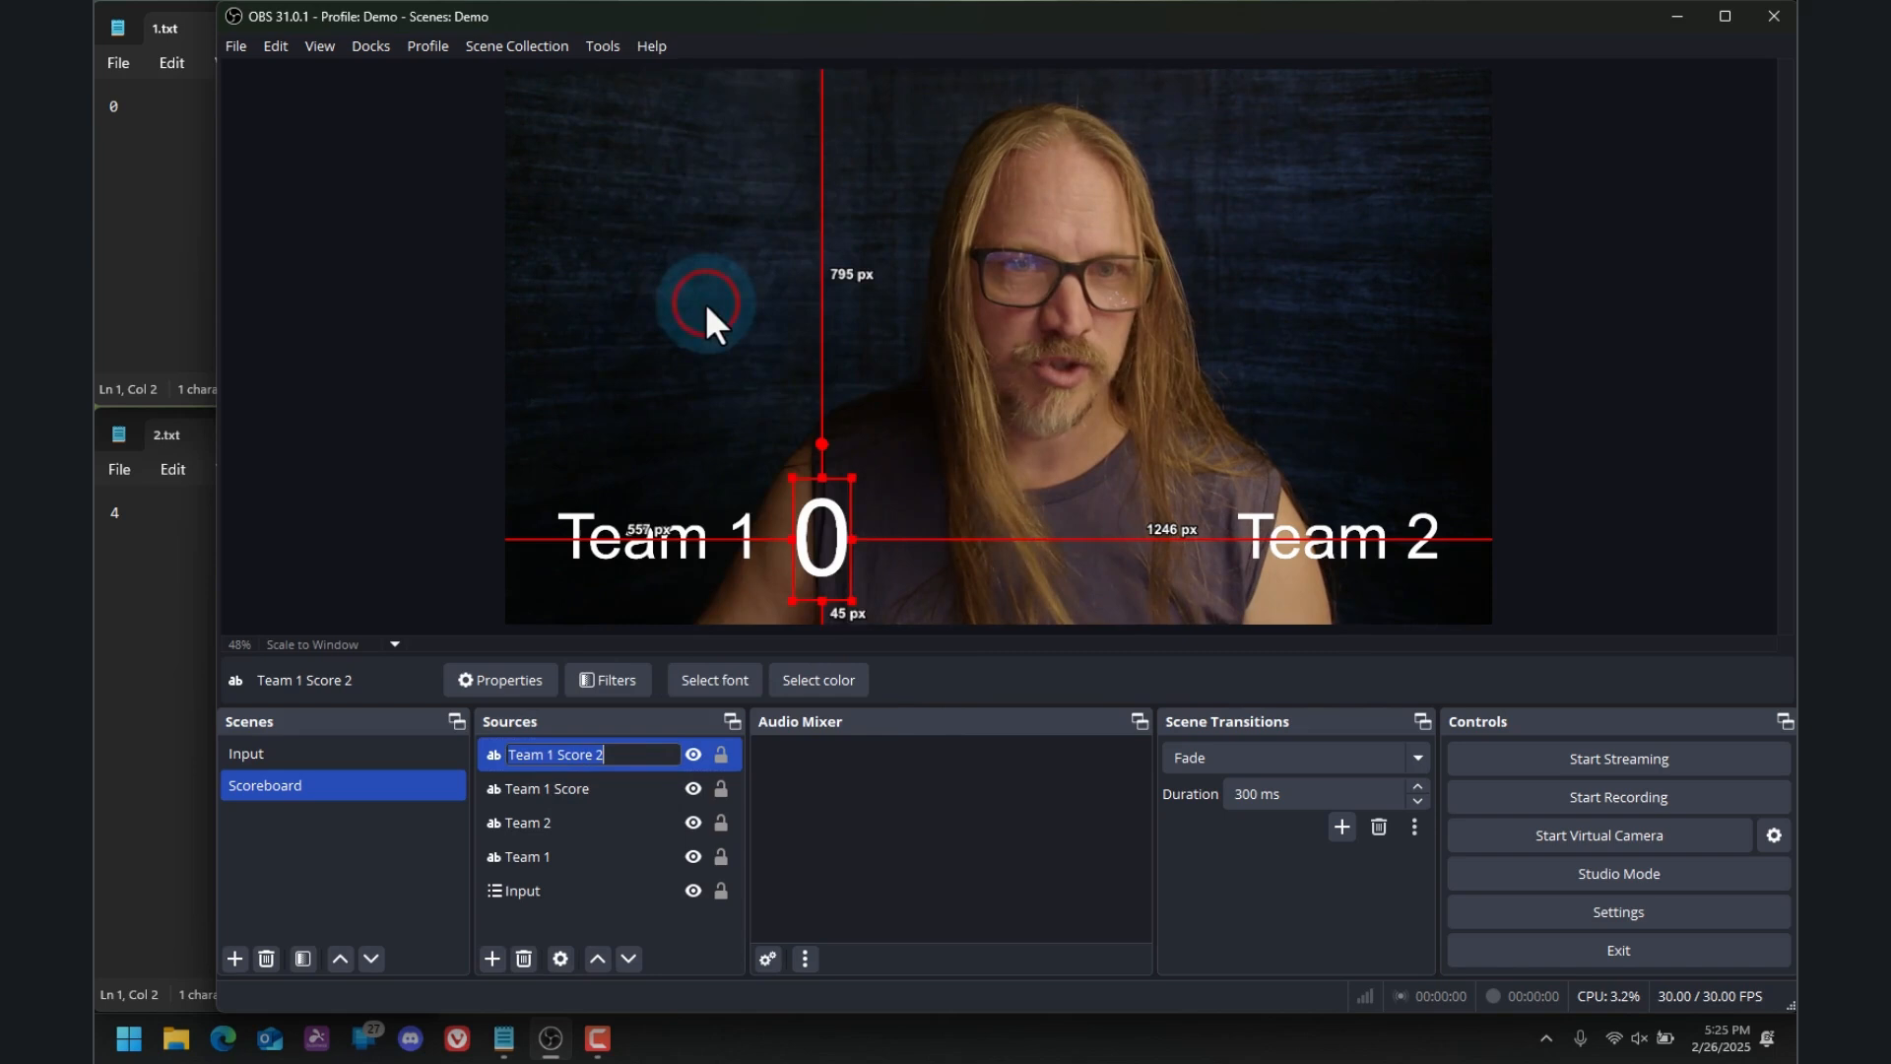
{"action": "left_click", "coordinate": [657, 758]}
{"action": "key", "text": "BackSpace"}
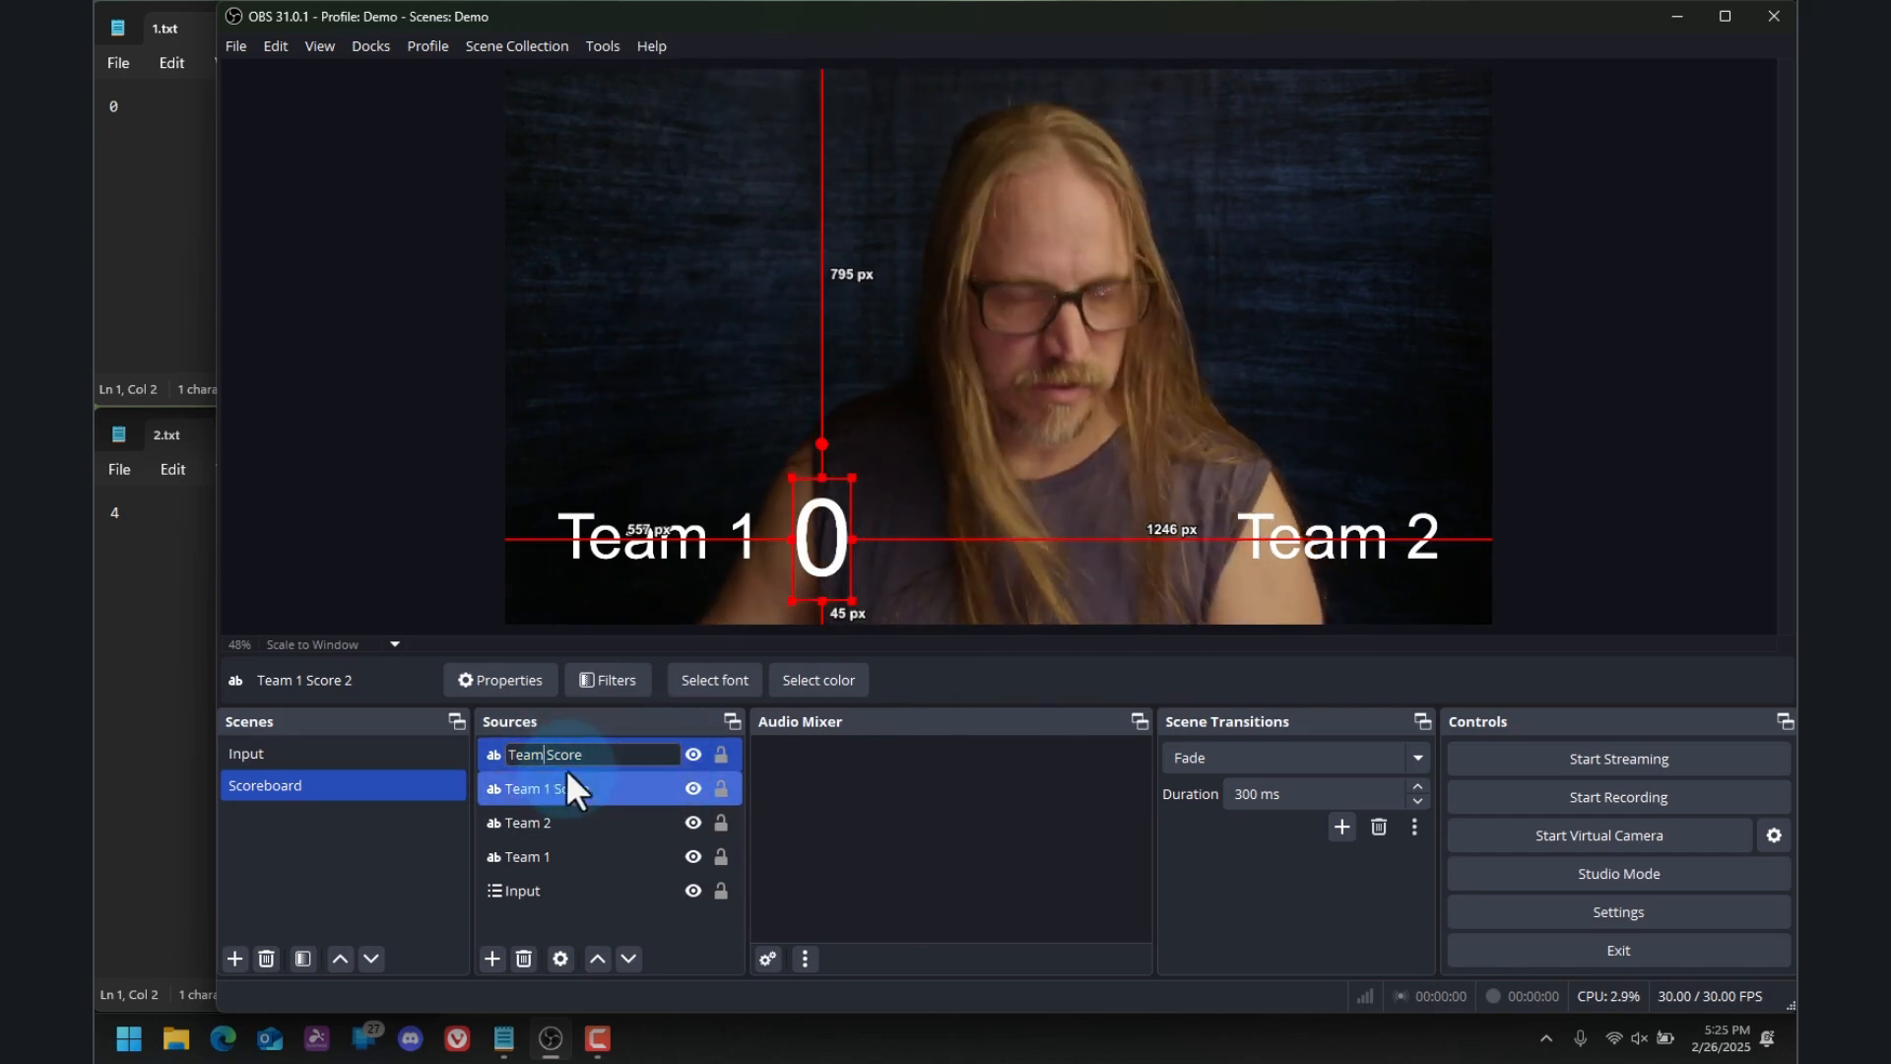
{"action": "key", "text": "BackSpace"}
{"action": "type", "text": "2"}
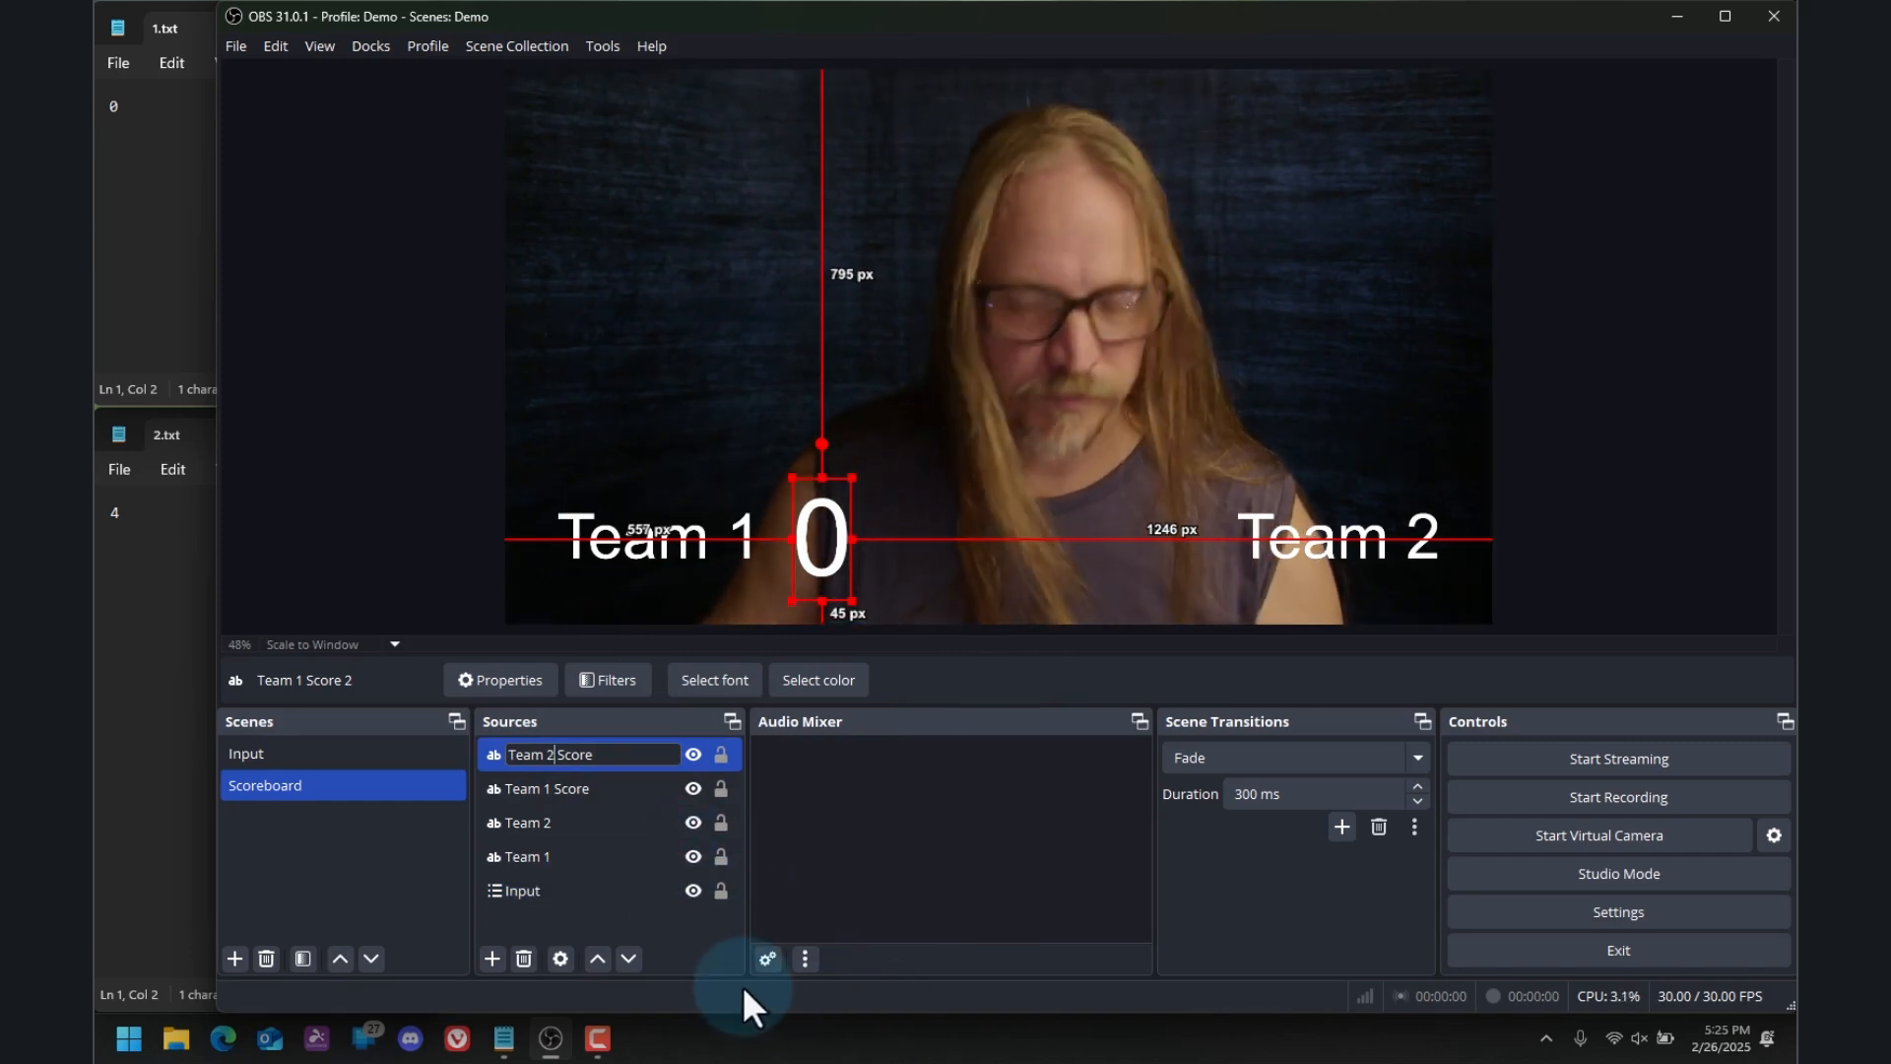
{"action": "key", "text": "Return"}
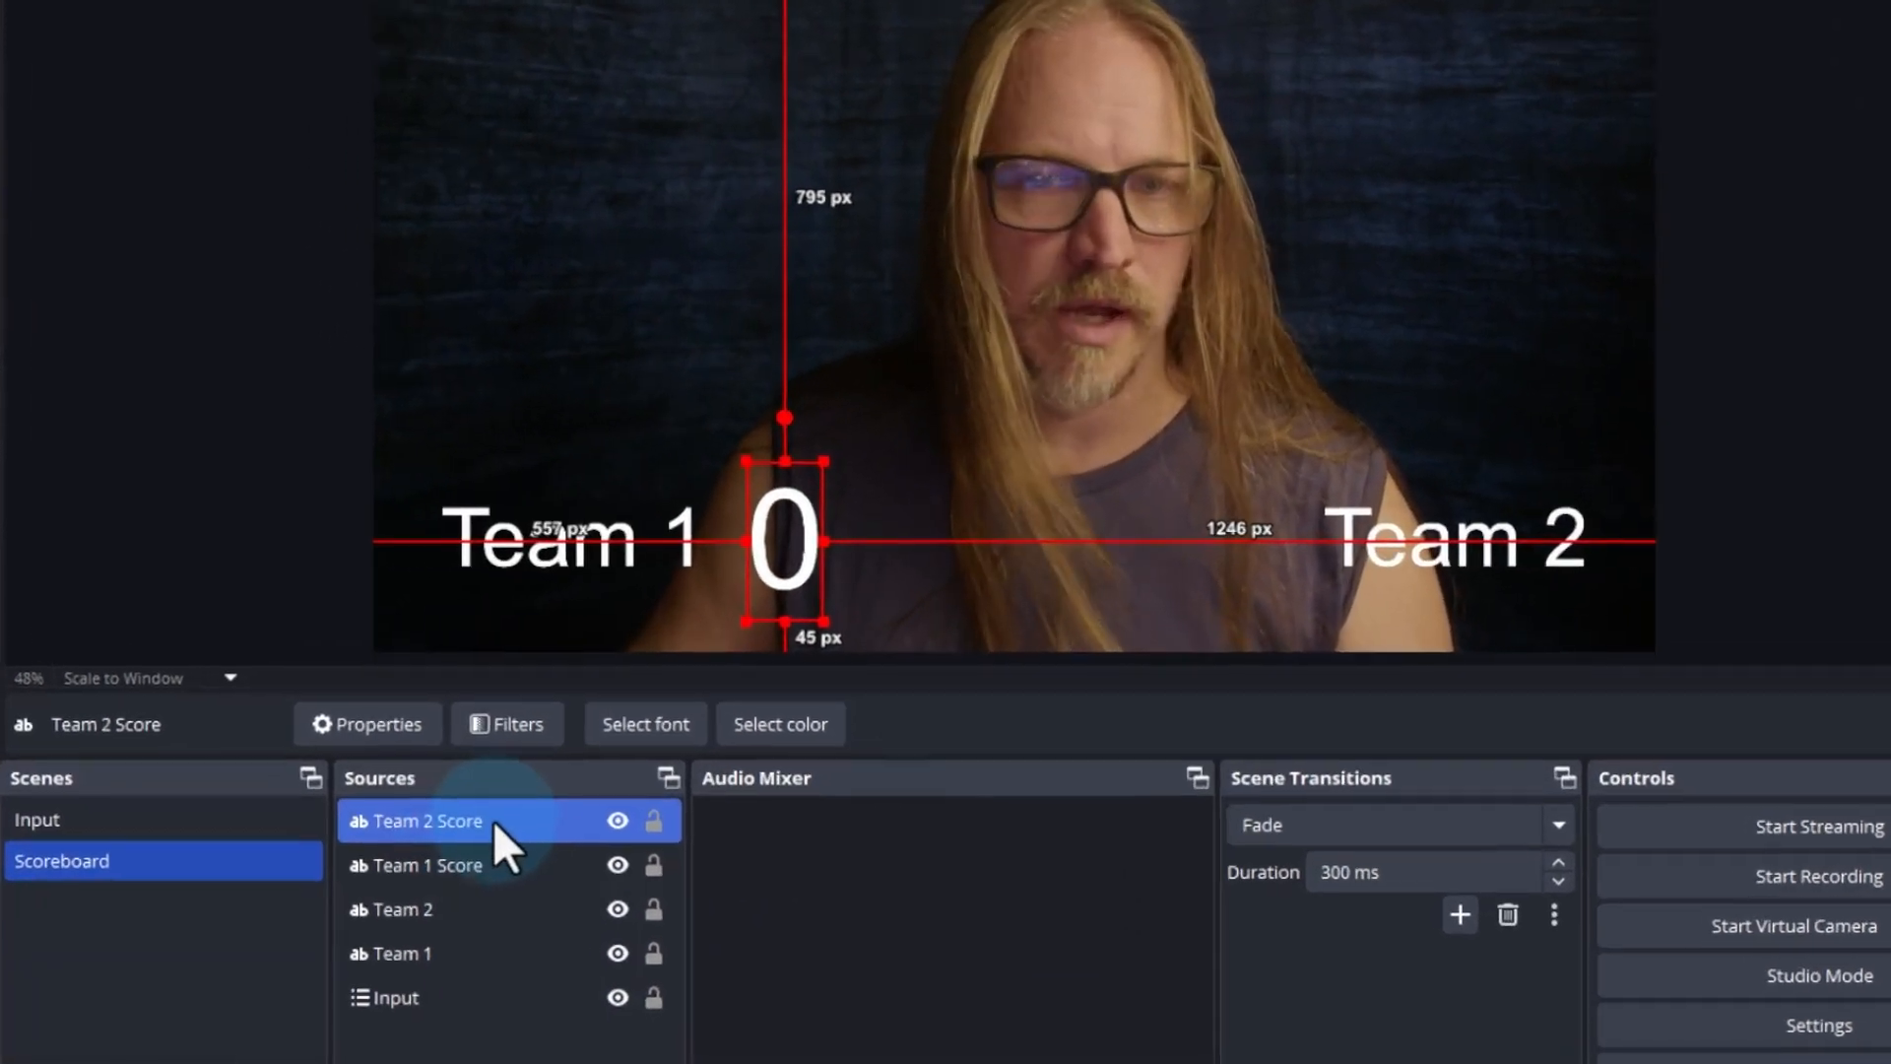
Link the Team 2 Score source to 2.txt on the Desktop and move it beside Team 2, about 565 px from the canvas's right edge
{"action": "double_click", "coordinate": [597, 757]}
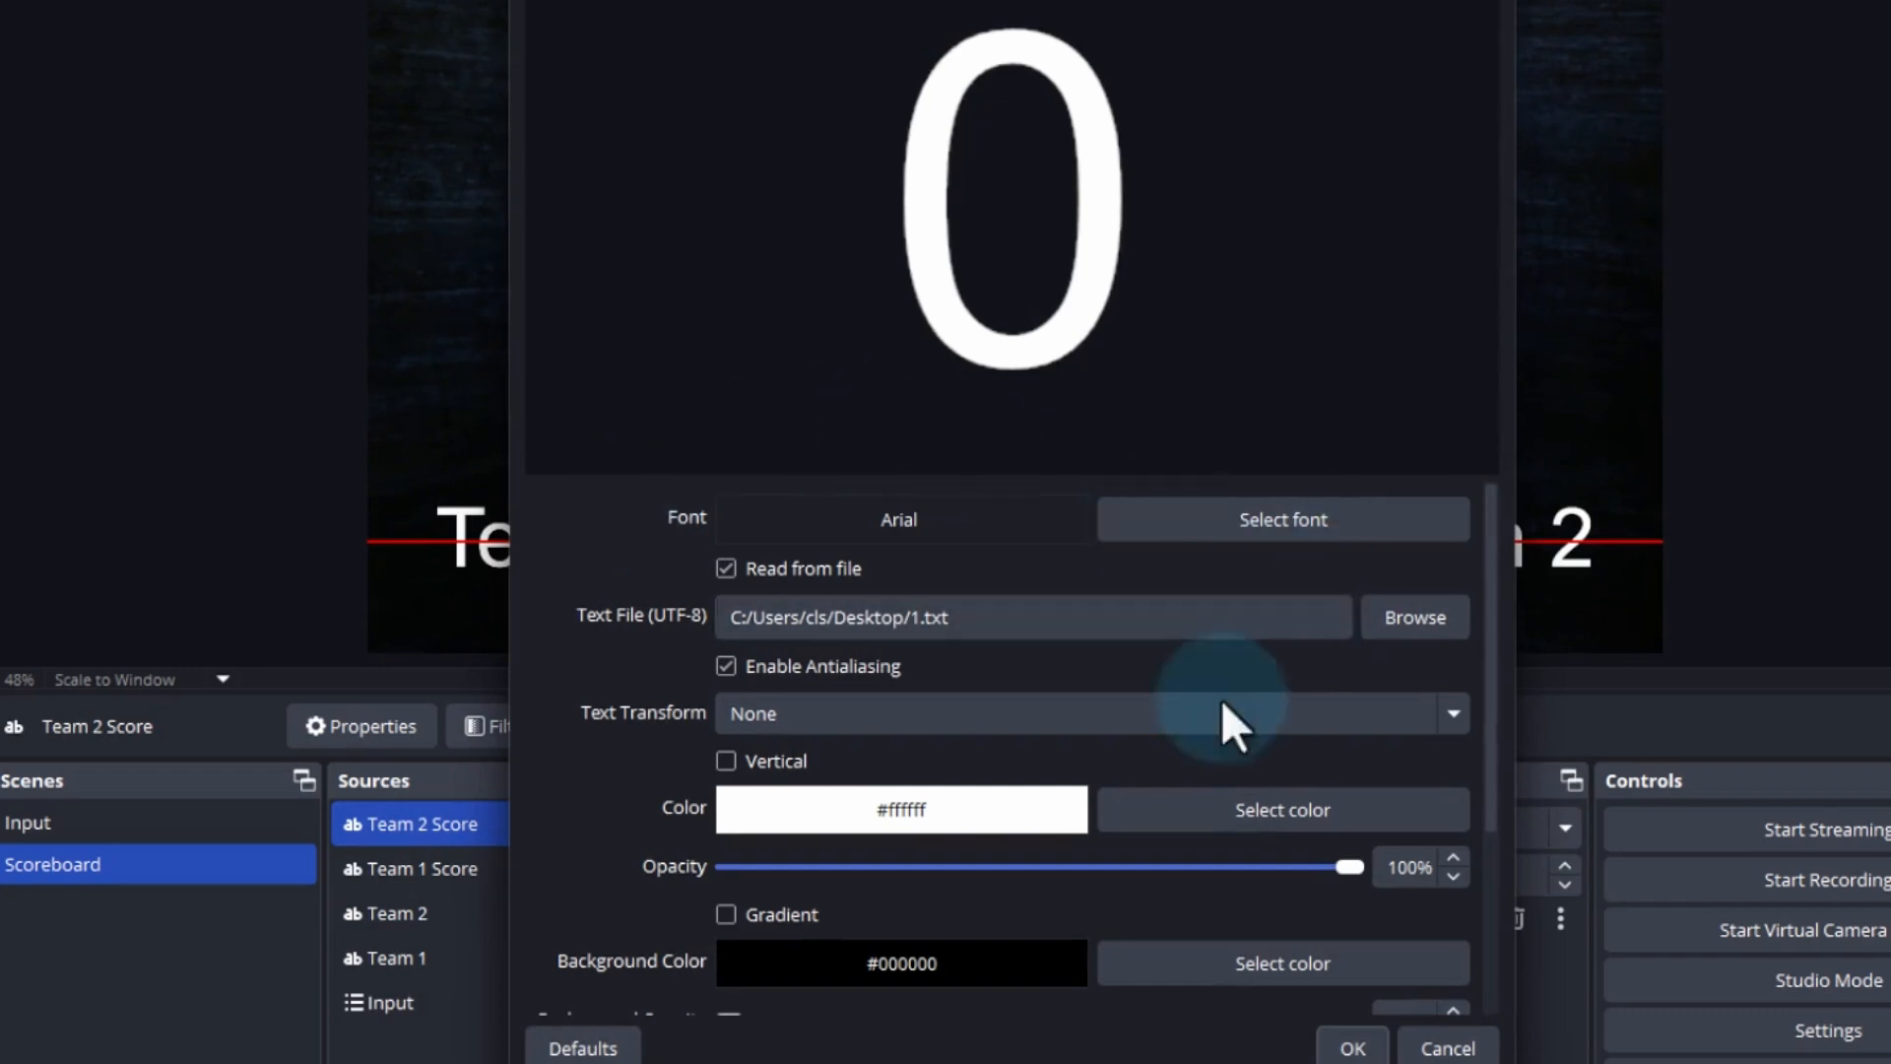
{"action": "left_click", "coordinate": [1426, 629]}
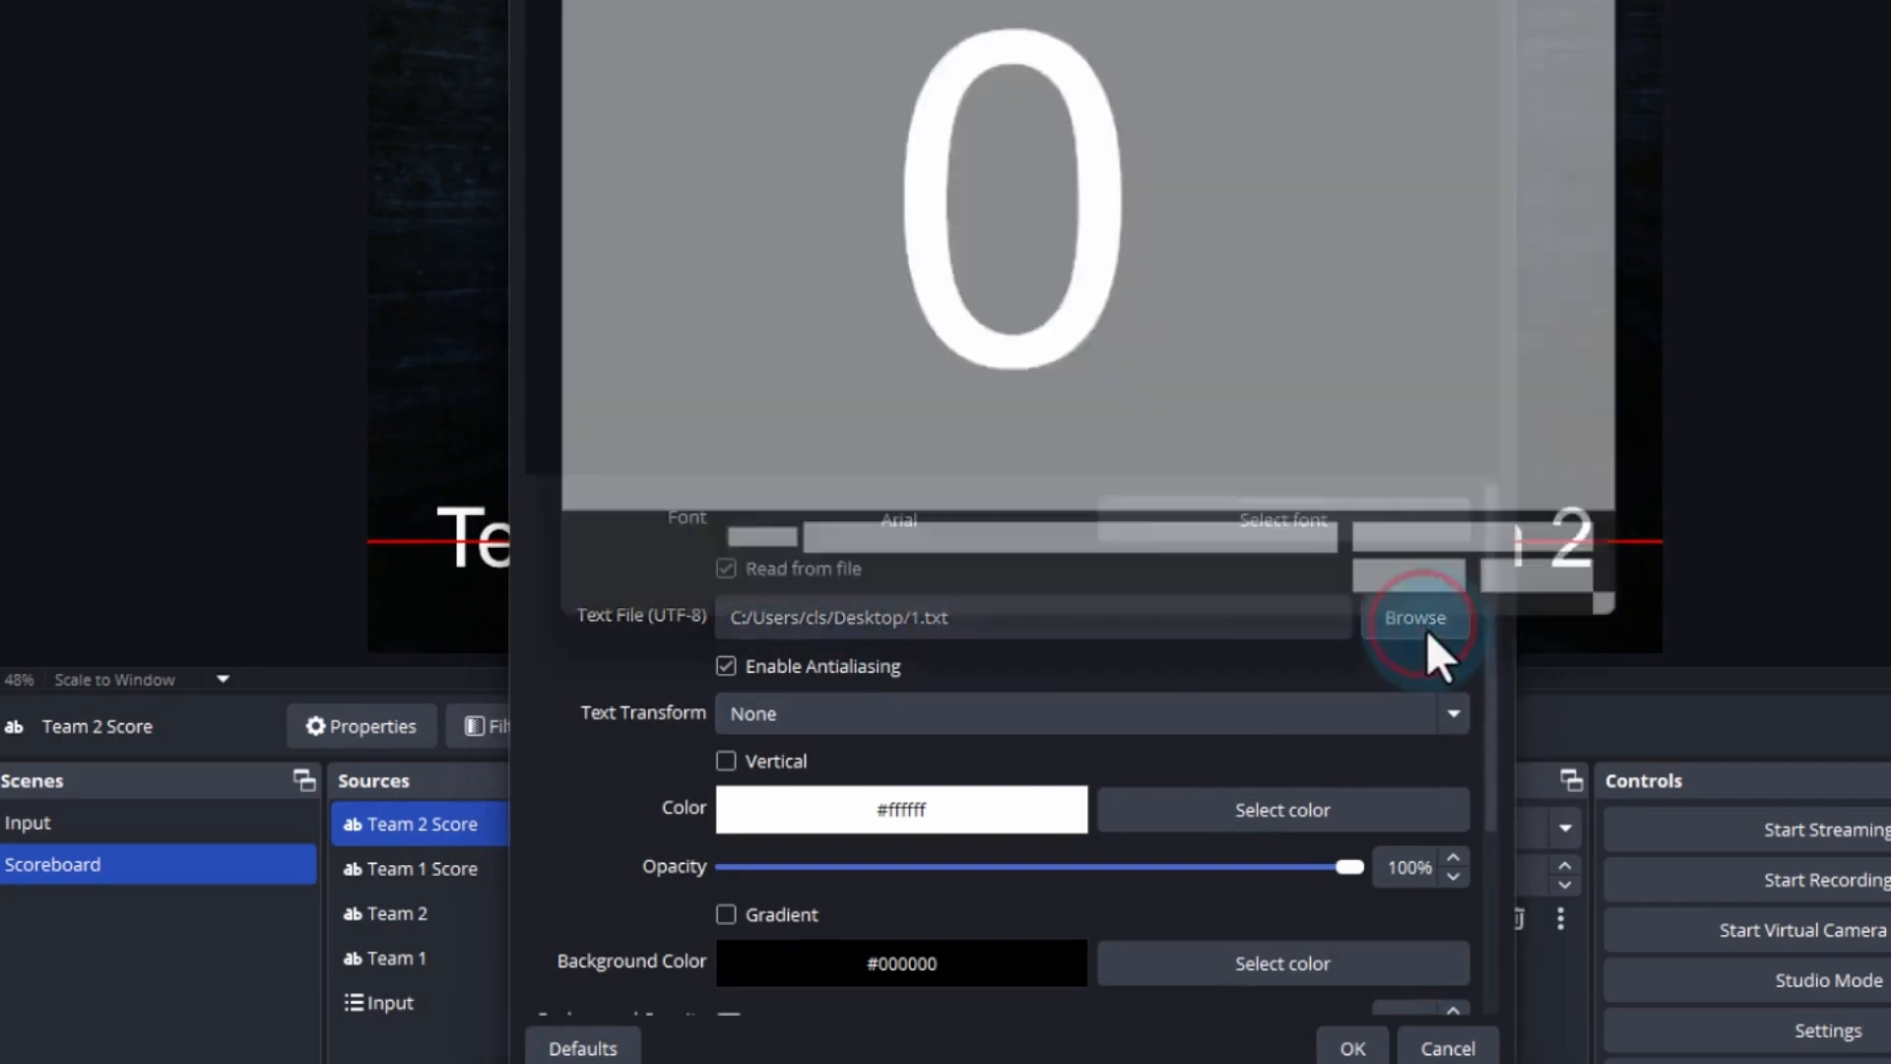
{"action": "double_click", "coordinate": [1038, 350]}
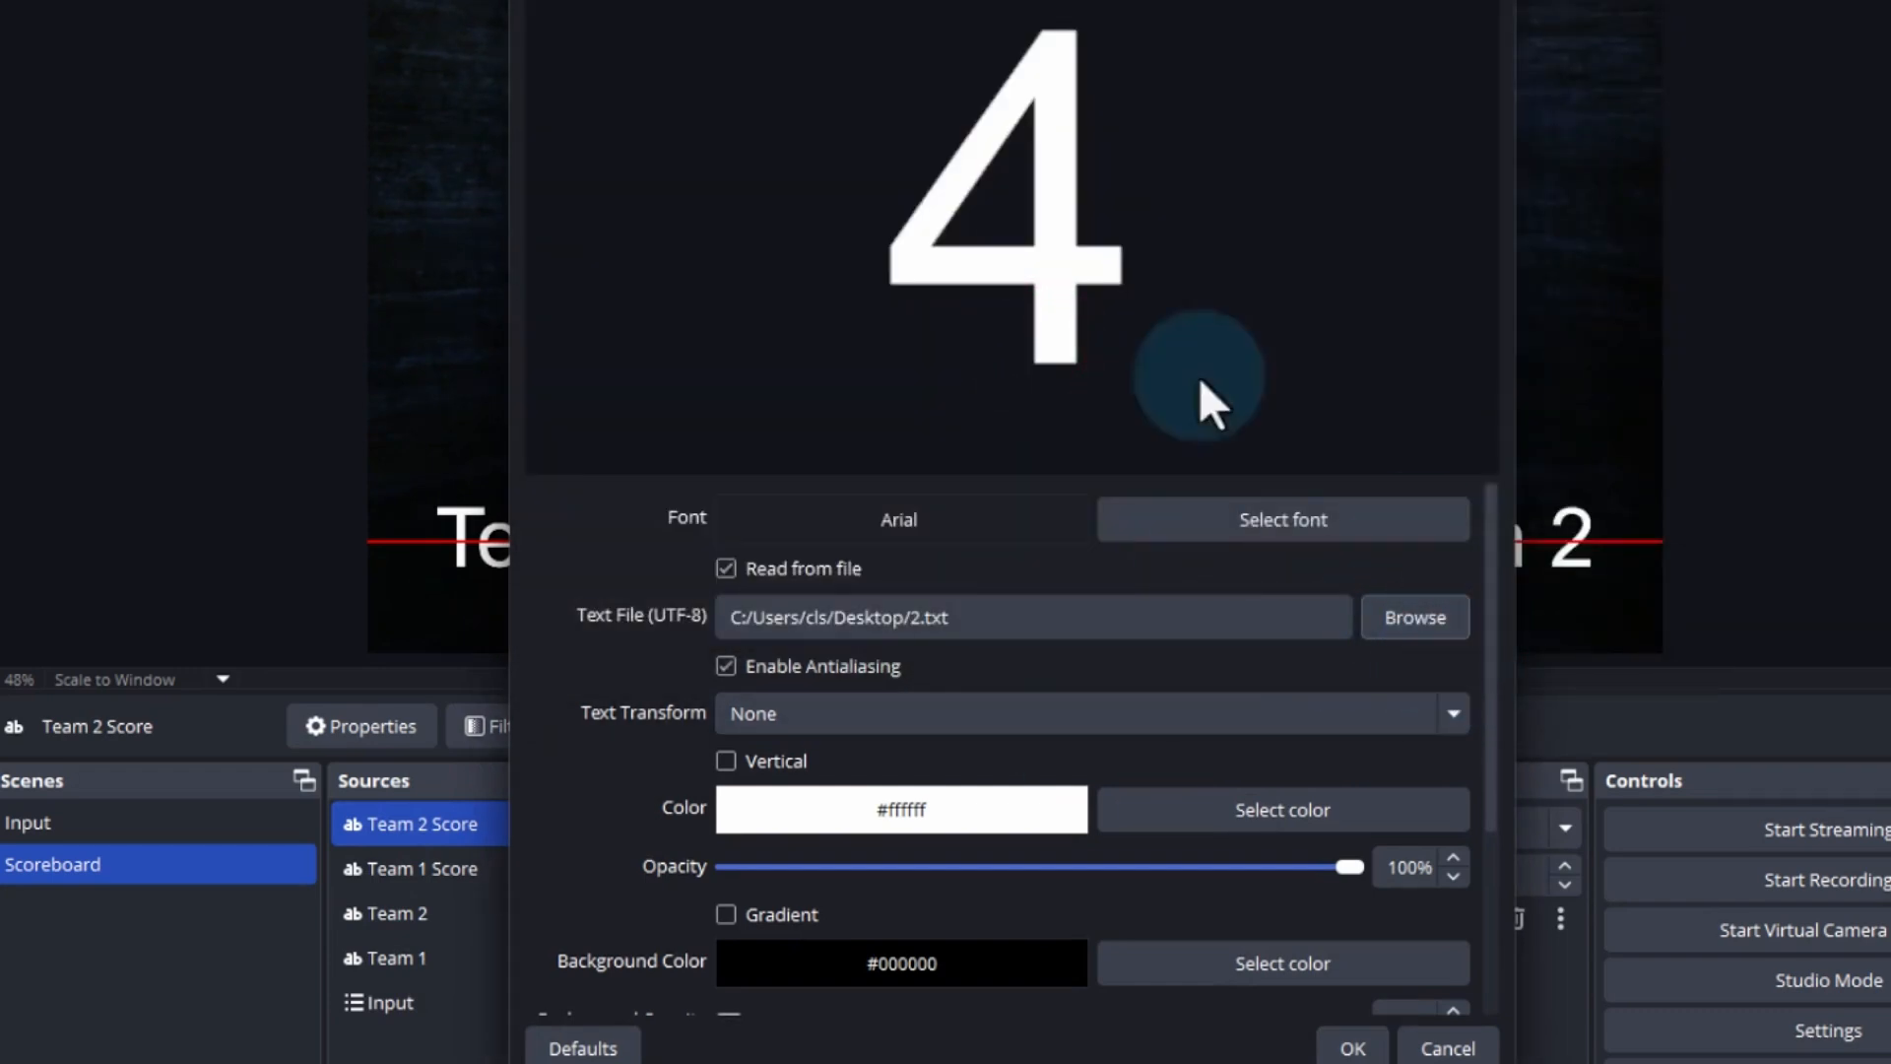
{"action": "left_click", "coordinate": [1357, 1044]}
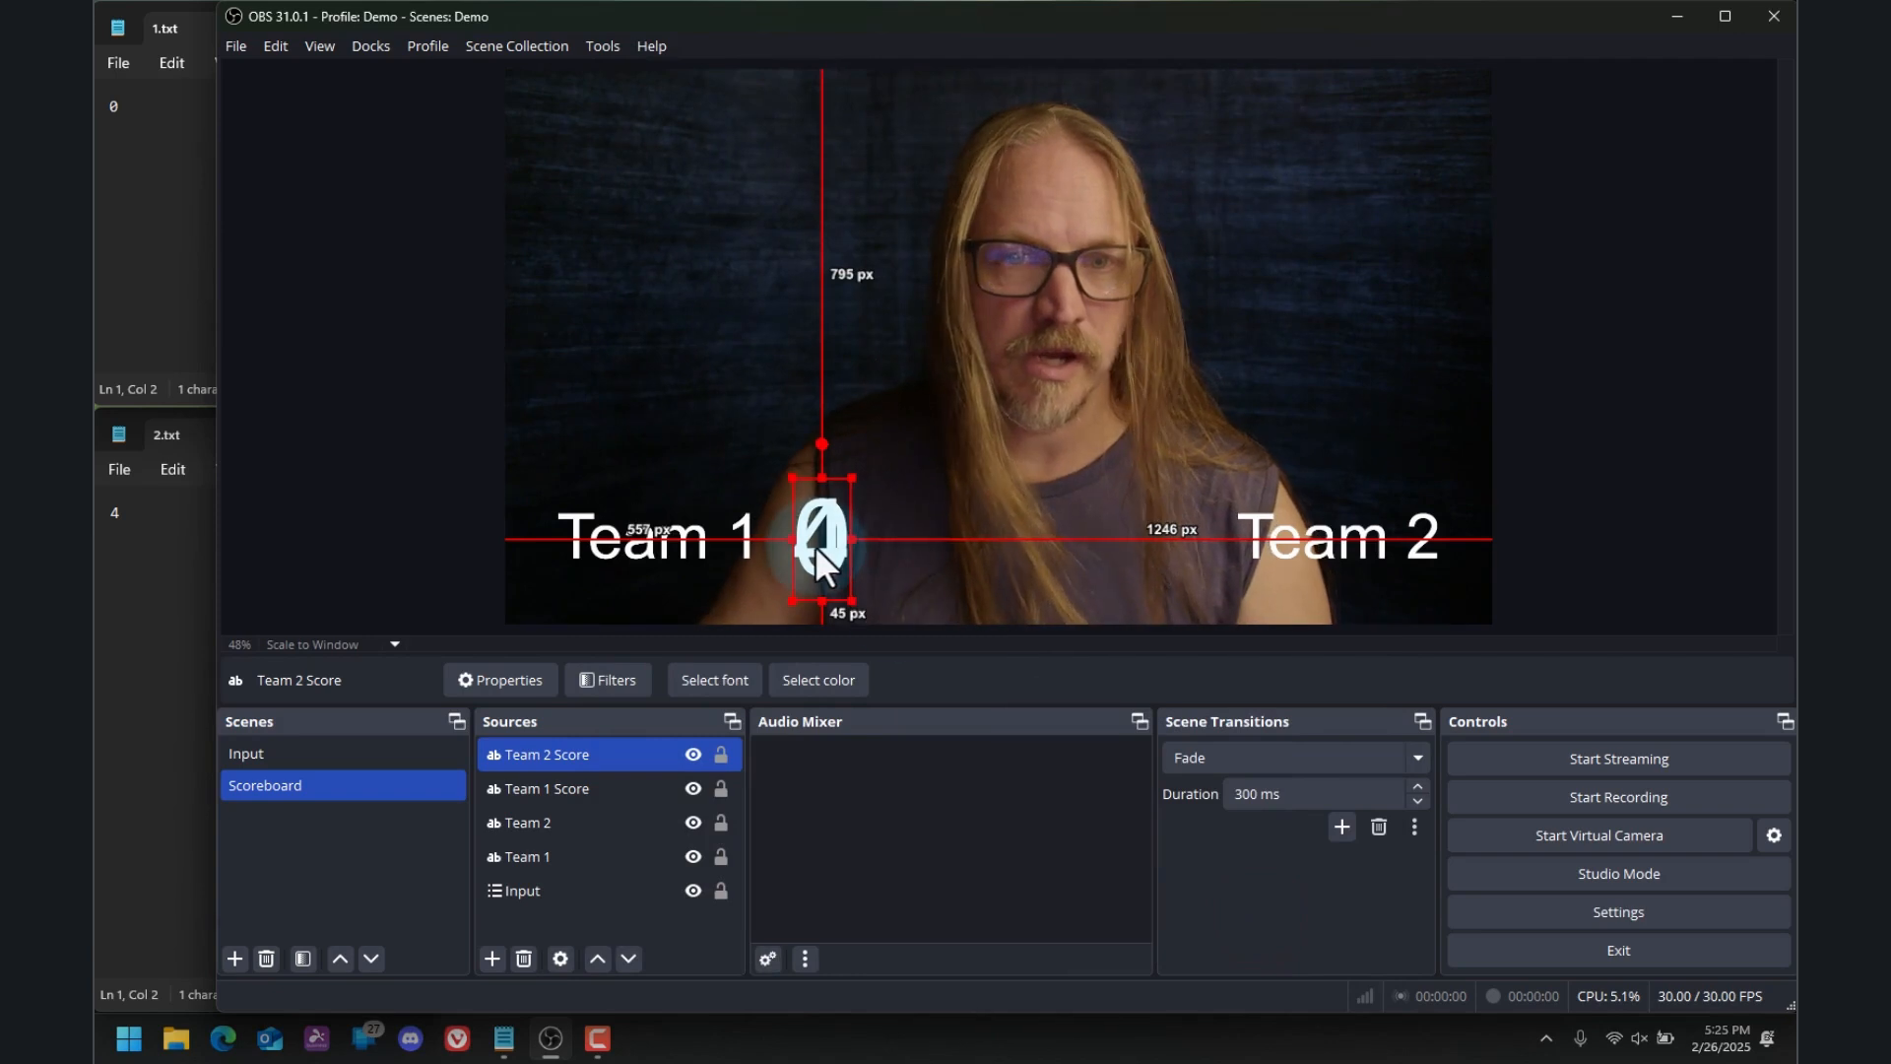
{"action": "left_click_drag", "start_coordinate": [827, 546], "coordinate": [1165, 547]}
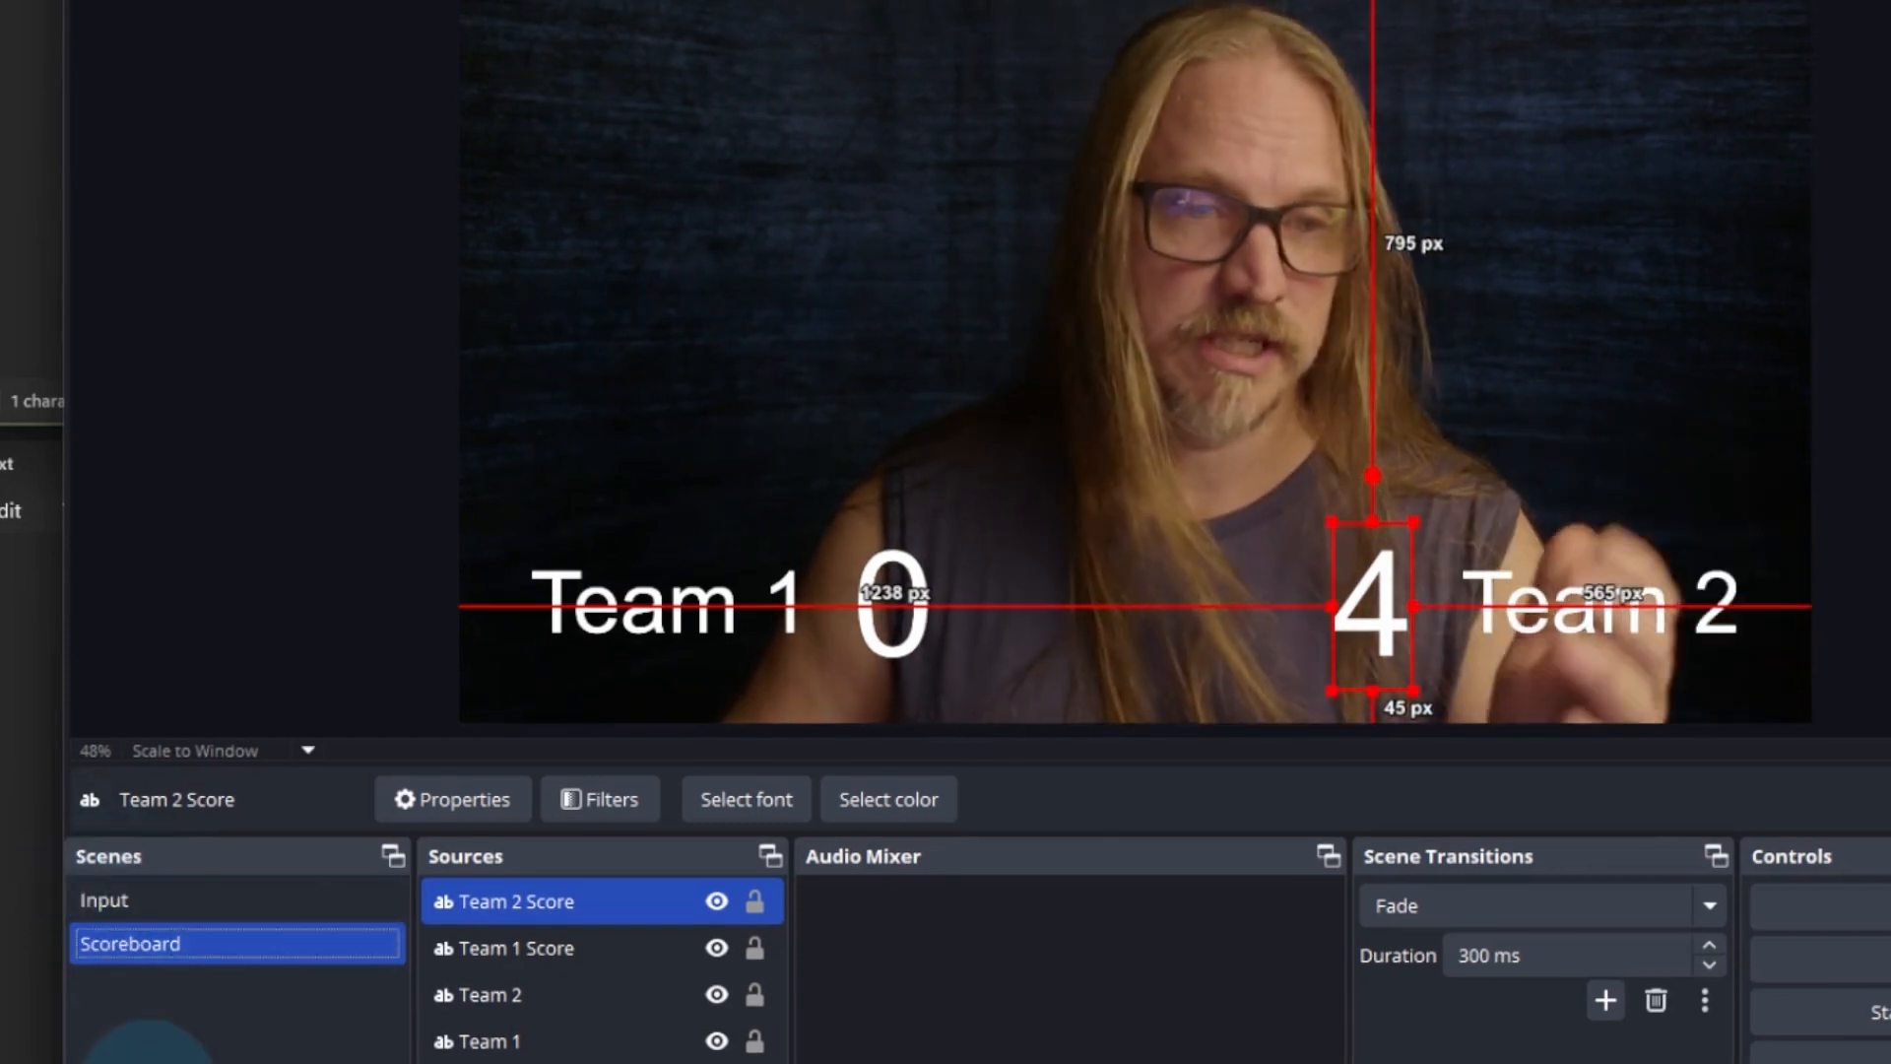
Switch back and forth between the Input and Scoreboard scenes to compare the video without and with the overlay, ending on Input
{"action": "left_click", "coordinate": [163, 894]}
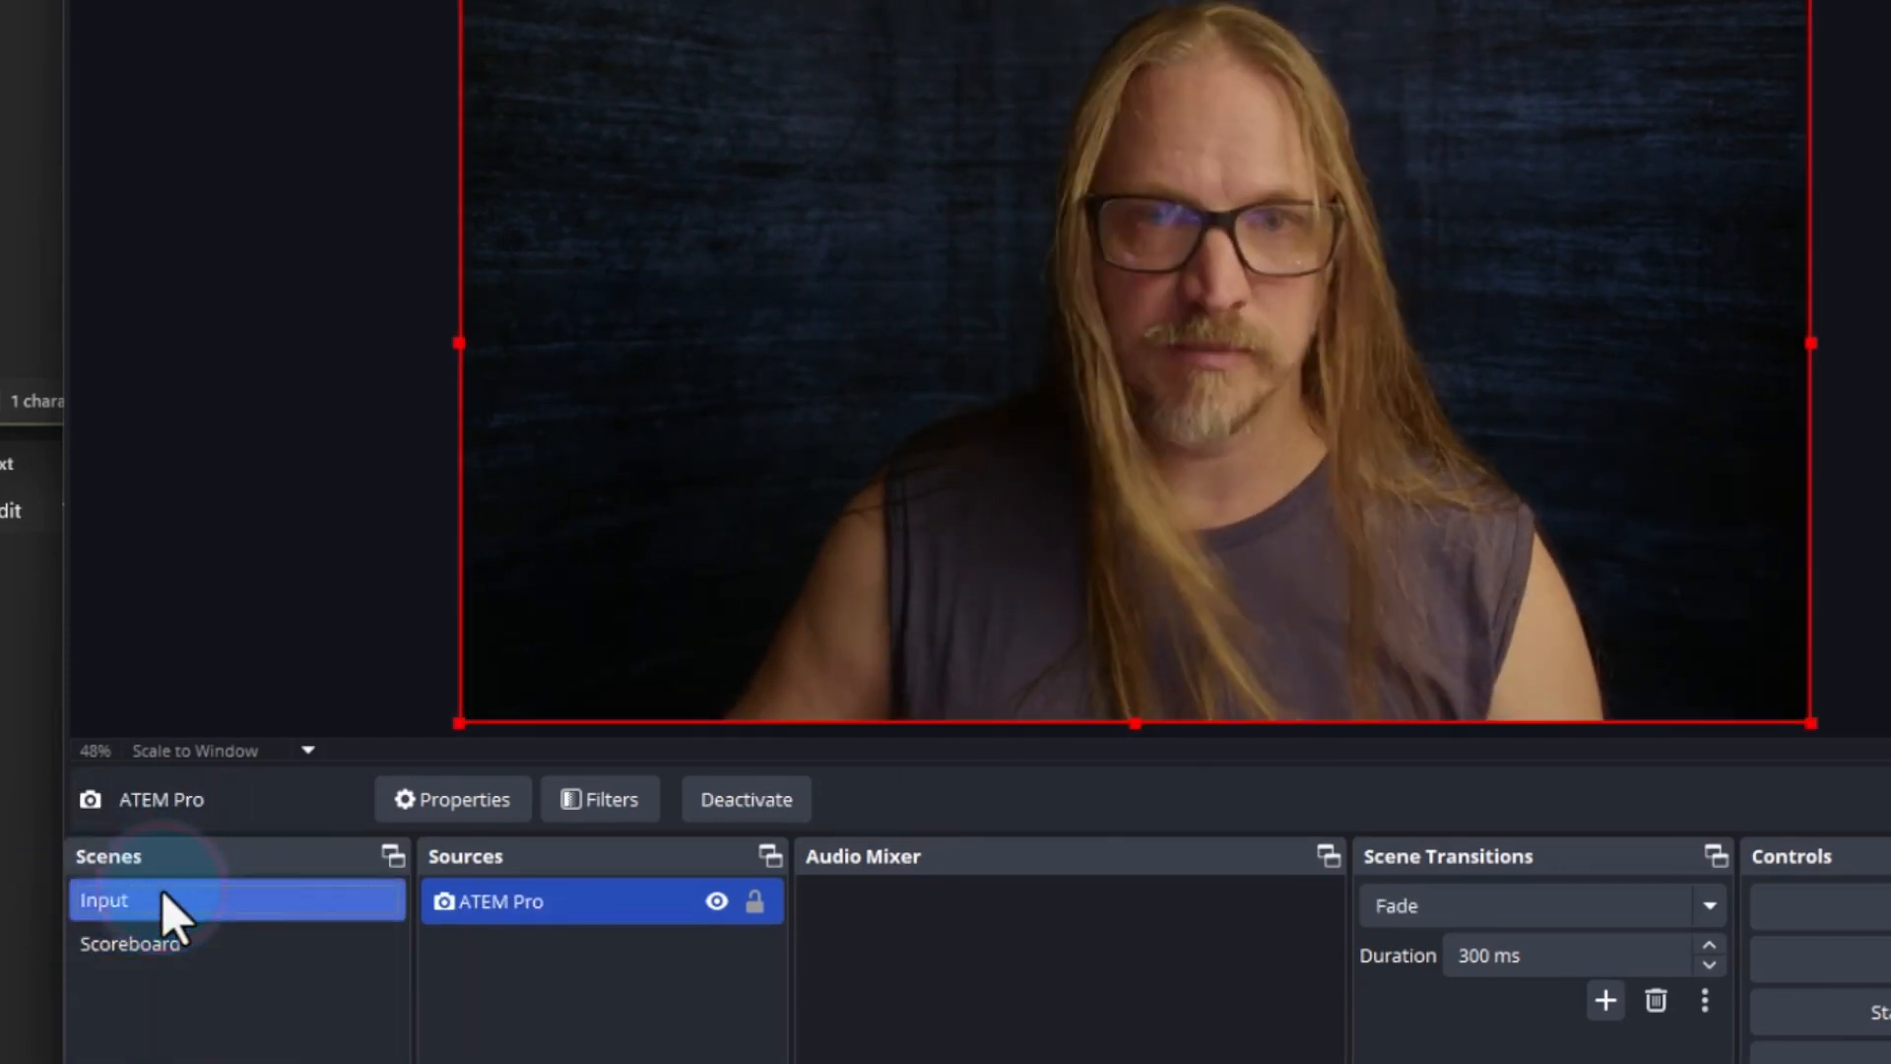
{"action": "left_click", "coordinate": [236, 955]}
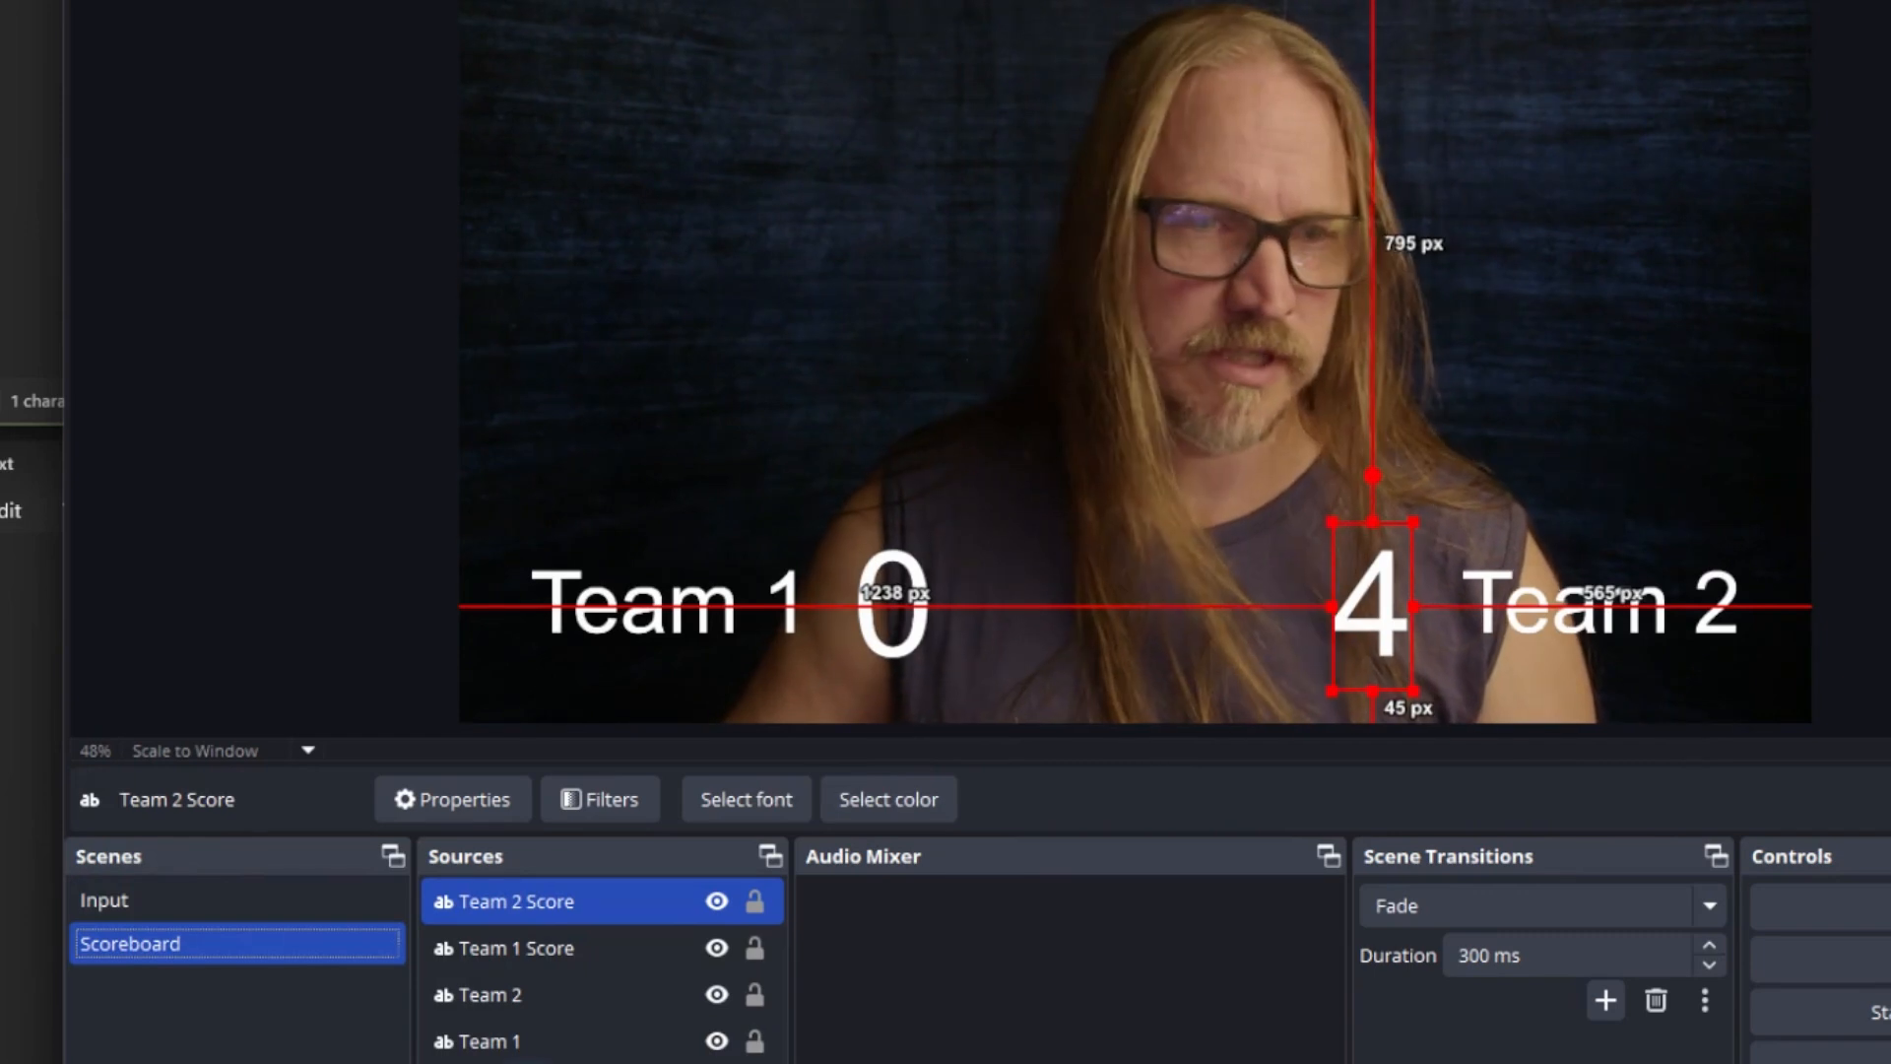
{"action": "left_click", "coordinate": [600, 1063]}
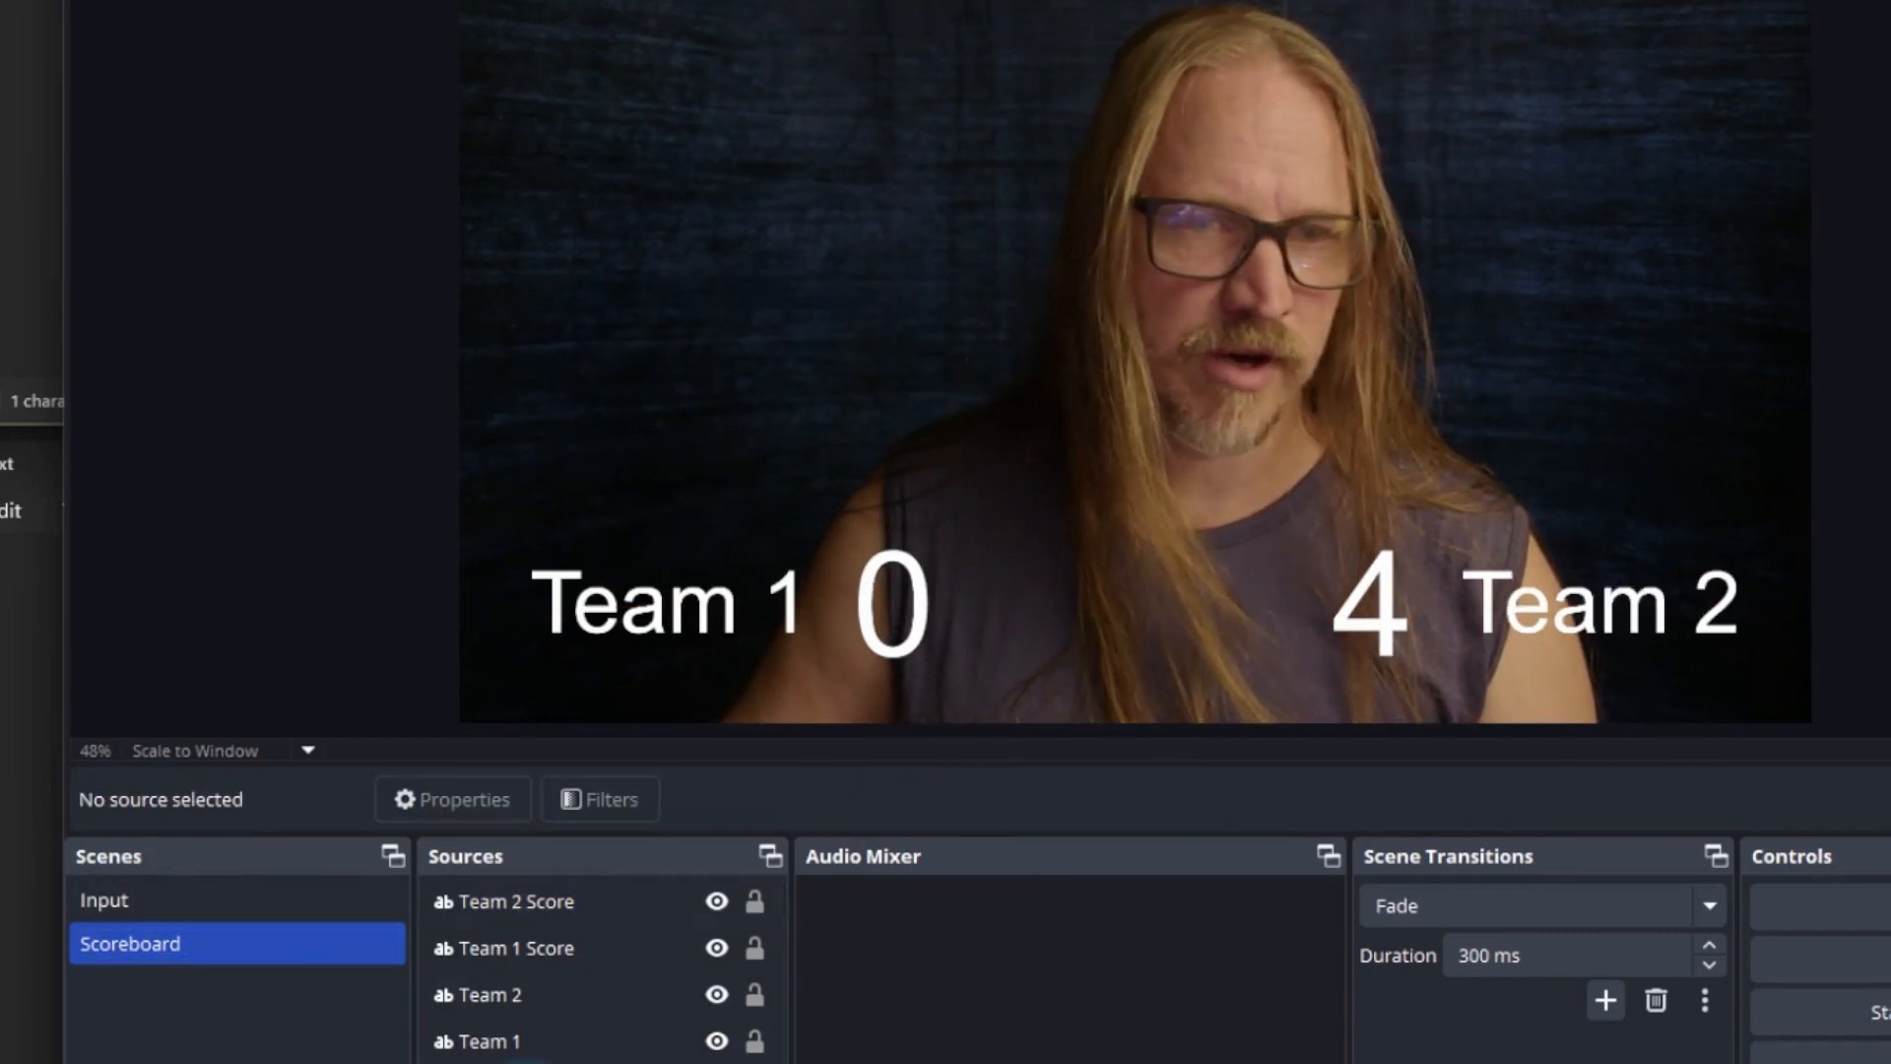
{"action": "left_click", "coordinate": [201, 896]}
{"action": "left_click", "coordinate": [209, 936]}
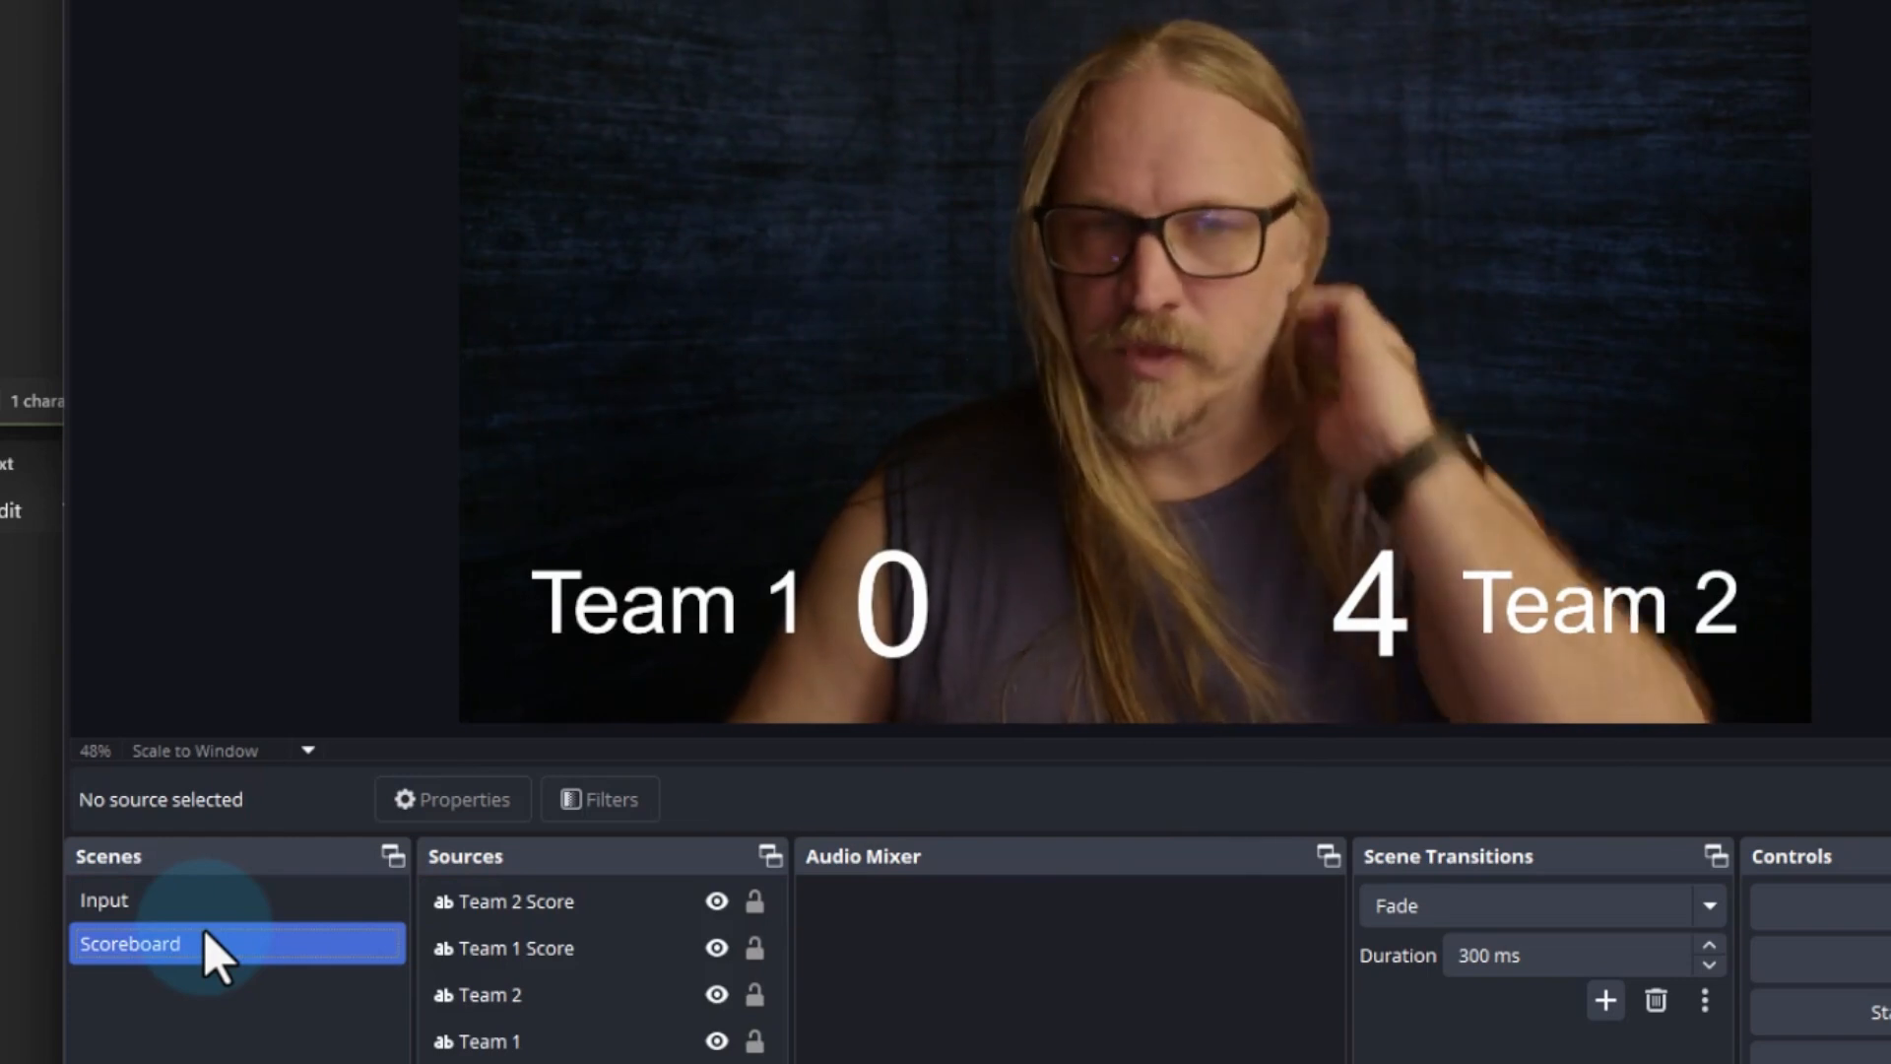
{"action": "left_click", "coordinate": [177, 911]}
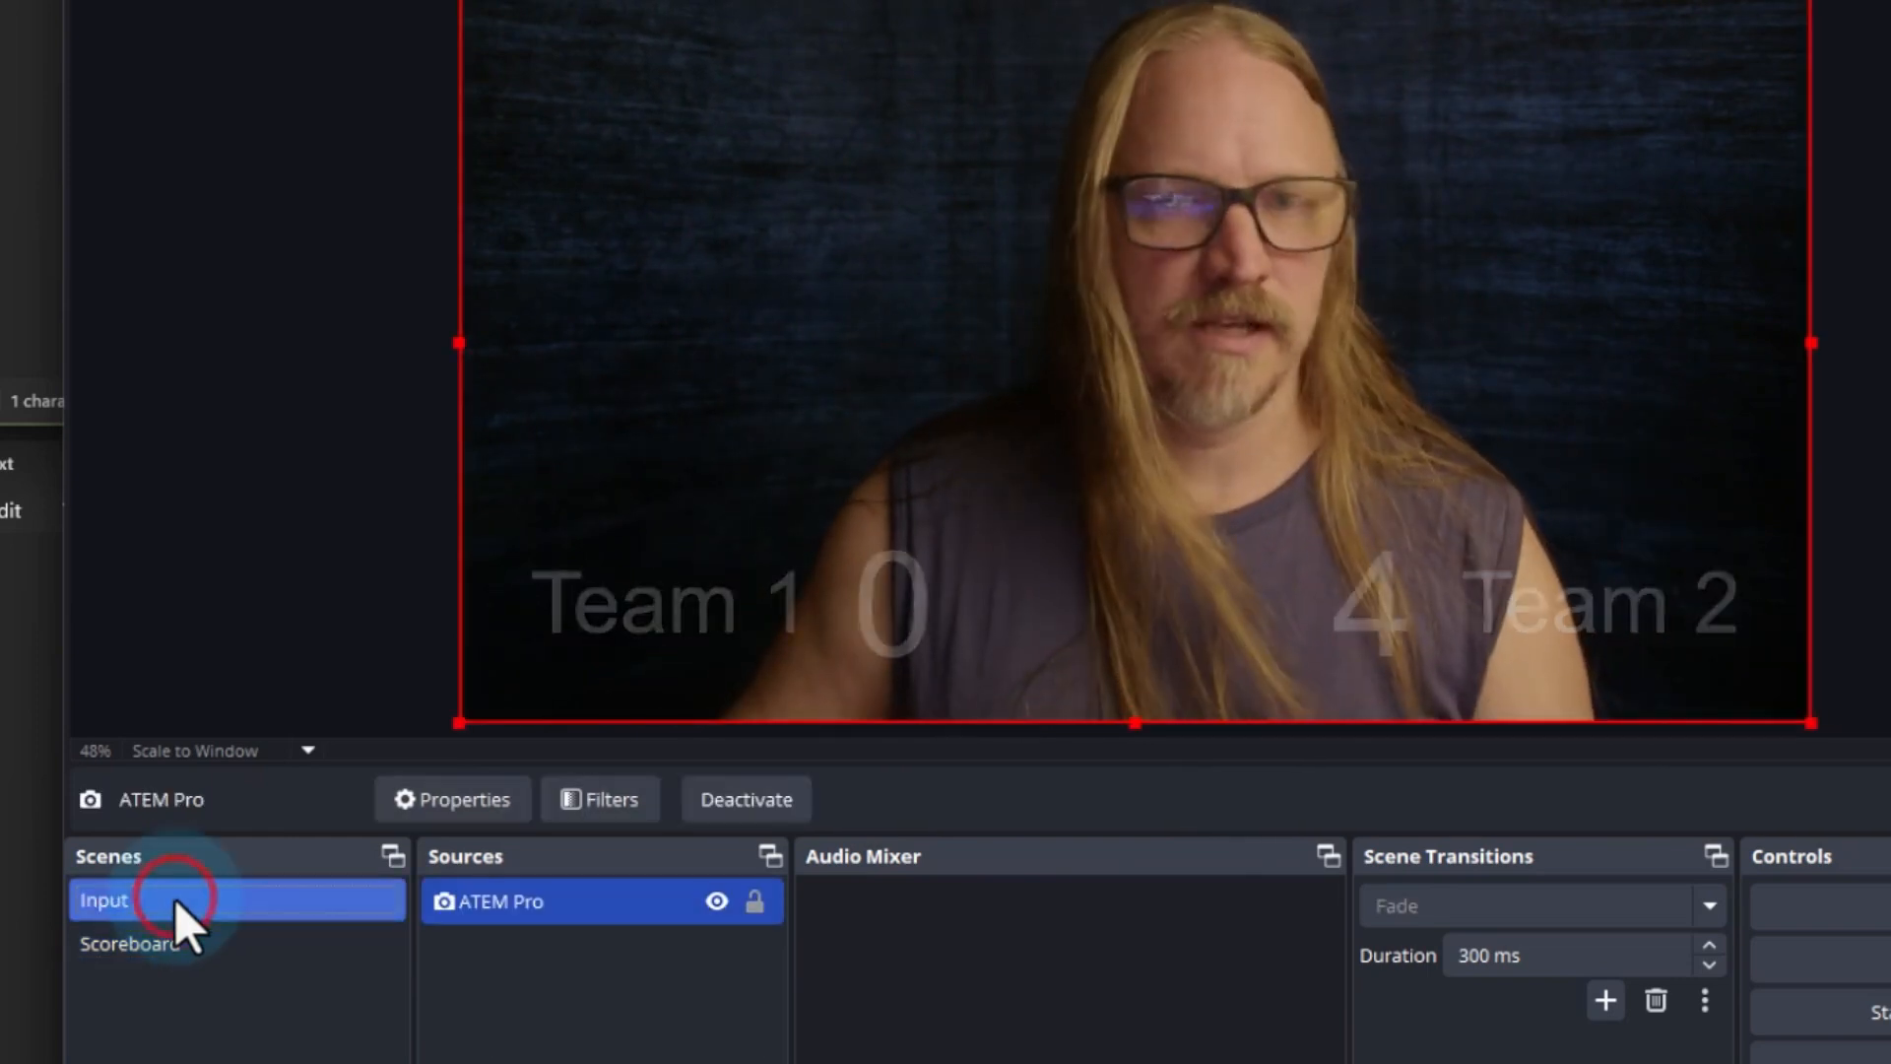
Keep Fade as the scene transition, set its duration to 1000 ms, and test it by switching to Input and back to Scoreboard
{"action": "left_click", "coordinate": [183, 944]}
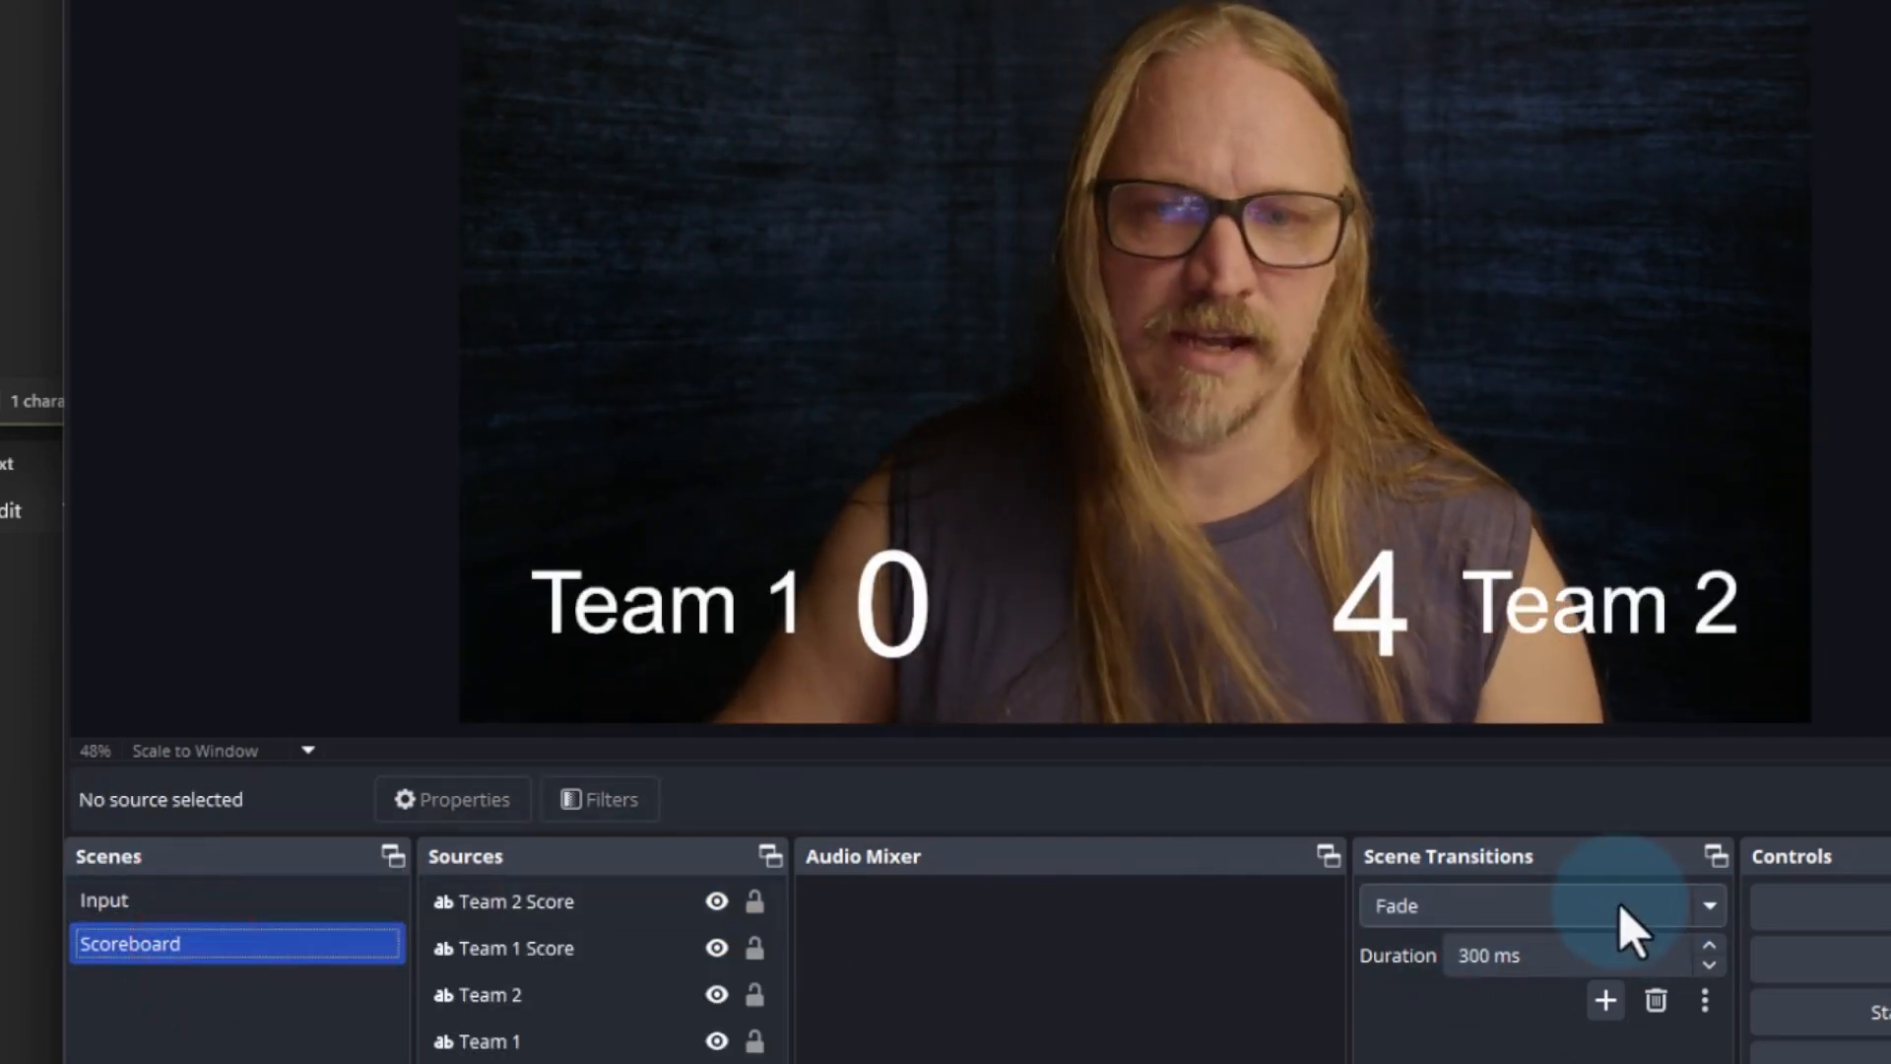
{"action": "left_click", "coordinate": [1448, 906]}
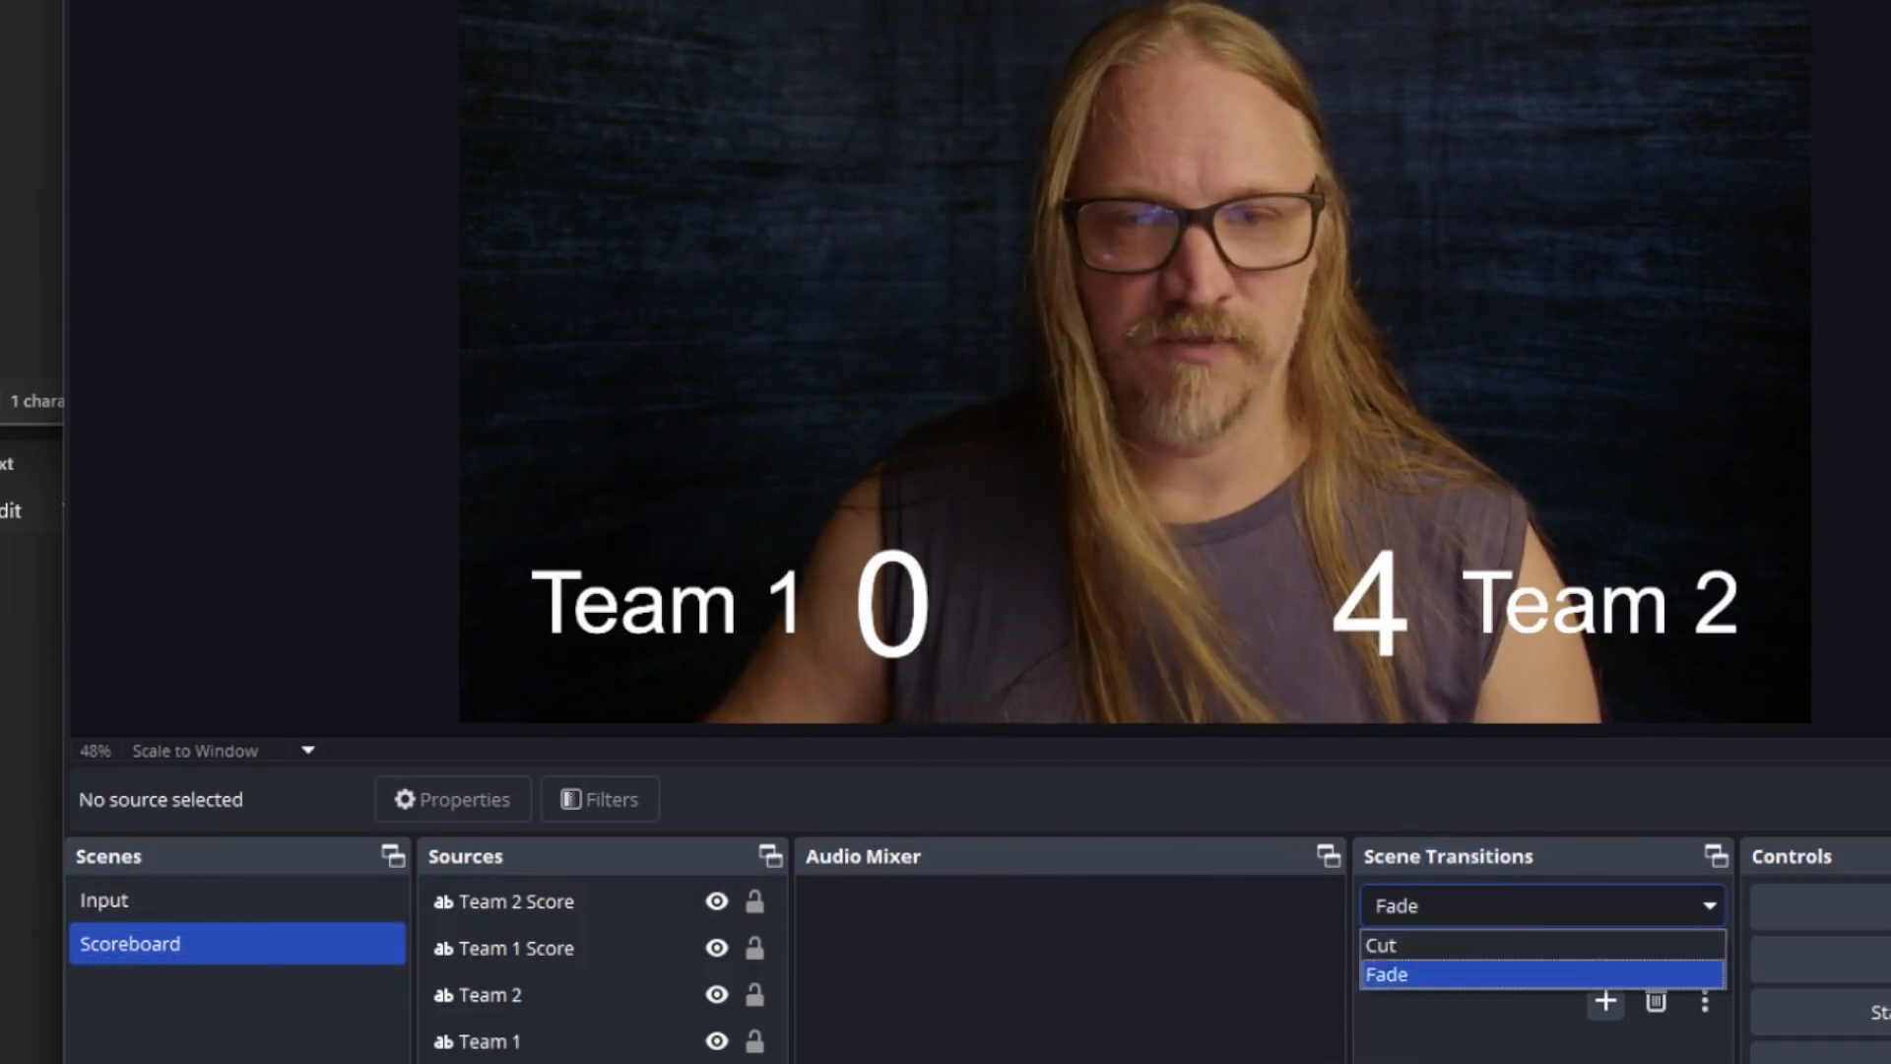
{"action": "left_click", "coordinate": [1468, 974]}
{"action": "left_click", "coordinate": [1710, 908]}
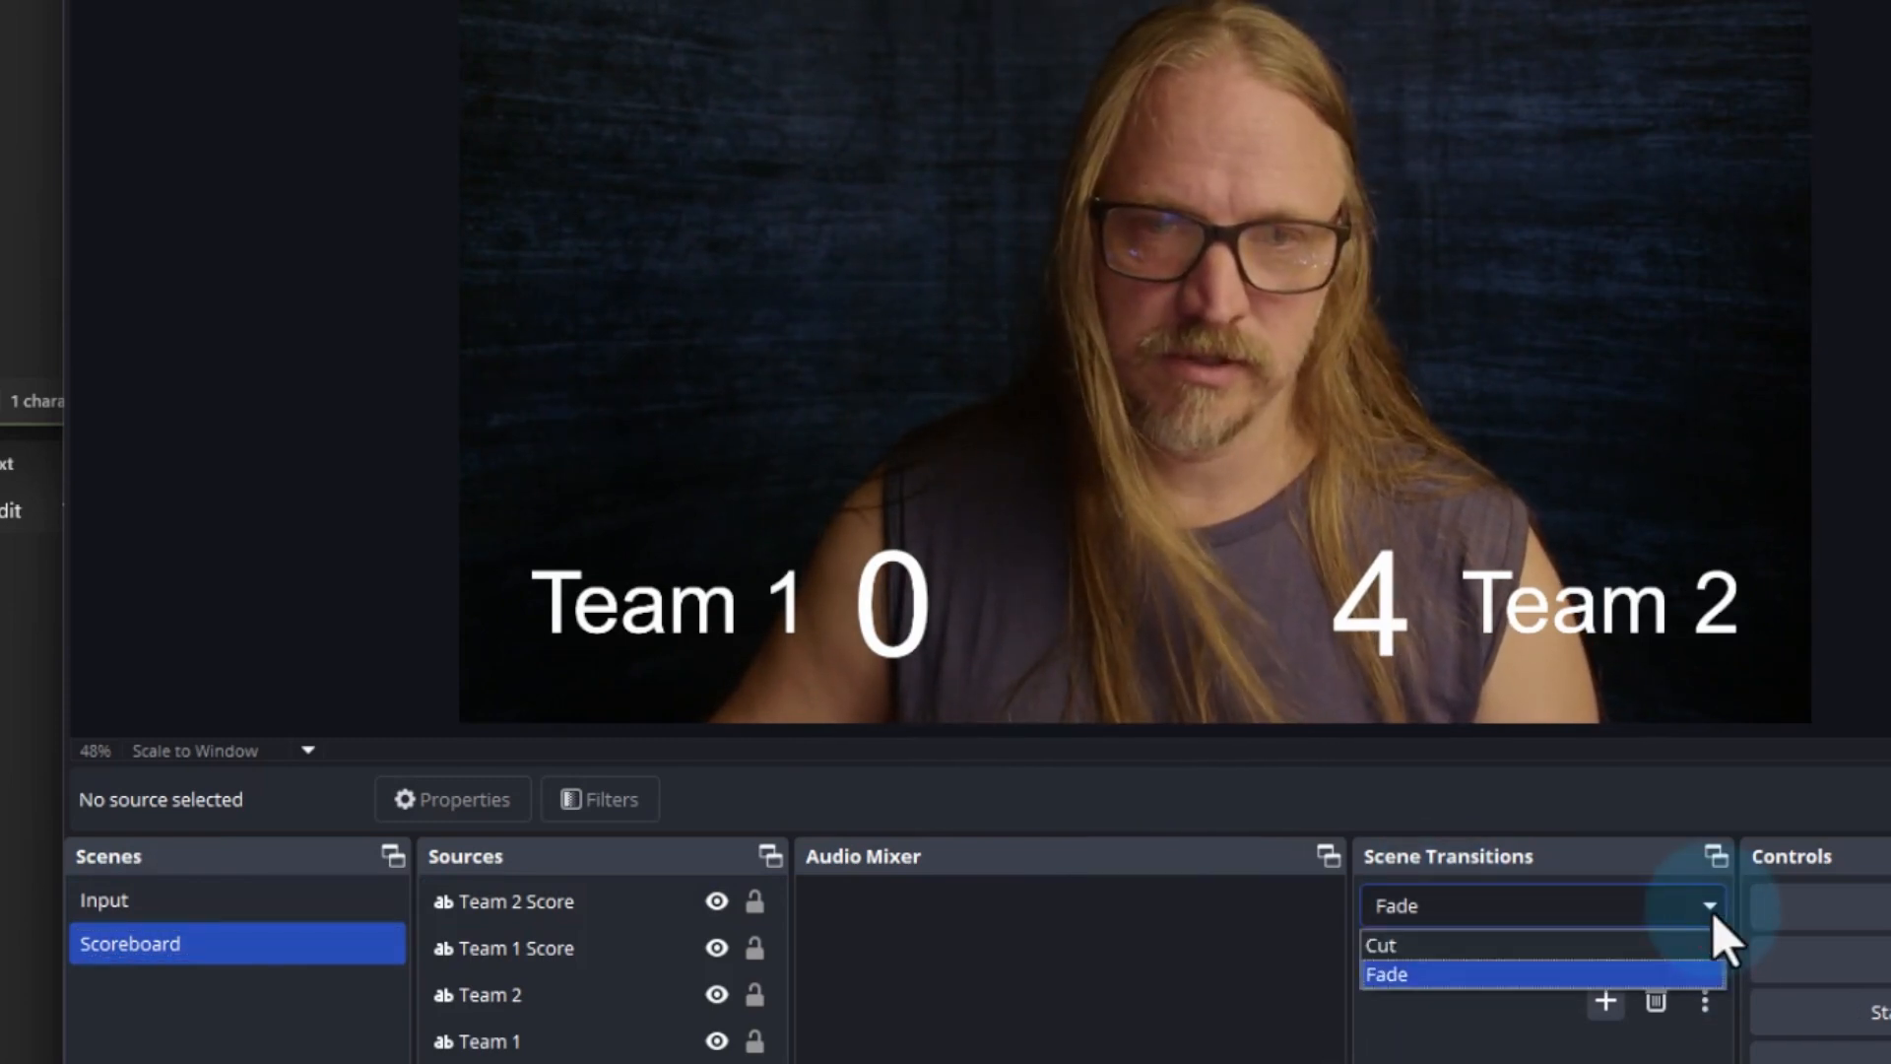
{"action": "left_click", "coordinate": [1664, 974]}
{"action": "left_click", "coordinate": [1465, 953]}
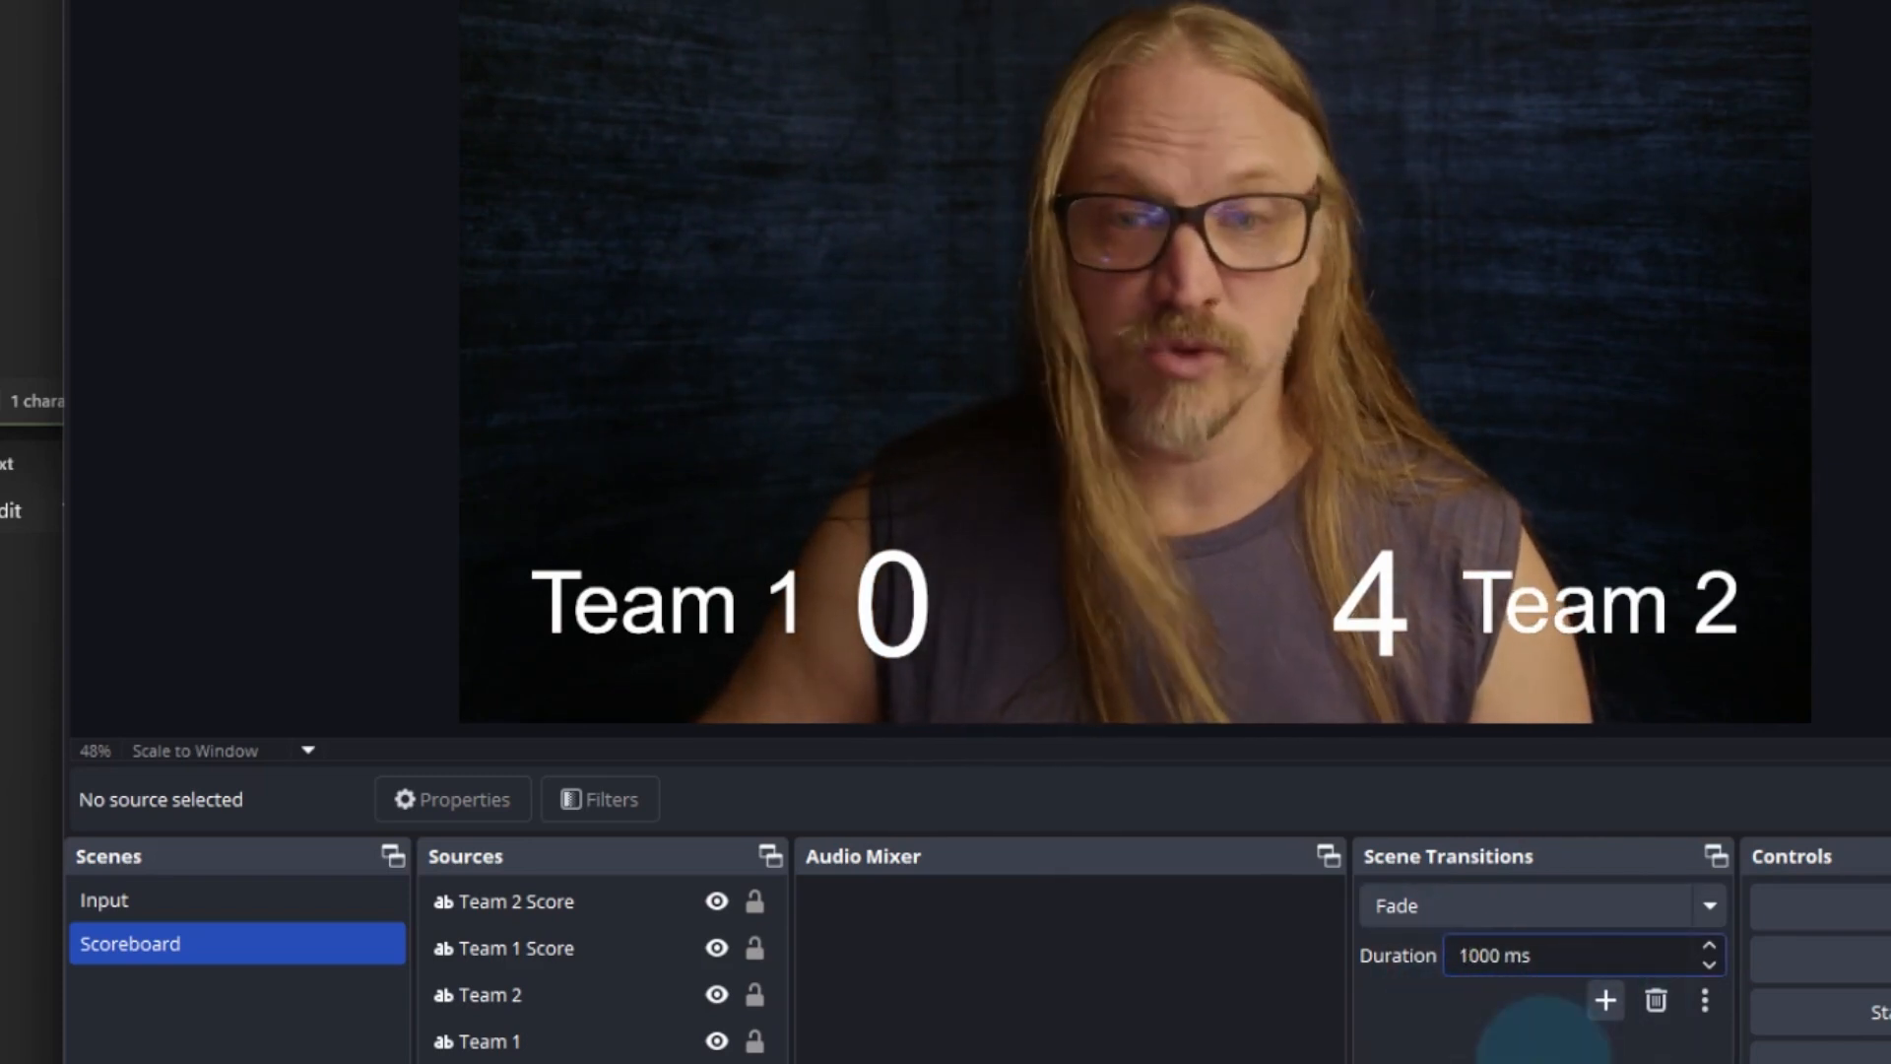
{"action": "left_click", "coordinate": [259, 908]}
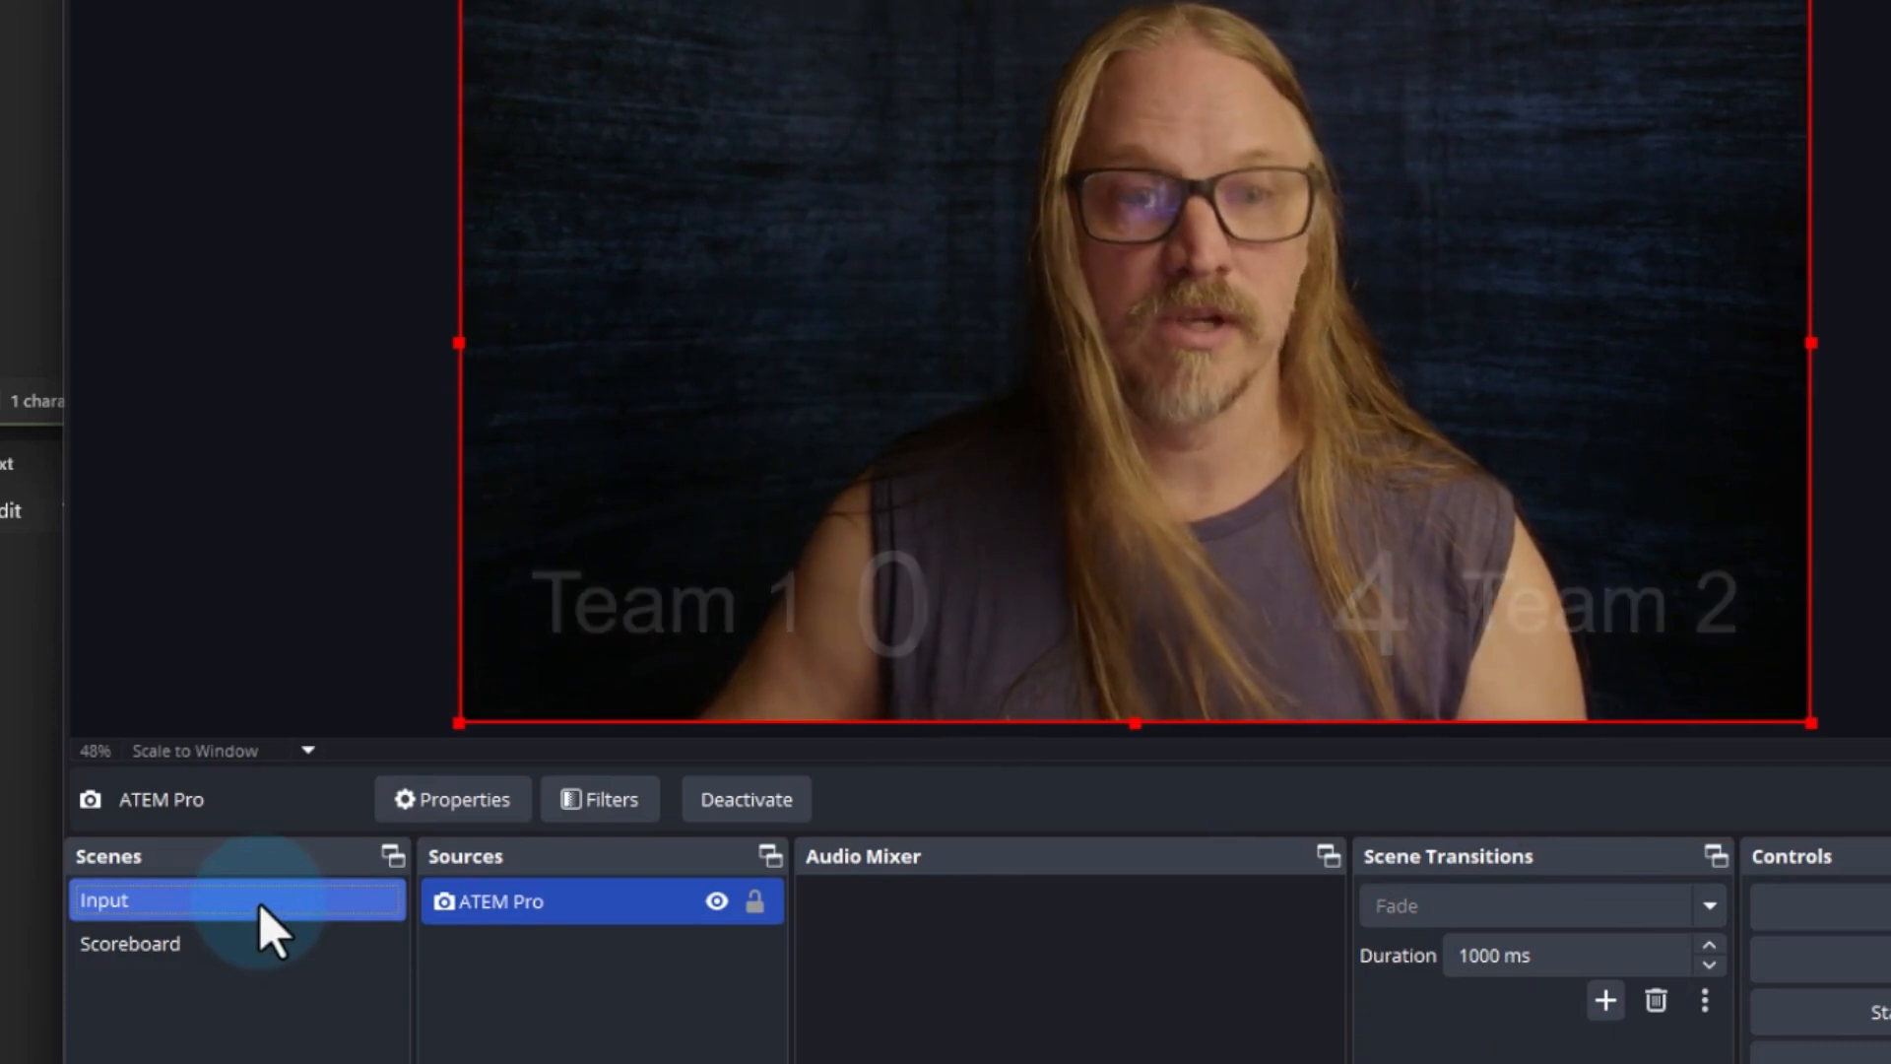
{"action": "left_click", "coordinate": [262, 942]}
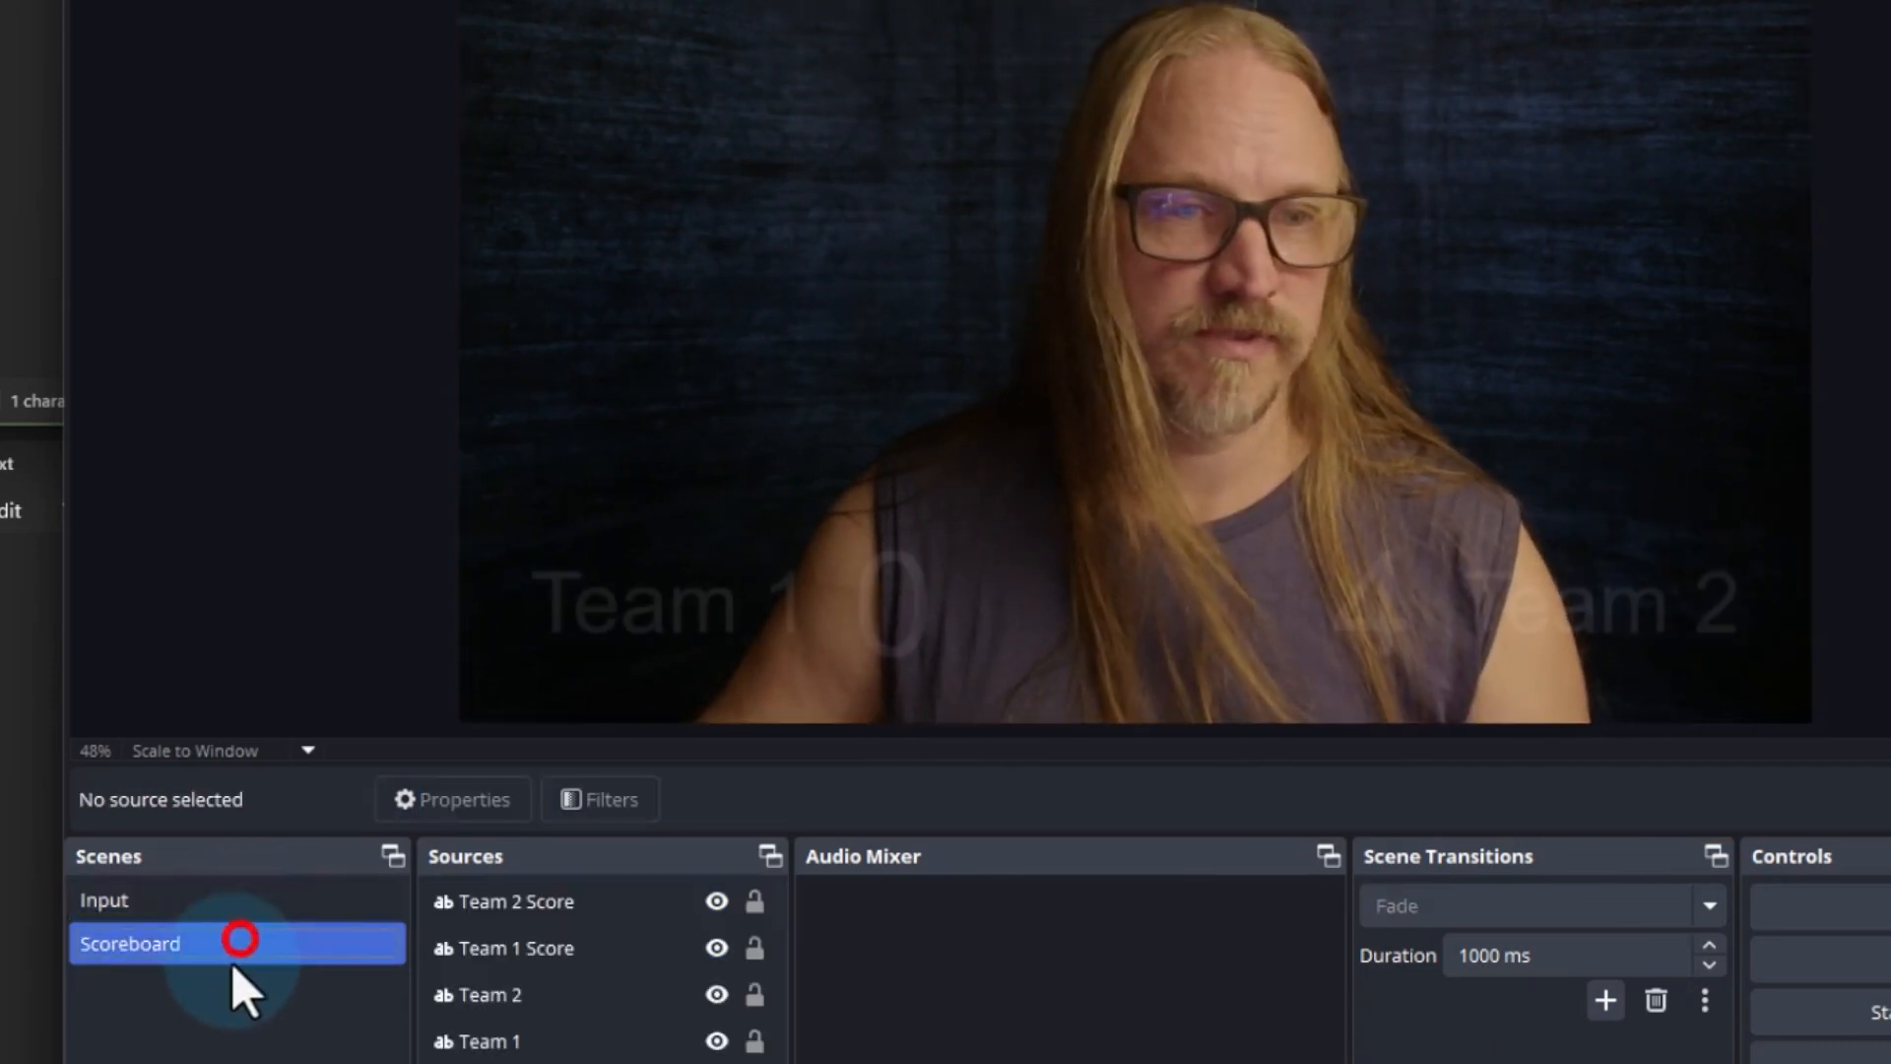
{"action": "left_click", "coordinate": [443, 950]}
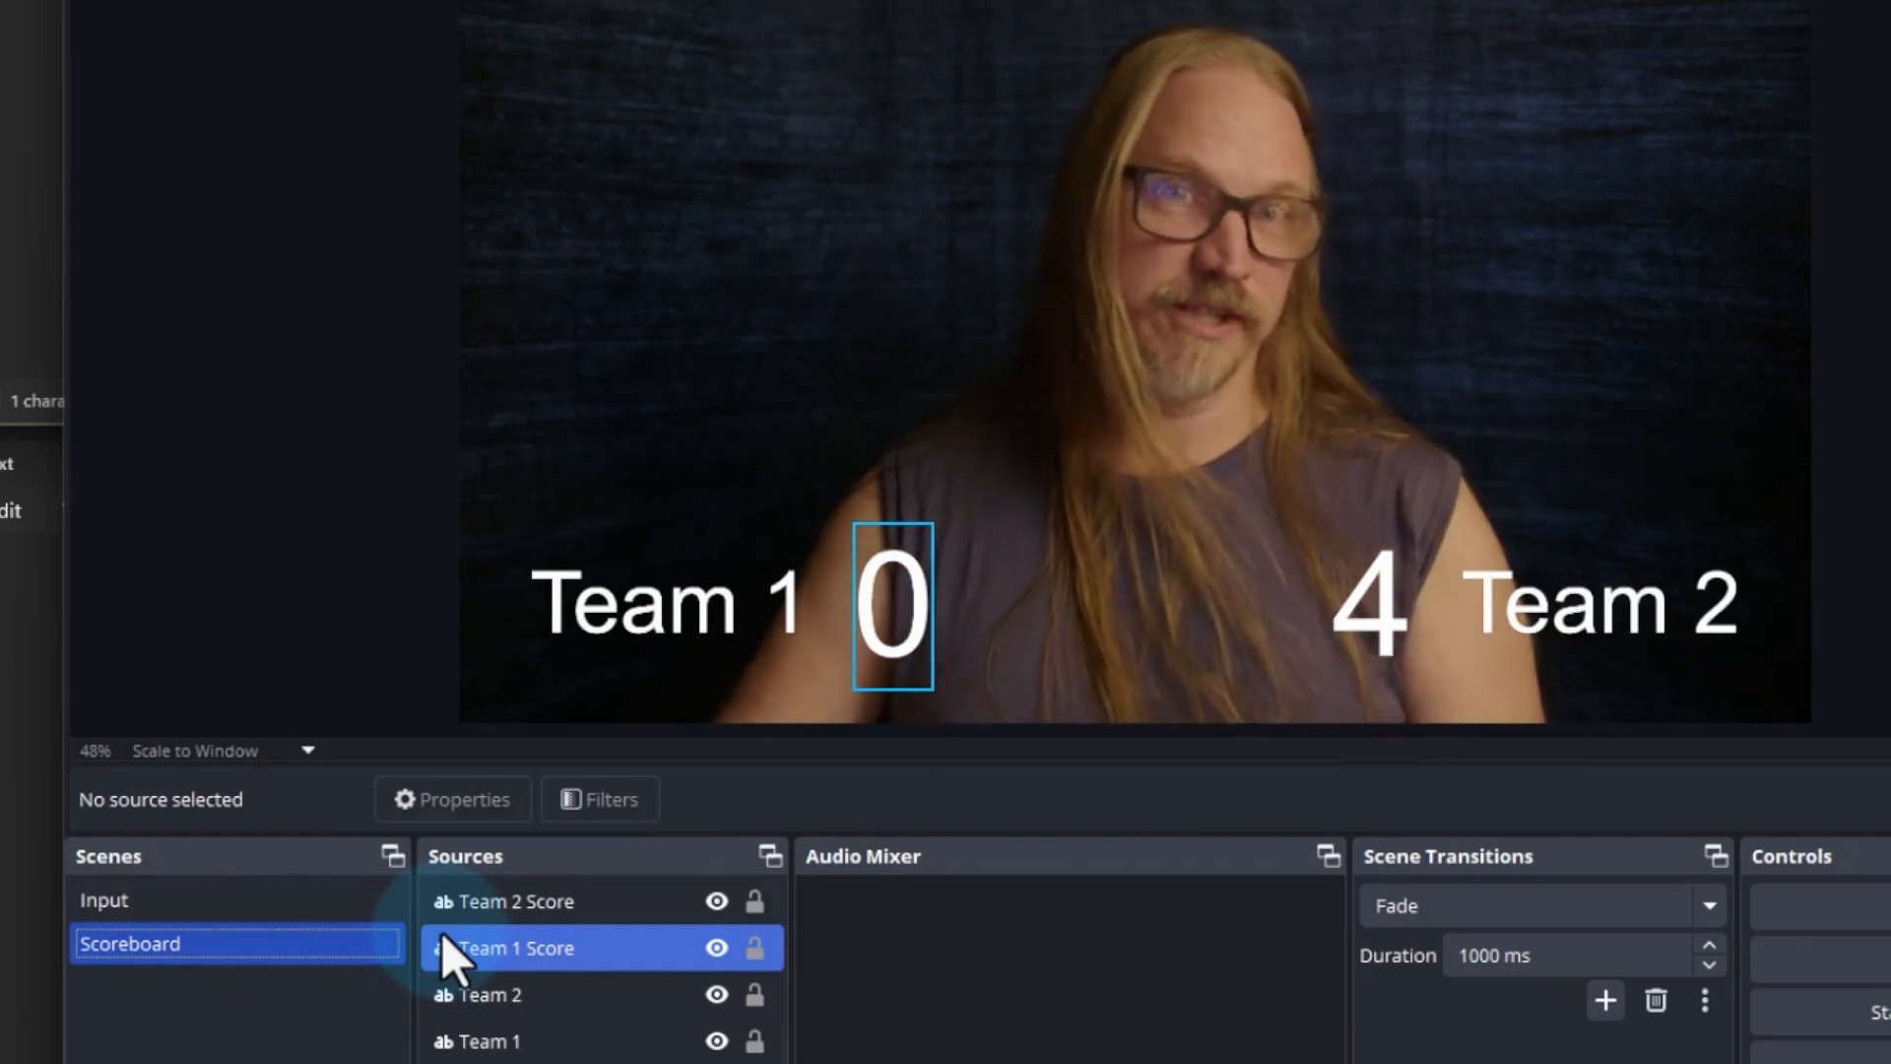
{"action": "left_click", "coordinate": [453, 916]}
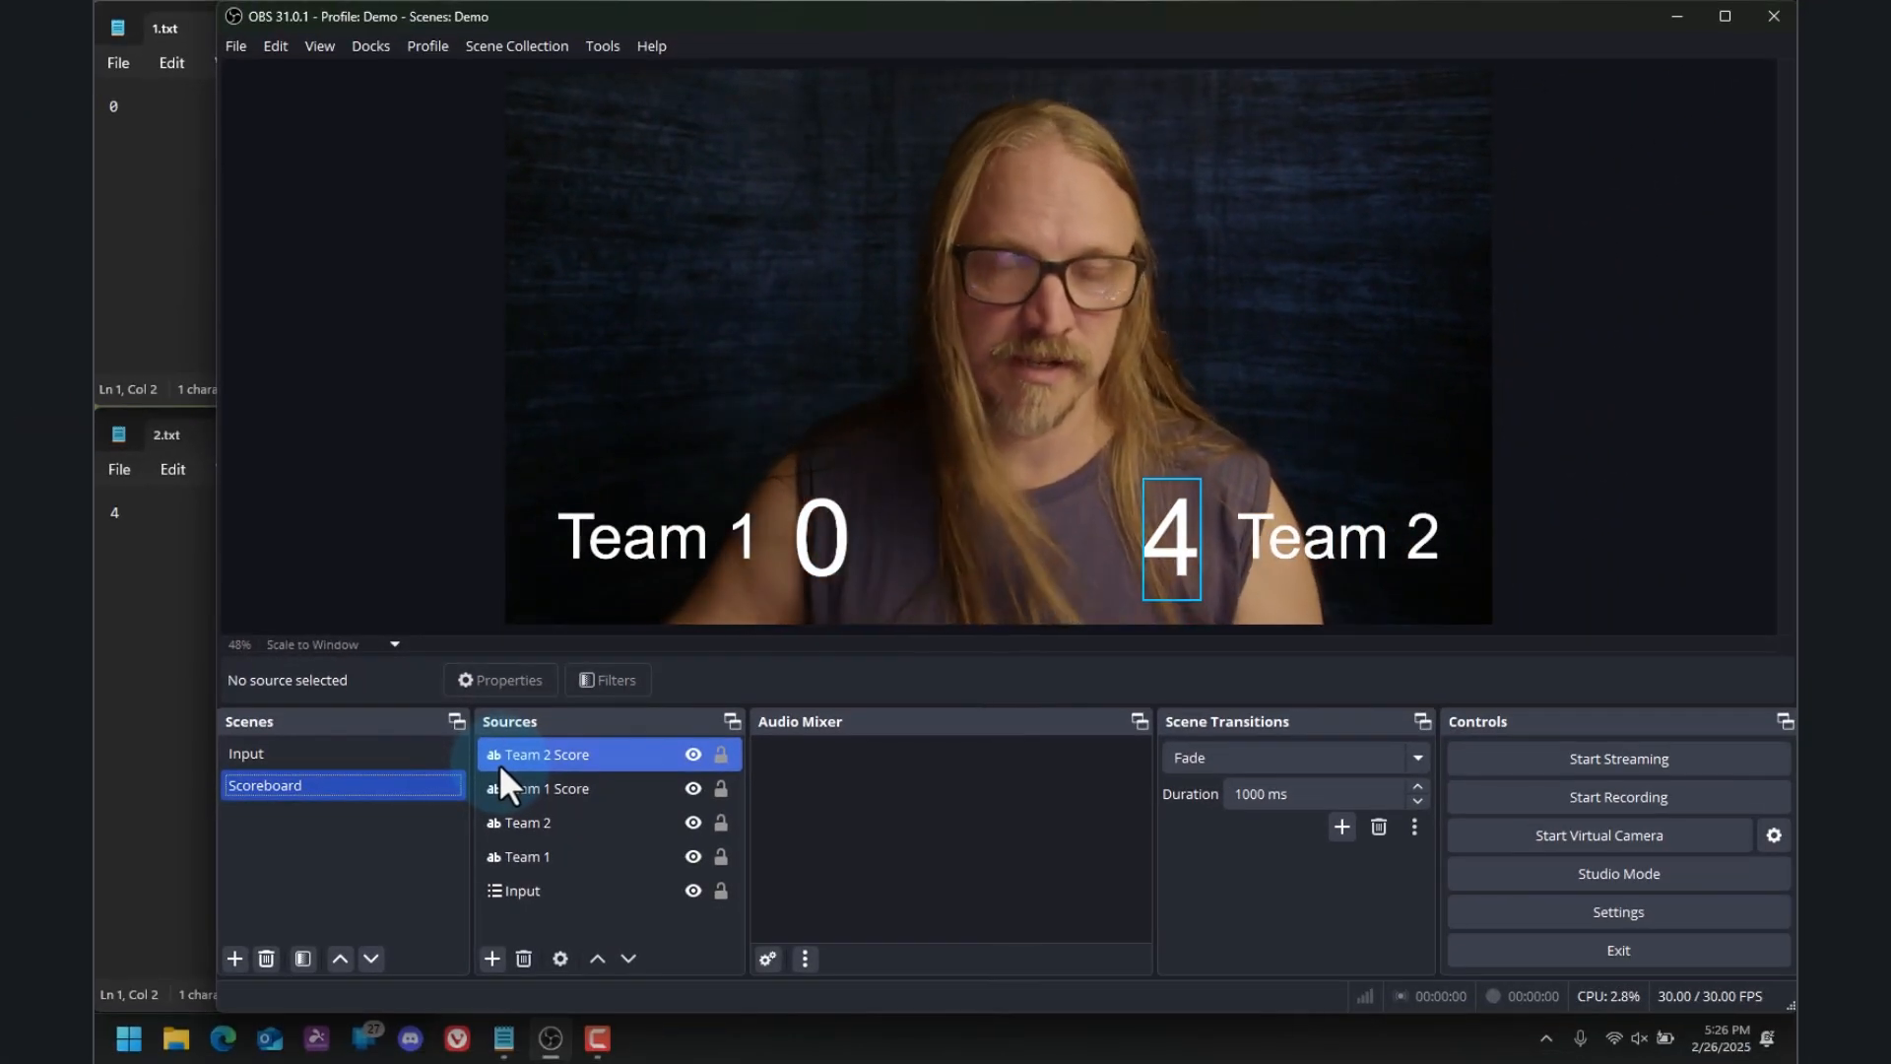
{"action": "left_click", "coordinate": [530, 790]}
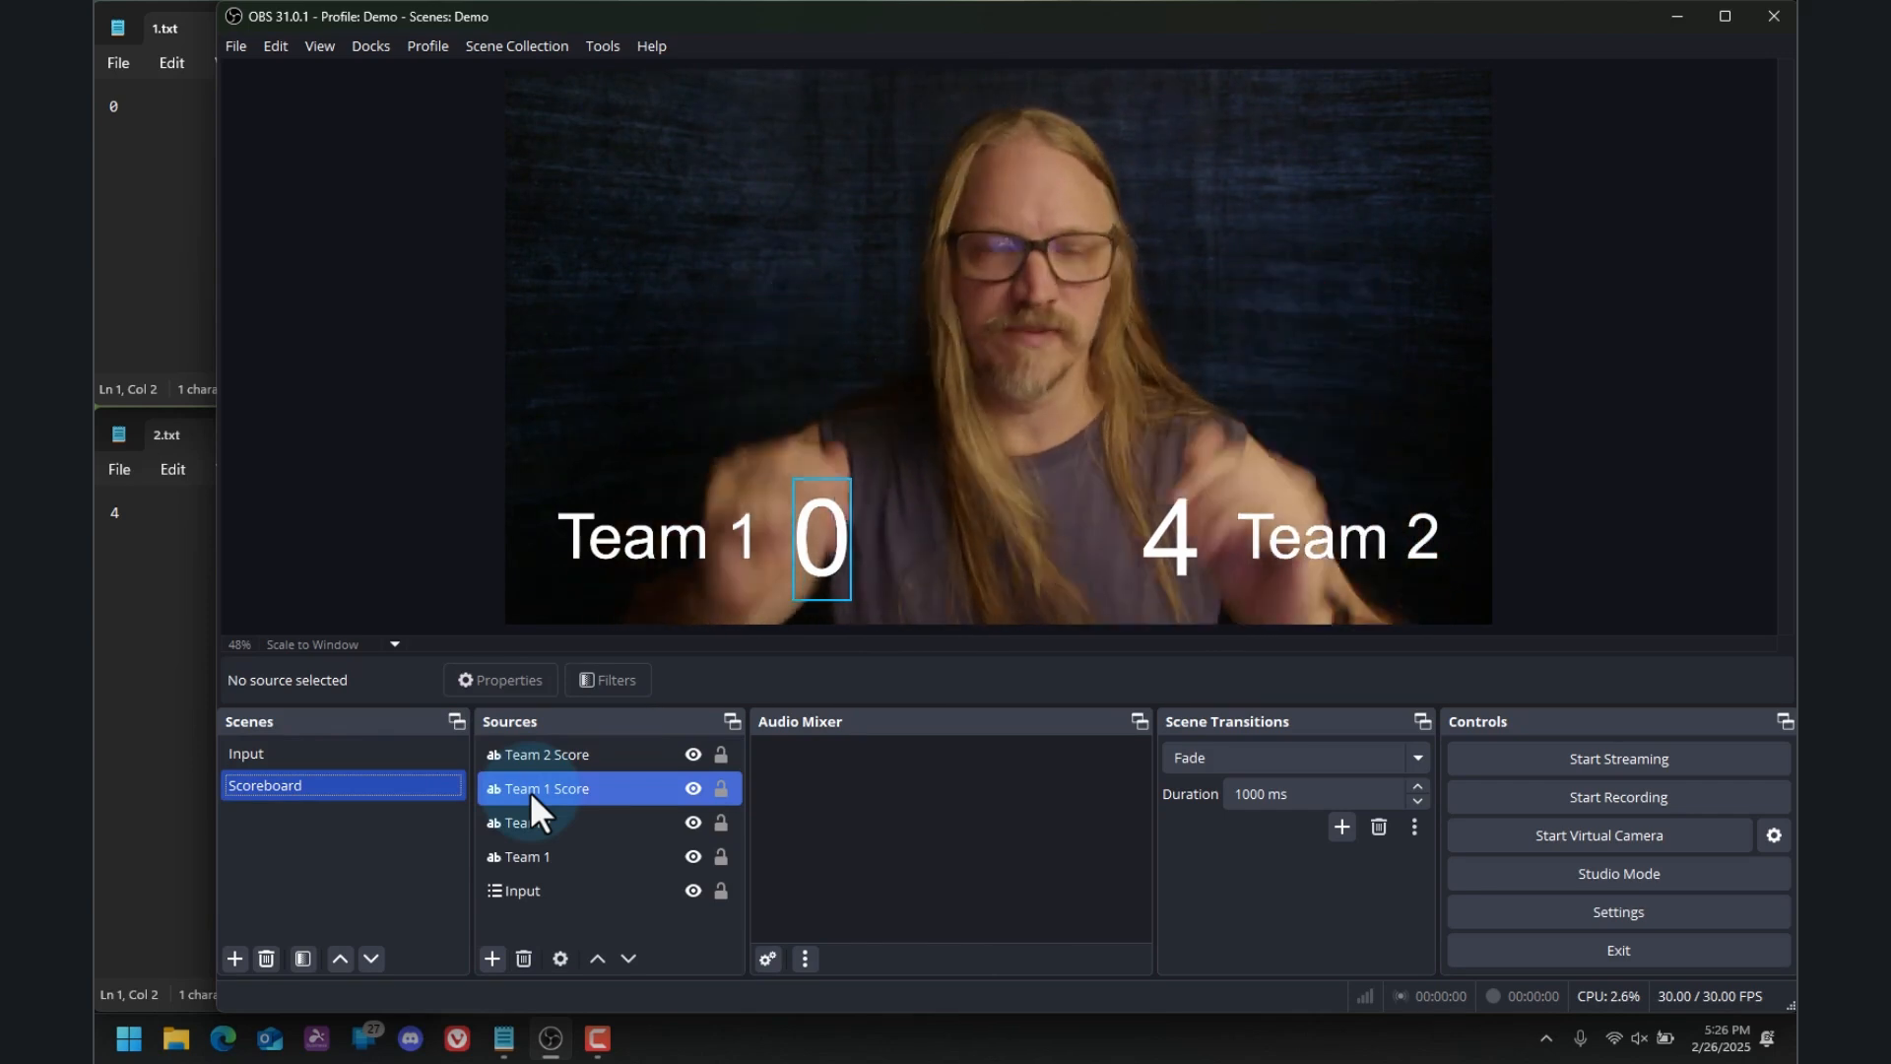
{"action": "left_click", "coordinate": [535, 823]}
{"action": "left_click", "coordinate": [557, 858]}
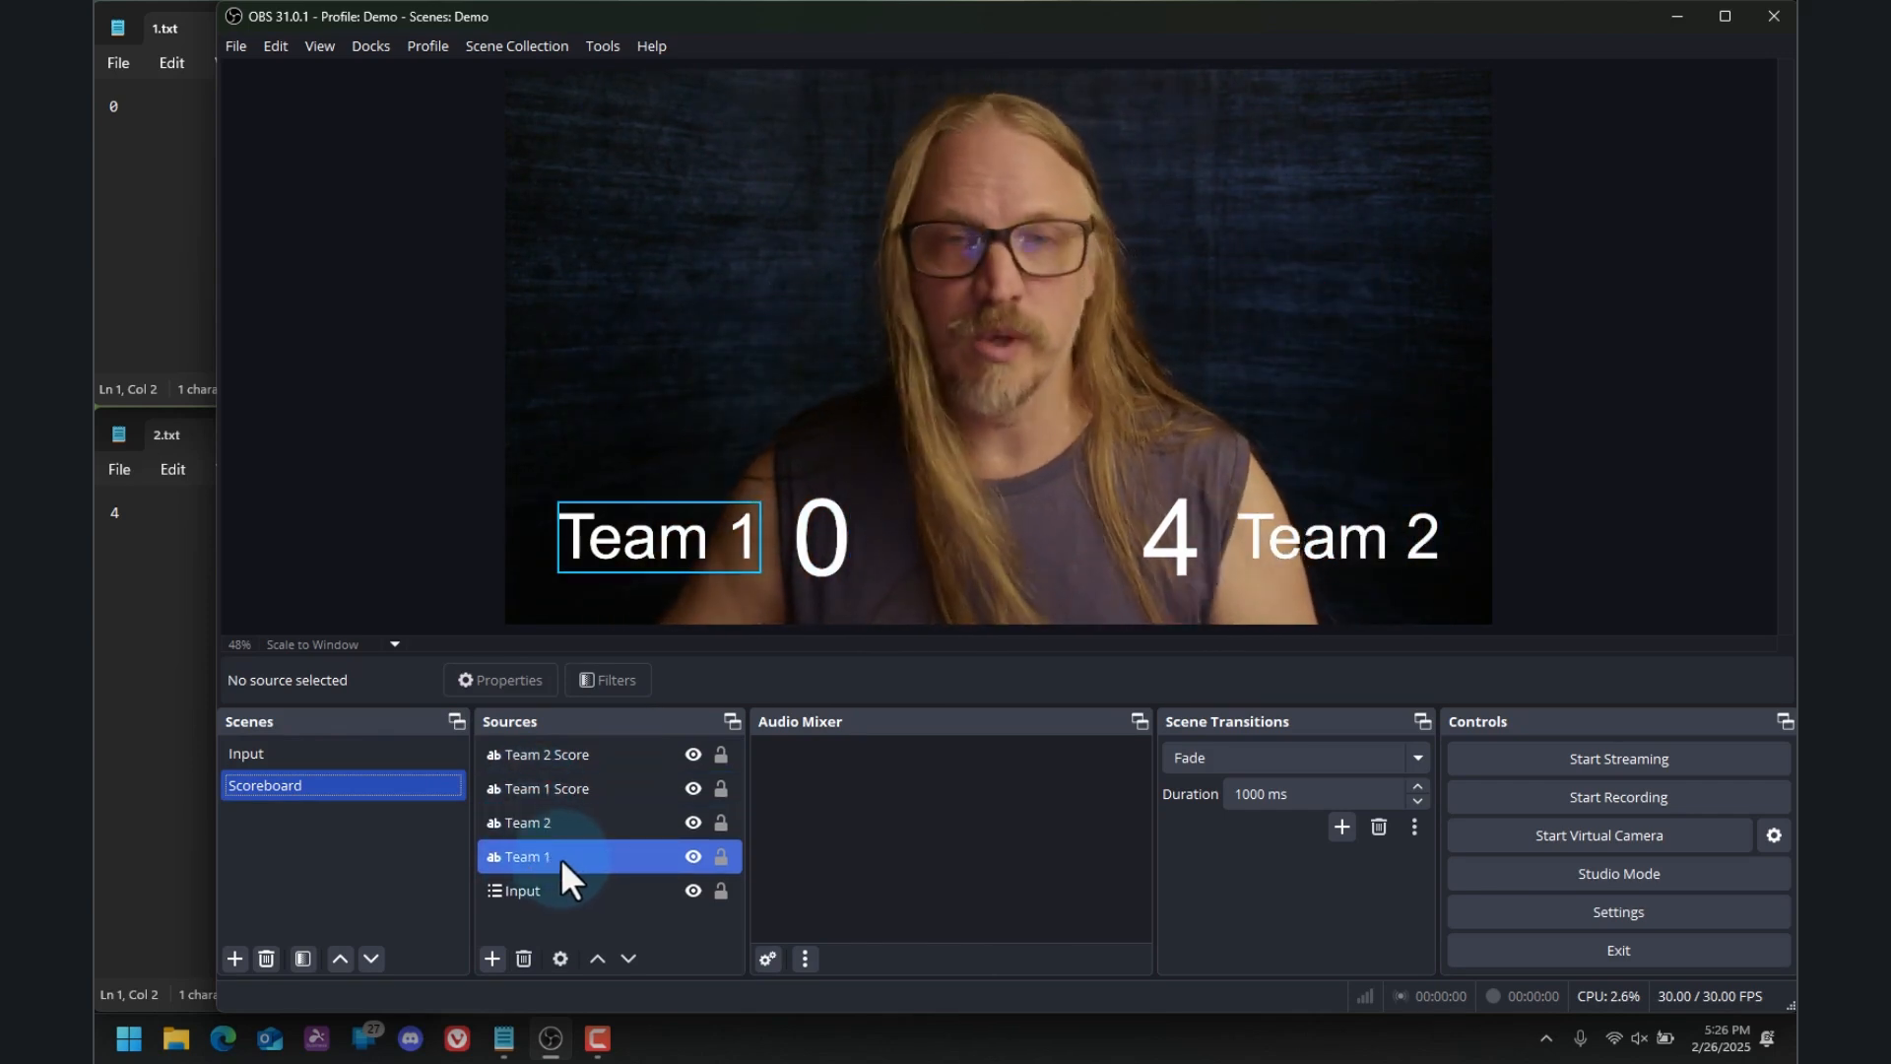
{"action": "left_click", "coordinate": [579, 926]}
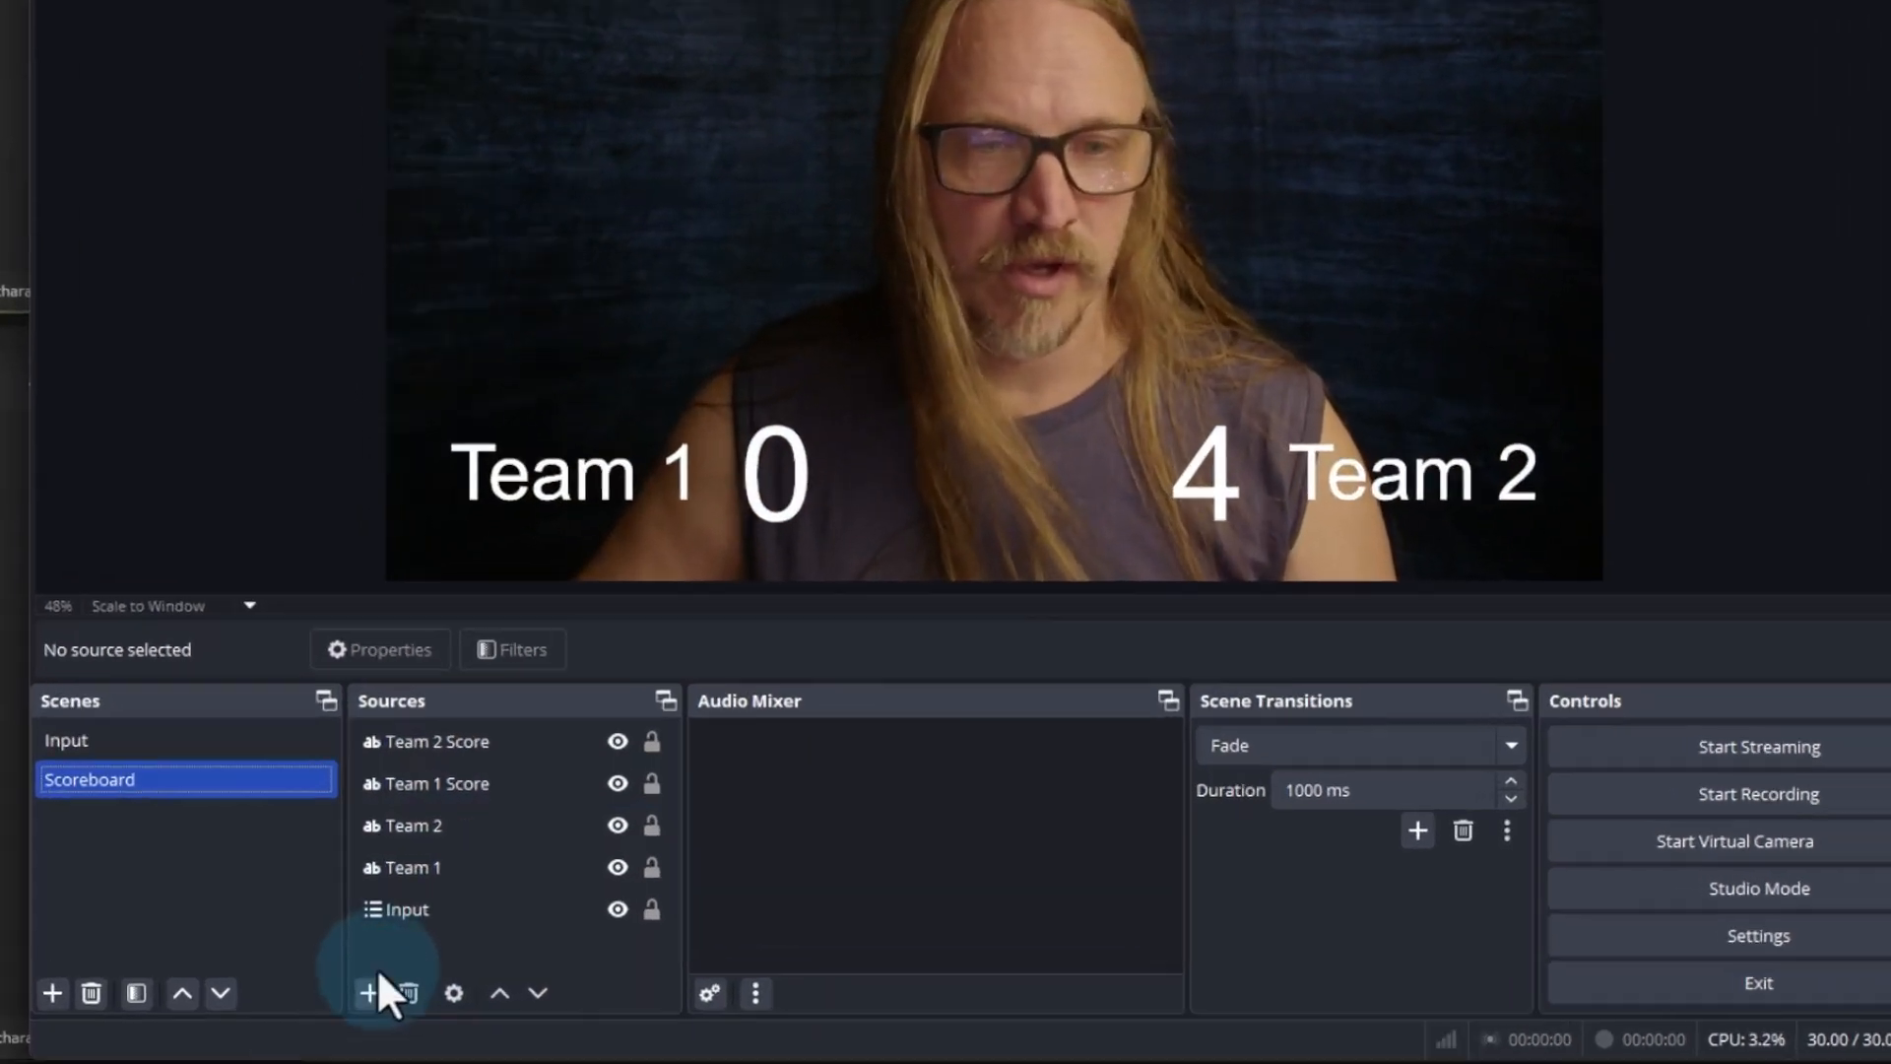
{"action": "left_click", "coordinate": [393, 939]}
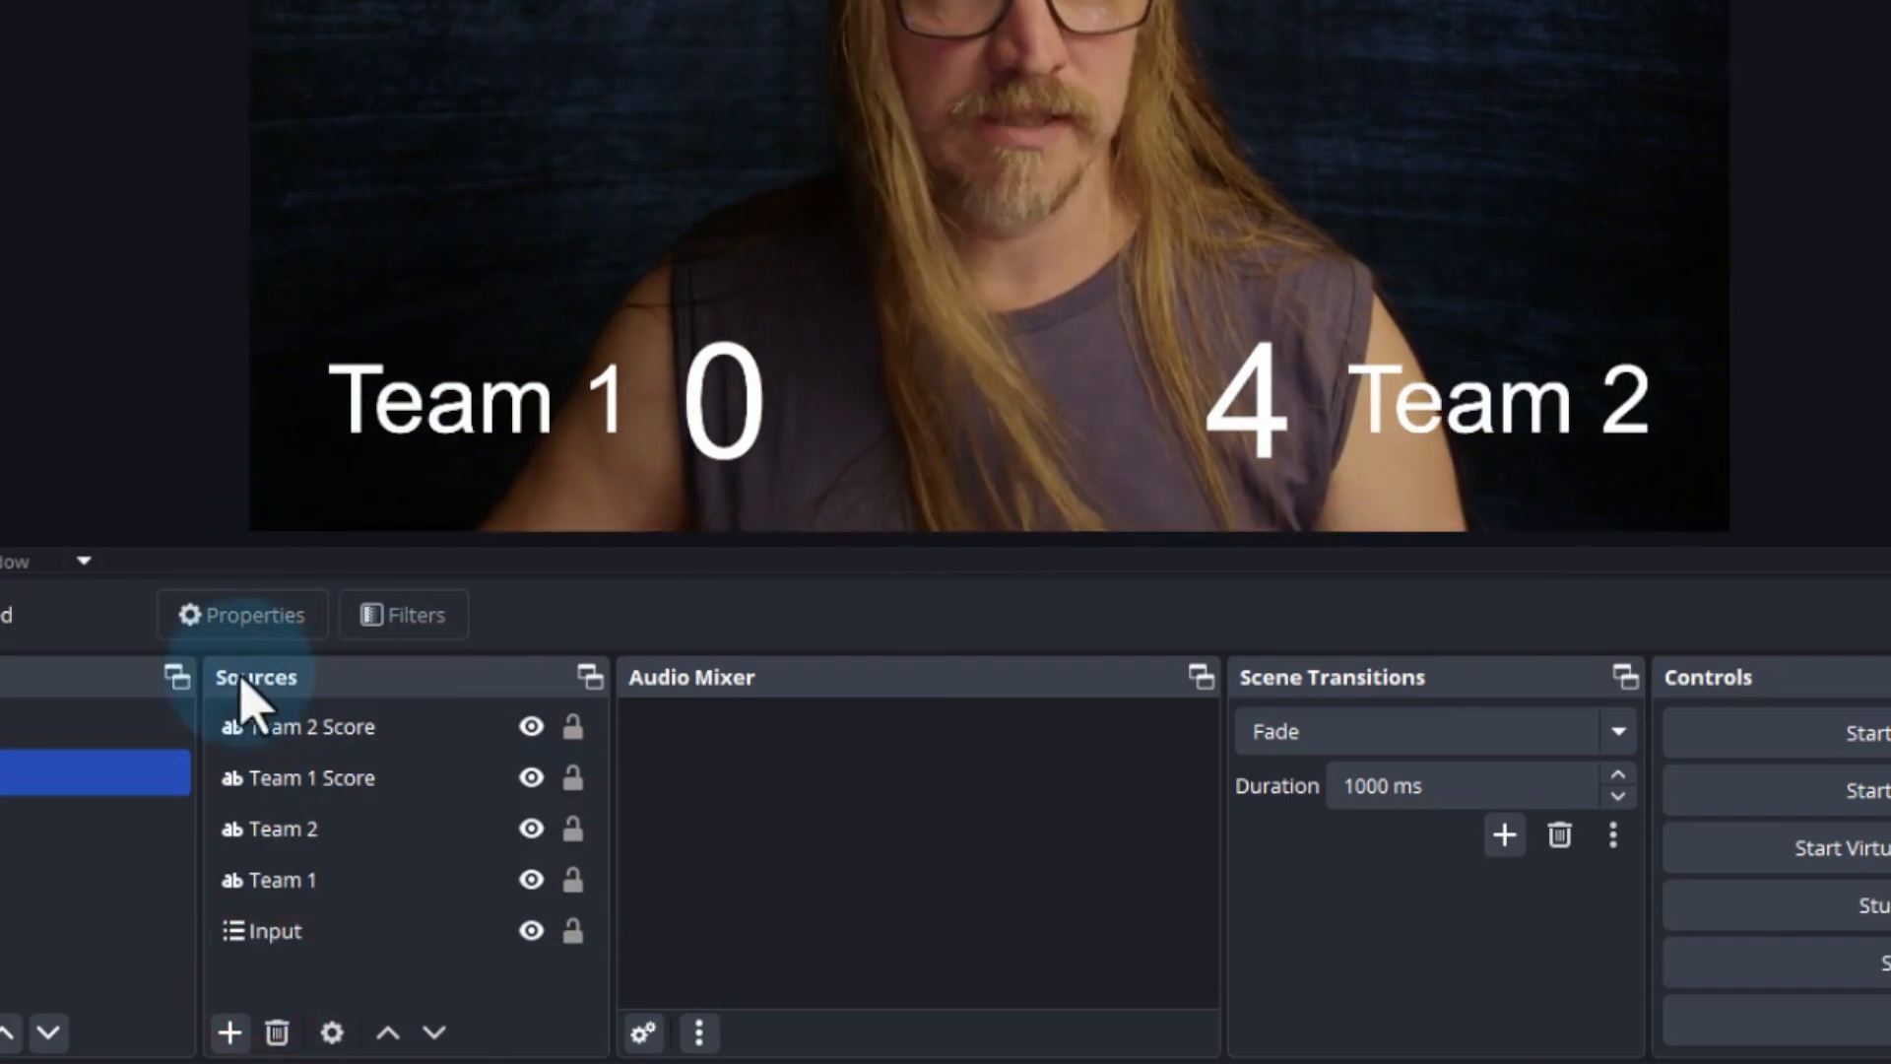
Add a new group named Scores Lower 3rd to the Scoreboard scene's sources
{"action": "left_click", "coordinate": [229, 1032]}
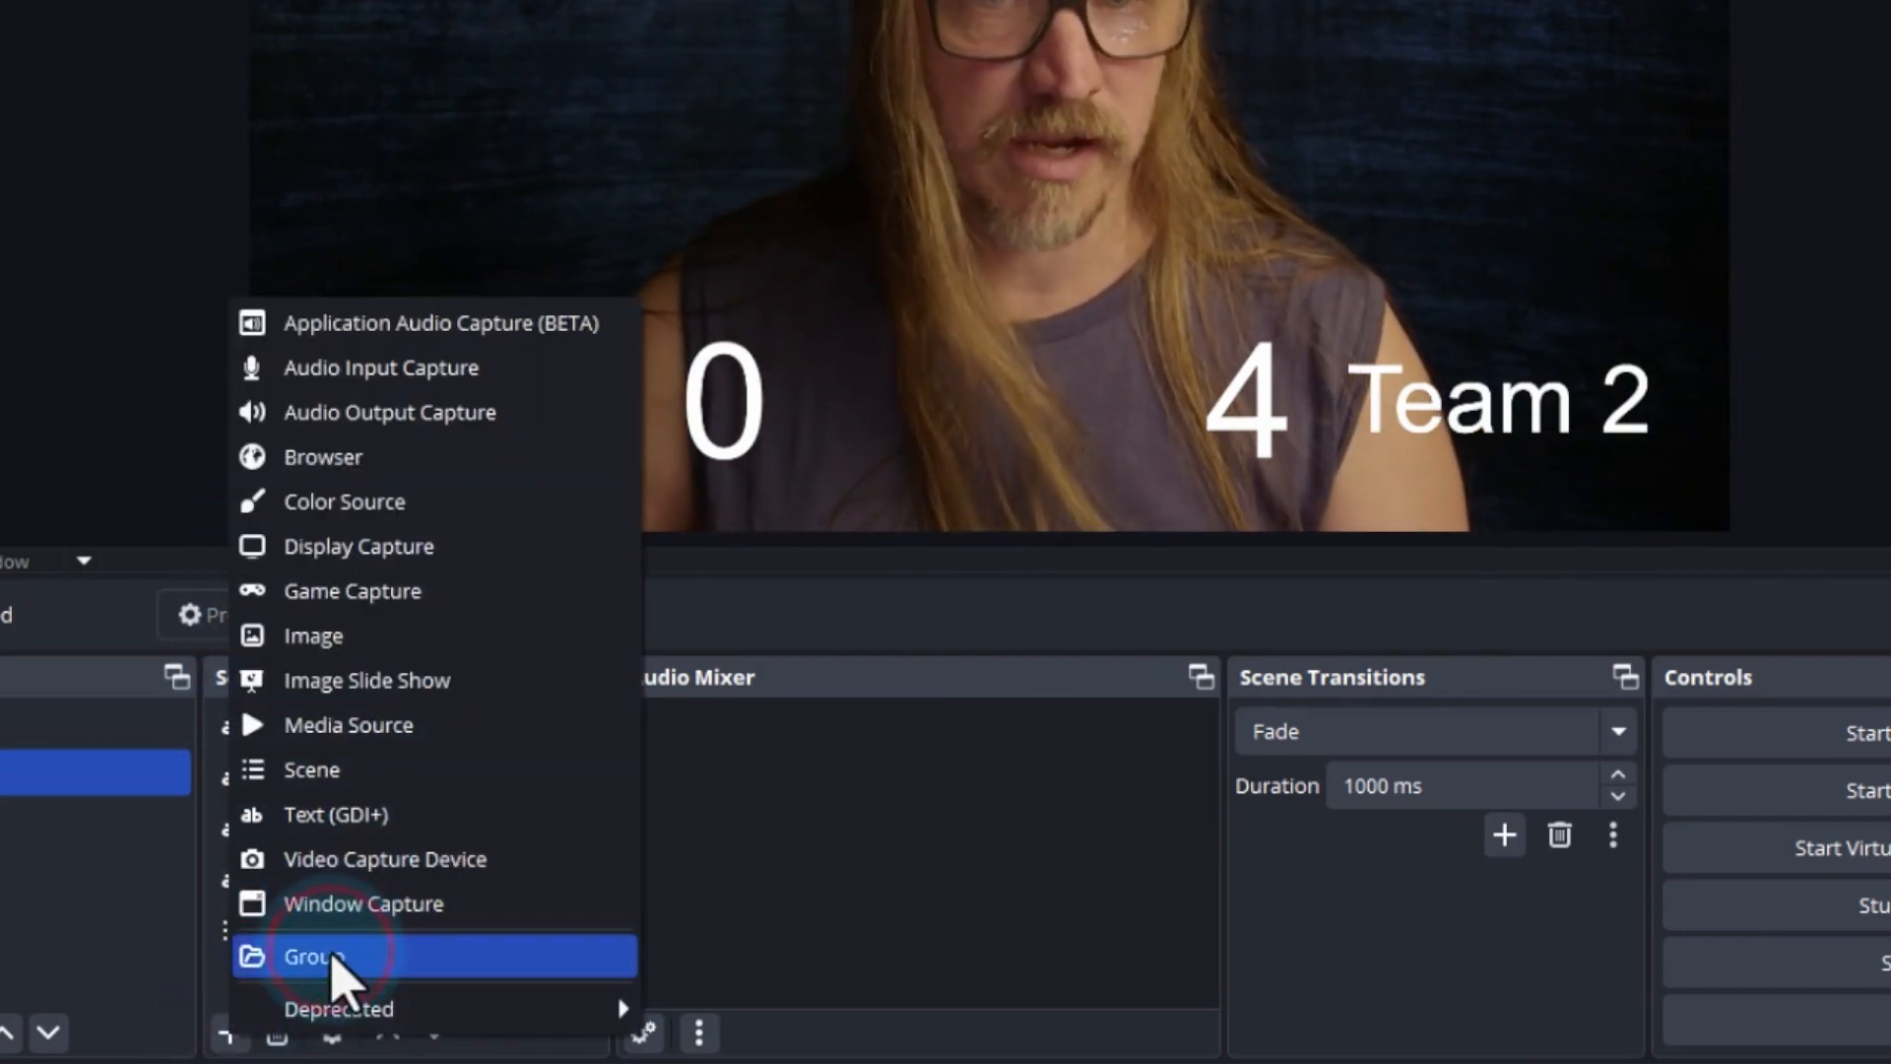
{"action": "left_click", "coordinate": [332, 957]}
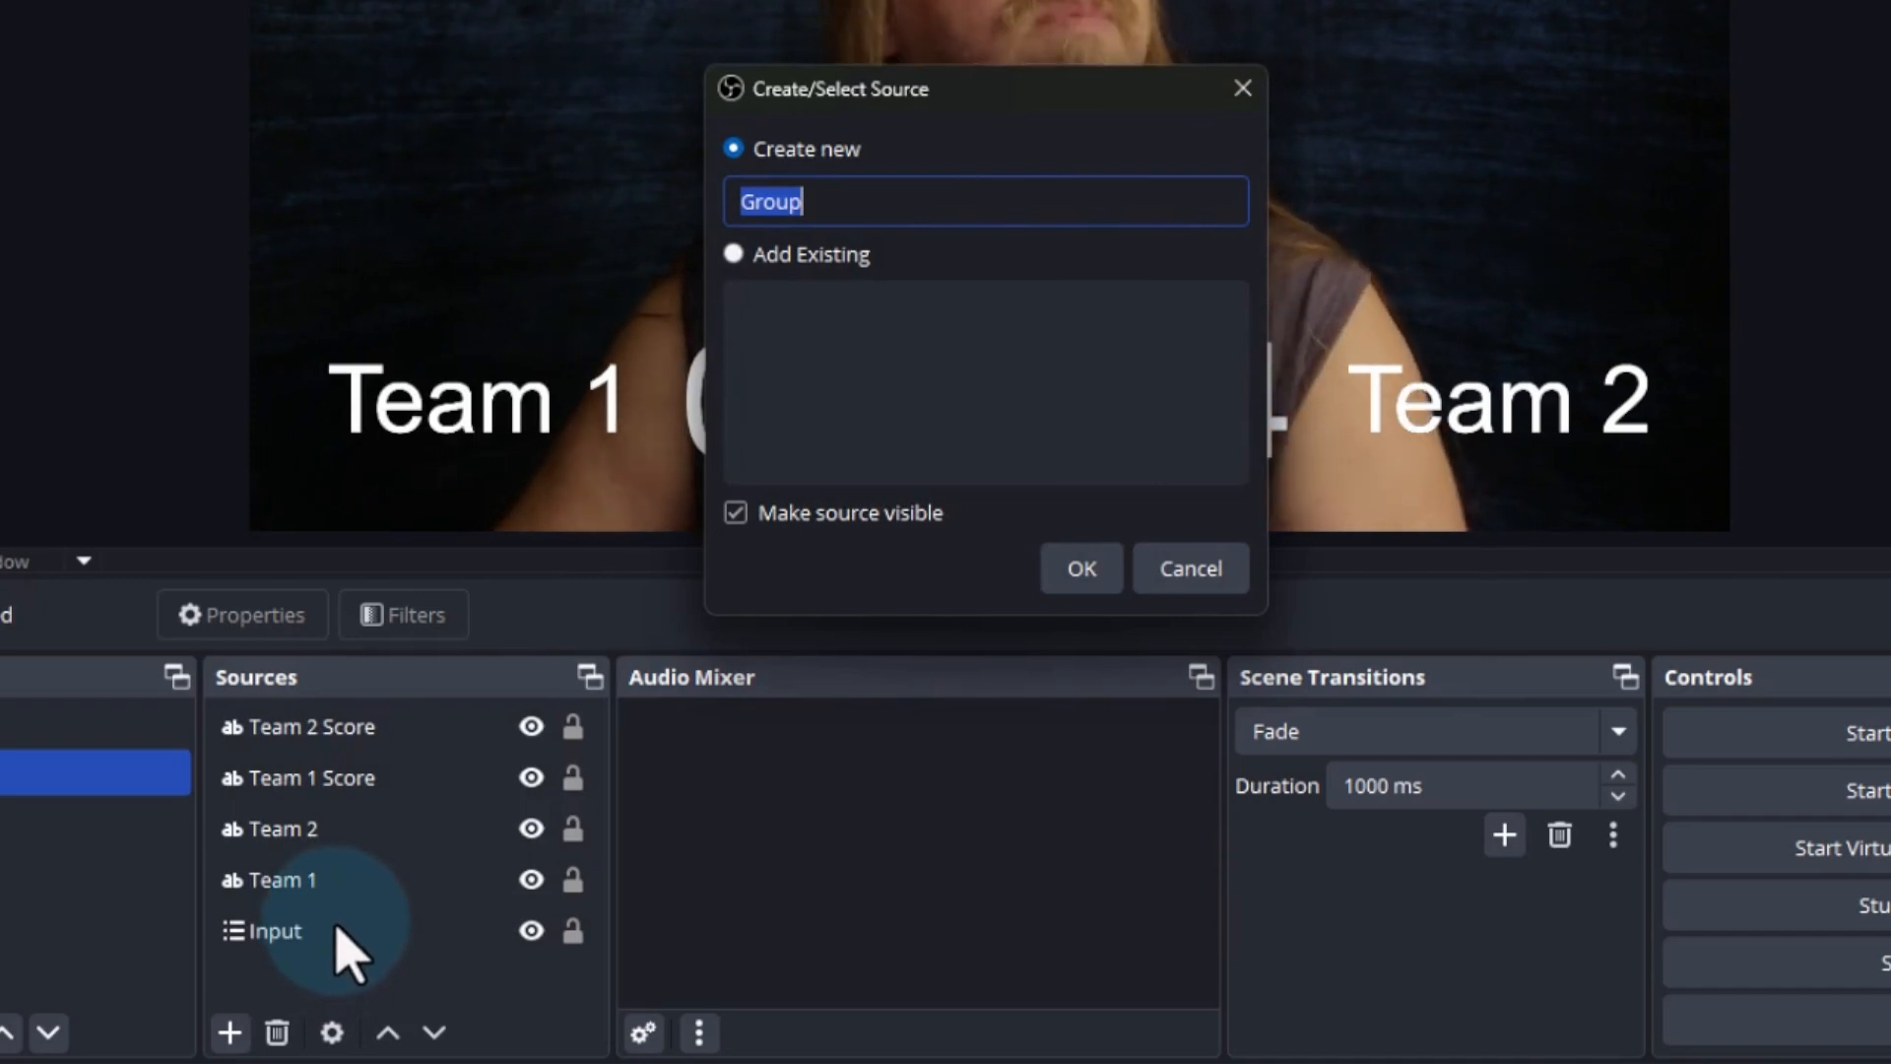
{"action": "type", "text": "Scores Lower 3rd"}
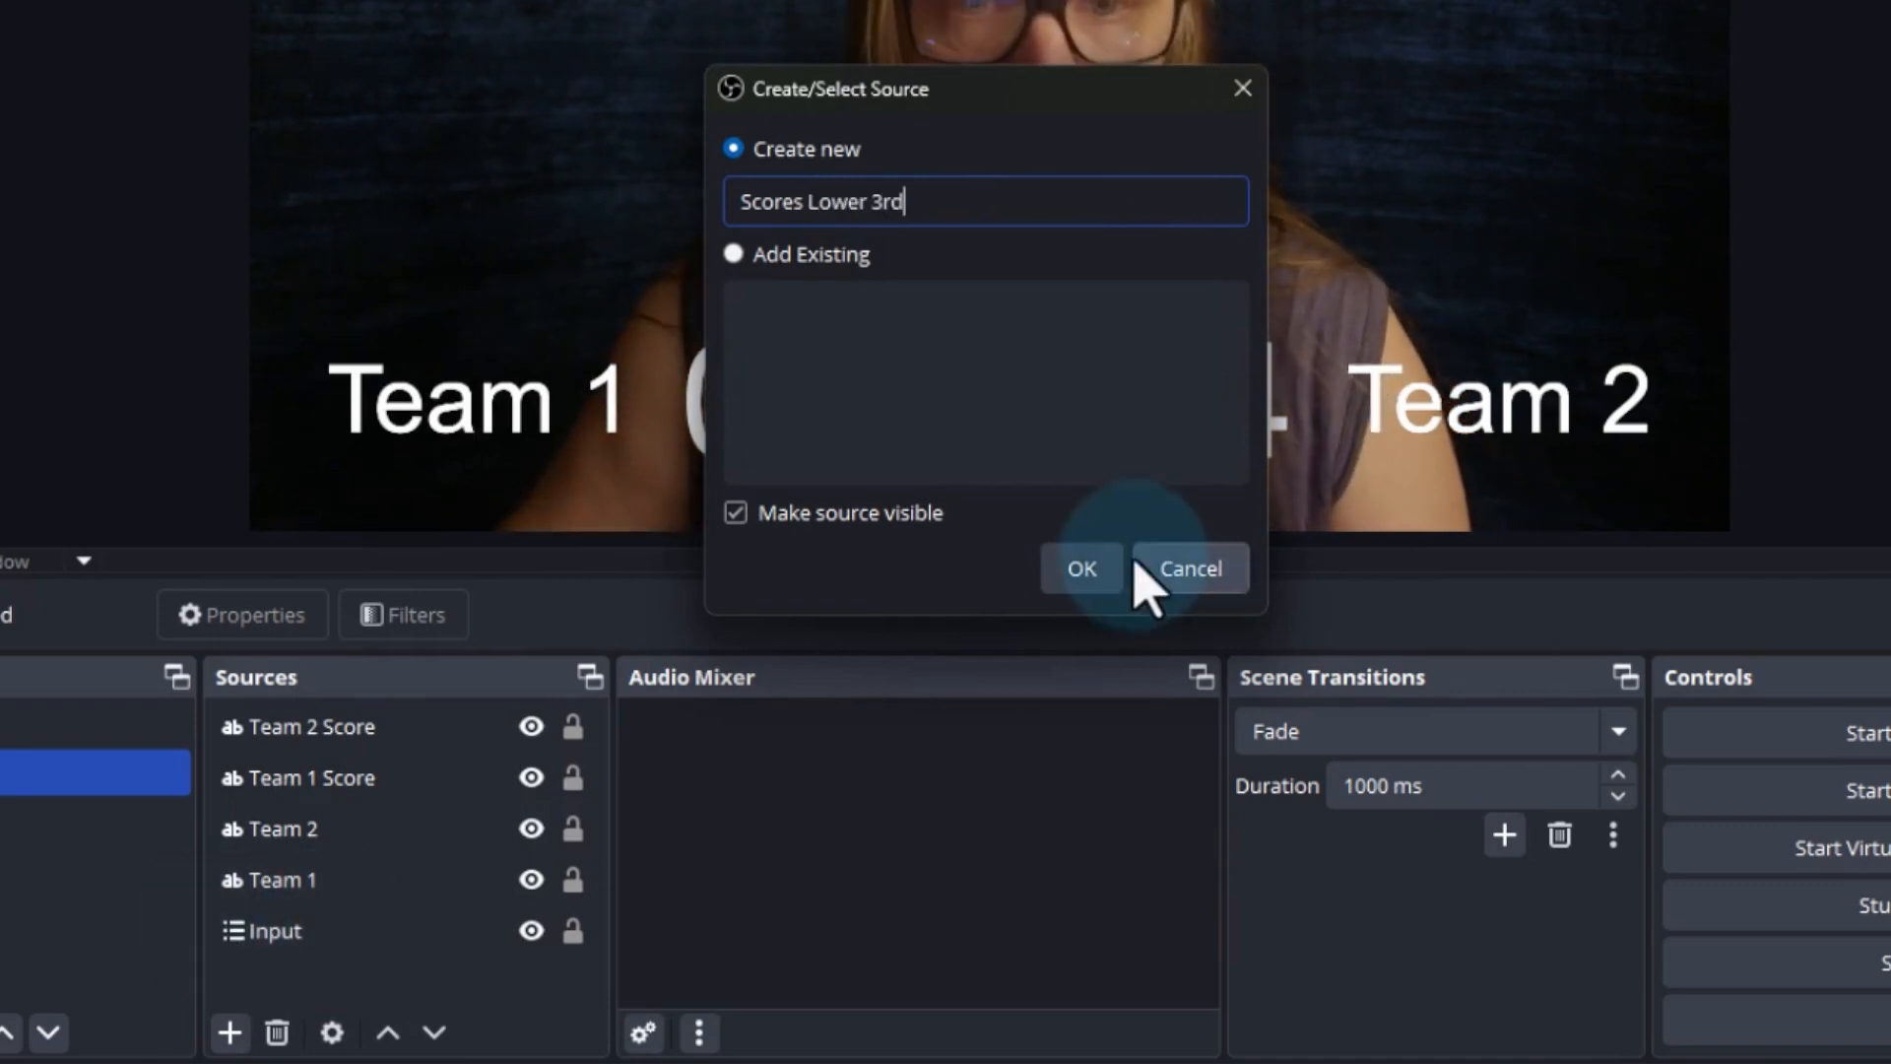
{"action": "left_click", "coordinate": [1083, 568]}
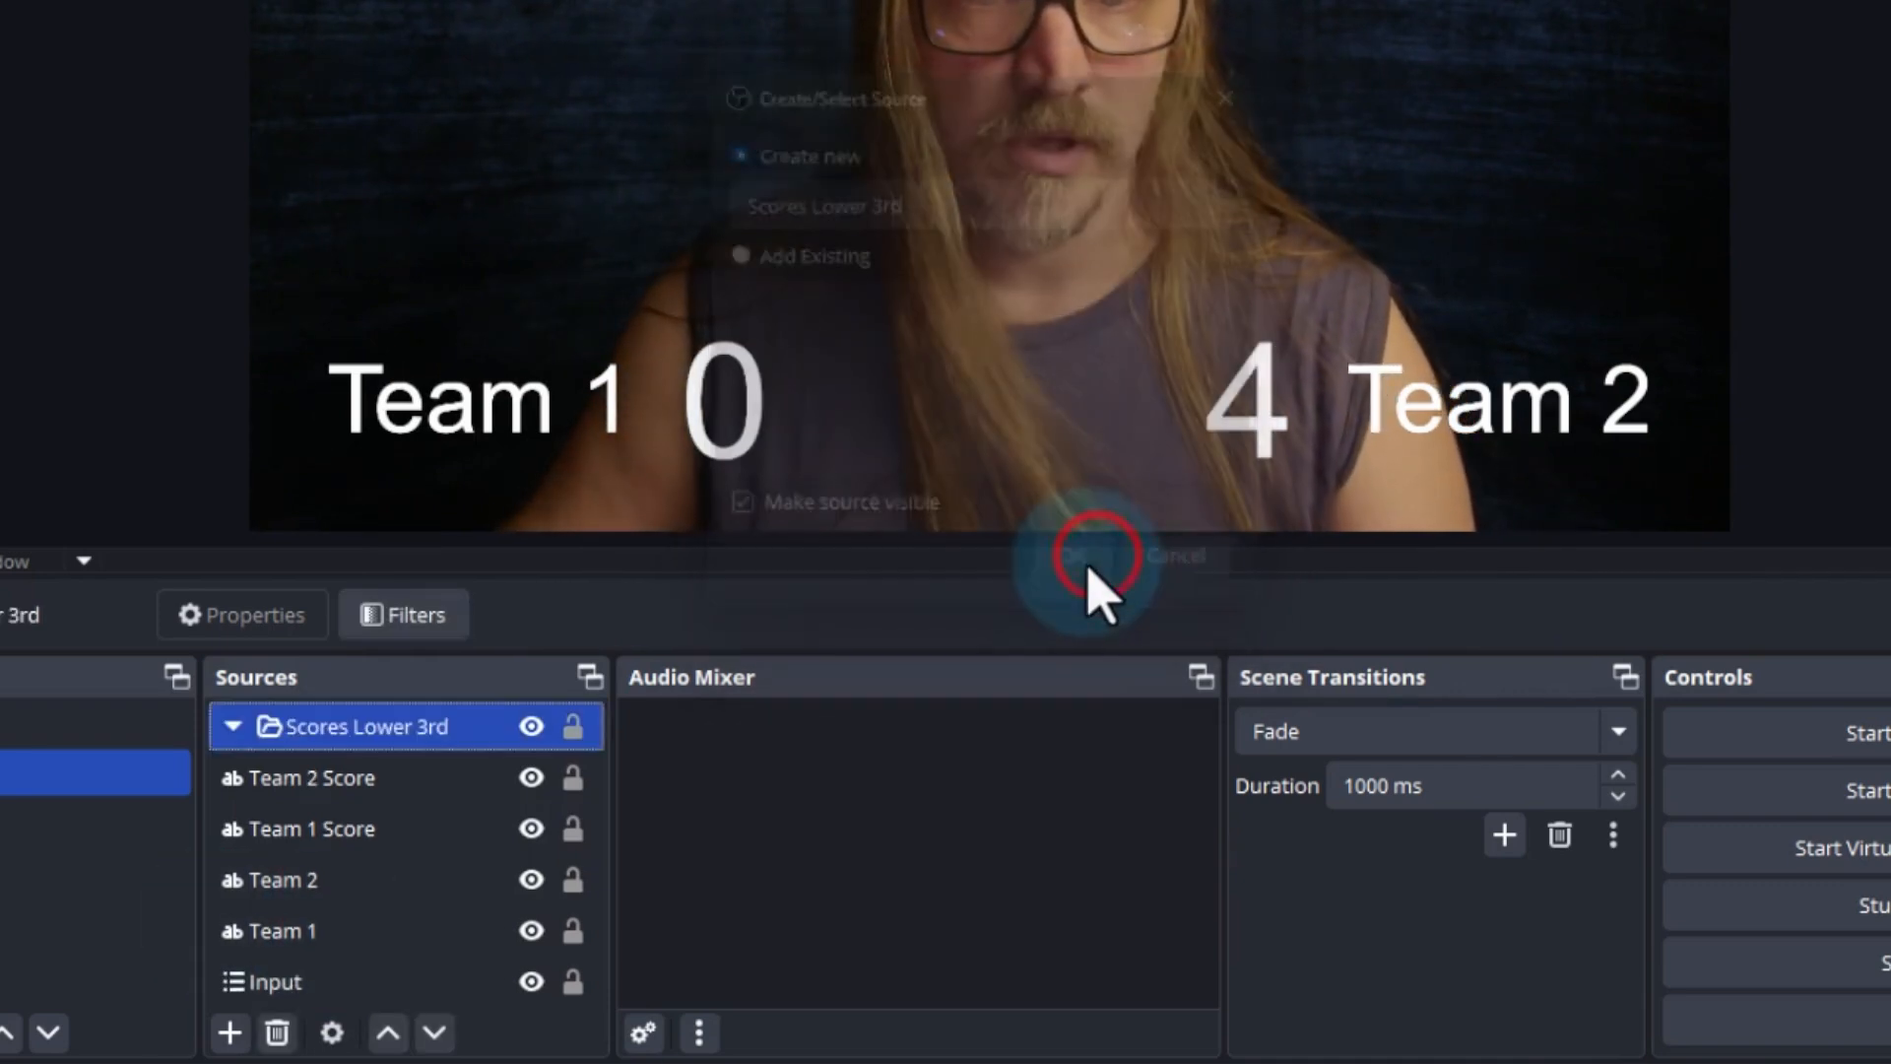
Move the Team 2 Score, Team 1 Score, Team 2 and Team 1 sources together into the Scores Lower 3rd group
{"action": "left_click", "coordinate": [325, 780]}
{"action": "left_click", "coordinate": [311, 937], "text": "shift"}
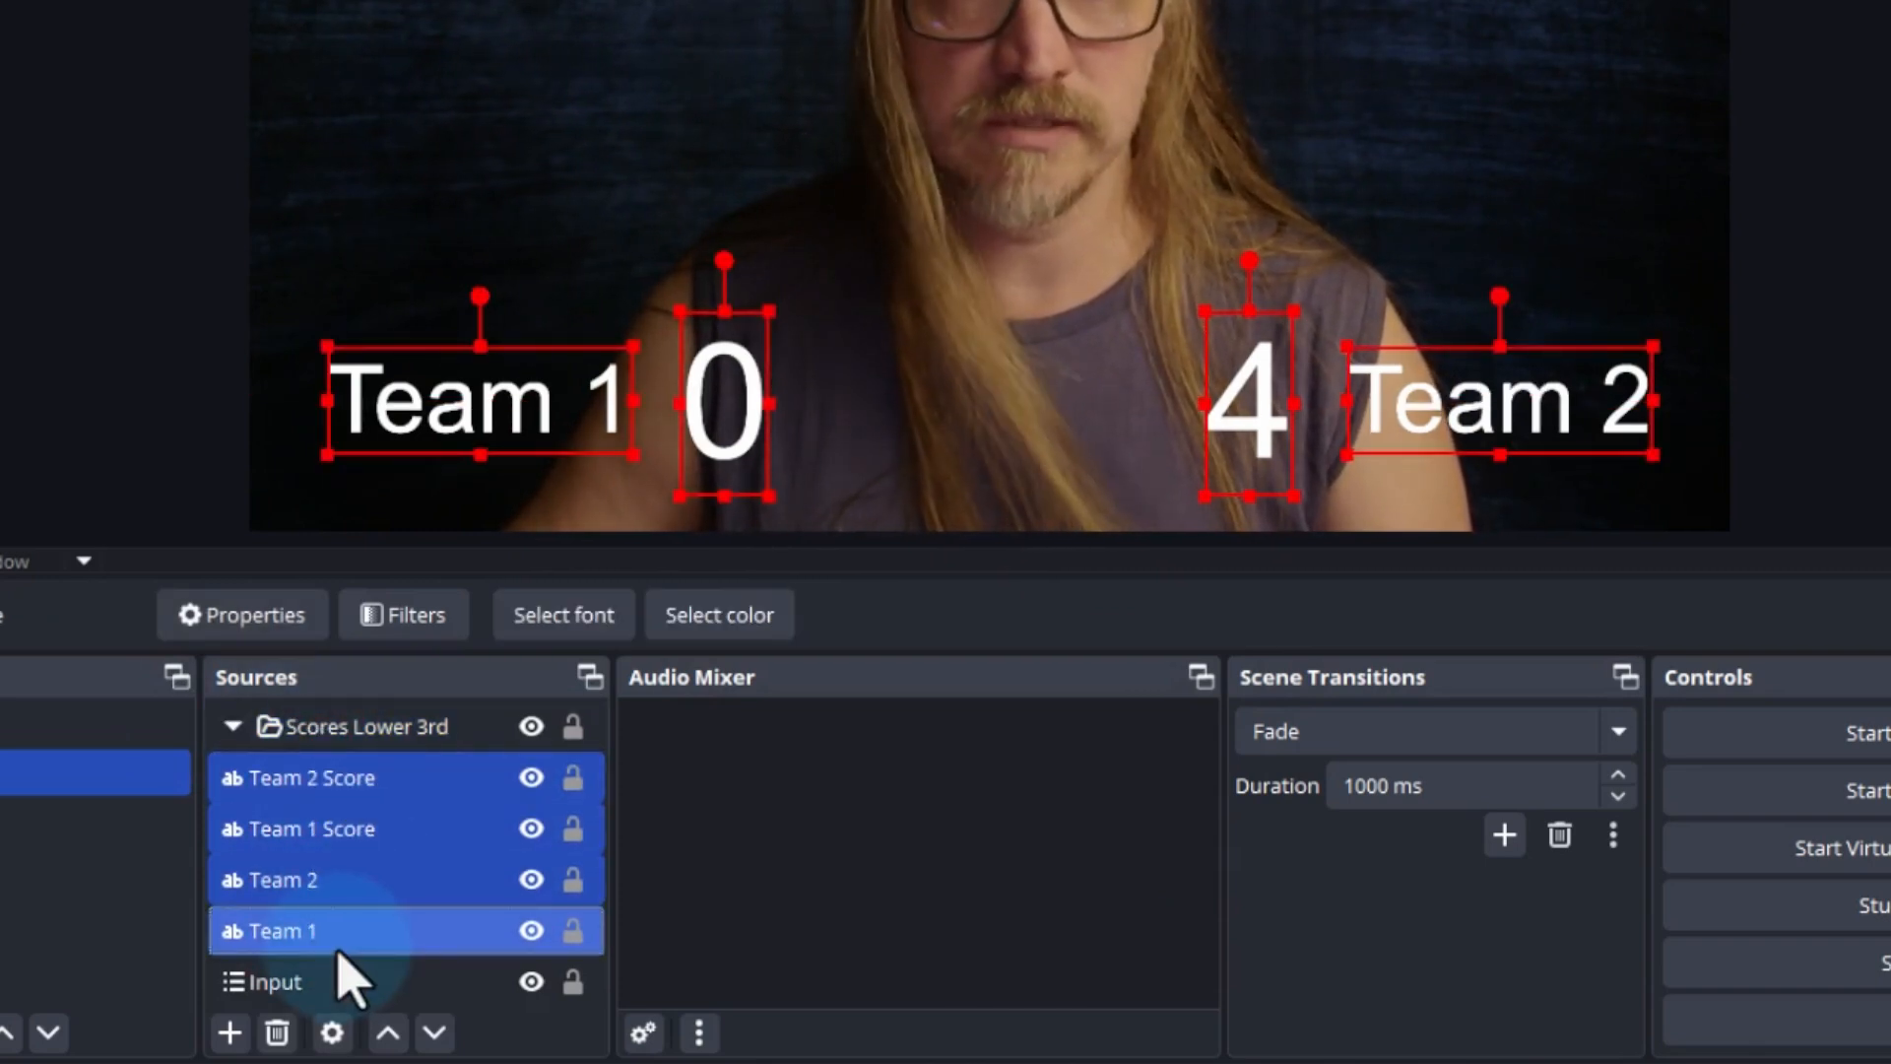
{"action": "left_click_drag", "start_coordinate": [346, 785], "coordinate": [366, 745]}
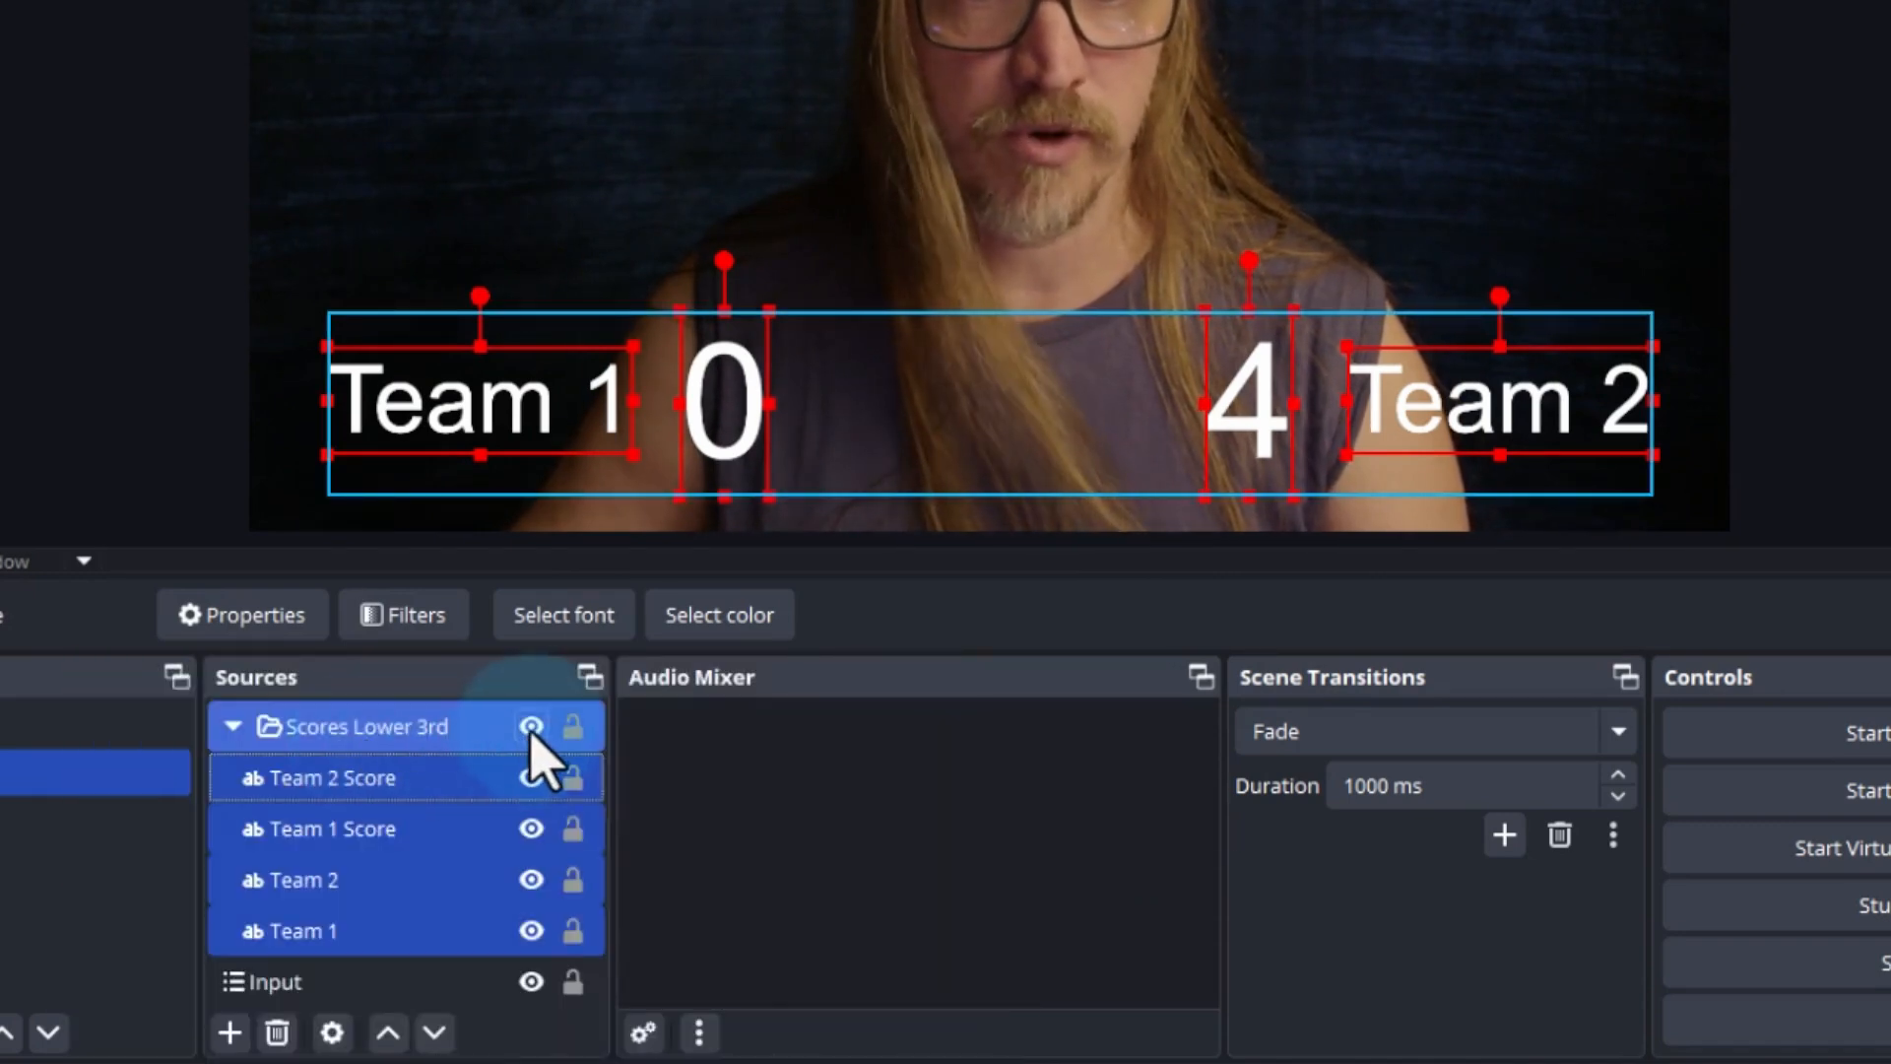
Toggle the Scores Lower 3rd group's visibility off and on repeatedly to check the whole overlay, leaving it visible
{"action": "left_click", "coordinate": [531, 727]}
{"action": "left_click", "coordinate": [531, 727]}
{"action": "left_click", "coordinate": [531, 727]}
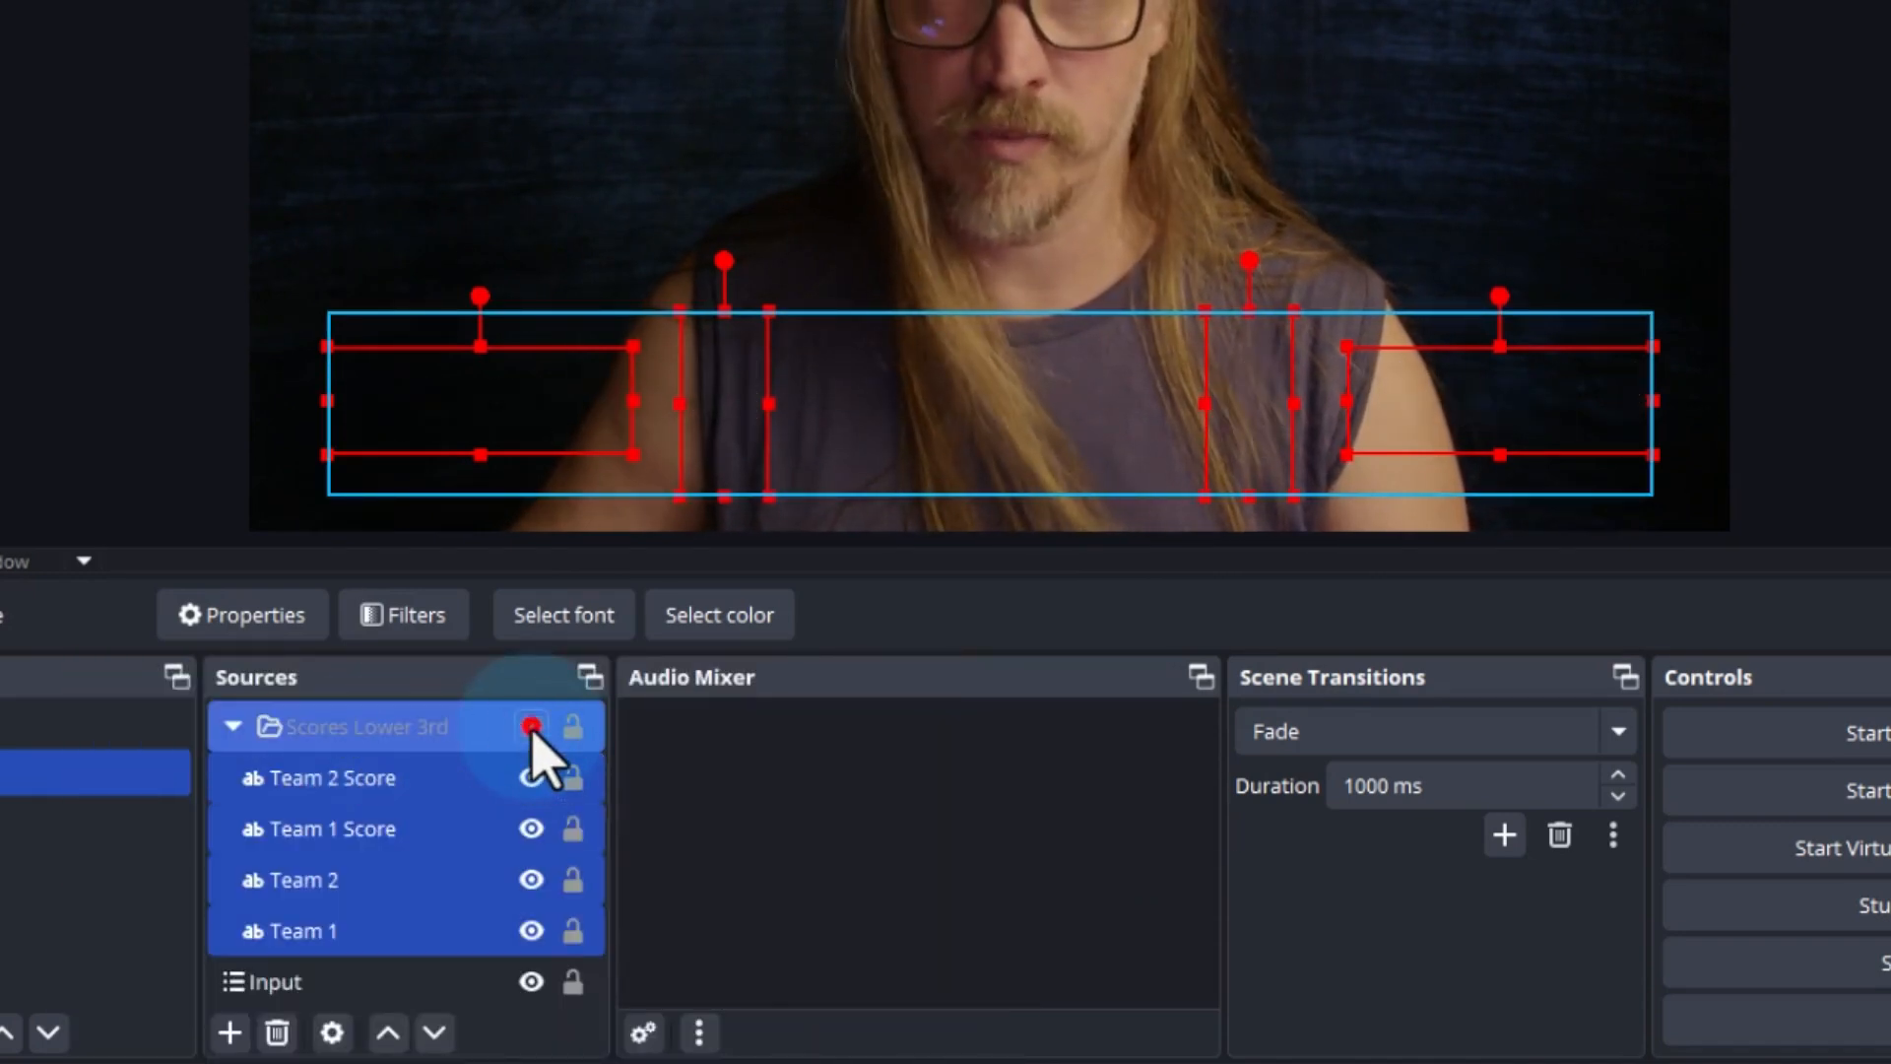
{"action": "left_click", "coordinate": [531, 727]}
{"action": "left_click", "coordinate": [529, 729]}
{"action": "left_click", "coordinate": [522, 729]}
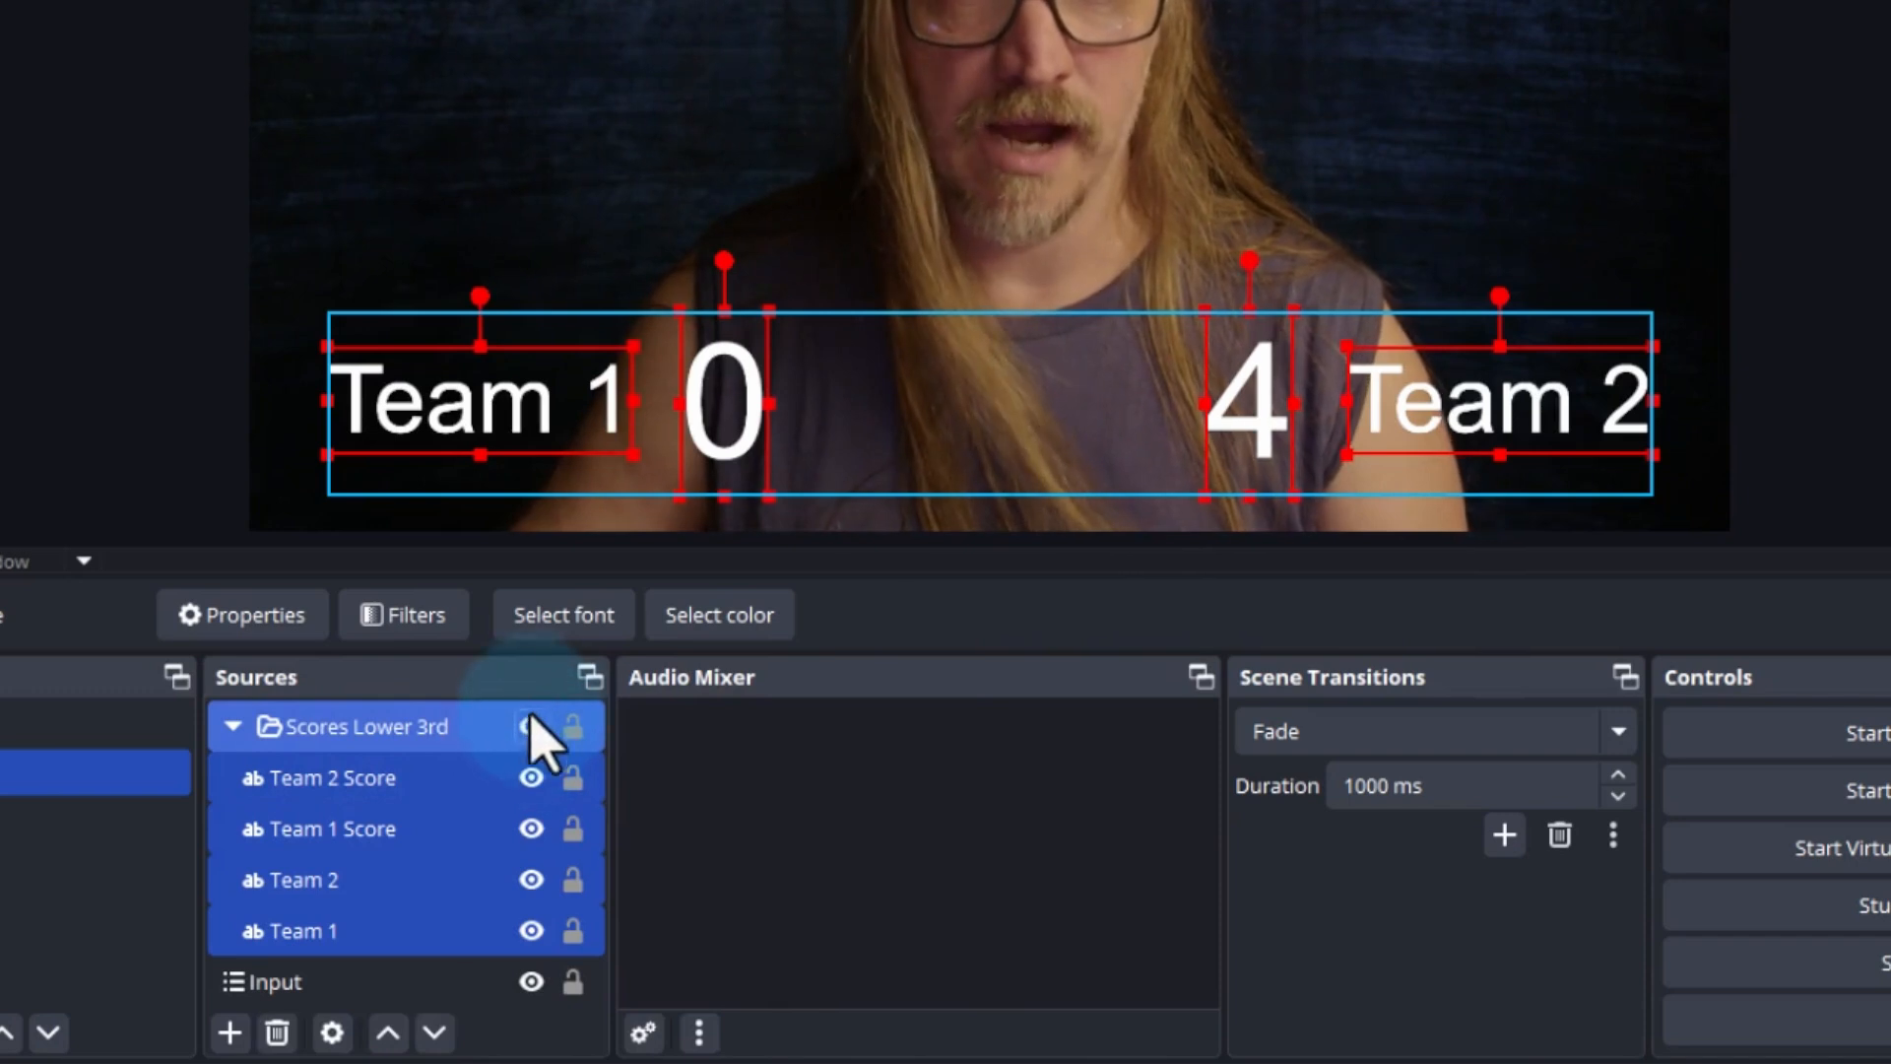
{"action": "left_click", "coordinate": [531, 727]}
{"action": "left_click", "coordinate": [531, 727]}
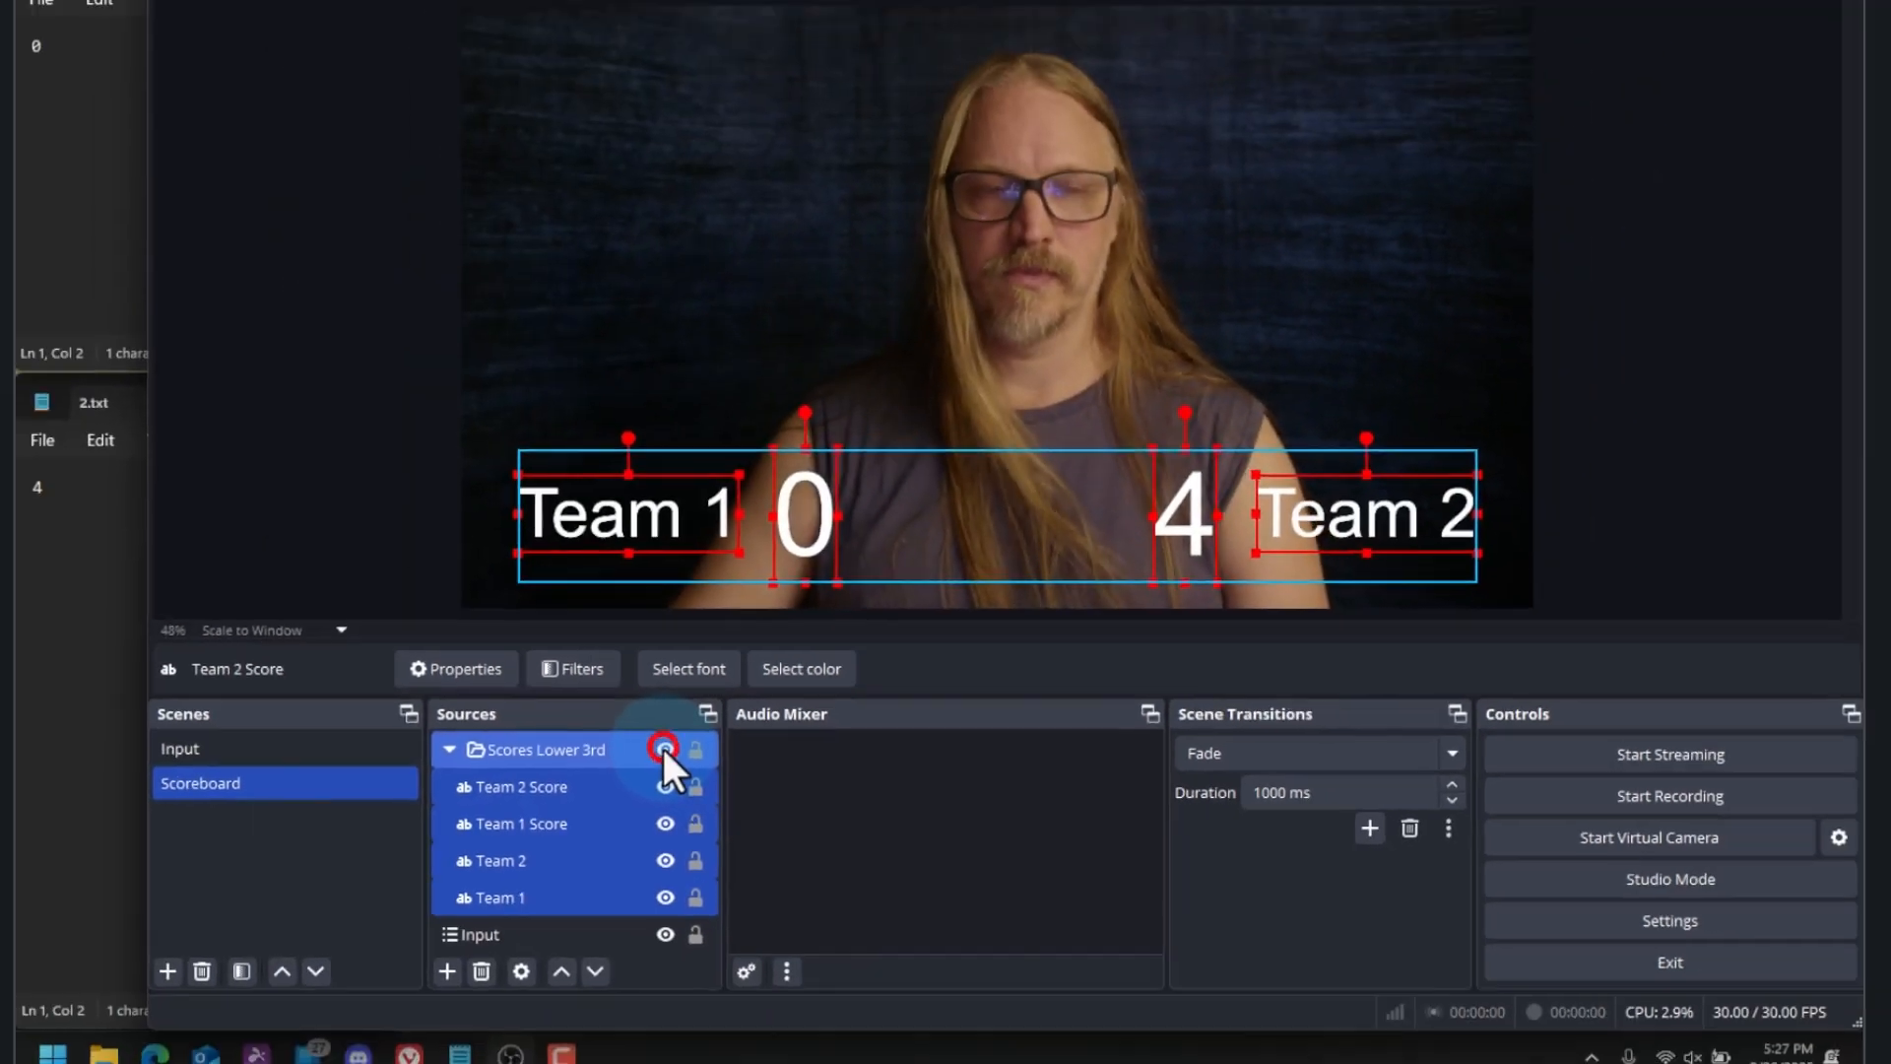
{"action": "left_click", "coordinate": [531, 726]}
{"action": "left_click", "coordinate": [692, 753]}
{"action": "left_click", "coordinate": [692, 790]}
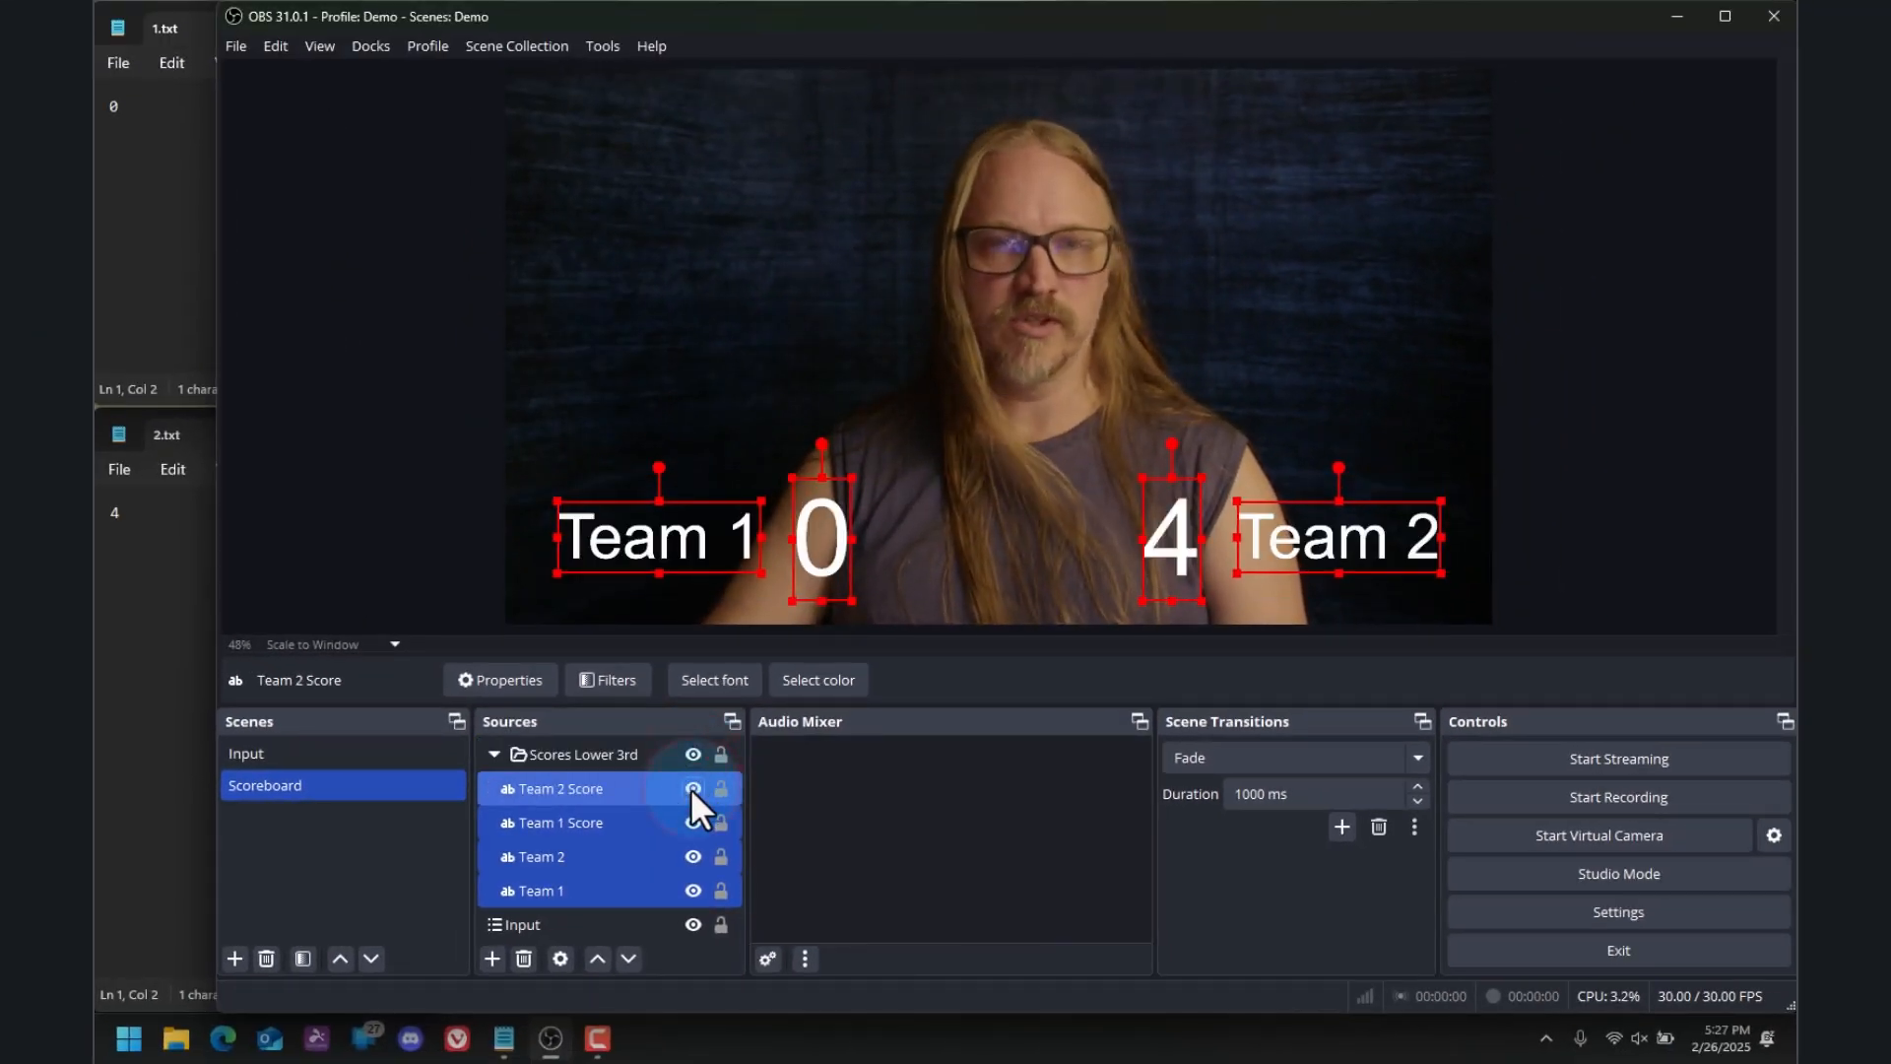
{"action": "left_click", "coordinate": [692, 789]}
{"action": "left_click", "coordinate": [691, 790]}
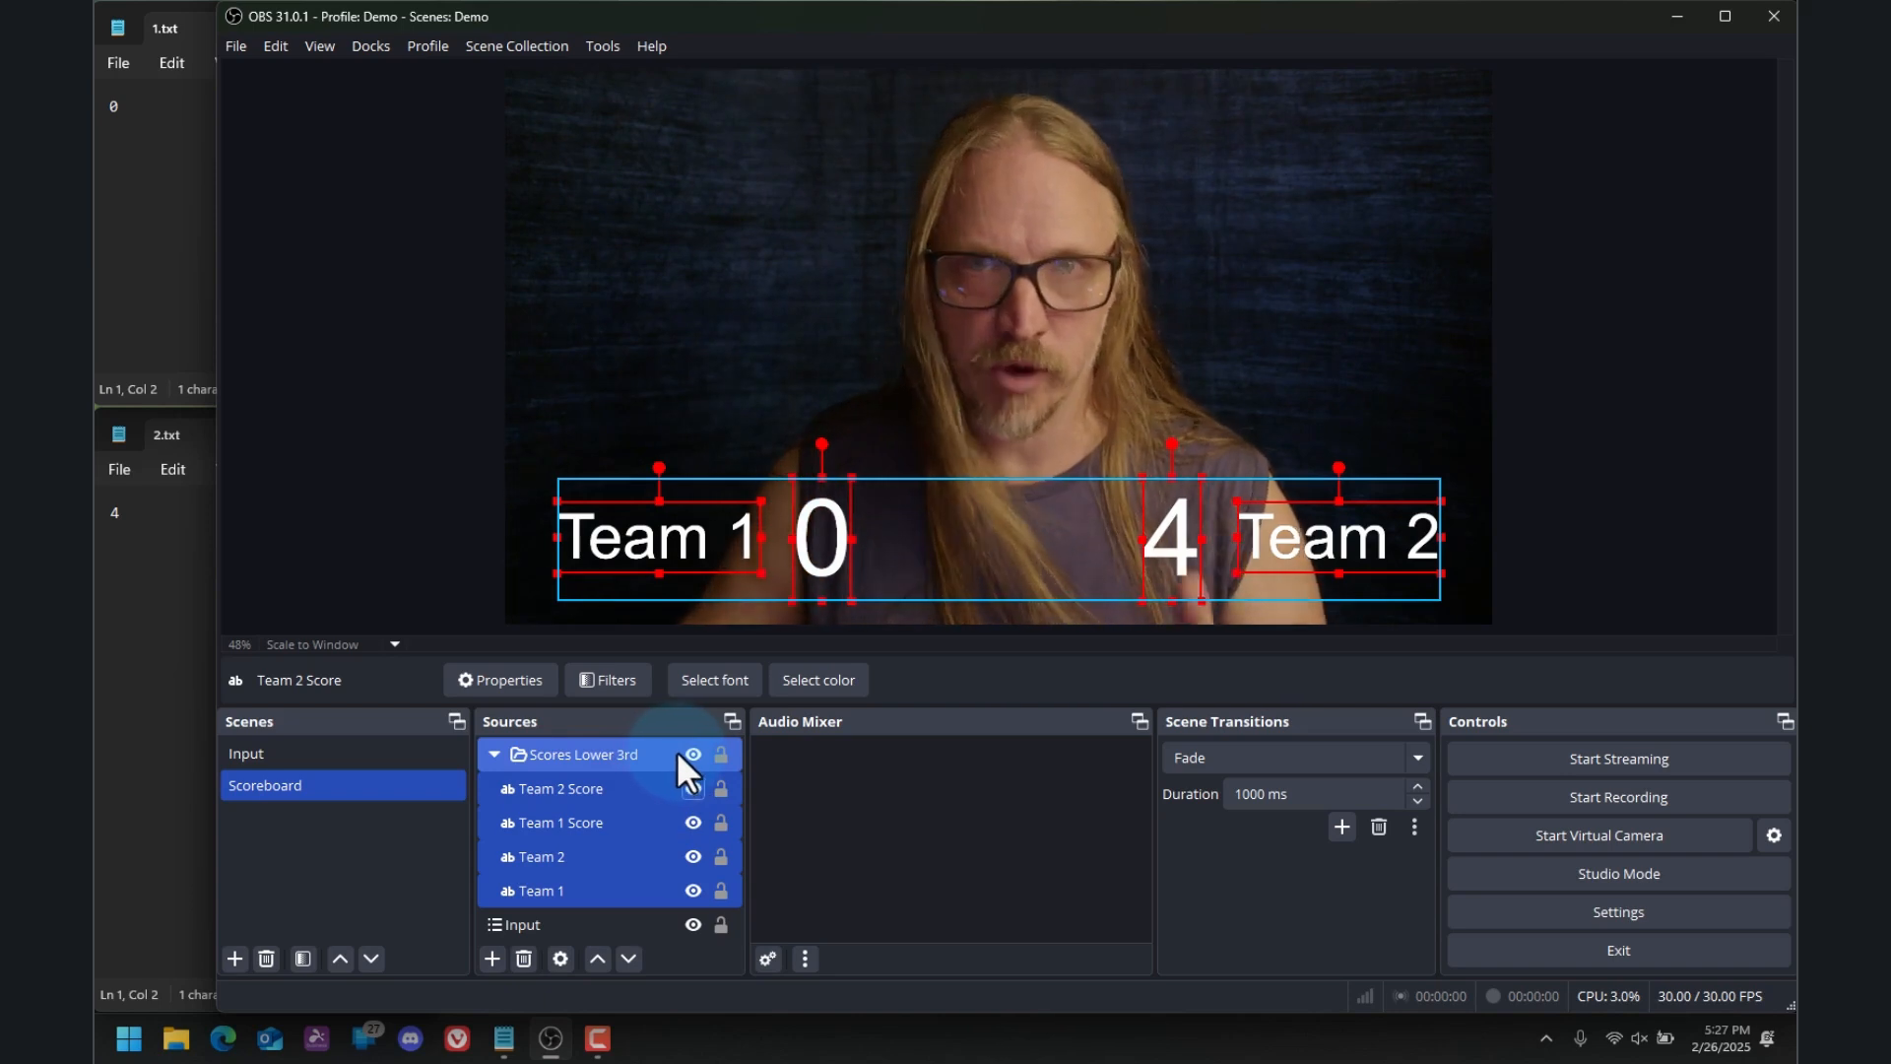
{"action": "left_click", "coordinate": [692, 755]}
{"action": "left_click", "coordinate": [689, 754]}
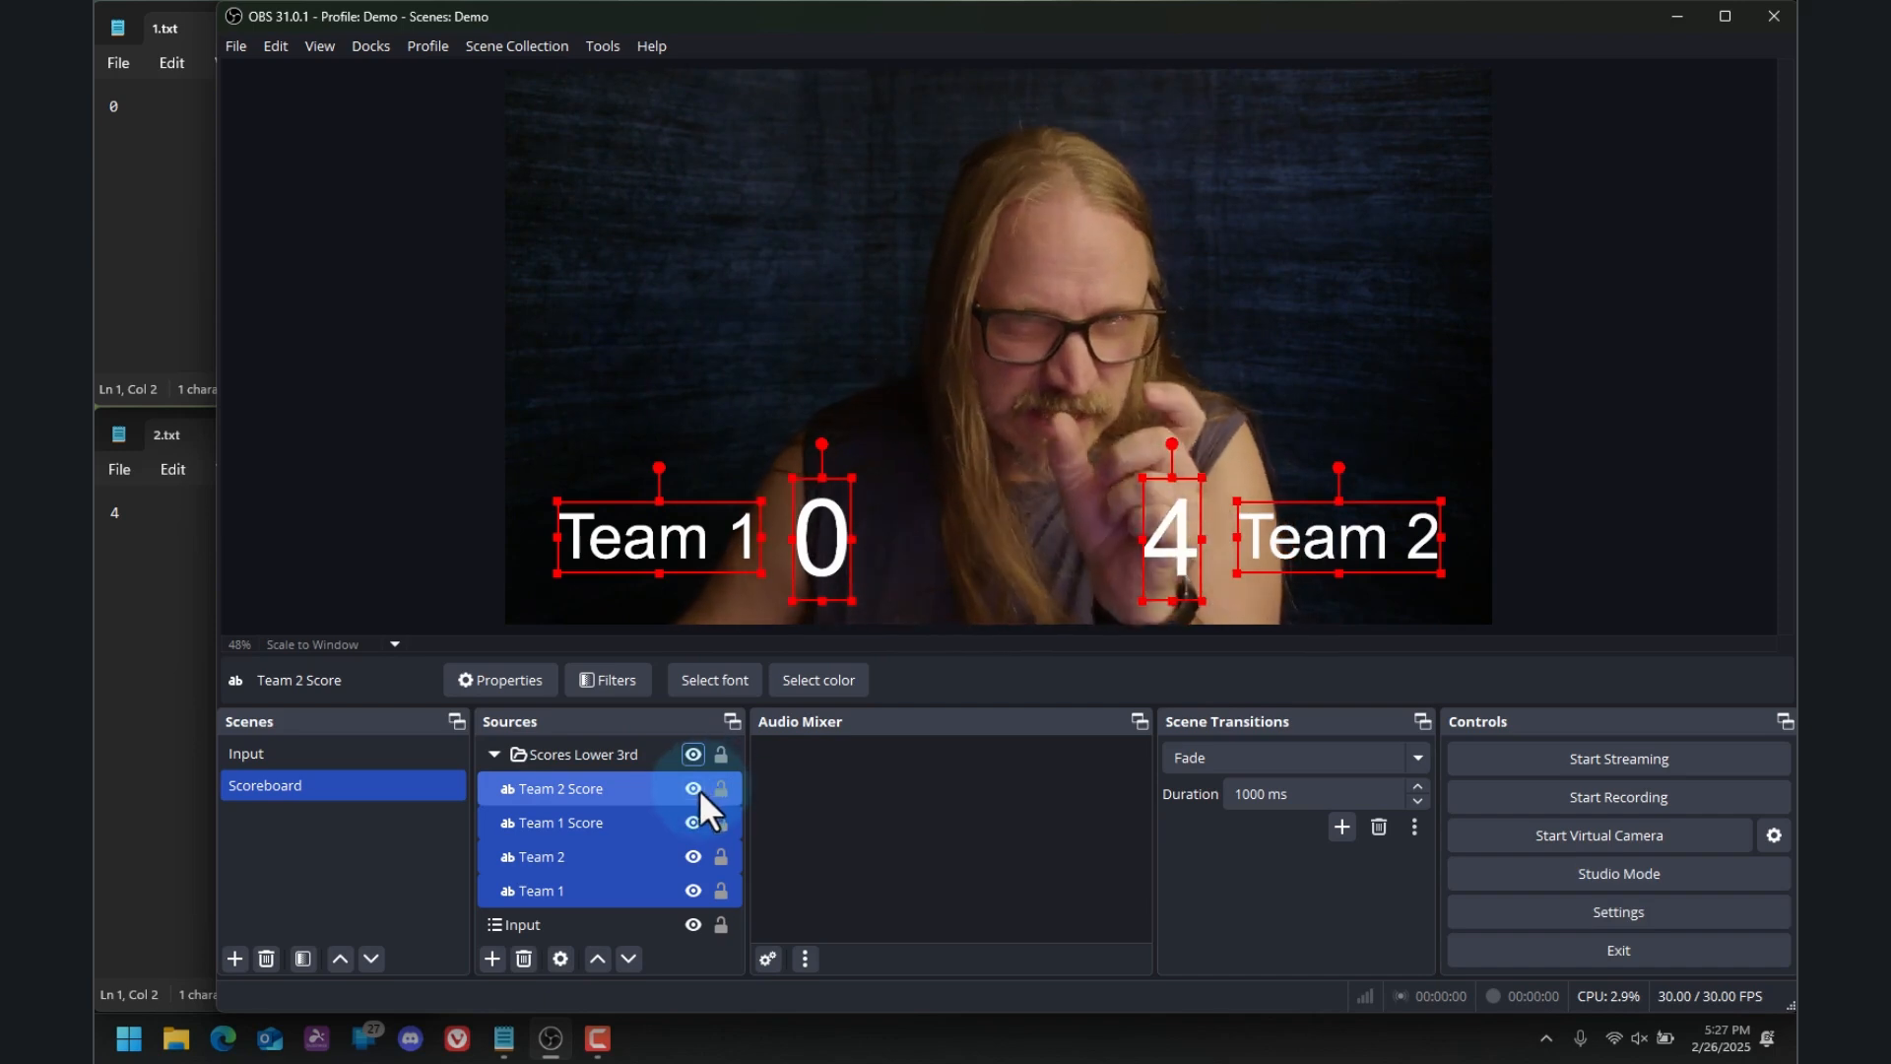
Assign the hotkeys Shift + 1 to show and Ctrl + 1 to hide Scores Lower 3rd in the Scoreboard scene, and save the settings
{"action": "left_click", "coordinate": [1627, 906]}
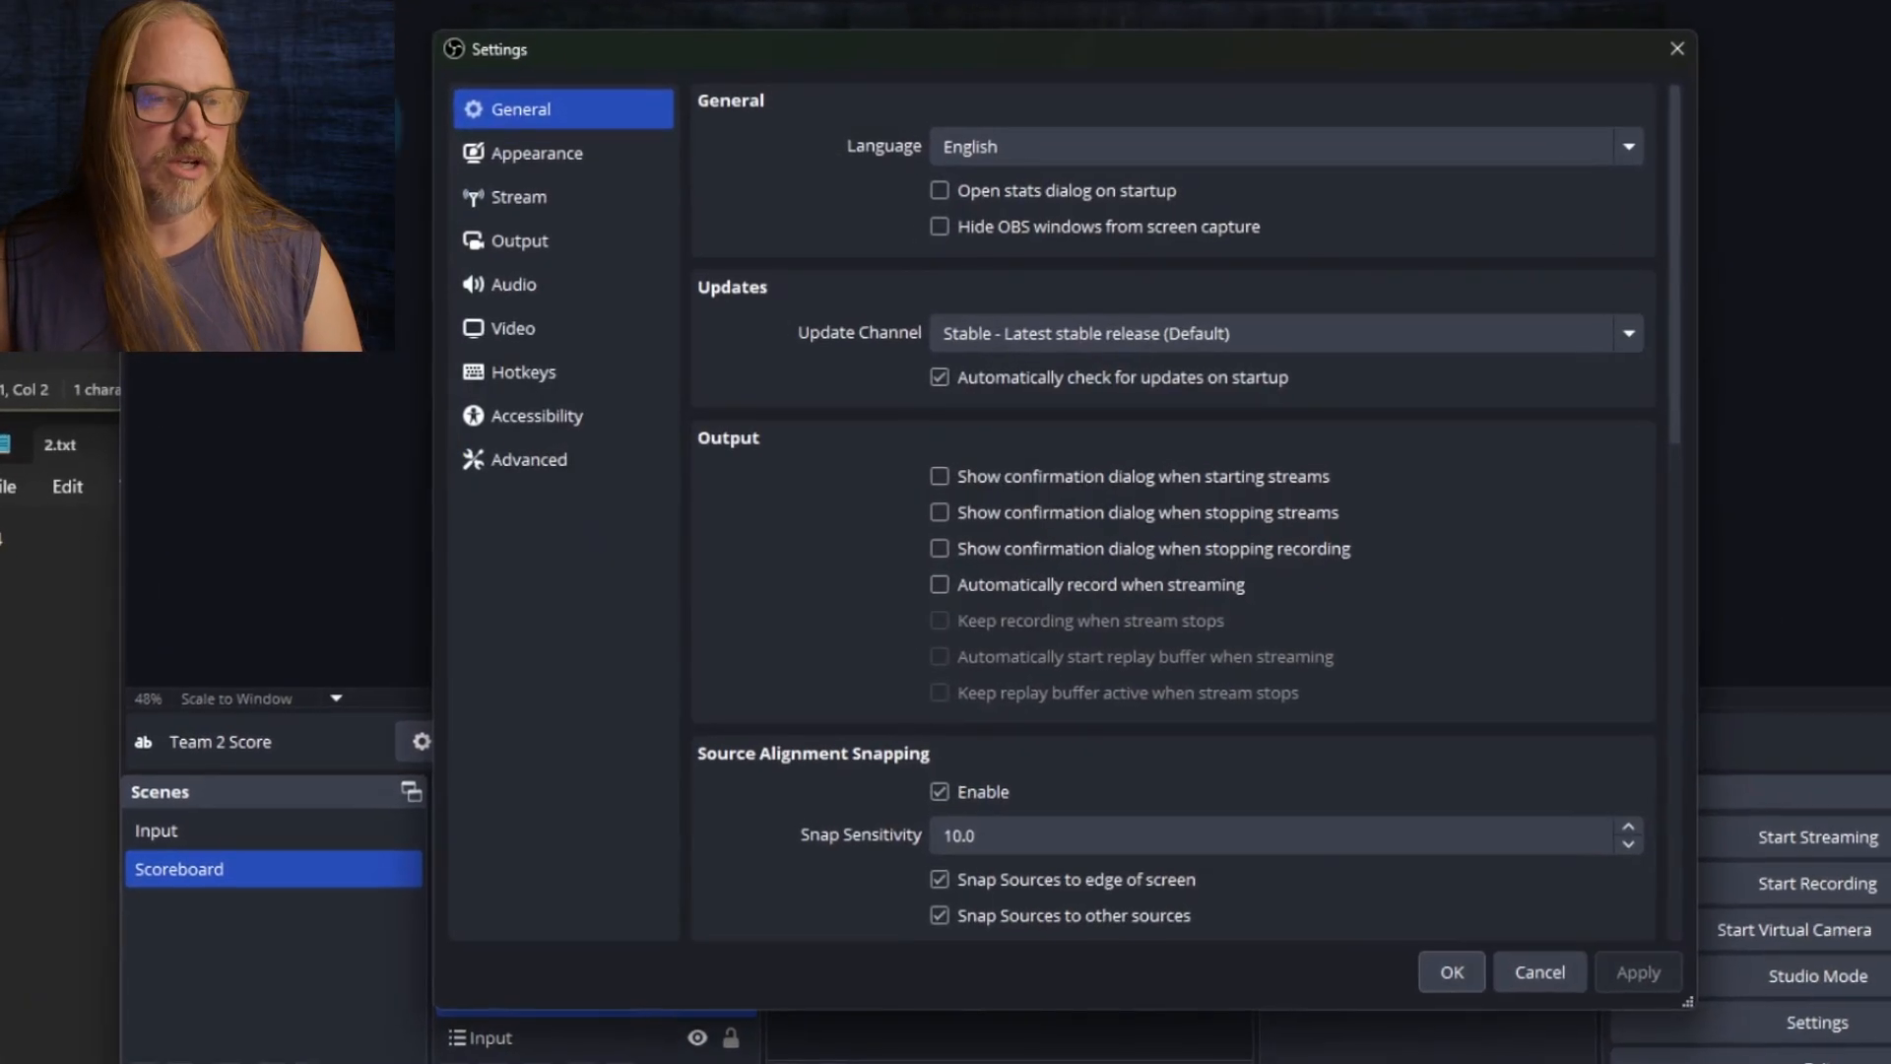
{"action": "left_click", "coordinate": [502, 372]}
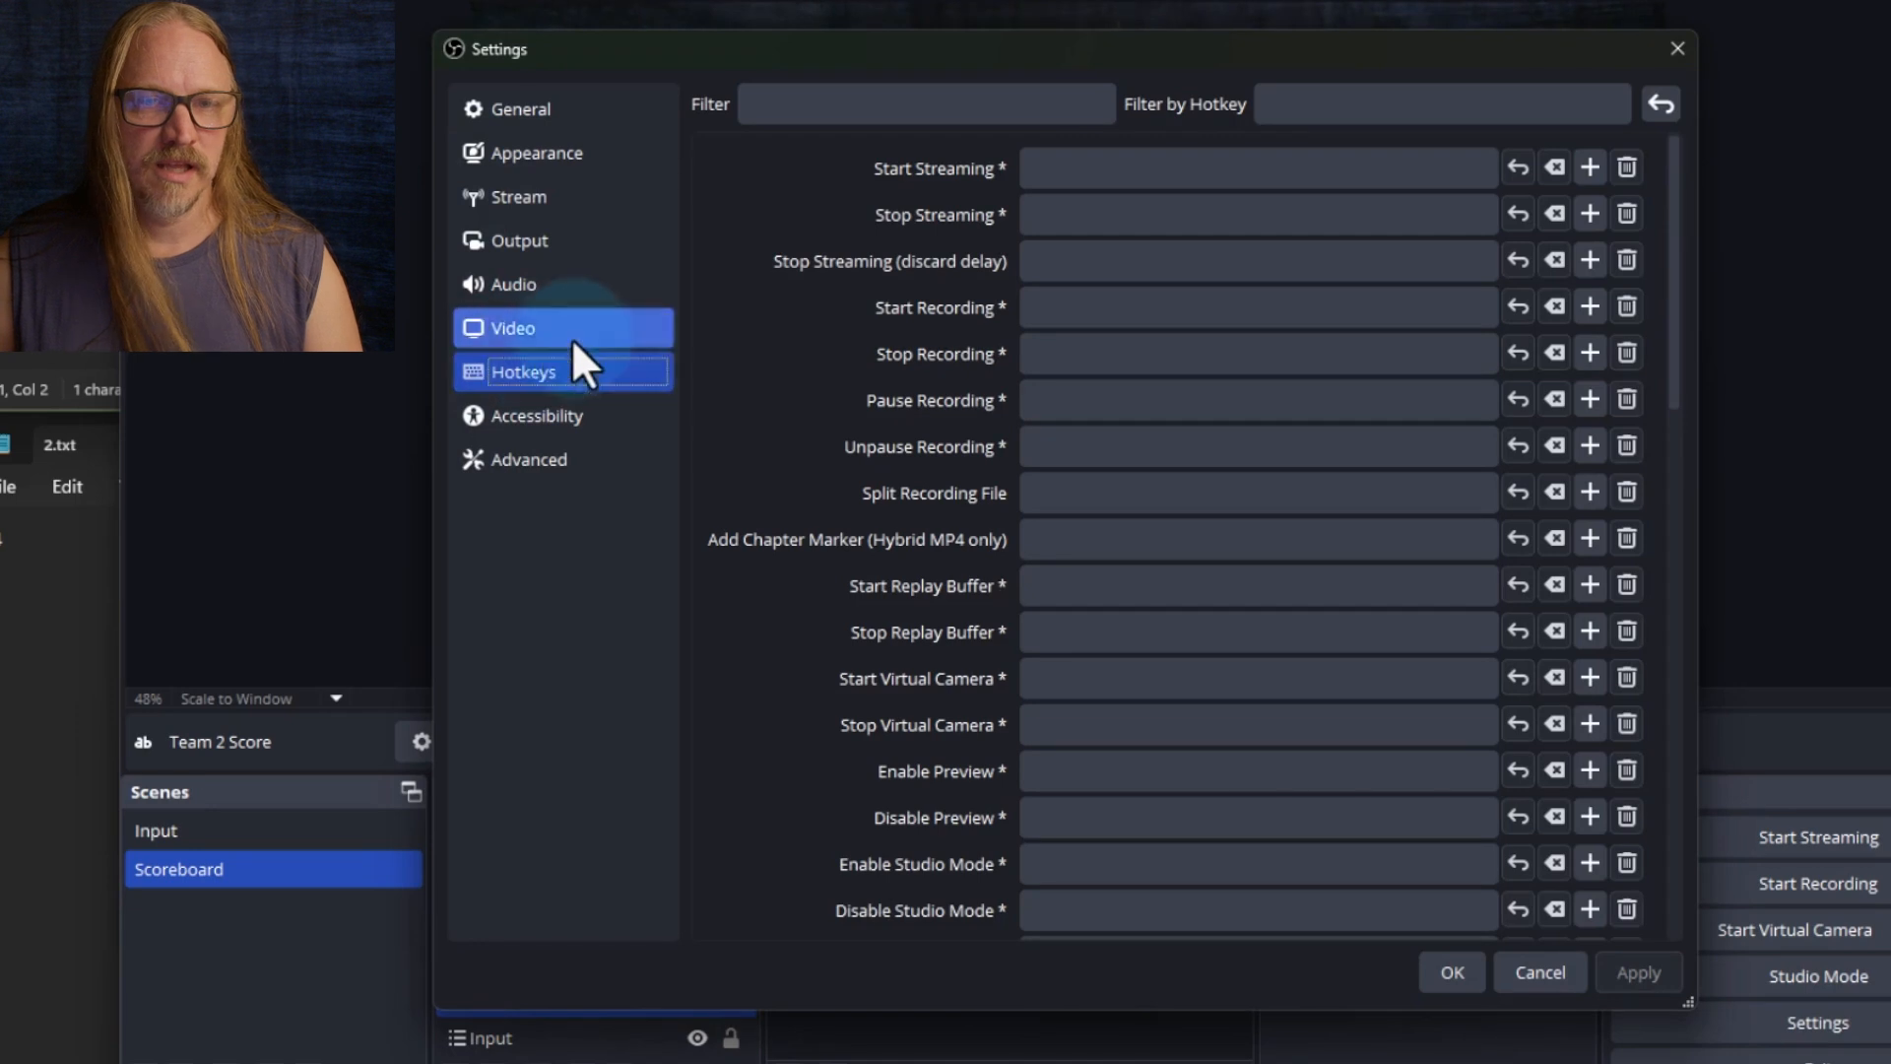
{"action": "left_click", "coordinate": [1218, 461]}
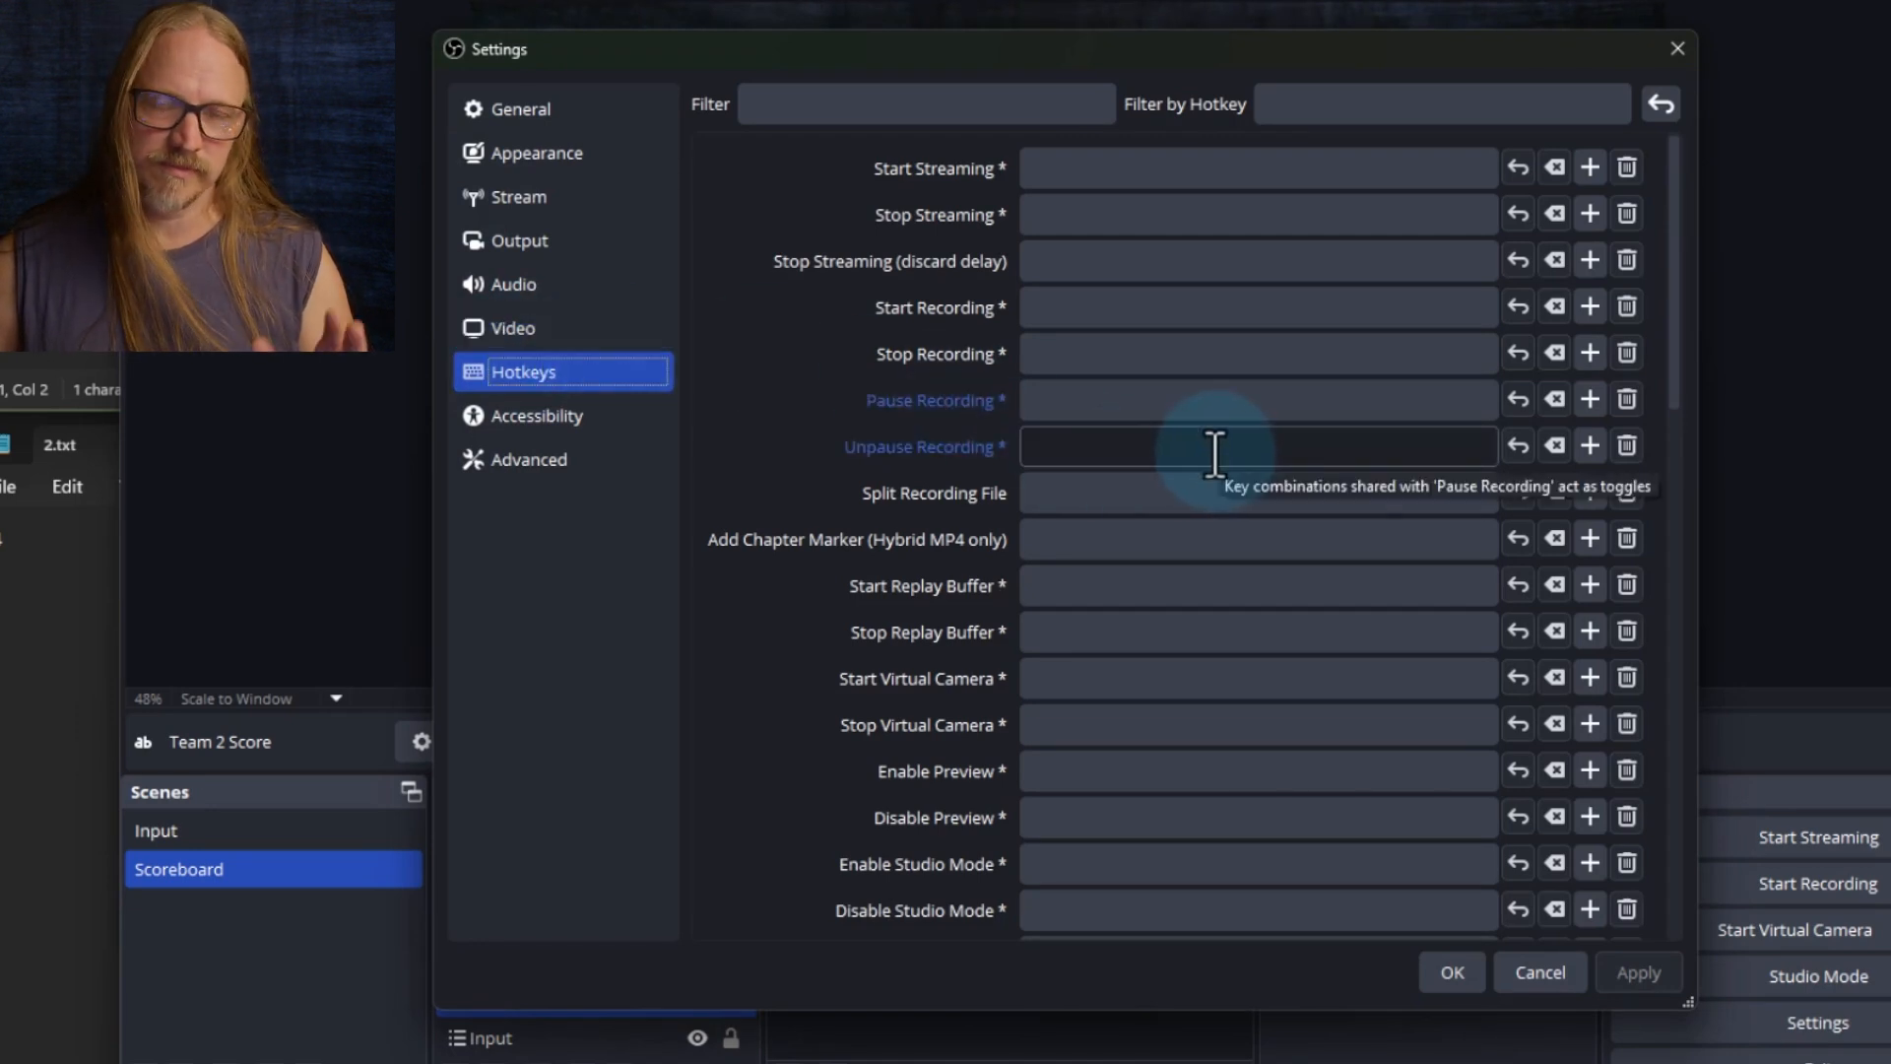
{"action": "scroll", "coordinate": [1182, 556], "scroll_direction": "down", "scroll_amount": 10}
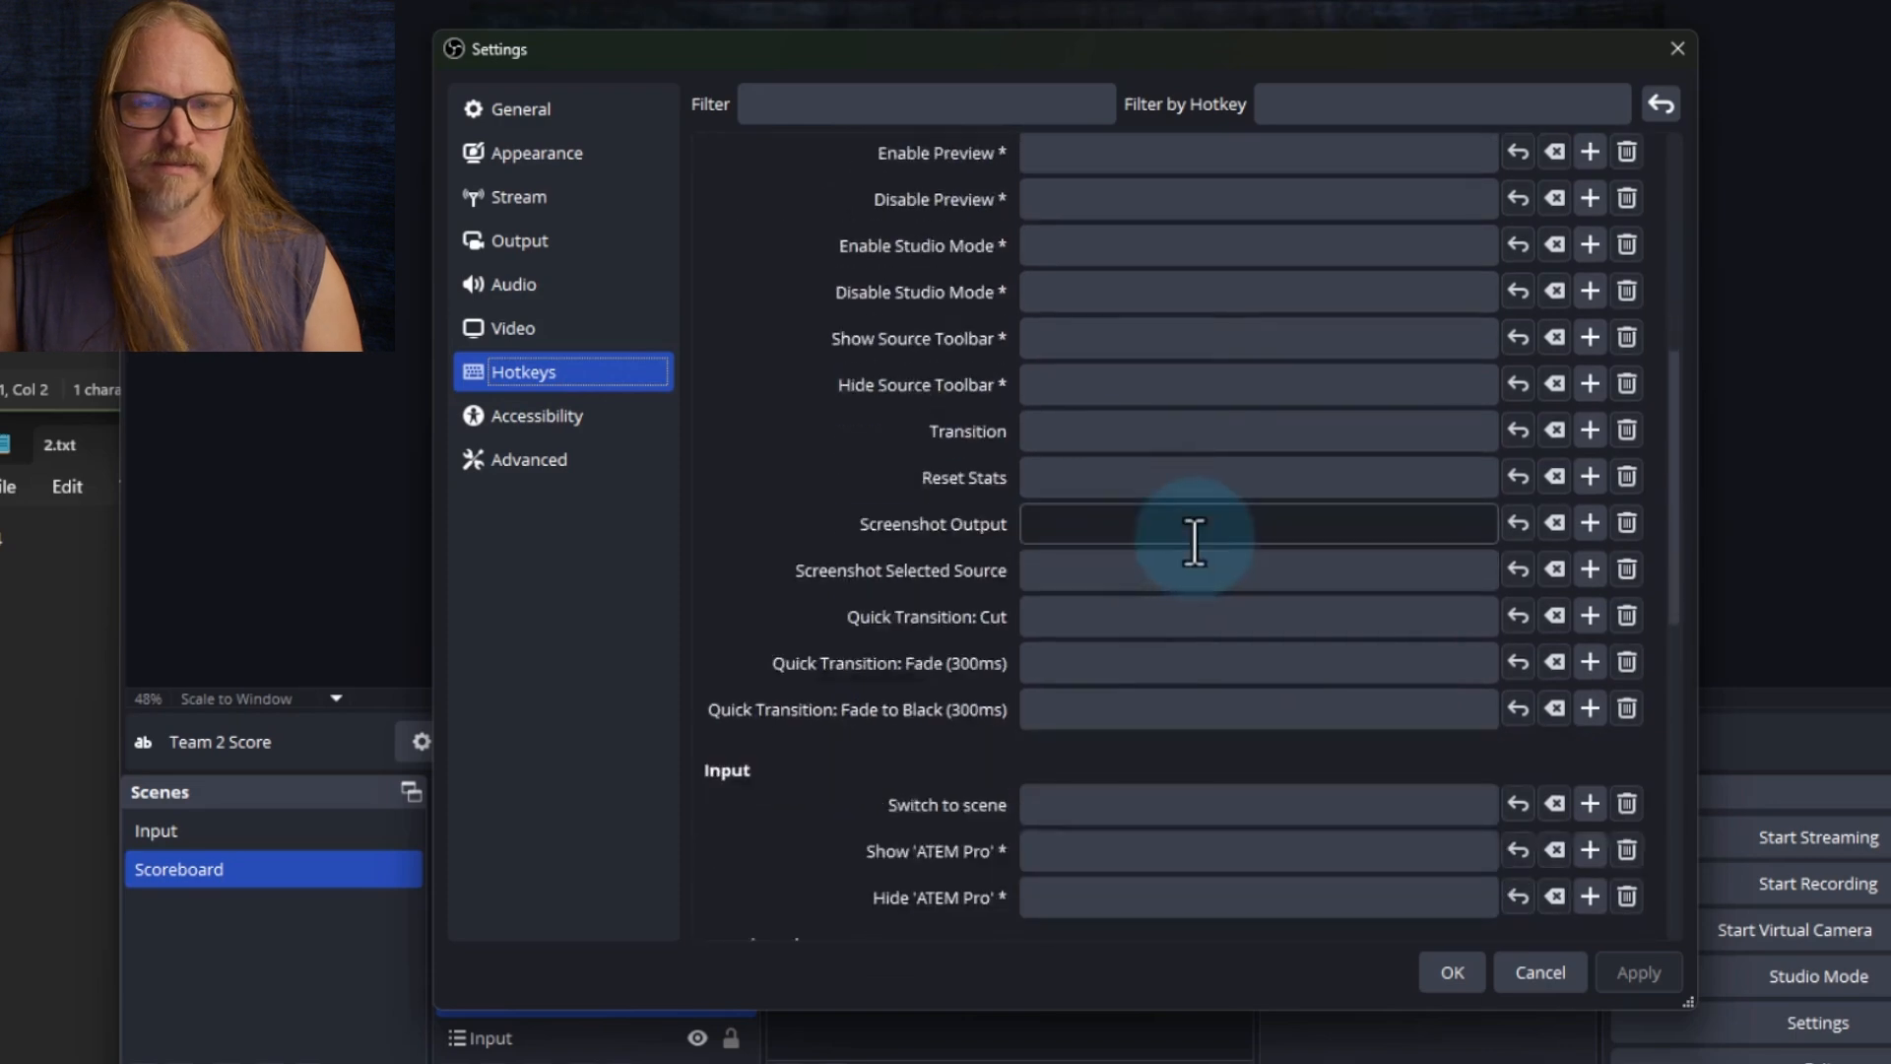
{"action": "scroll", "coordinate": [1194, 542], "scroll_direction": "down", "scroll_amount": 6}
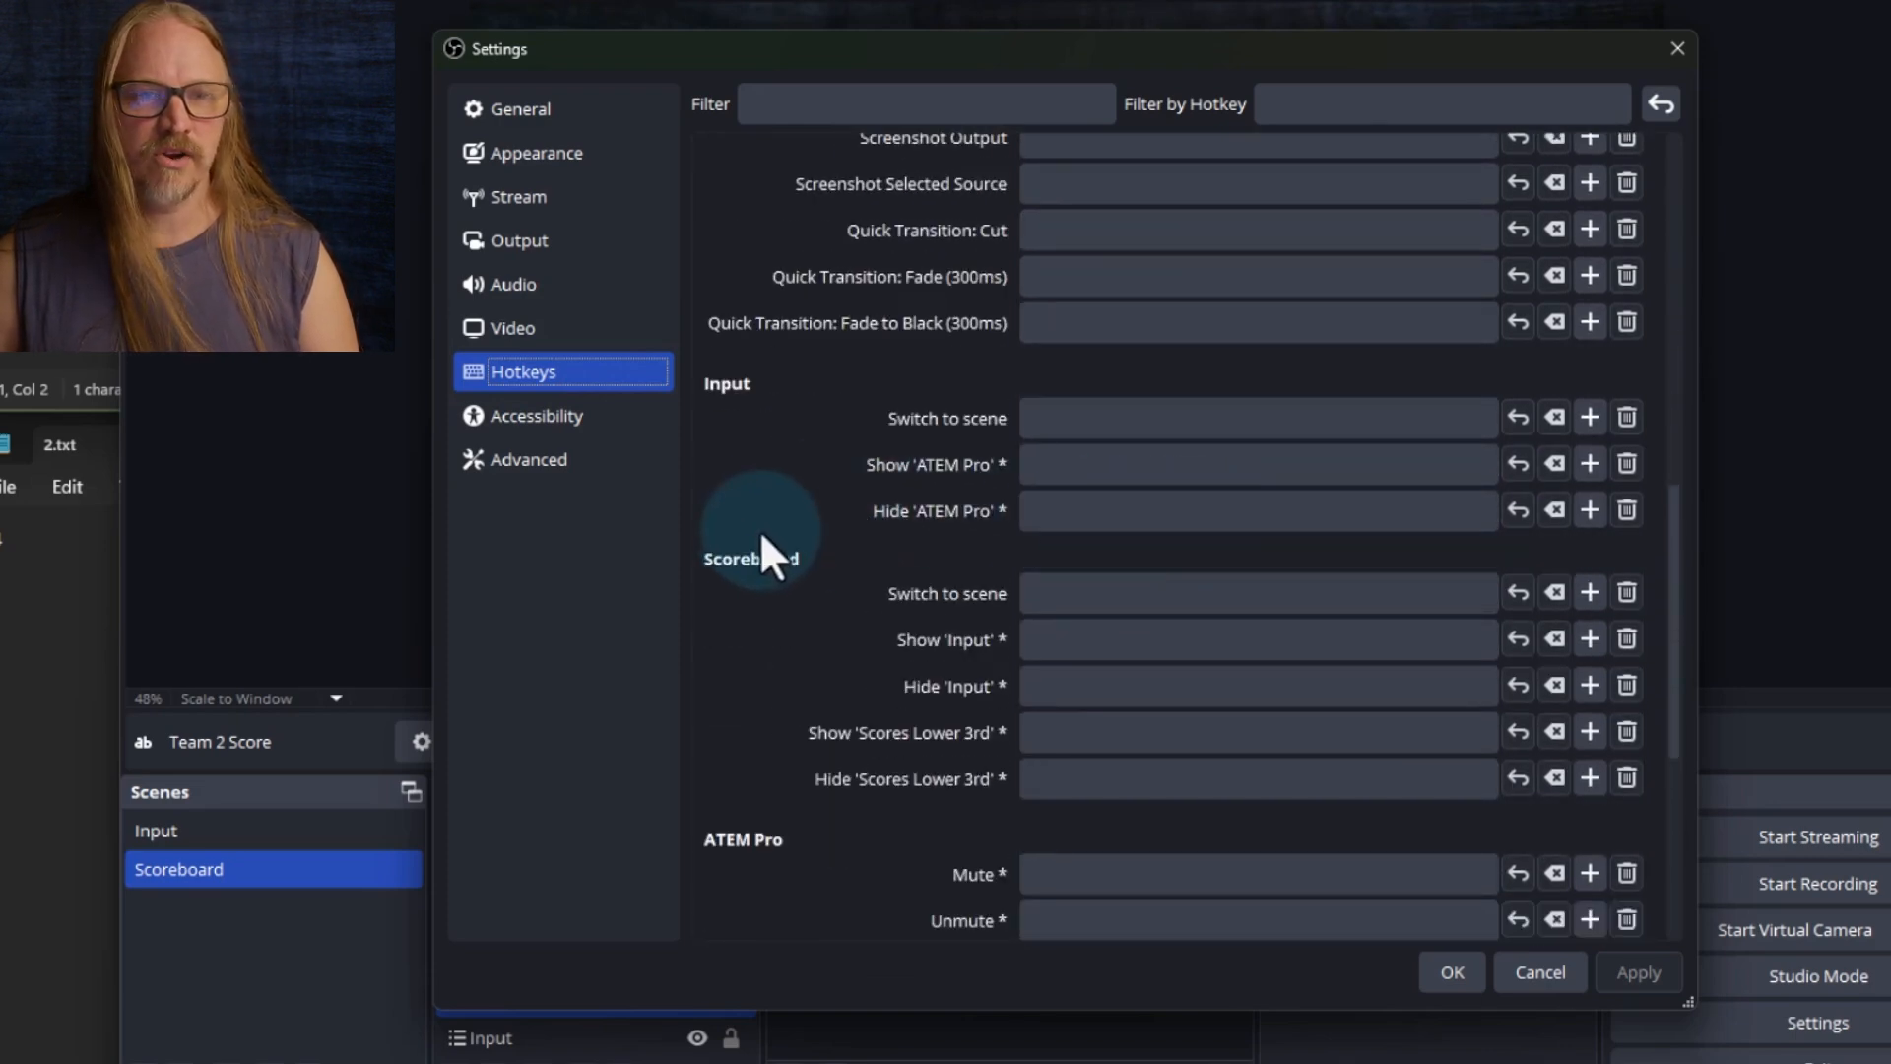
{"action": "scroll", "coordinate": [926, 492], "scroll_direction": "up", "scroll_amount": 1}
{"action": "scroll", "coordinate": [955, 537], "scroll_direction": "down", "scroll_amount": 3}
{"action": "scroll", "coordinate": [867, 463], "scroll_direction": "up", "scroll_amount": 1}
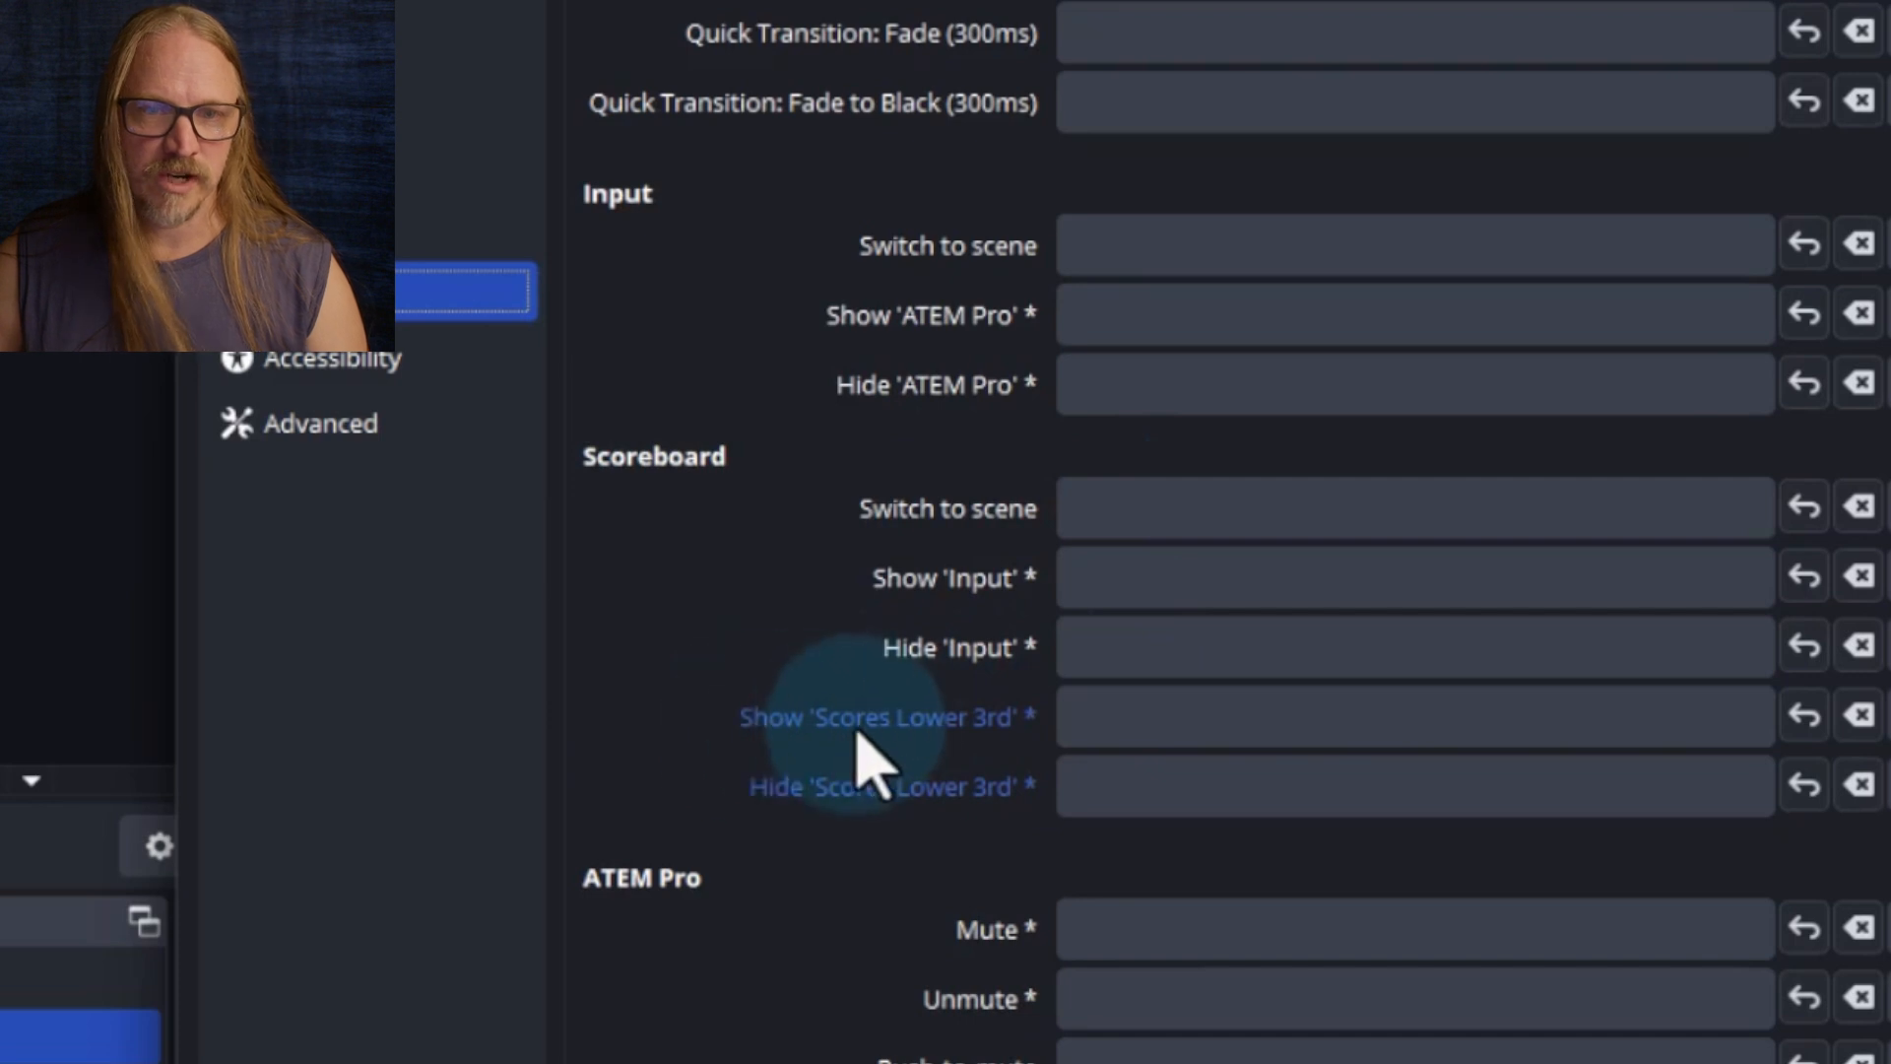
{"action": "left_click", "coordinate": [1105, 719]}
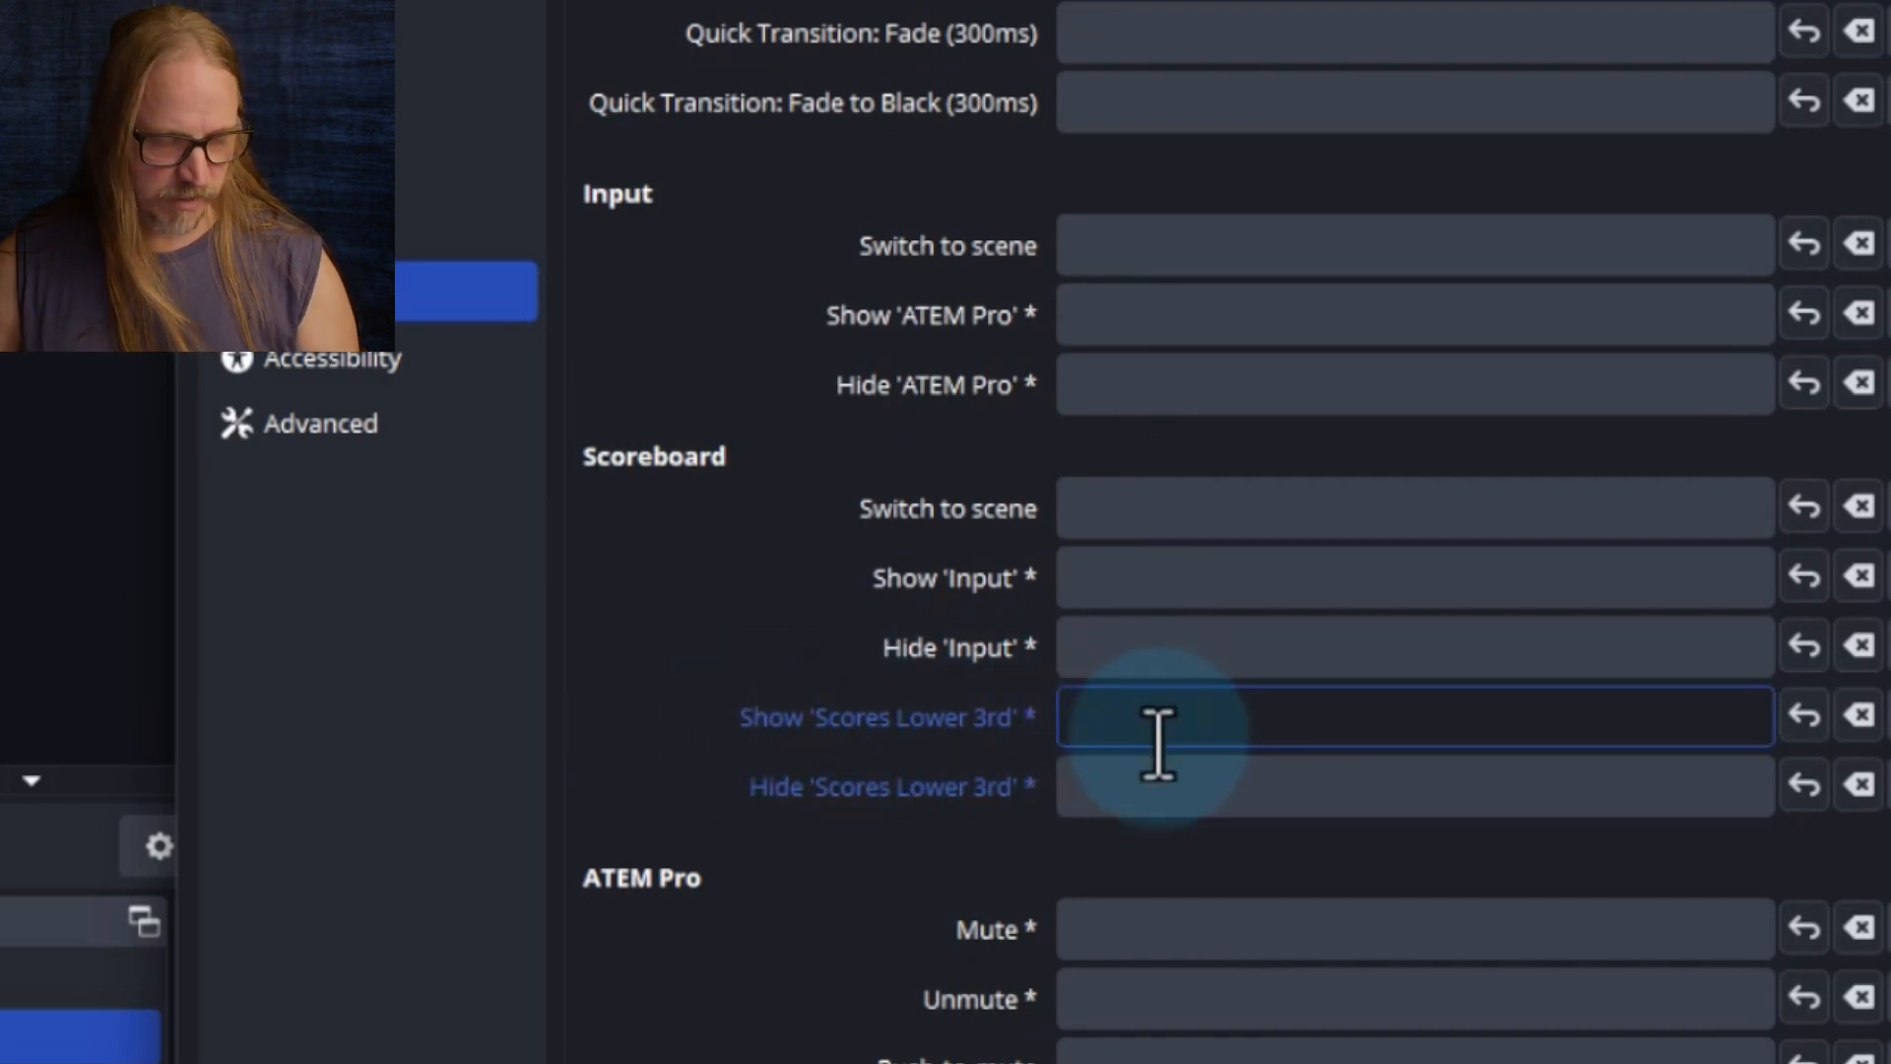
{"action": "left_click", "coordinate": [1172, 781]}
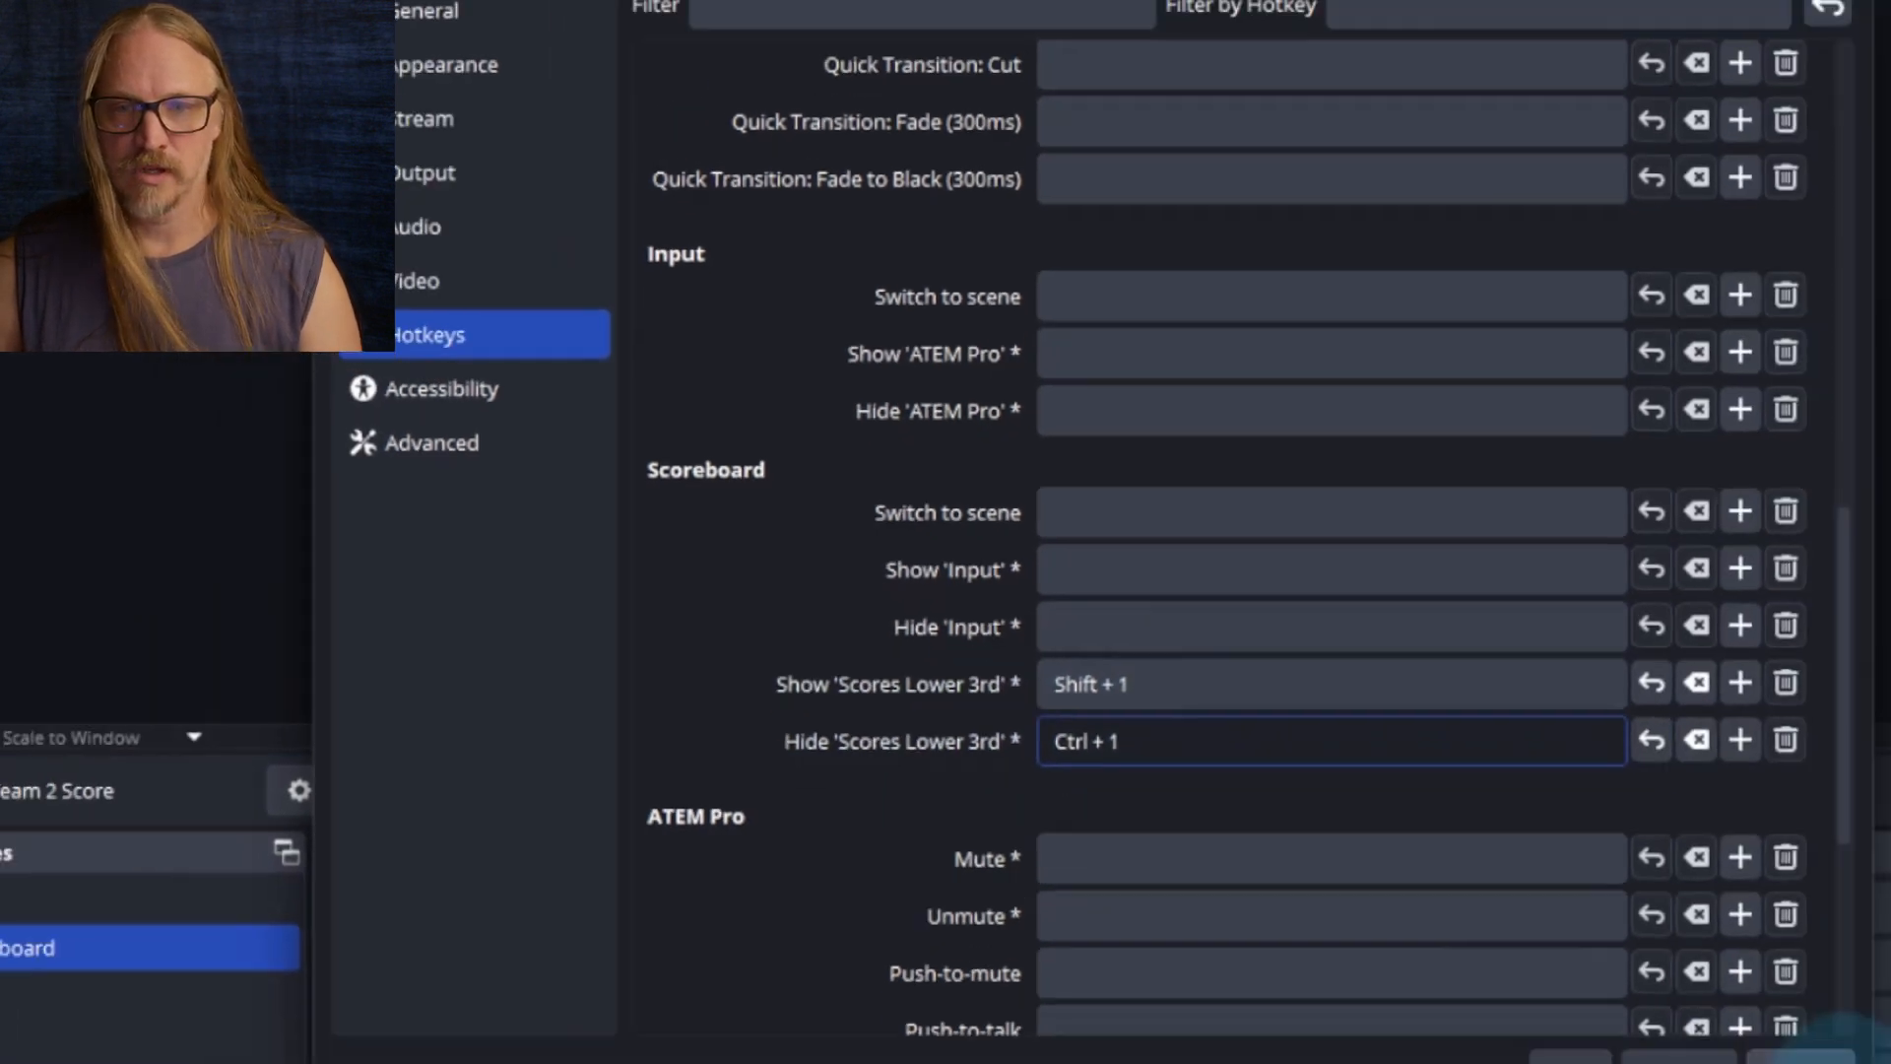
{"action": "left_click", "coordinate": [1673, 982]}
{"action": "left_click", "coordinate": [1527, 987]}
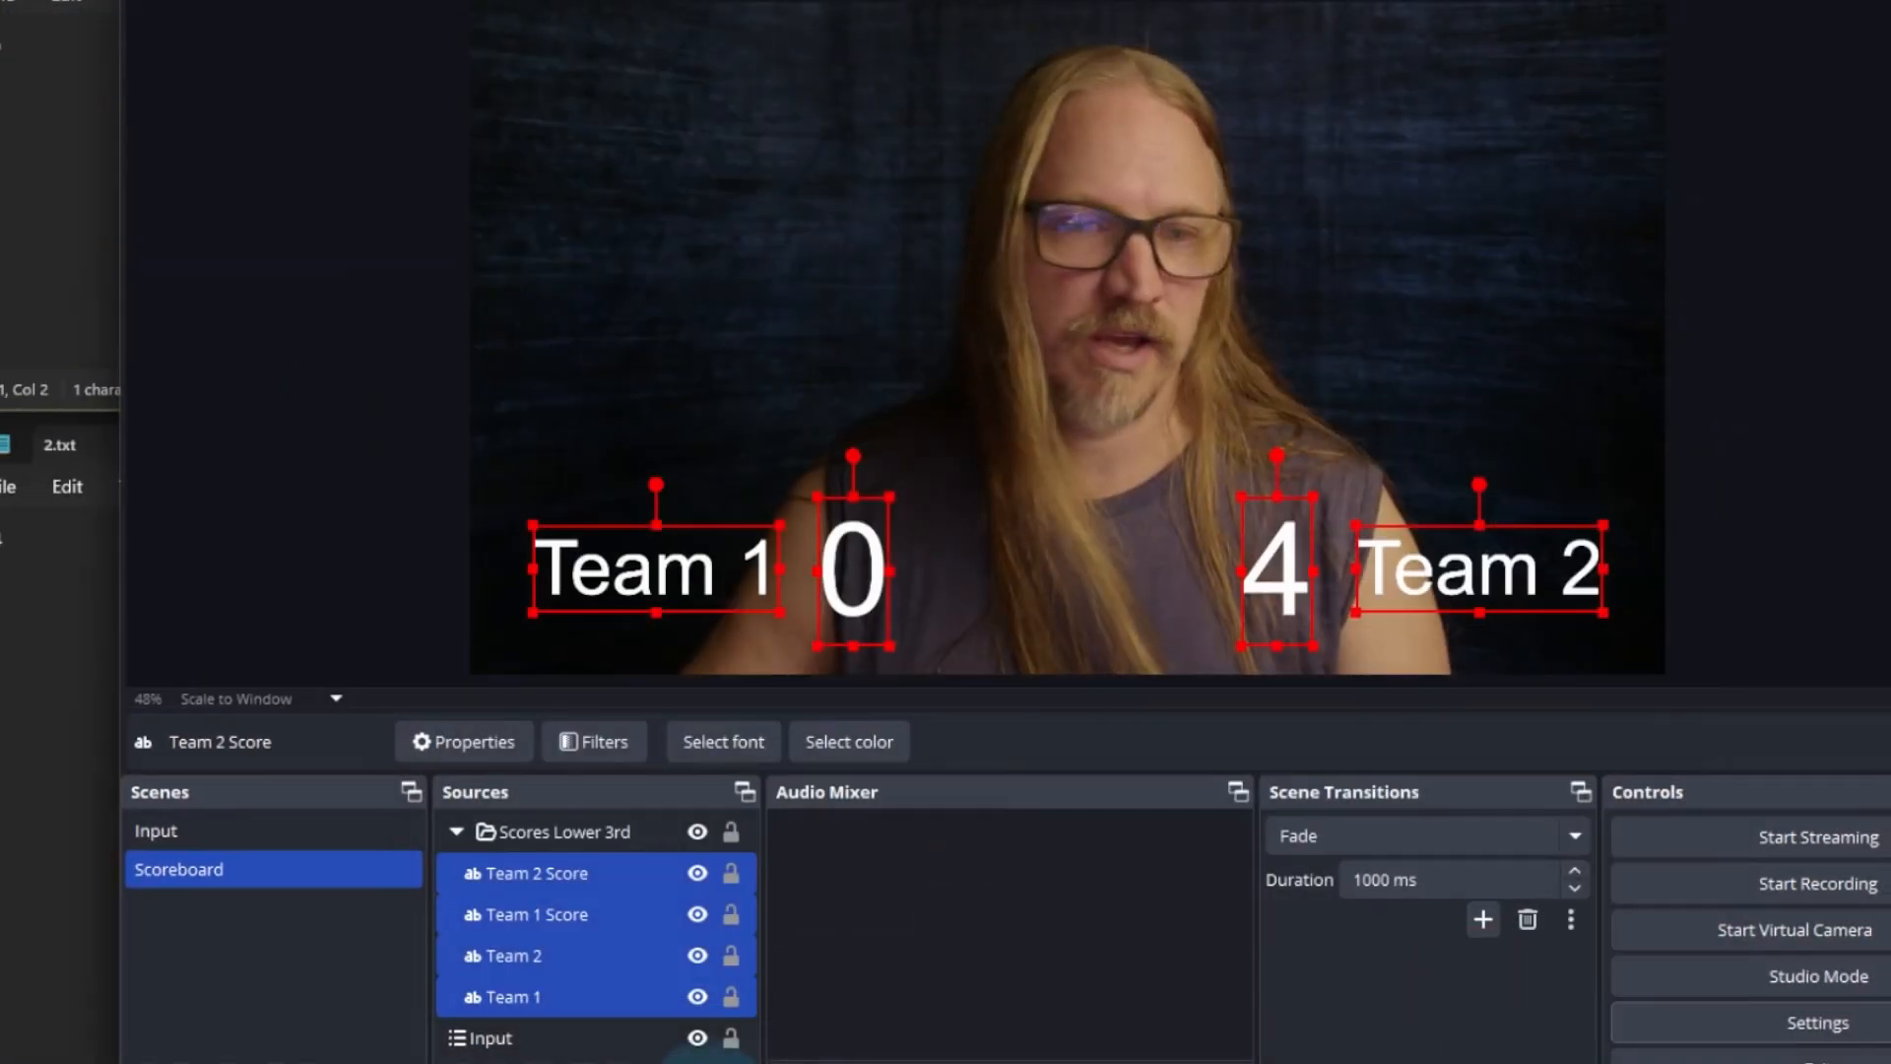
Deselect all sources and test the assigned hide hotkey on the Scores Lower 3rd group
{"action": "left_click", "coordinate": [225, 930]}
{"action": "left_click", "coordinate": [218, 532]}
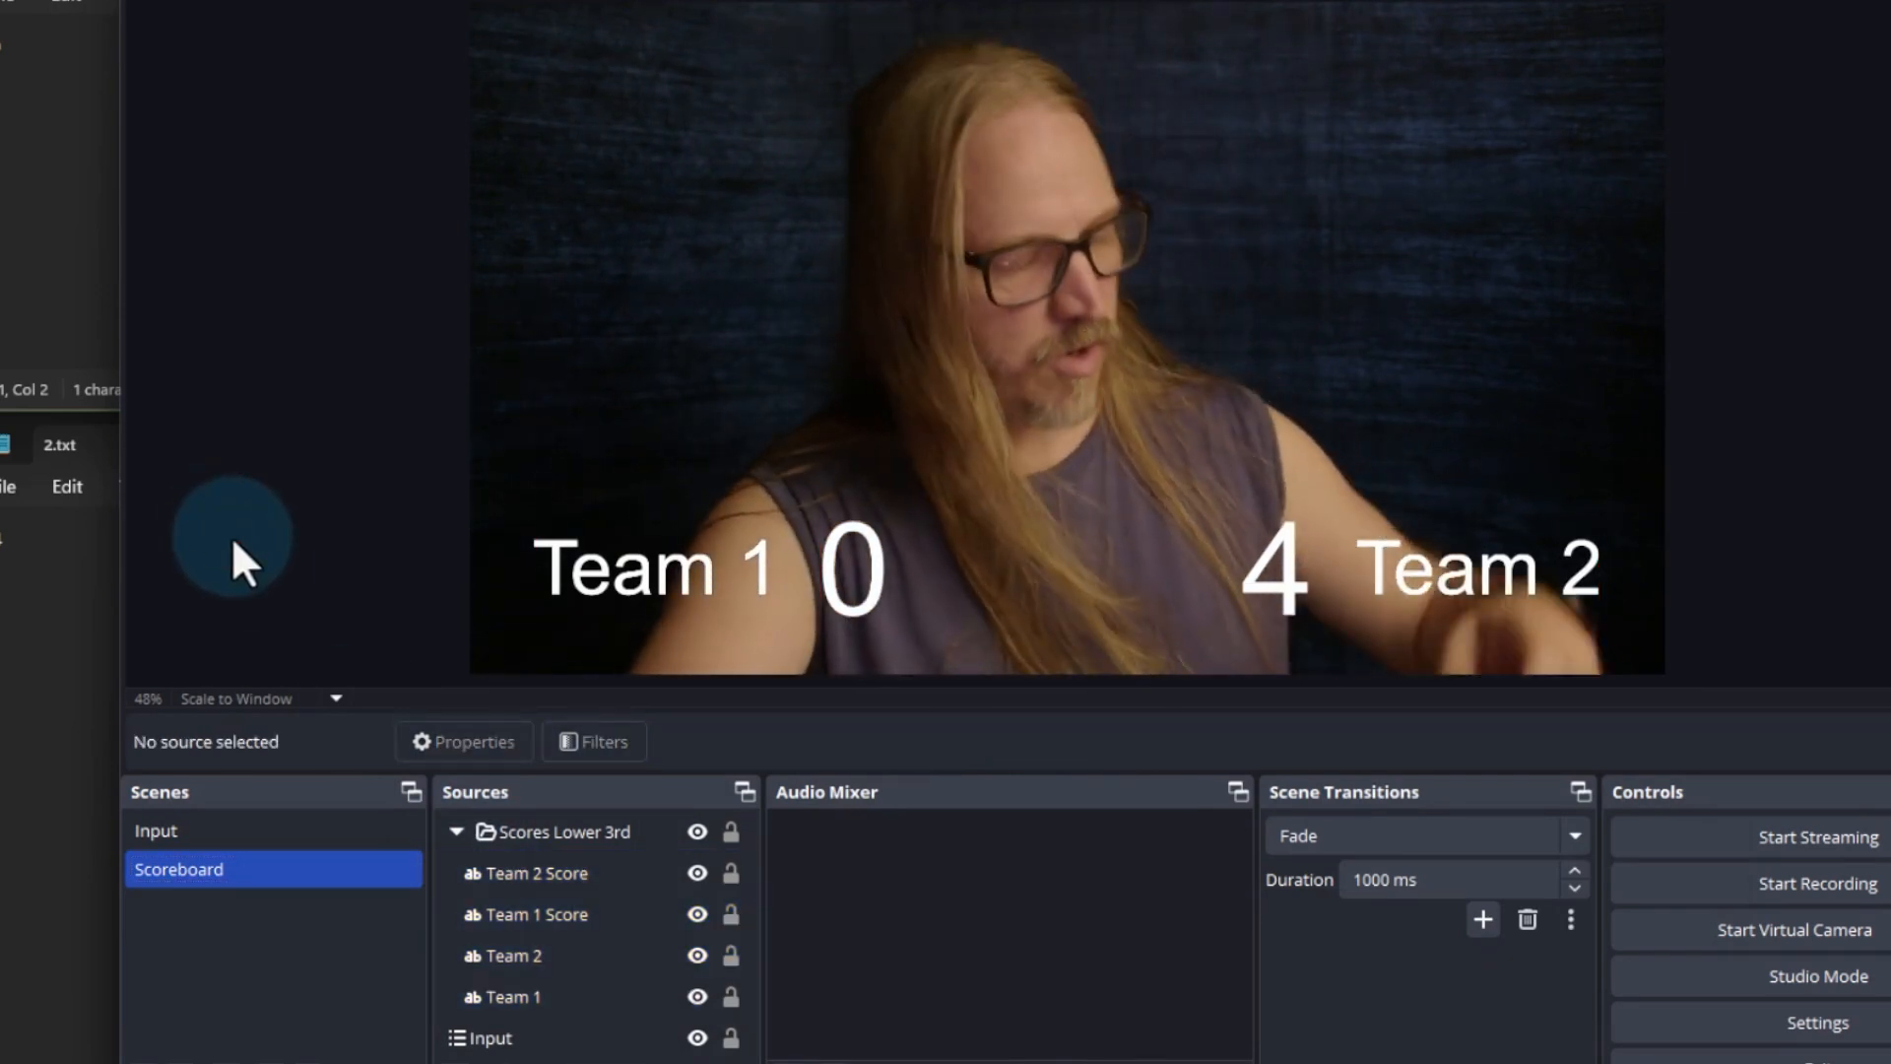
{"action": "key", "text": "ctrl+shift+h"}
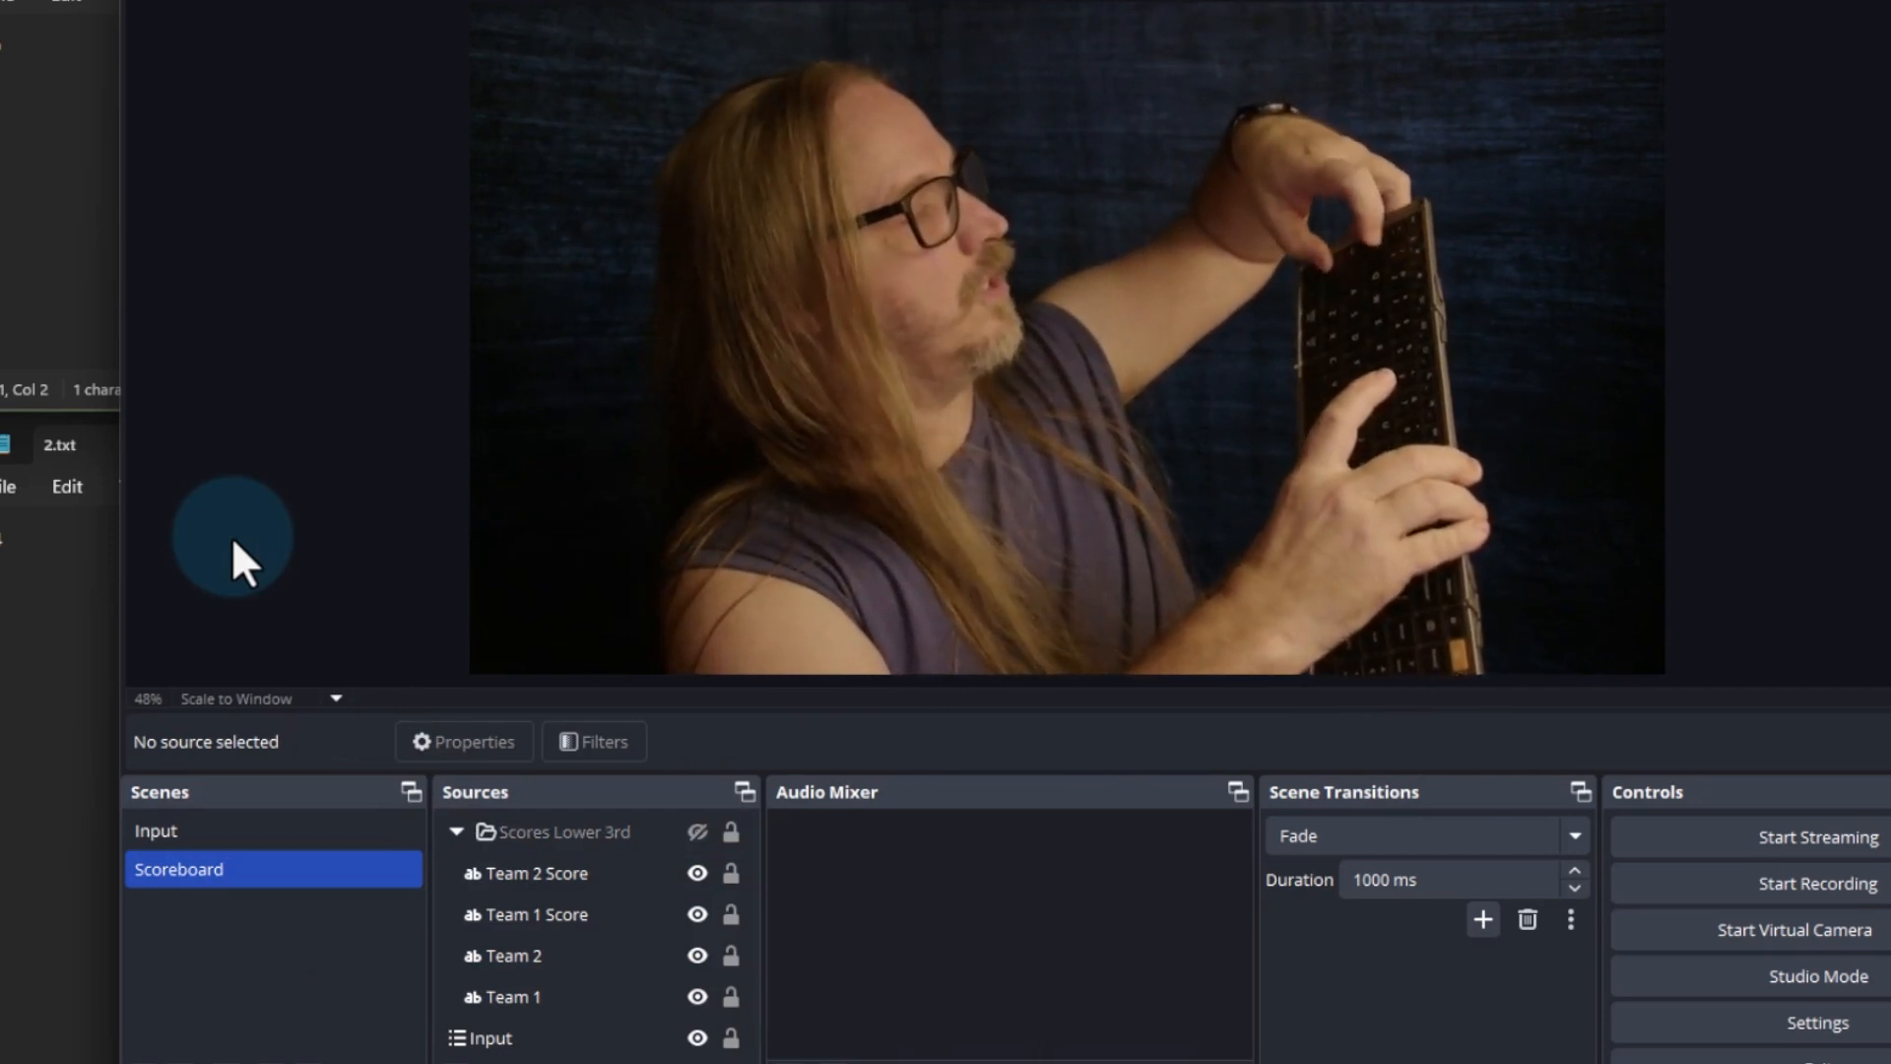
Show the Scores Lower 3rd group again and set its show transition to Slide with direction Up
{"action": "key", "text": "ctrl+shift+s"}
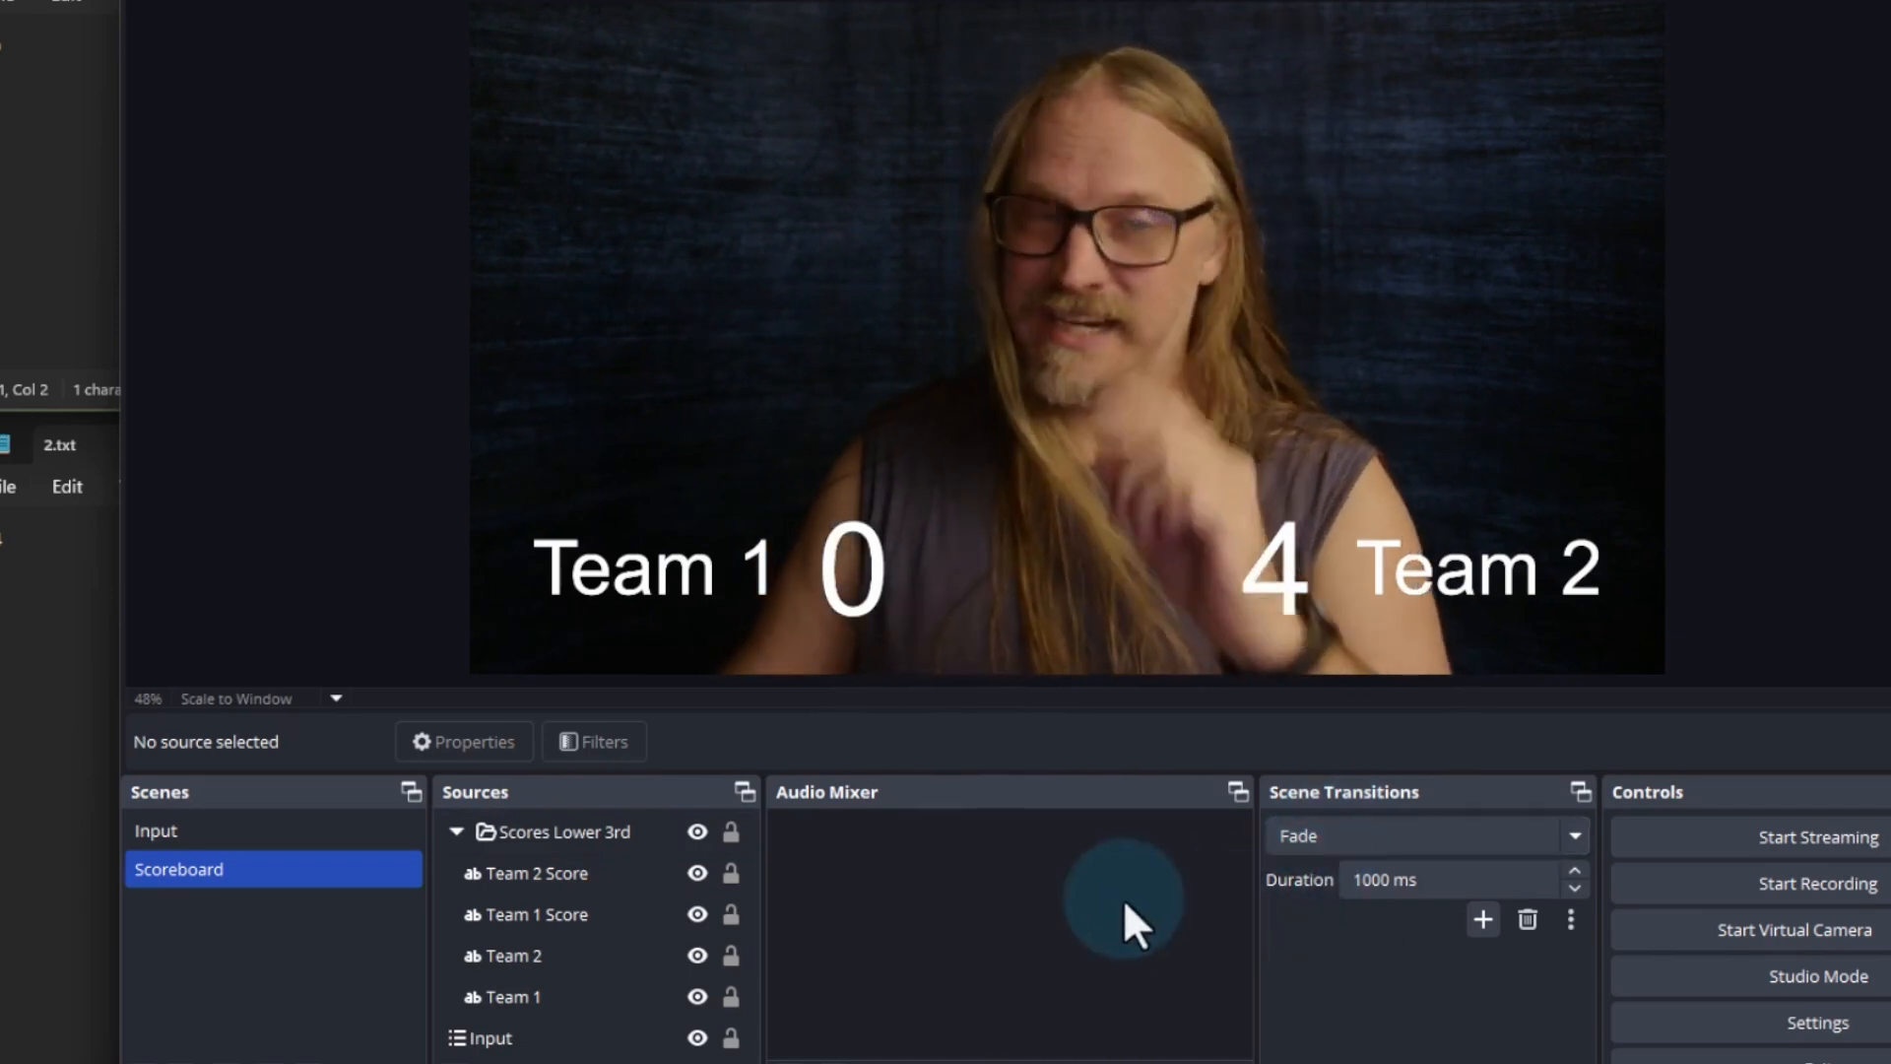
{"action": "right_click", "coordinate": [600, 830]}
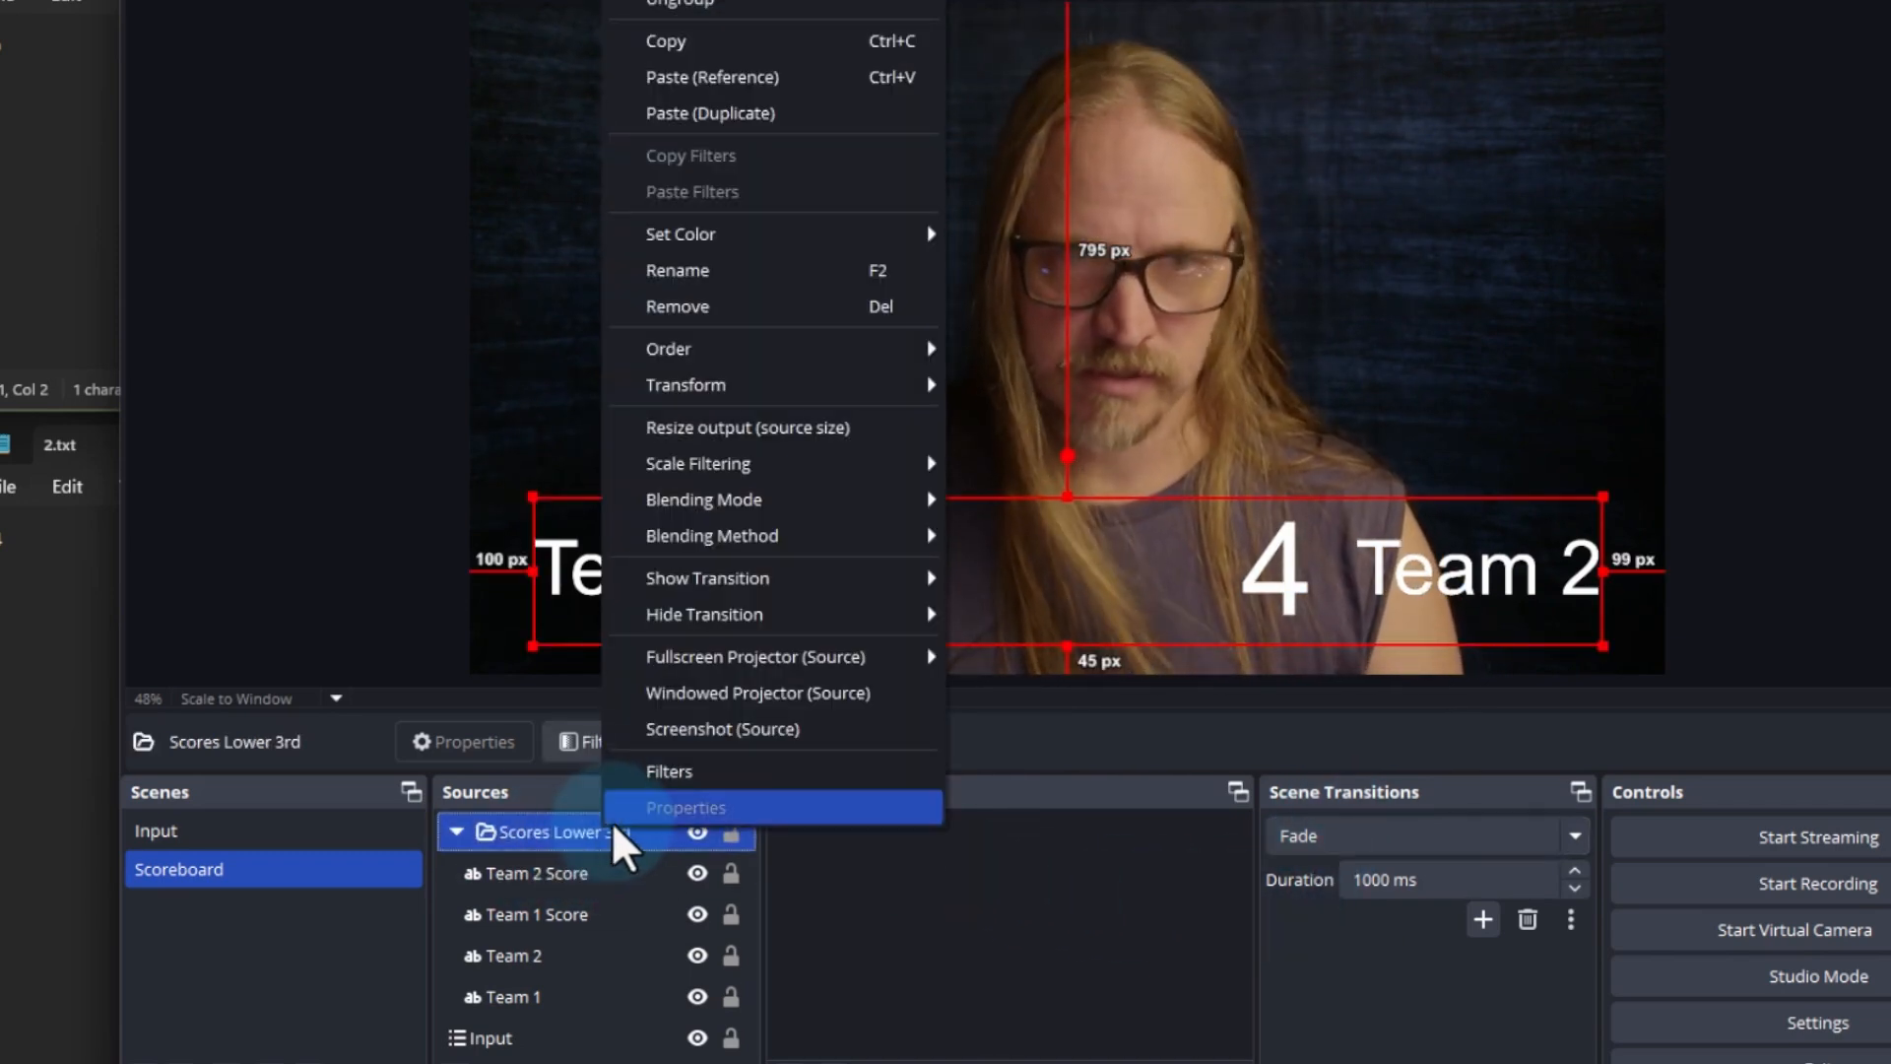
{"action": "left_click", "coordinate": [689, 578]}
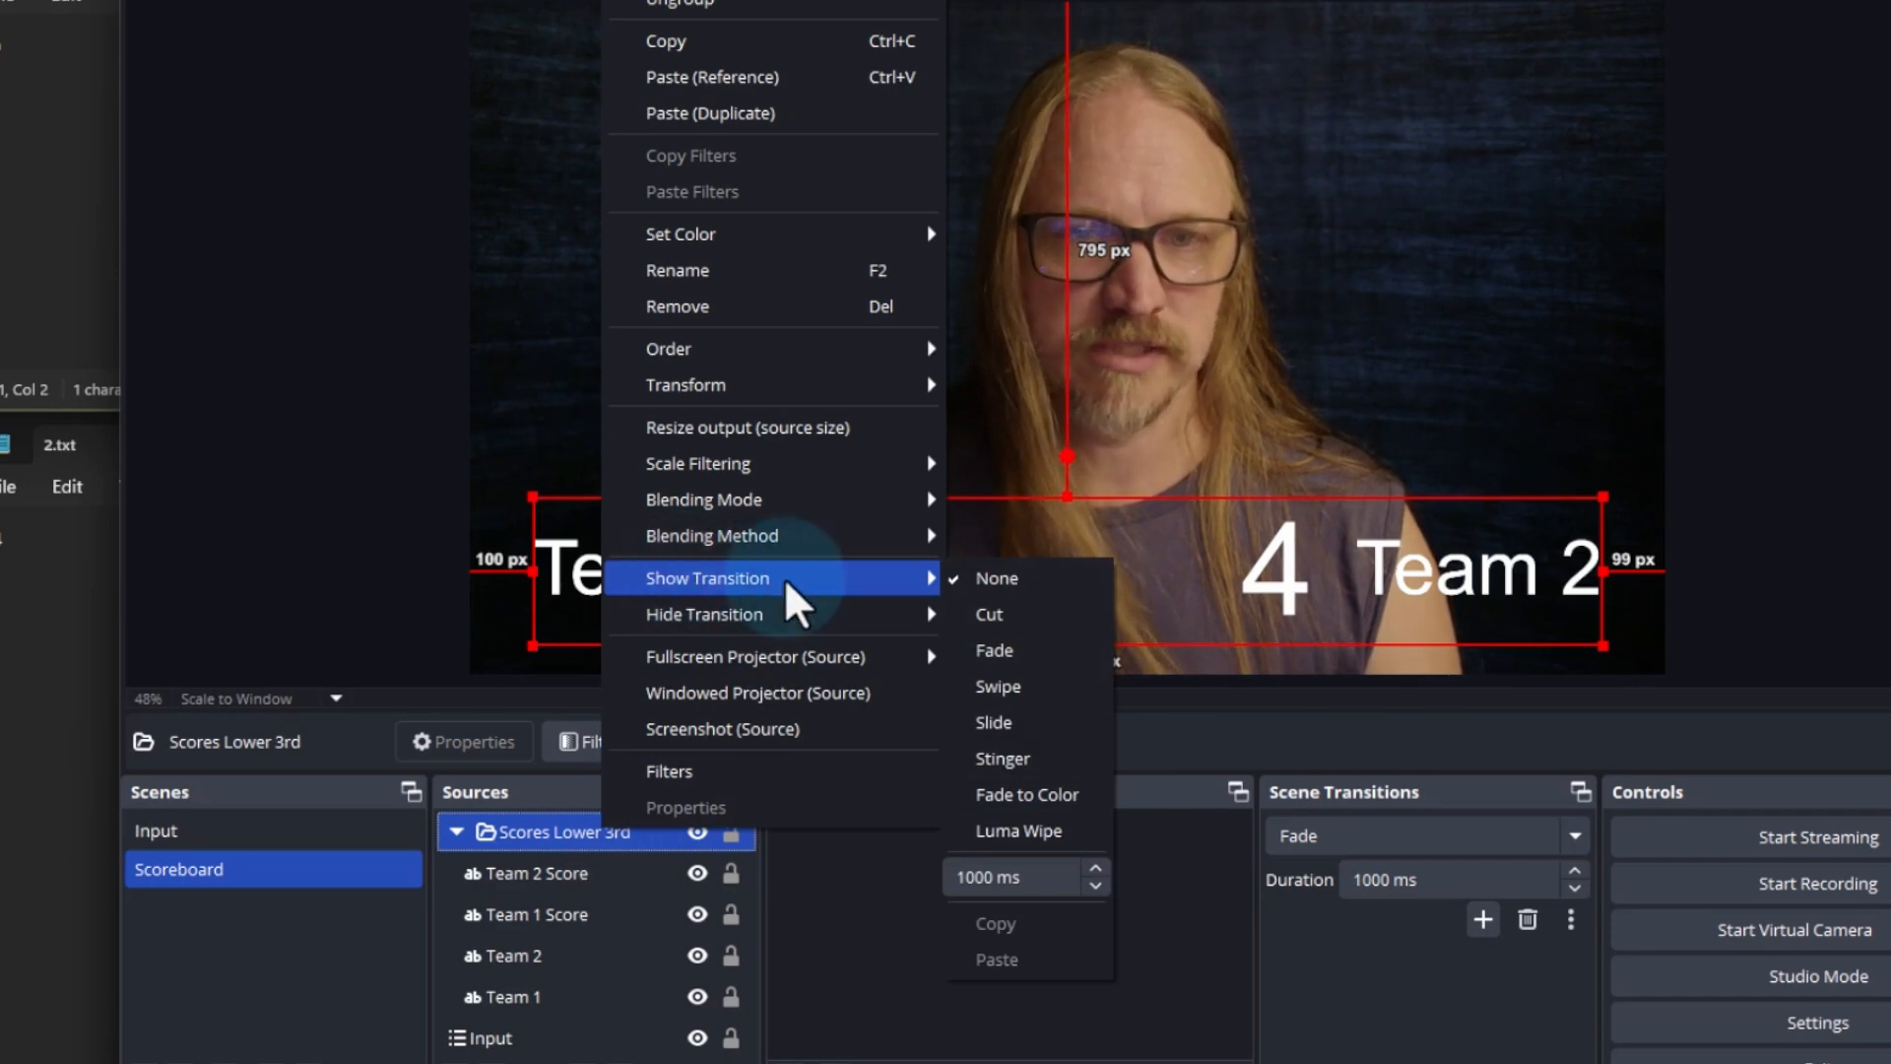
{"action": "left_click", "coordinate": [1048, 724]}
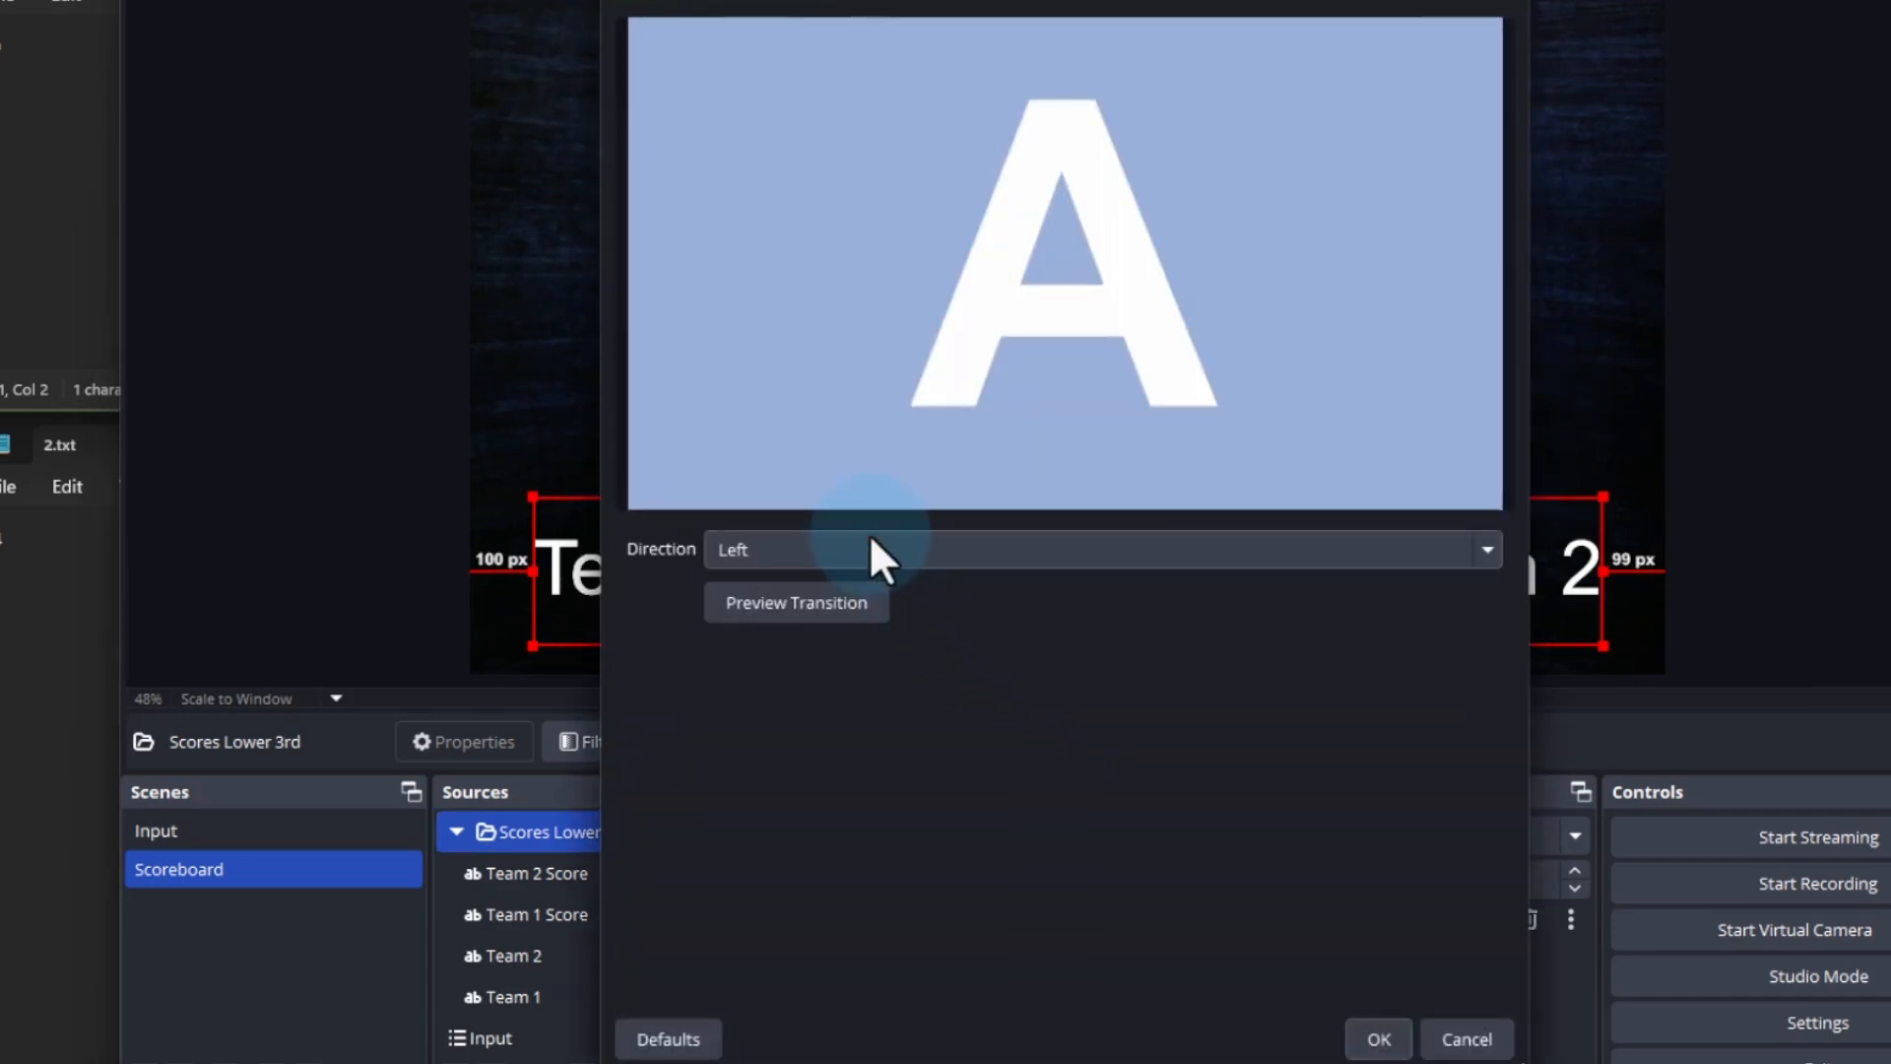
{"action": "left_click", "coordinate": [869, 548]}
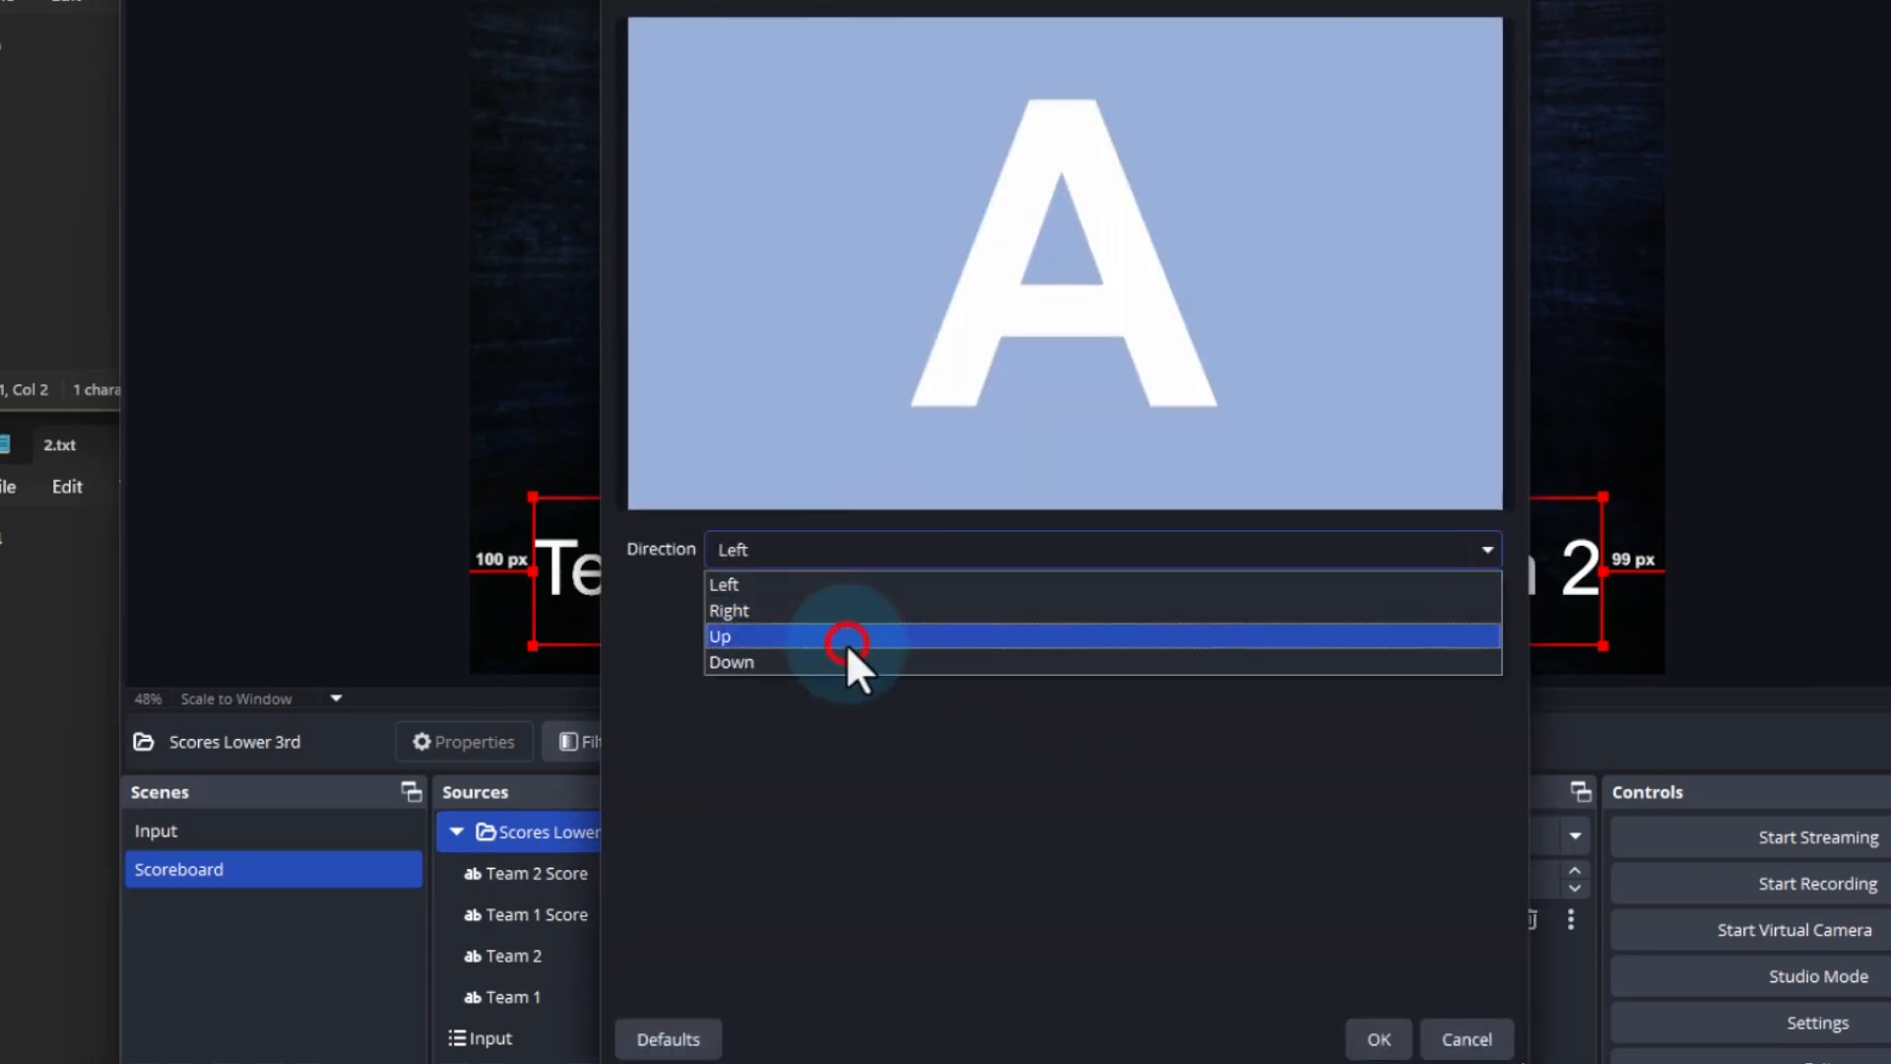
{"action": "left_click", "coordinate": [847, 638]}
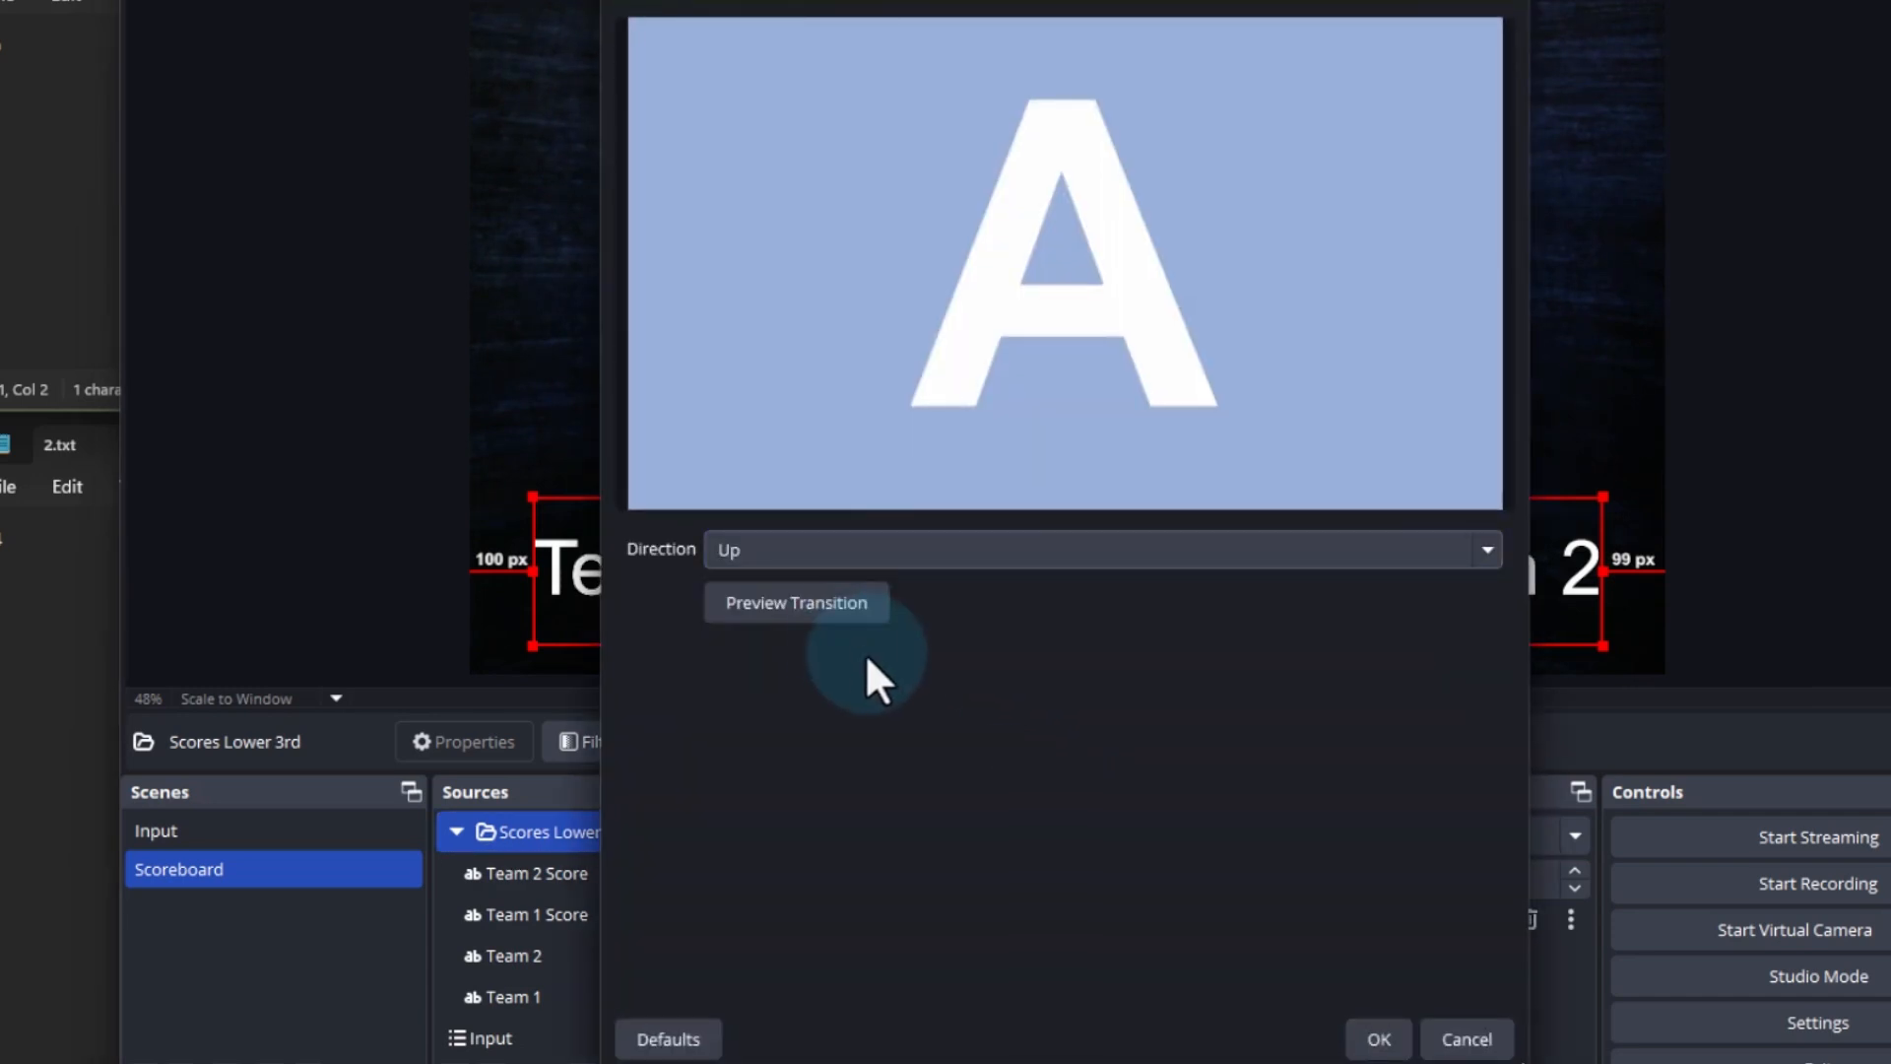
{"action": "left_click", "coordinate": [1379, 1039]}
Set the hide transition of the Scores Lower 3rd group to Slide with direction Down
{"action": "right_click", "coordinate": [558, 830]}
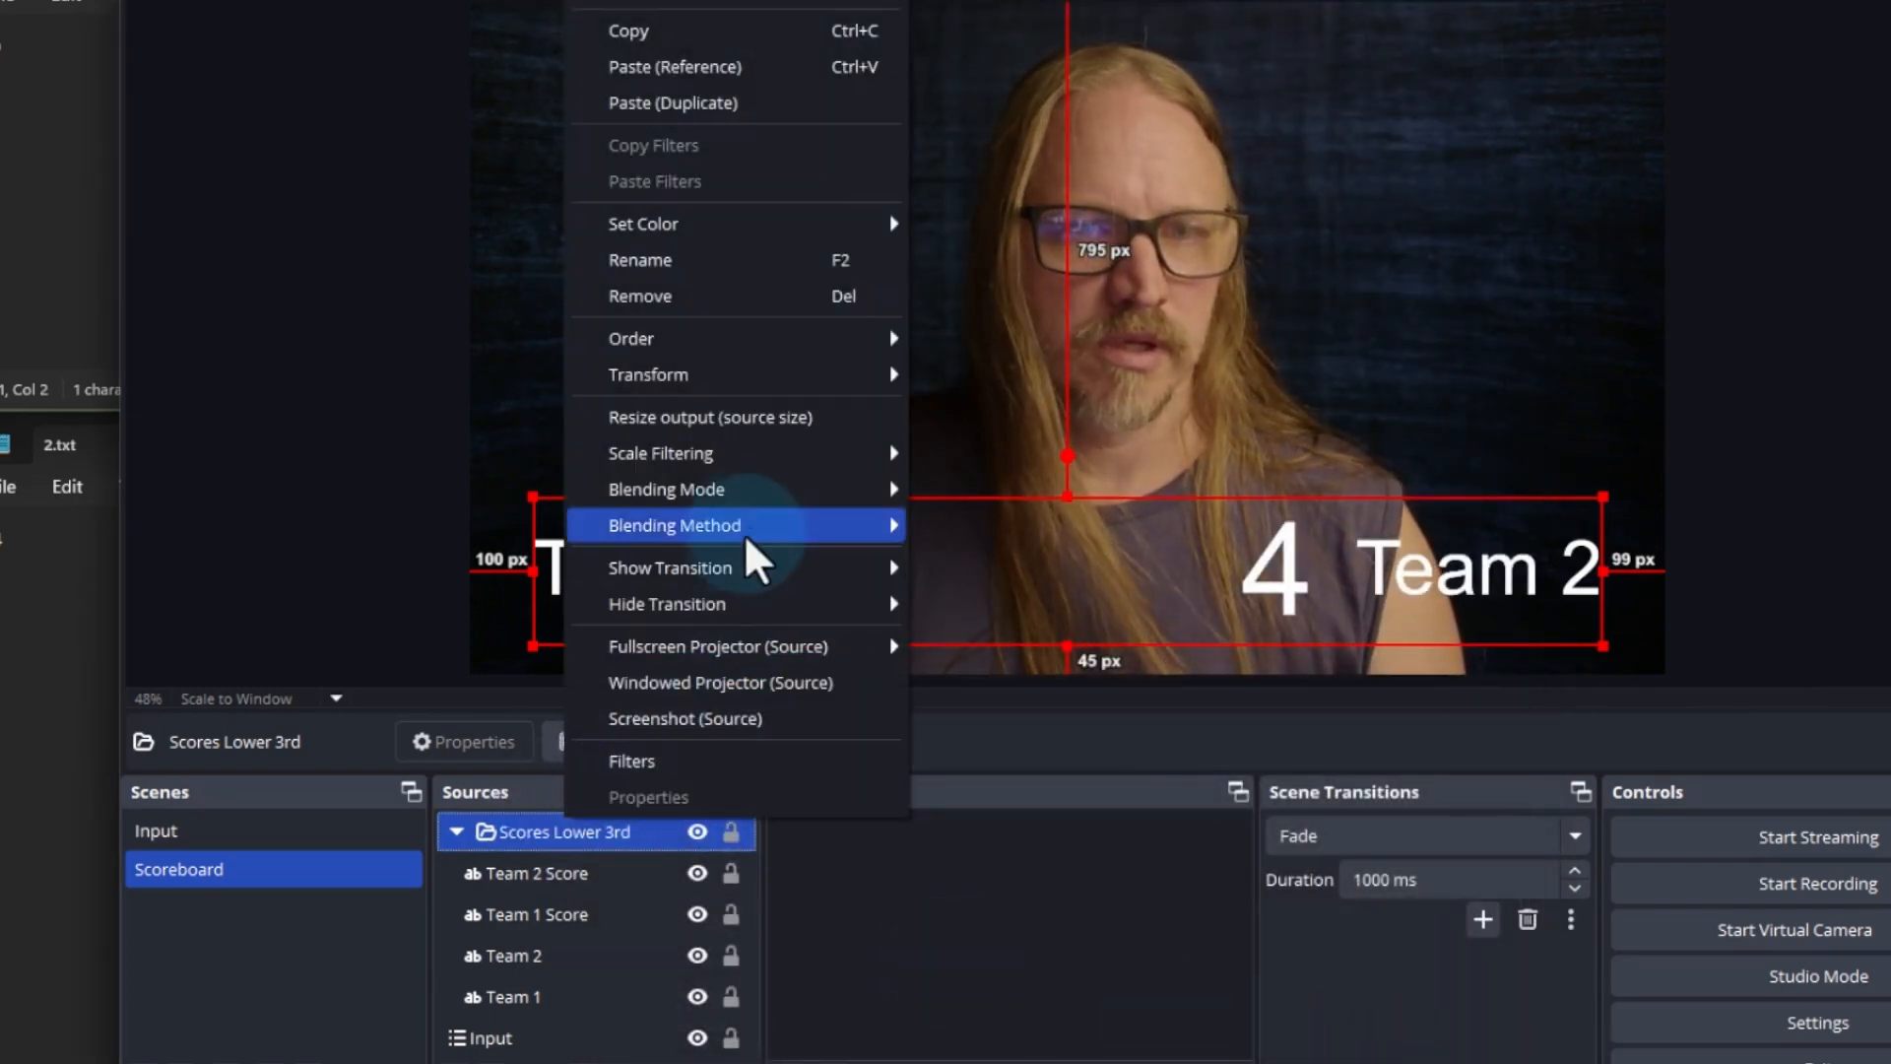
{"action": "mouse_move", "coordinate": [761, 605]}
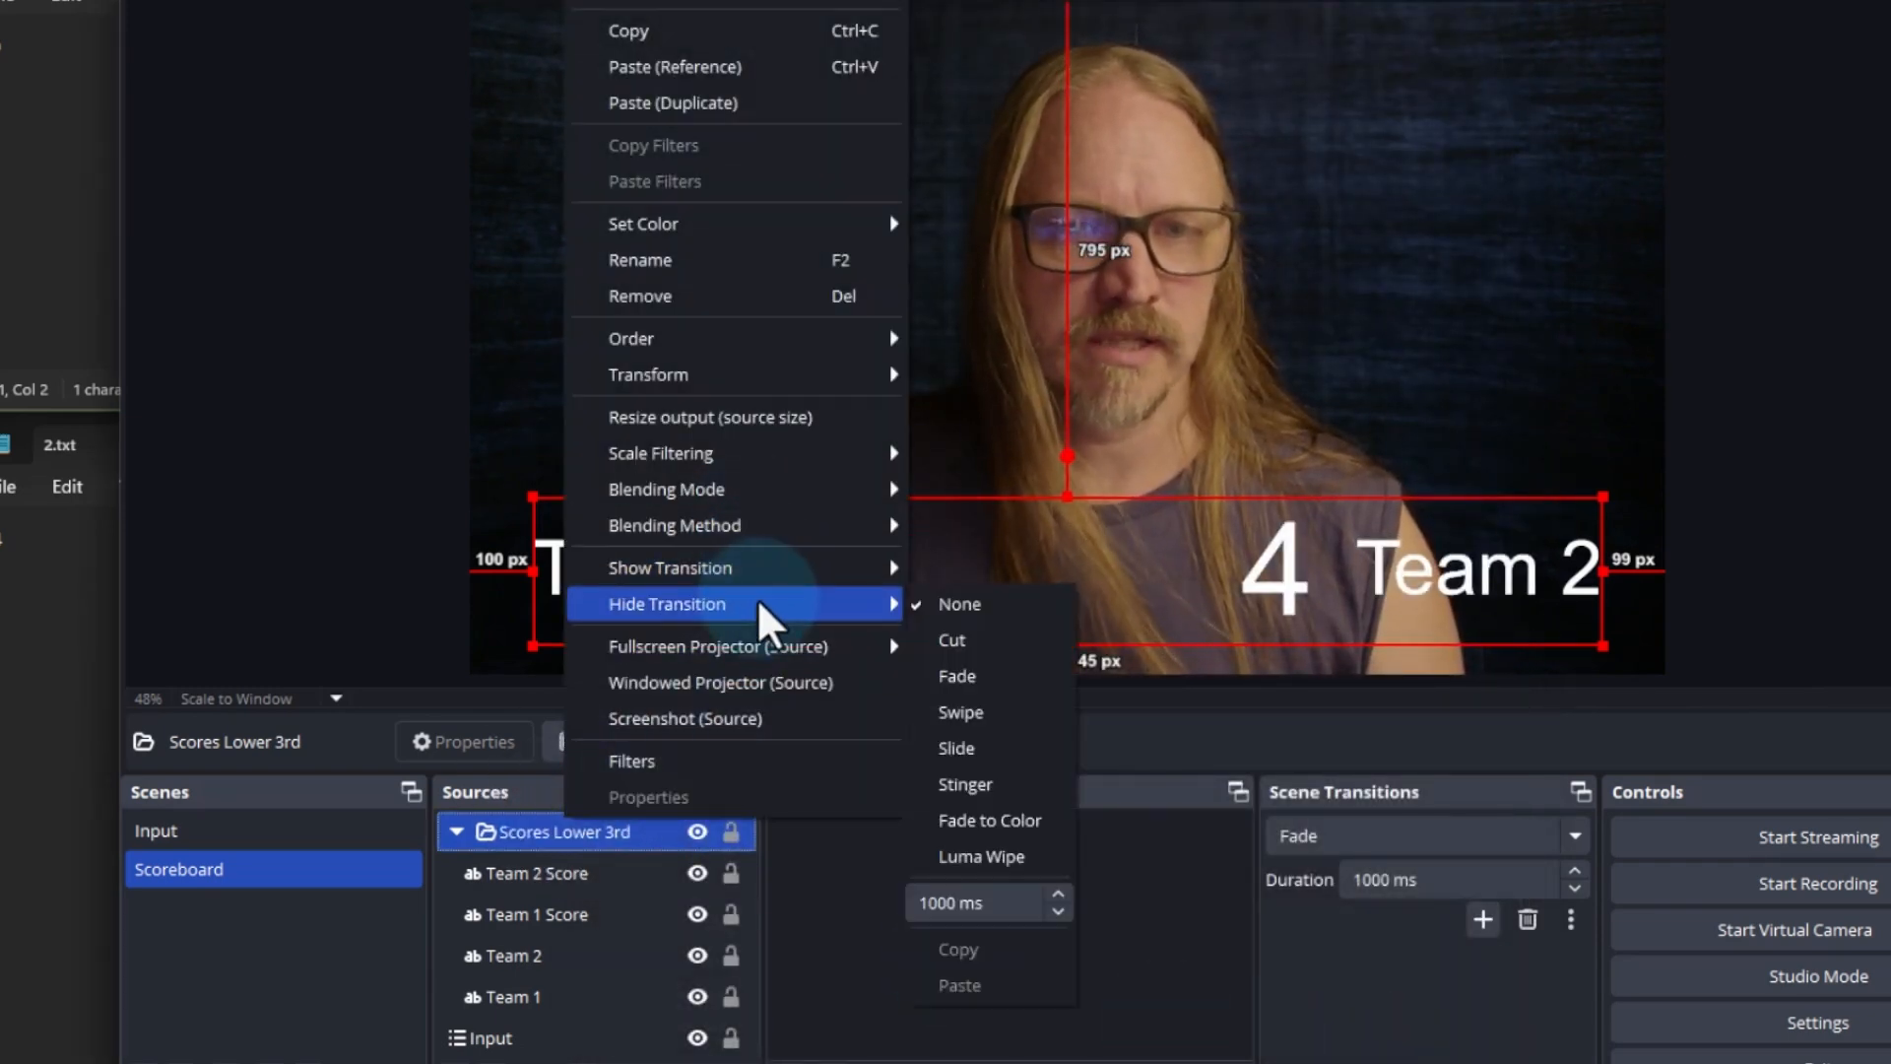
{"action": "left_click", "coordinate": [1021, 749]}
{"action": "left_click", "coordinate": [1103, 556]}
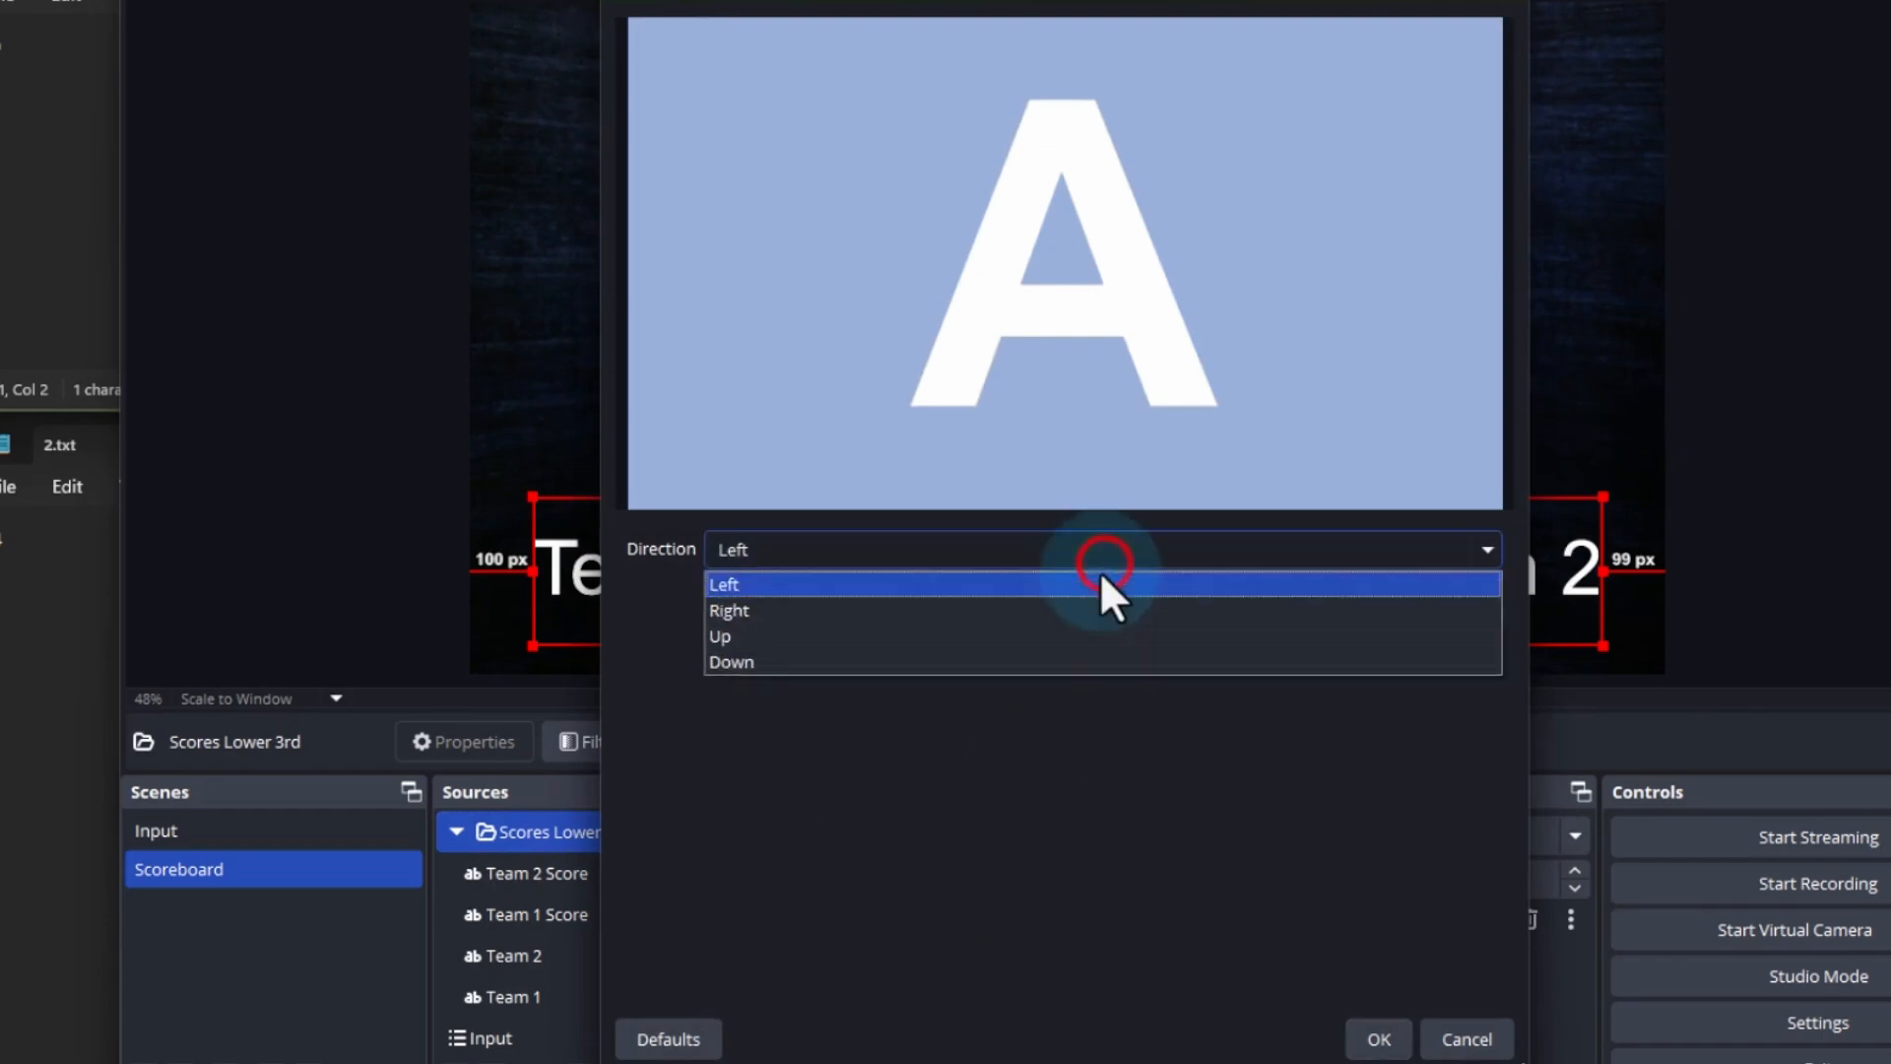
{"action": "left_click", "coordinate": [1006, 662]}
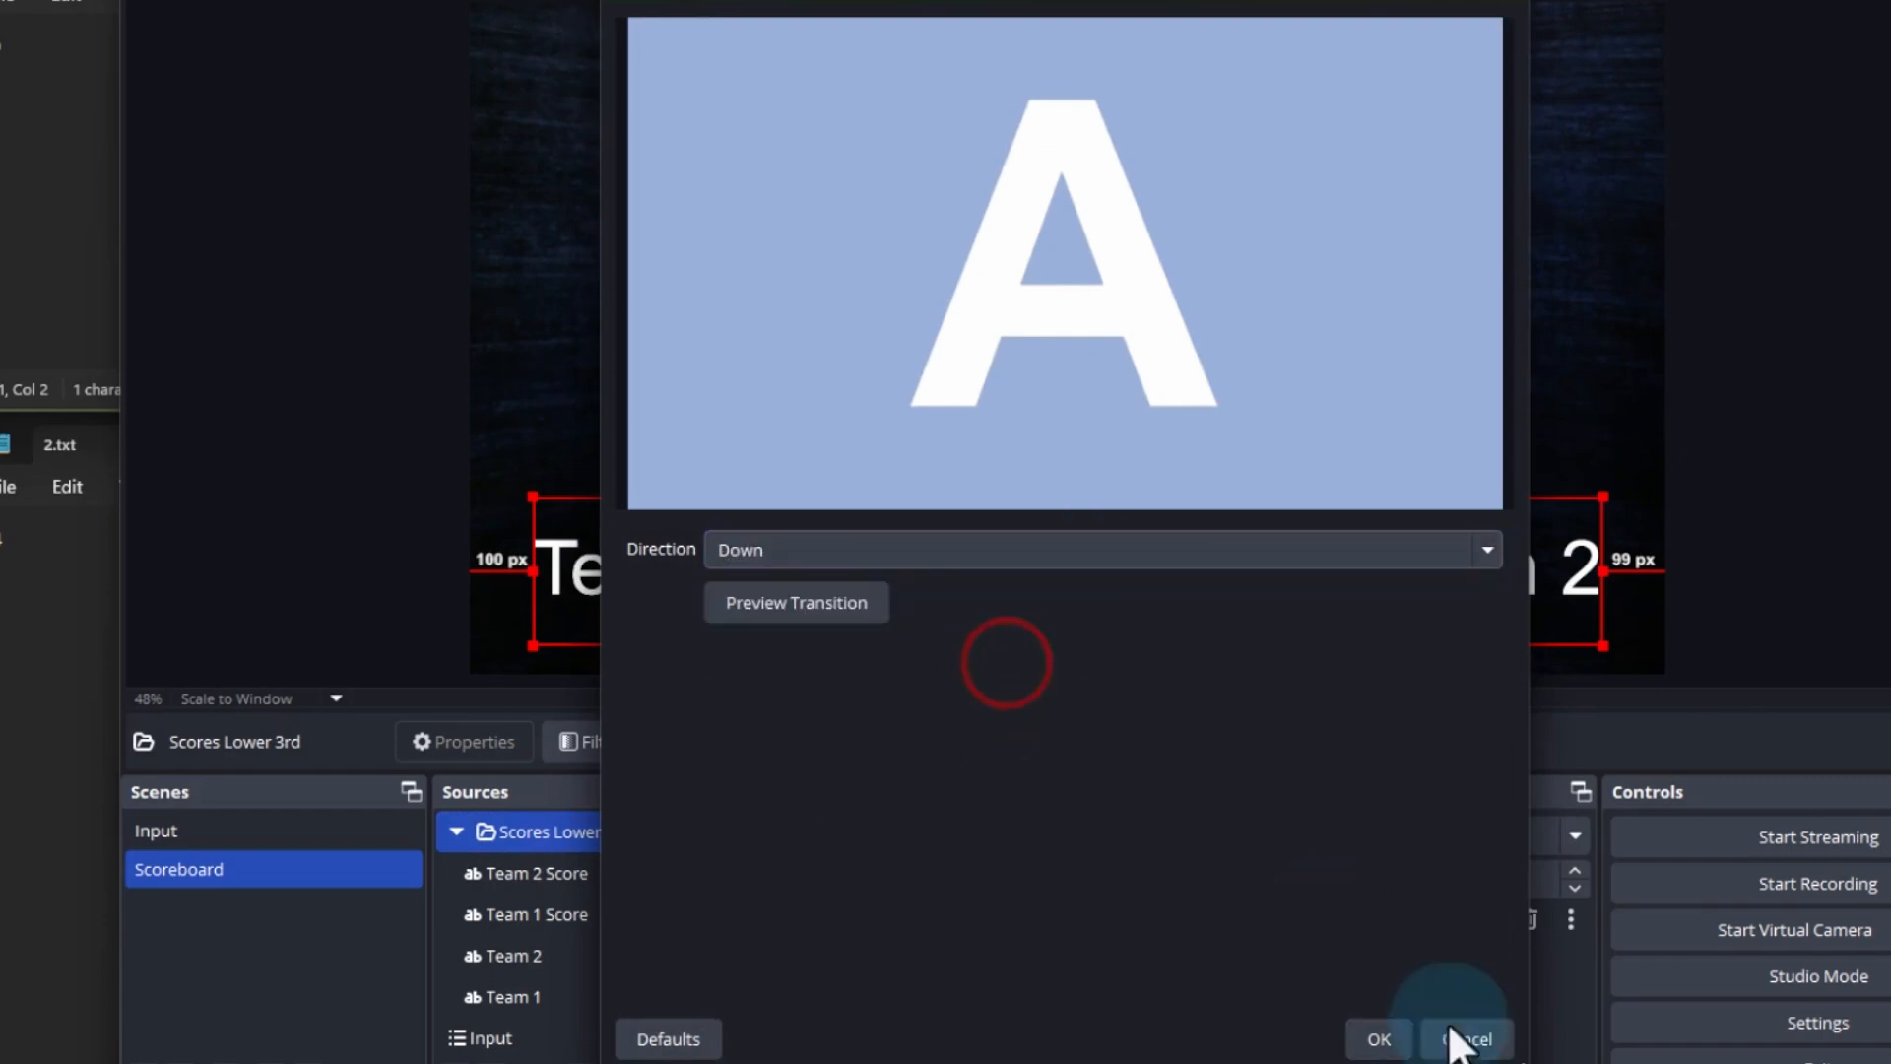
{"action": "left_click", "coordinate": [1376, 1037]}
Deselect all sources and test both slide transitions by hiding and showing Scores Lower 3rd with its hotkeys
{"action": "left_click", "coordinate": [348, 517]}
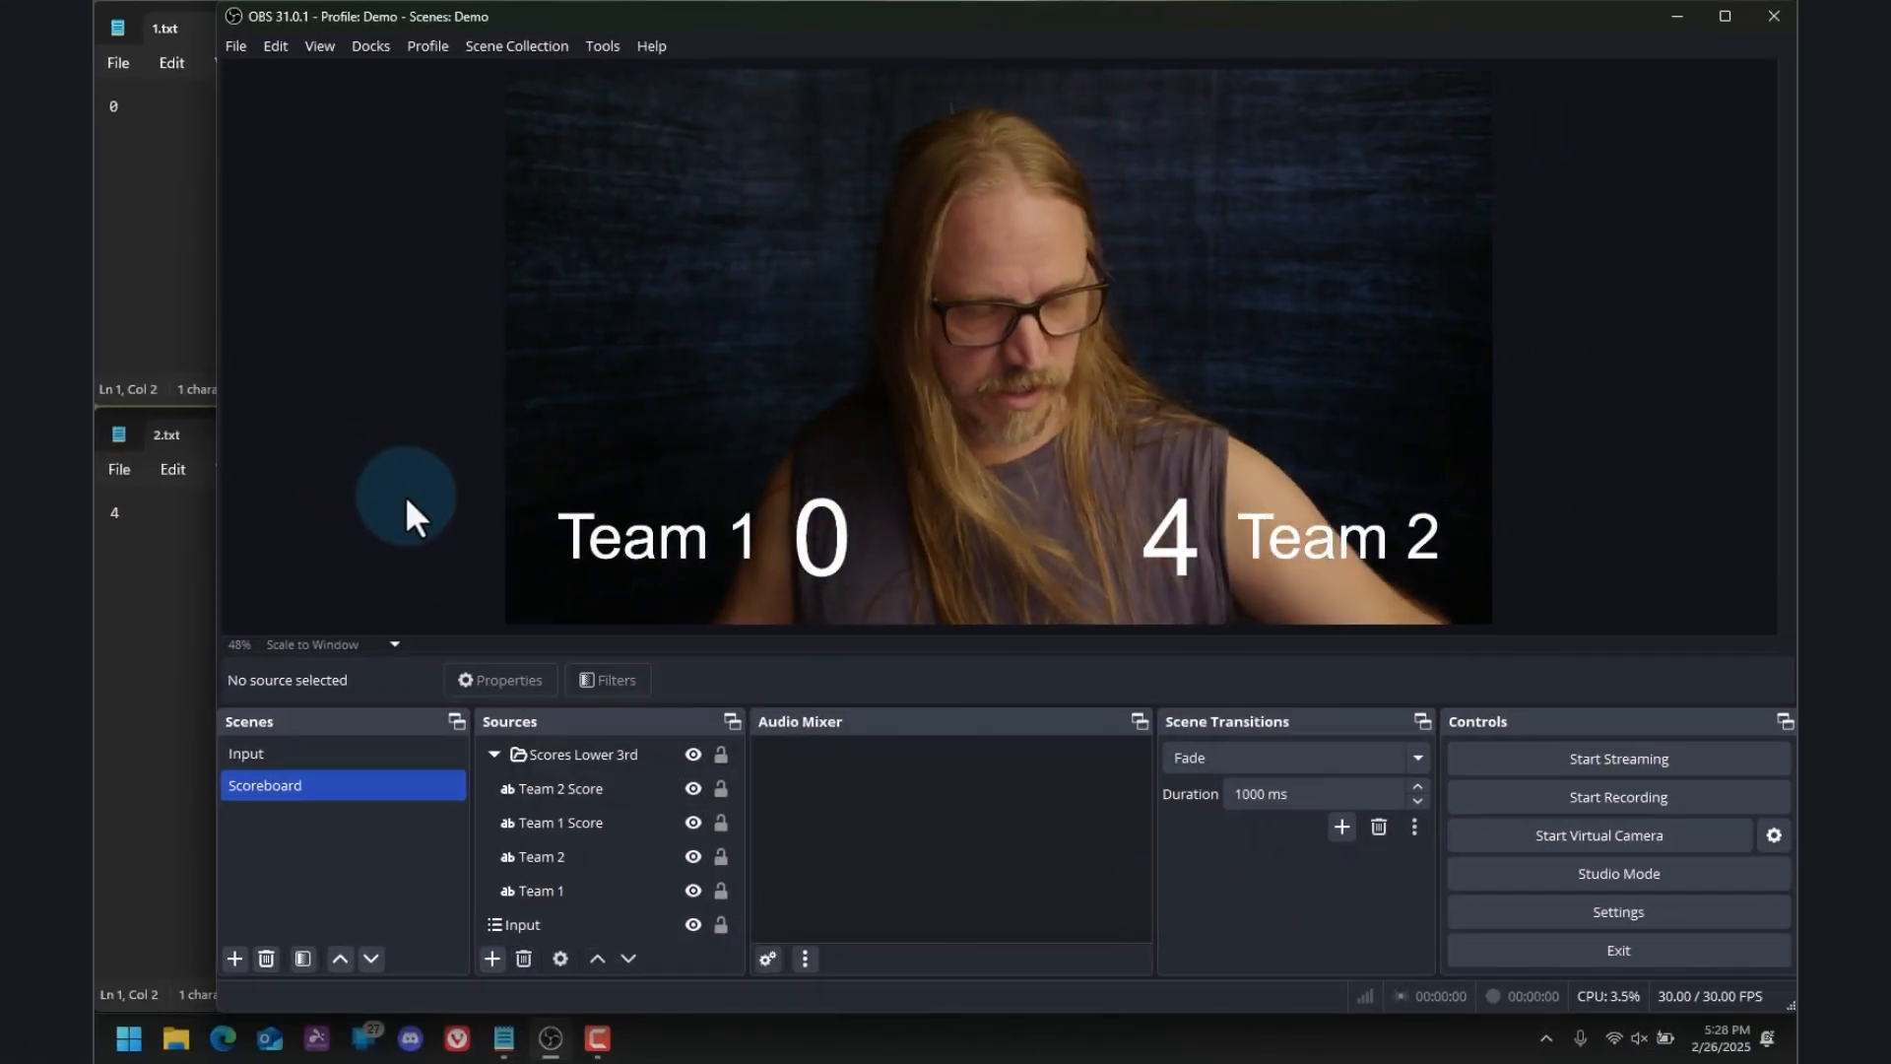
{"action": "key", "text": "F1"}
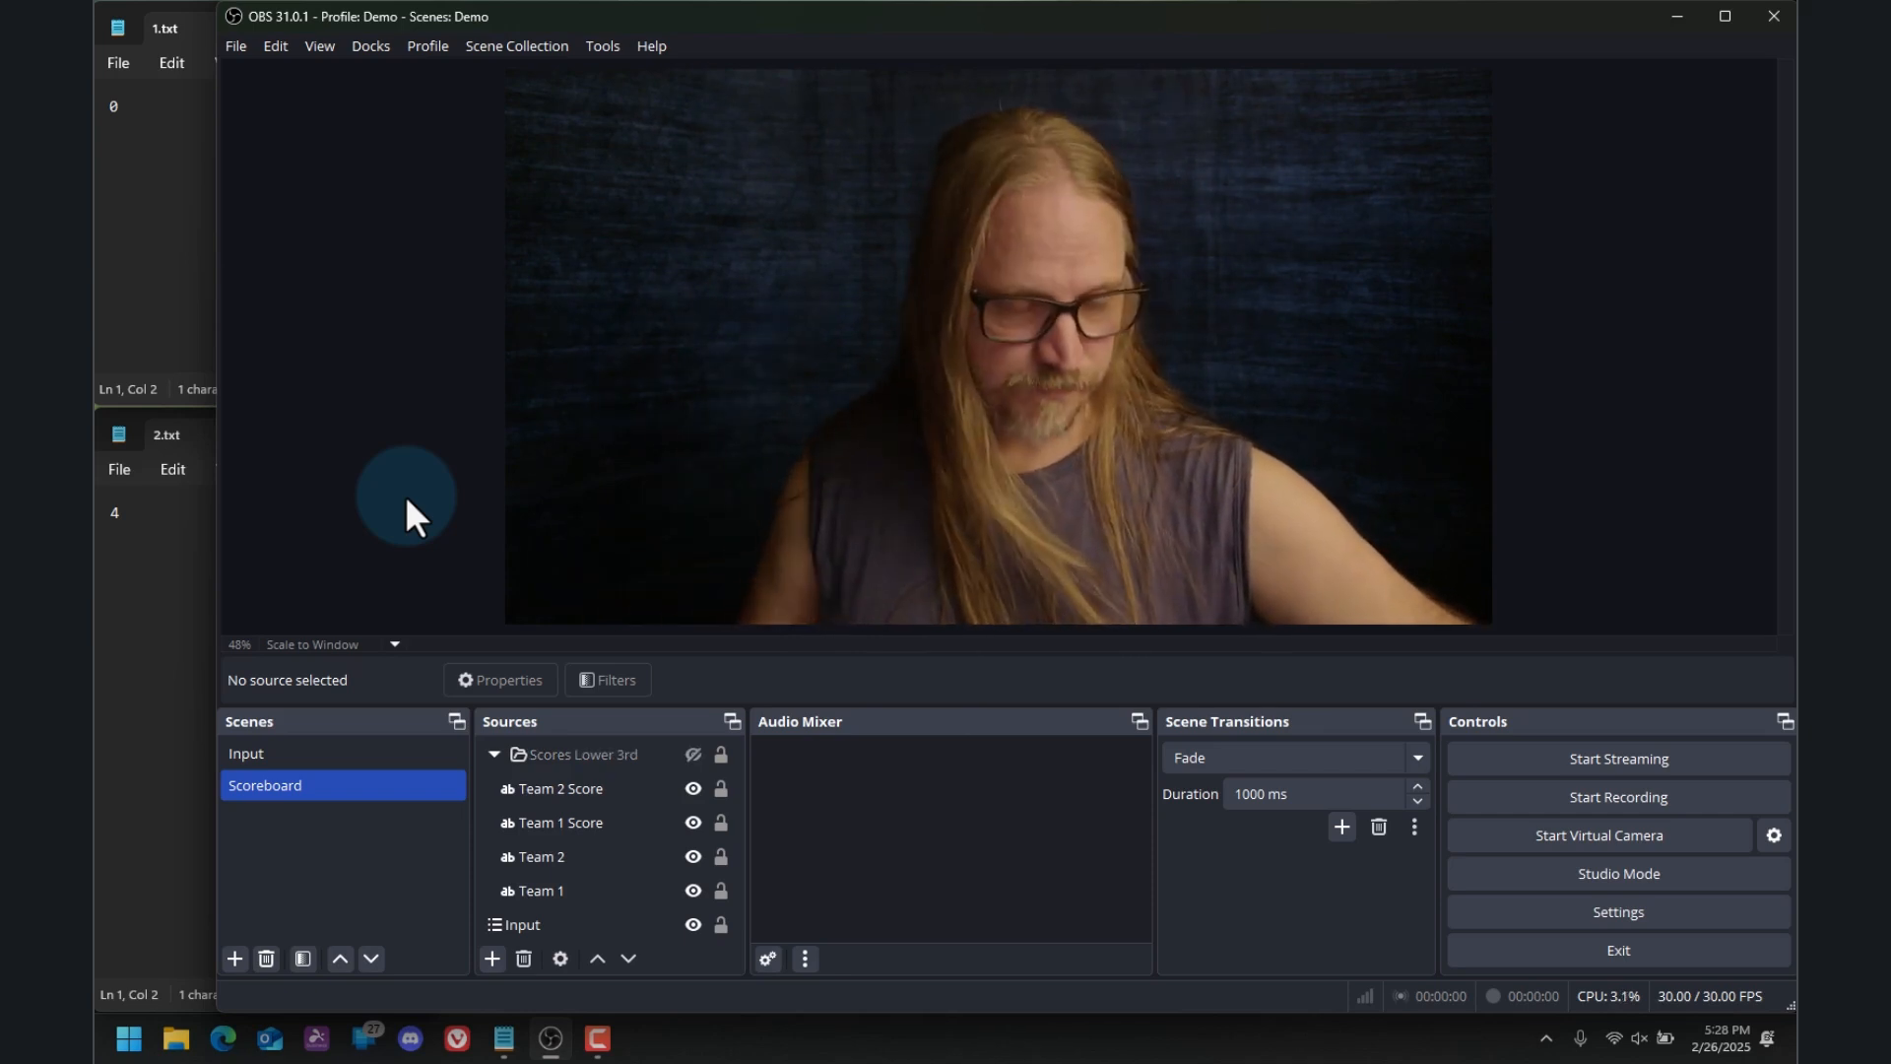
{"action": "key", "text": "F1"}
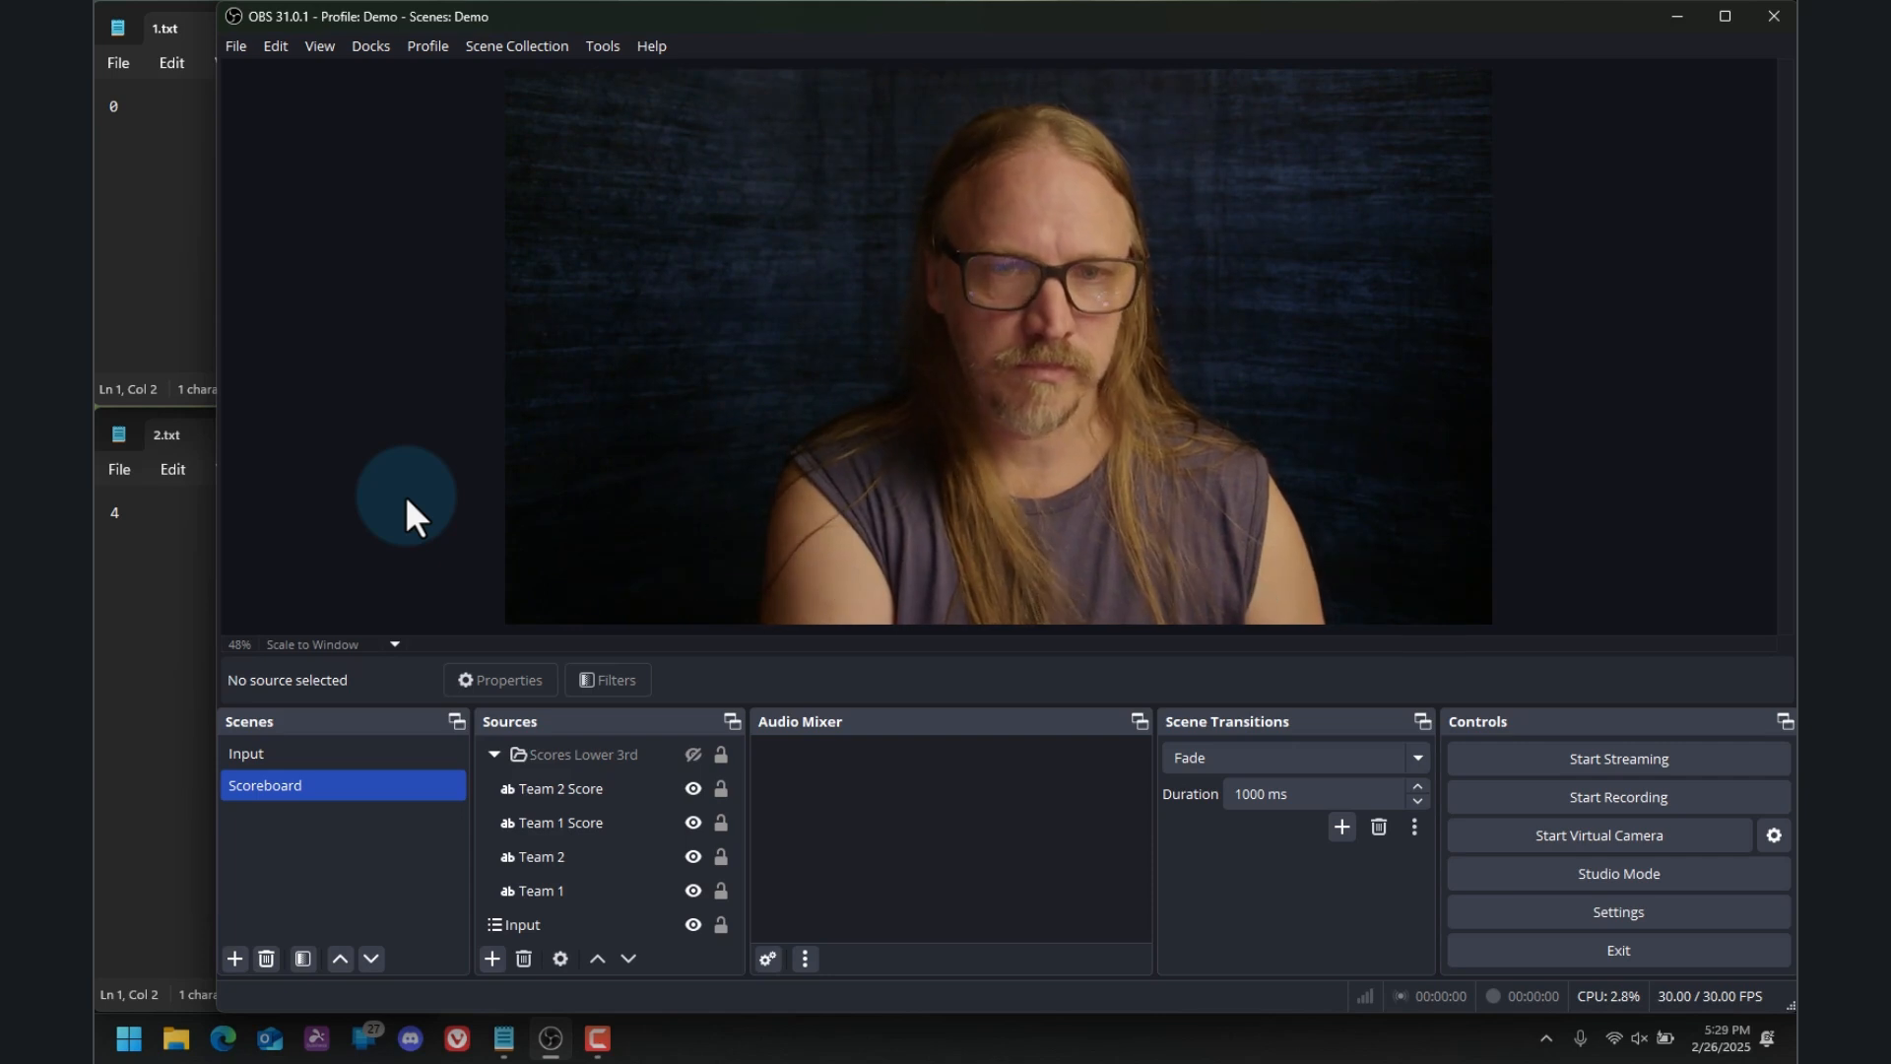
{"action": "key", "text": "F1"}
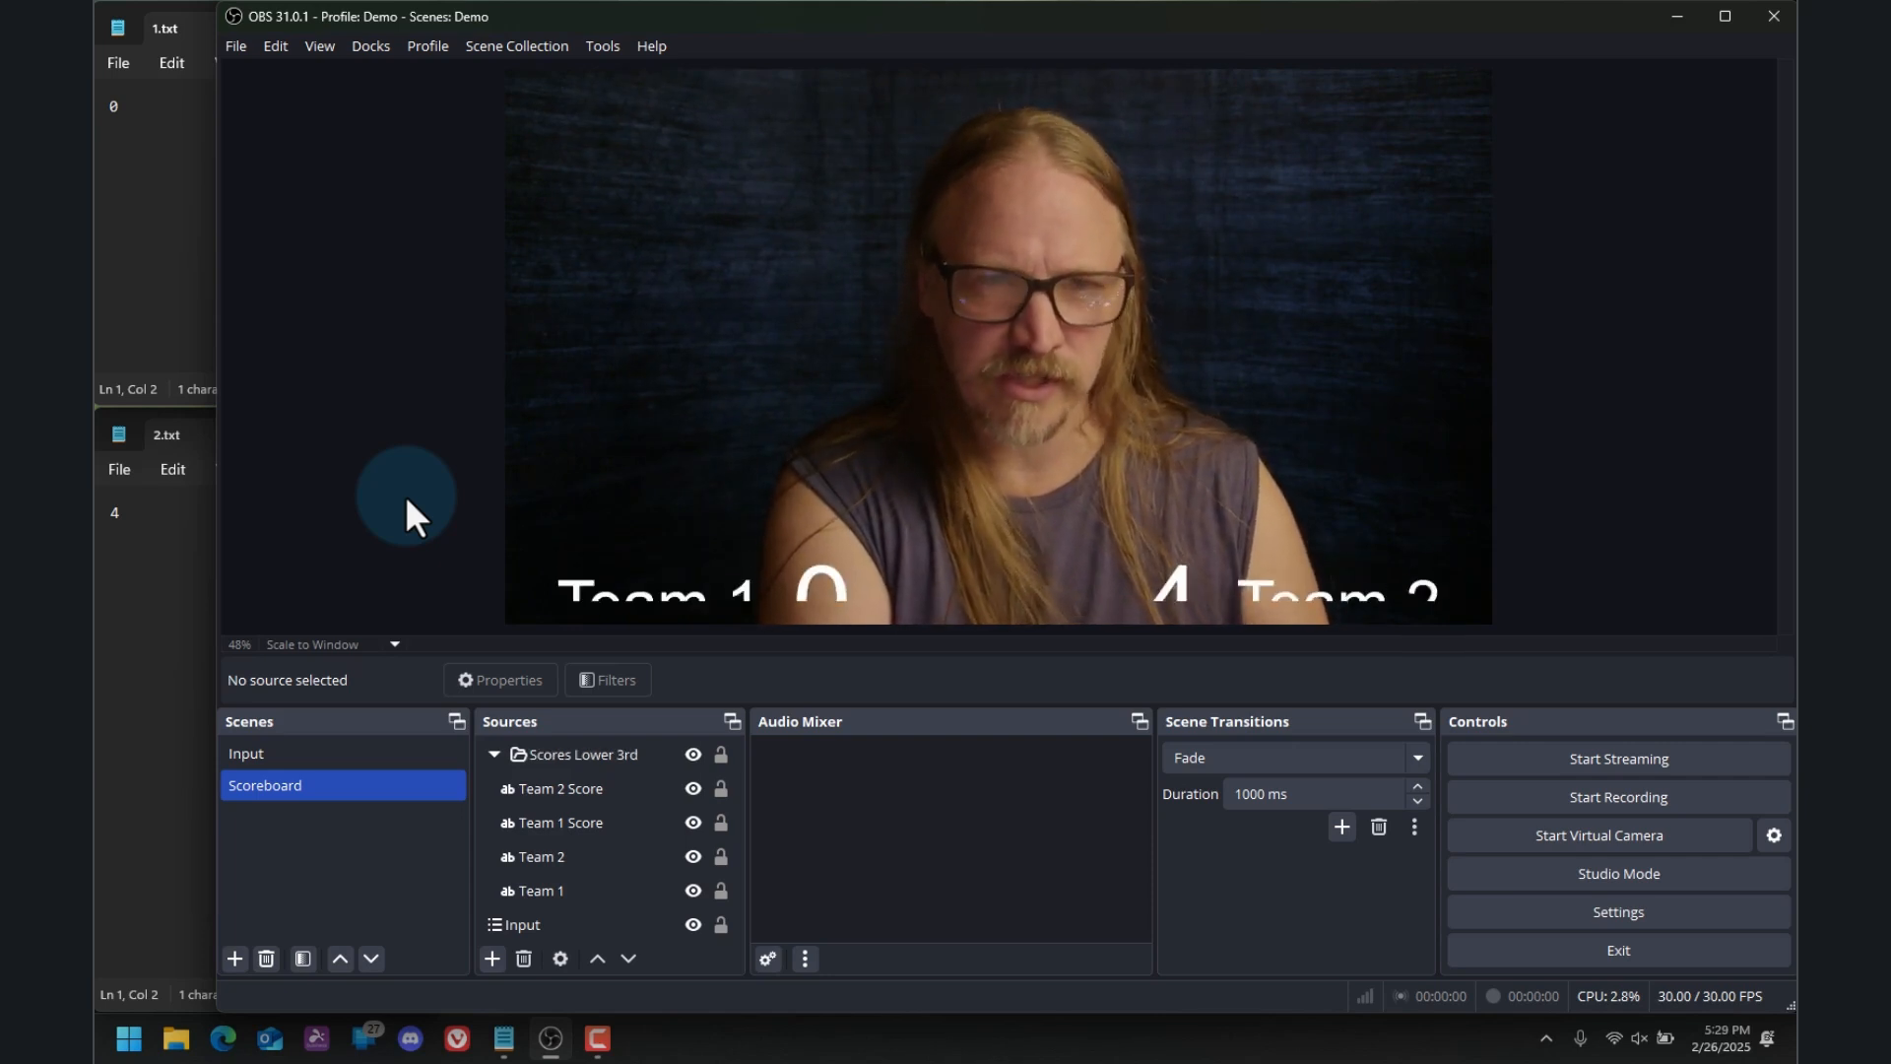
Move the Scores Lower 3rd group down flush with the canvas's bottom edge, about 100 px from the left edge
{"action": "left_click", "coordinate": [656, 822]}
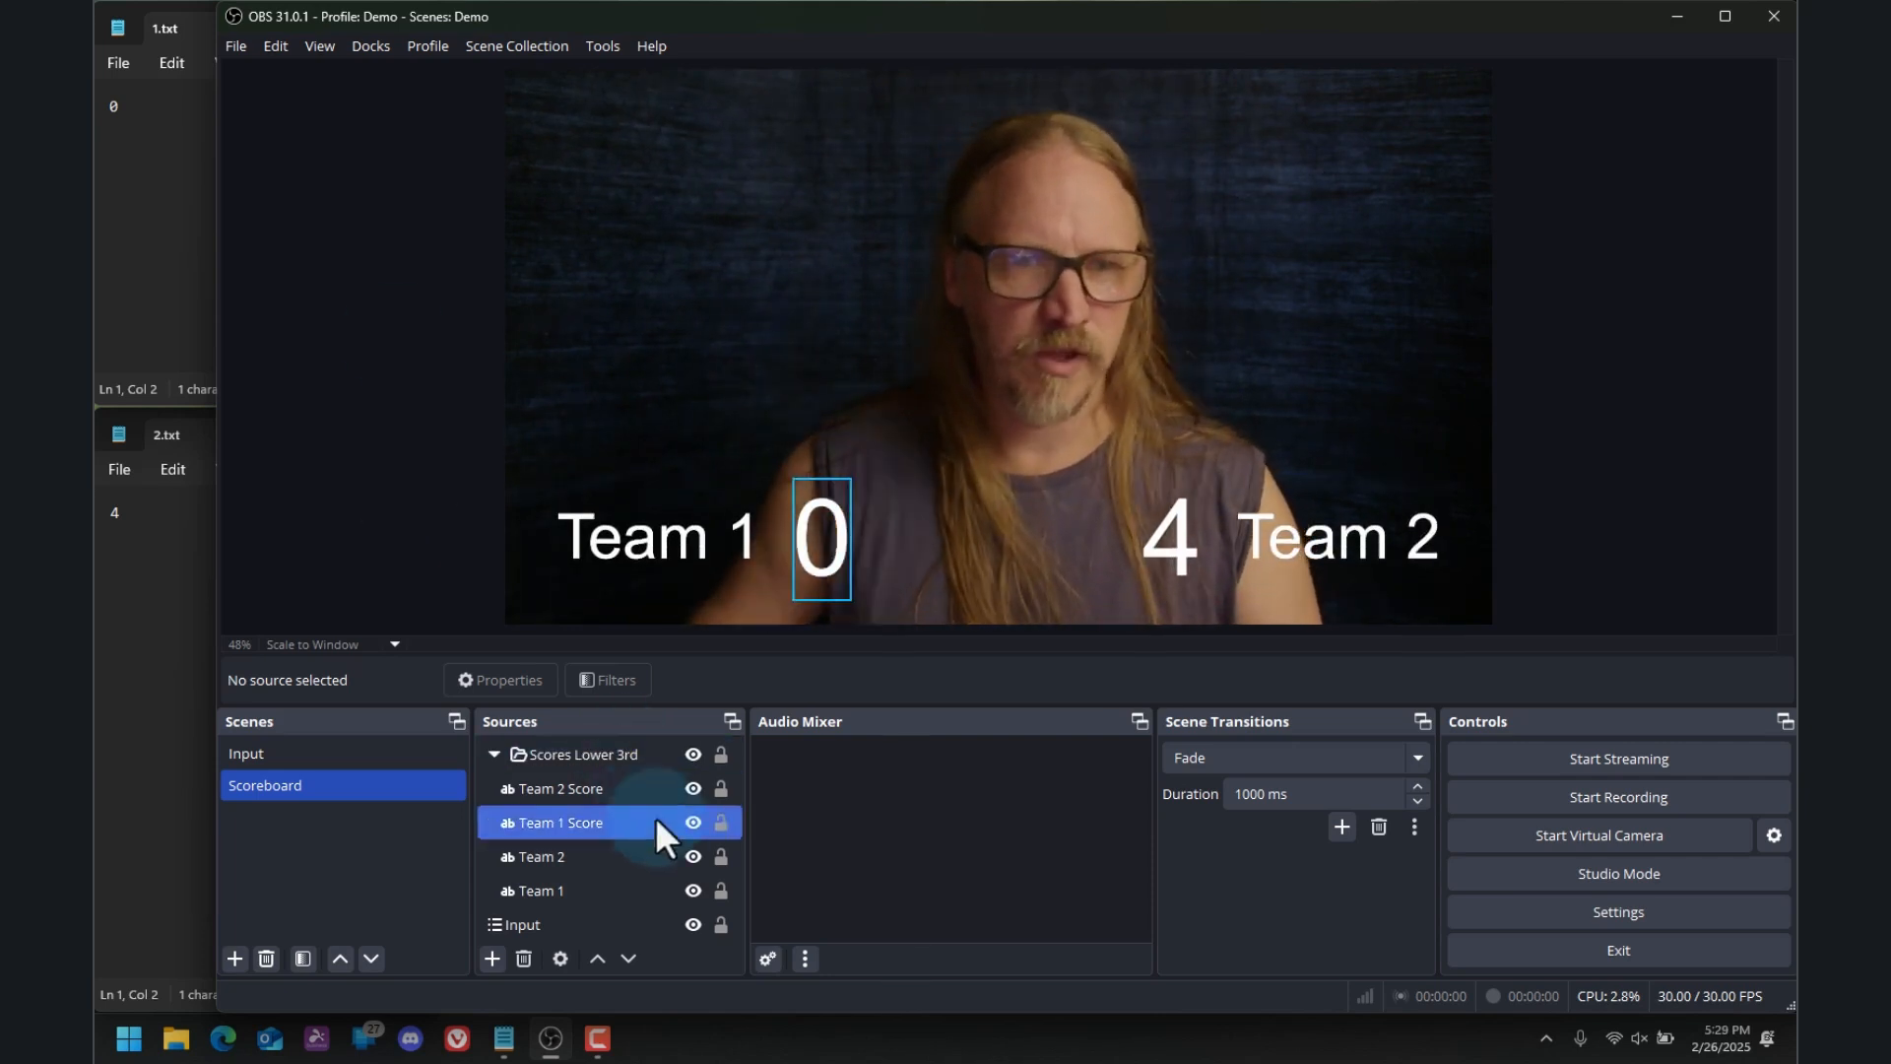
{"action": "left_click", "coordinate": [598, 753]}
{"action": "left_click_drag", "start_coordinate": [1004, 552], "coordinate": [999, 548]}
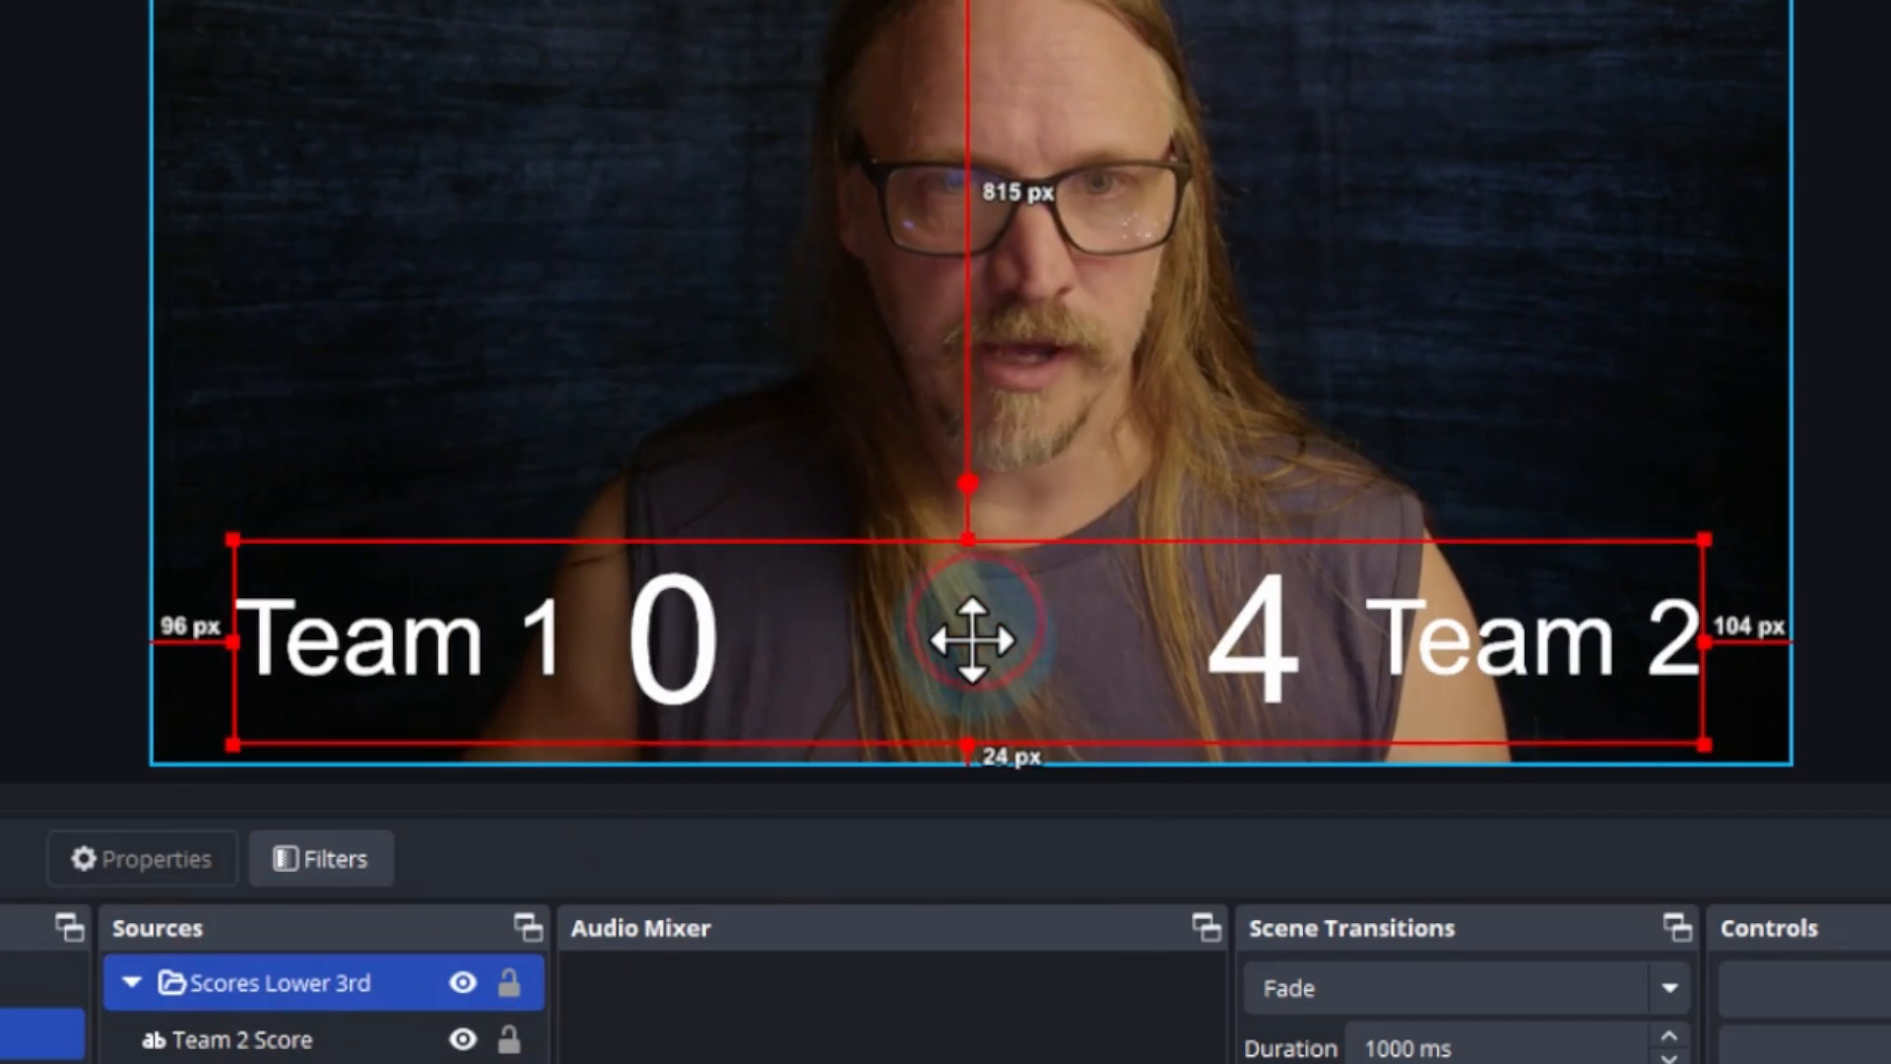
{"action": "left_click_drag", "start_coordinate": [972, 640], "coordinate": [975, 652]}
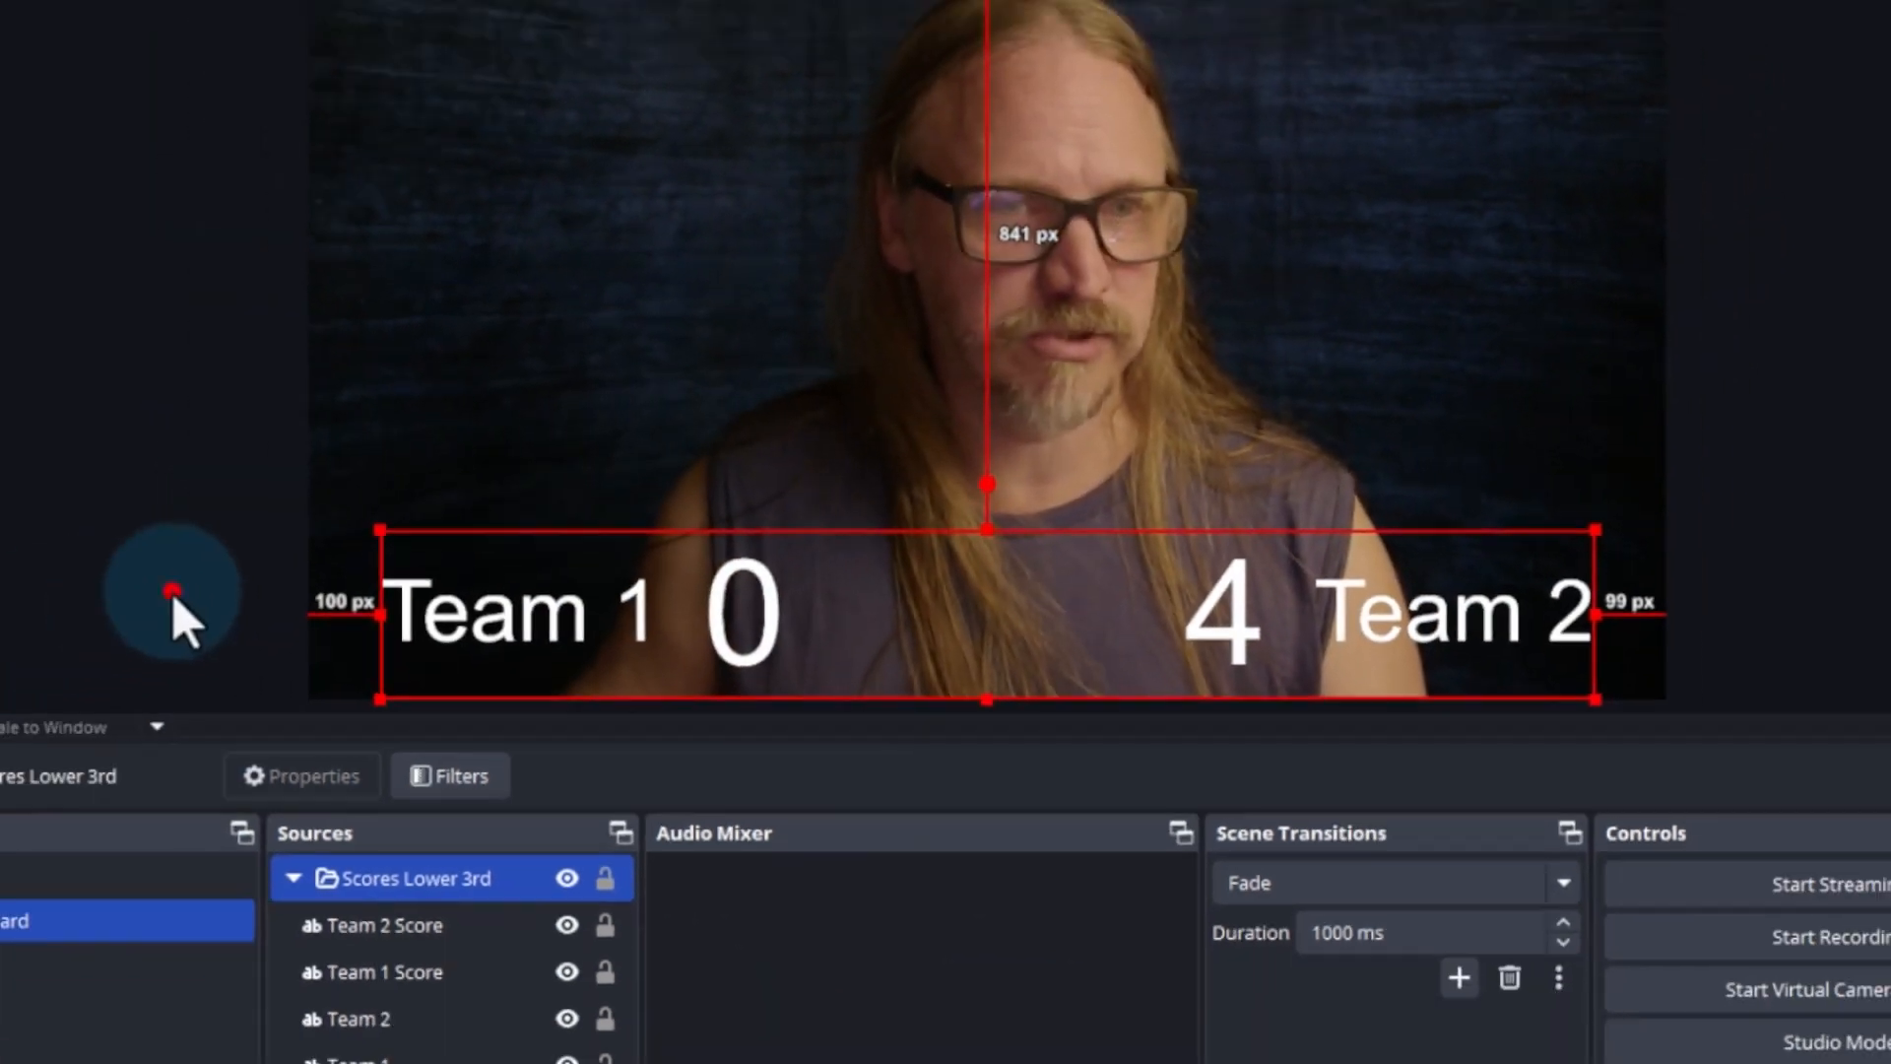
Deselect the repositioned group and hide it with its hotkey to check the slide at the canvas edge
{"action": "left_click", "coordinate": [172, 591]}
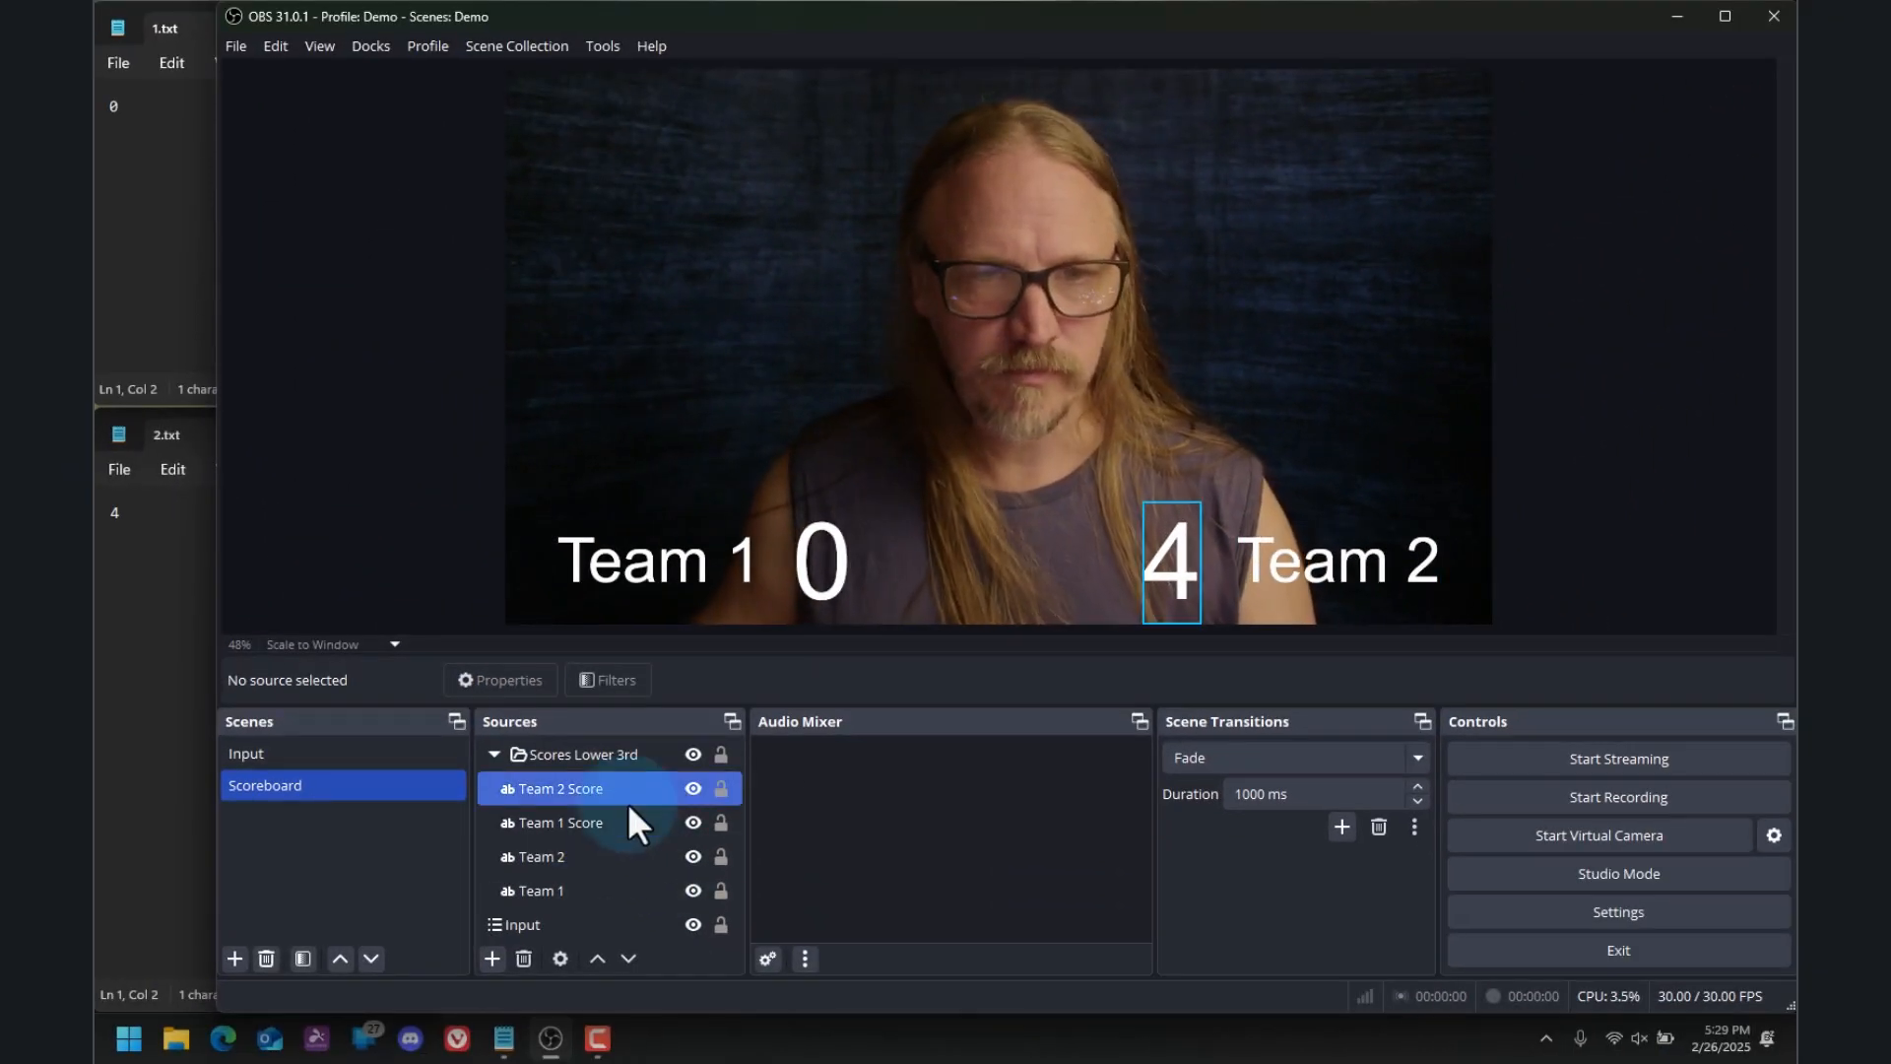
{"action": "left_click", "coordinate": [543, 814]}
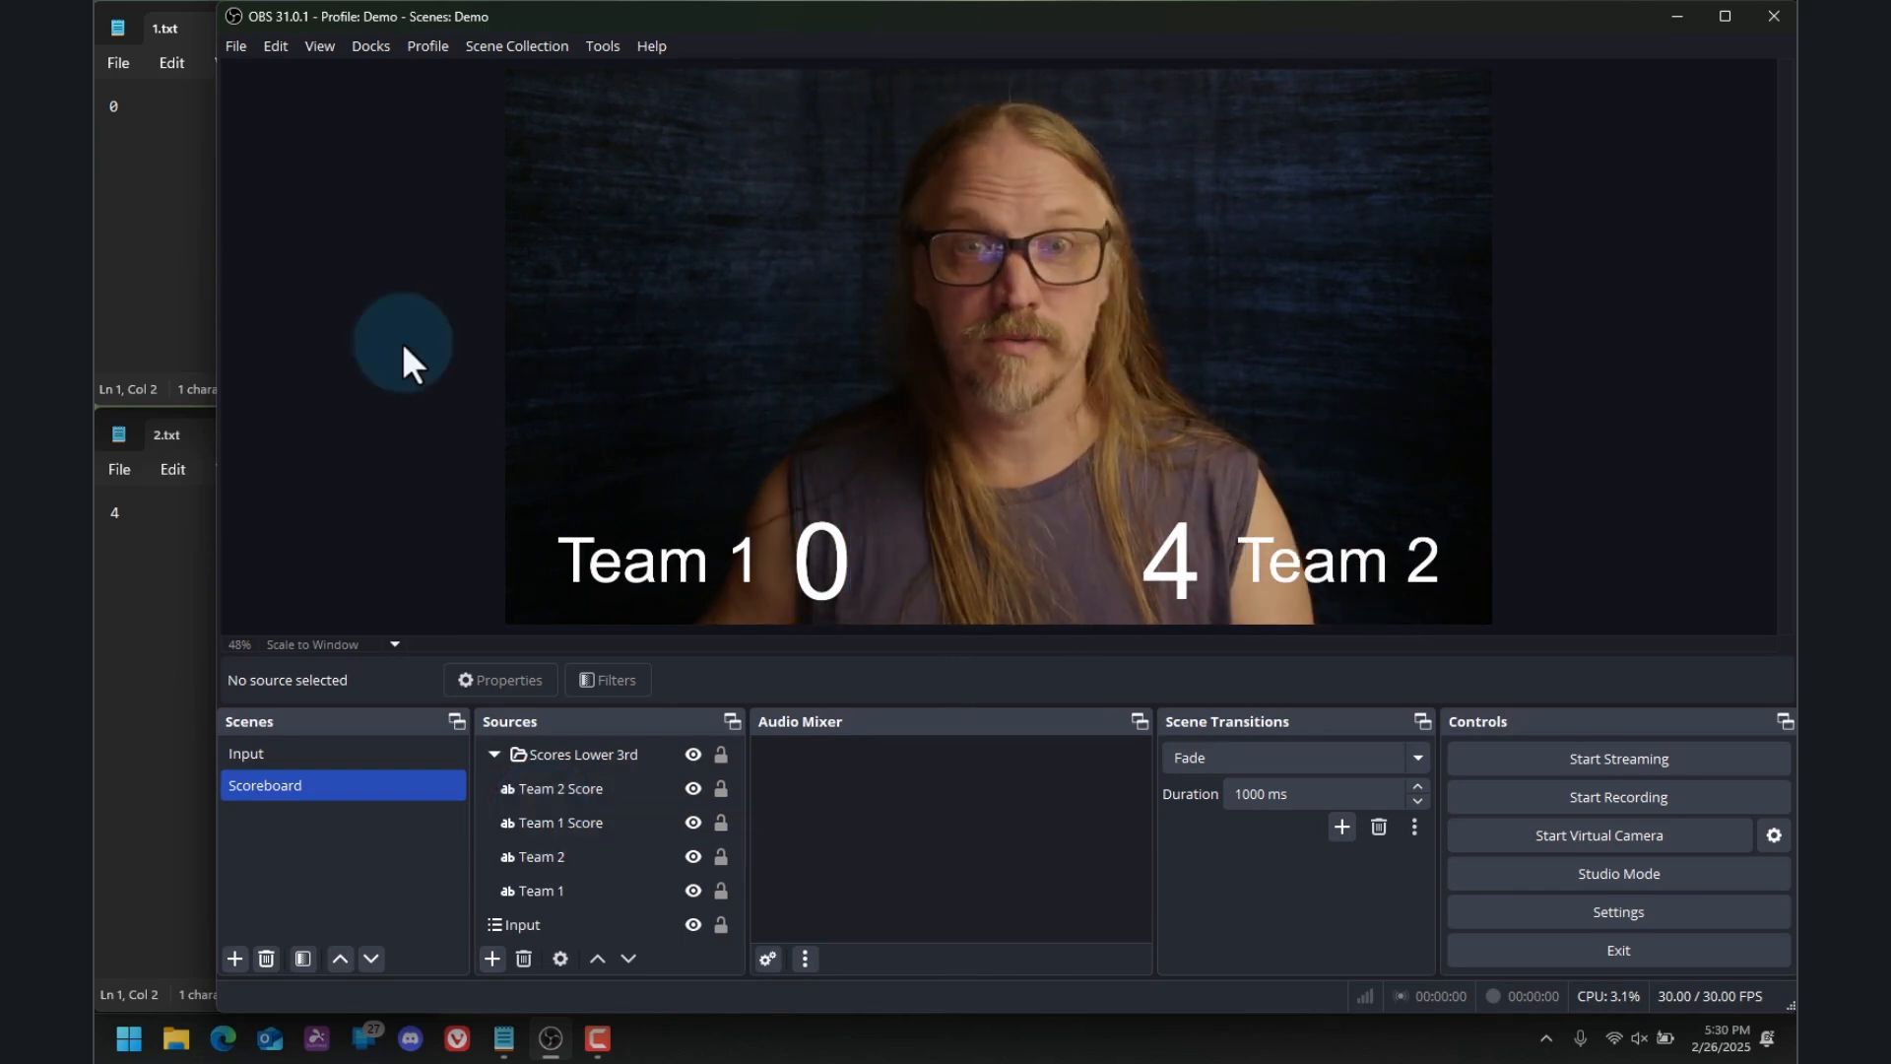
{"action": "key", "text": "F1"}
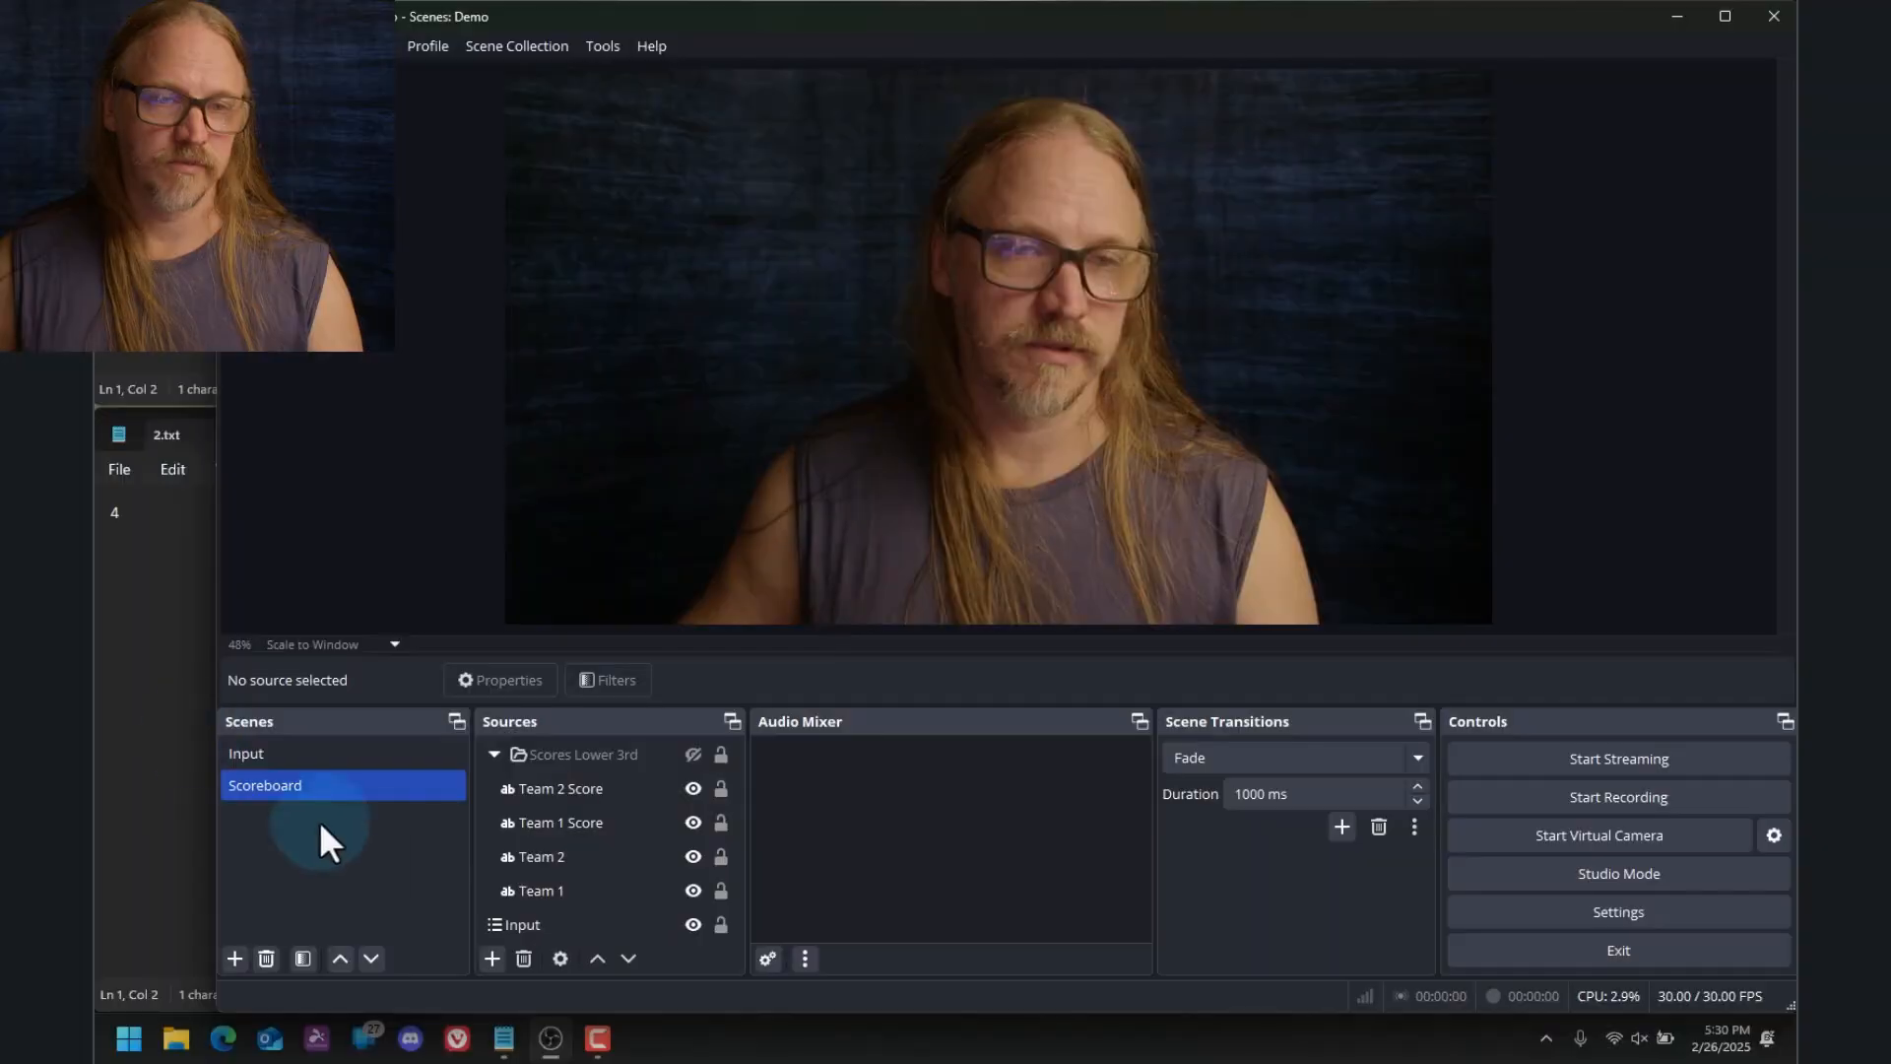
Add a new scene named Text Share
{"action": "right_click", "coordinate": [363, 879]}
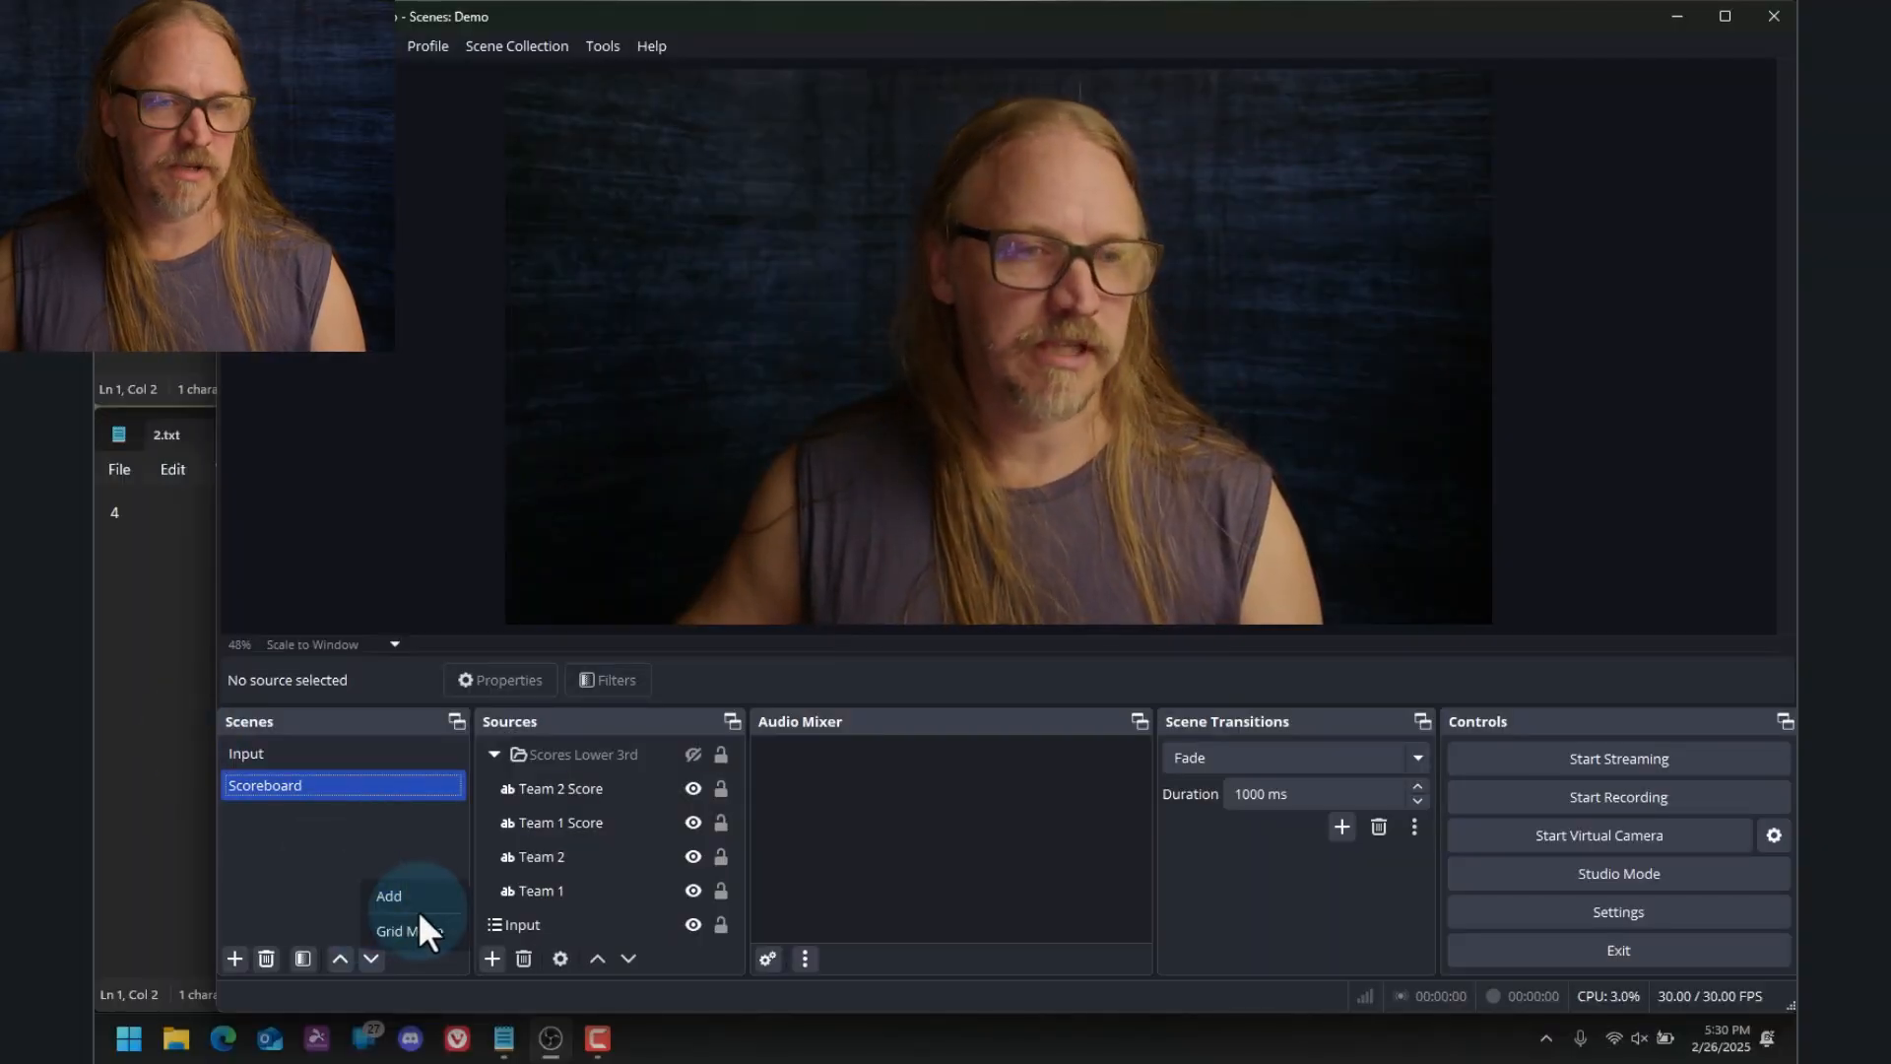
{"action": "left_click", "coordinate": [418, 904]}
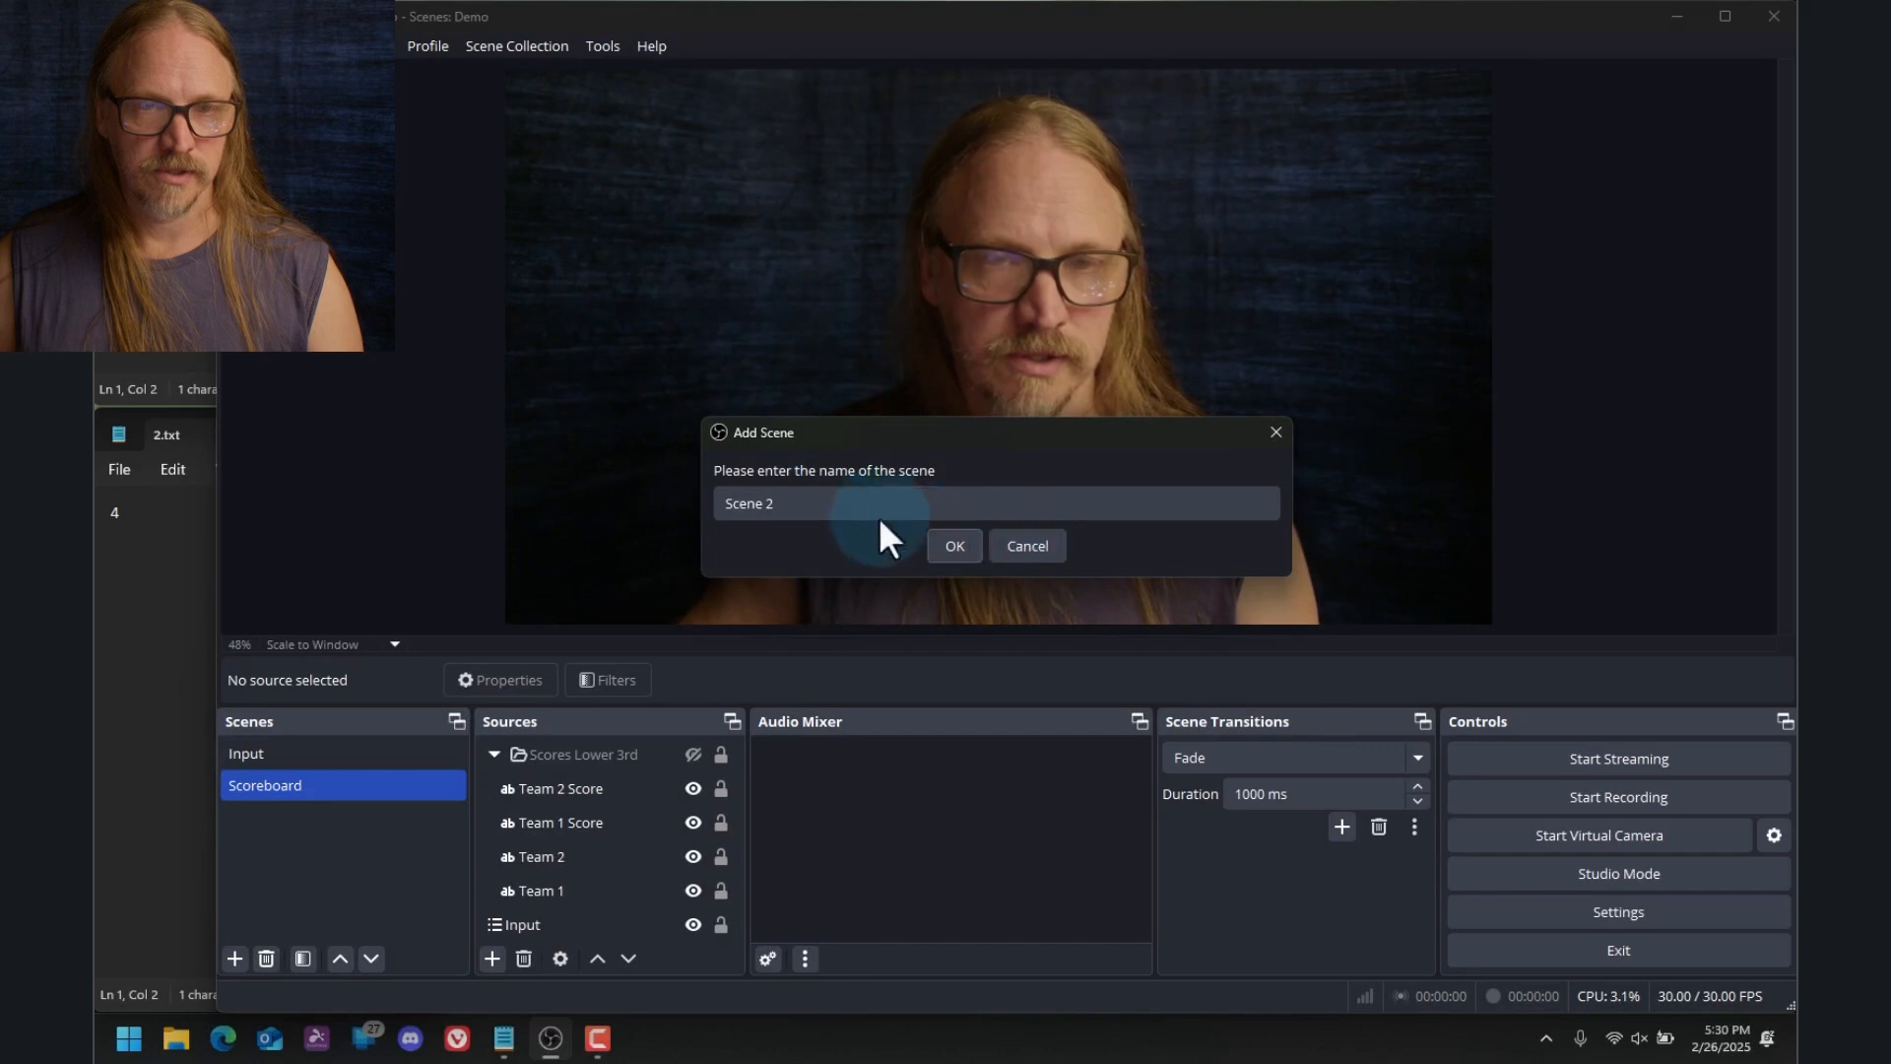
{"action": "left_click", "coordinate": [814, 502]}
{"action": "left_click_drag", "start_coordinate": [740, 503], "coordinate": [559, 492]}
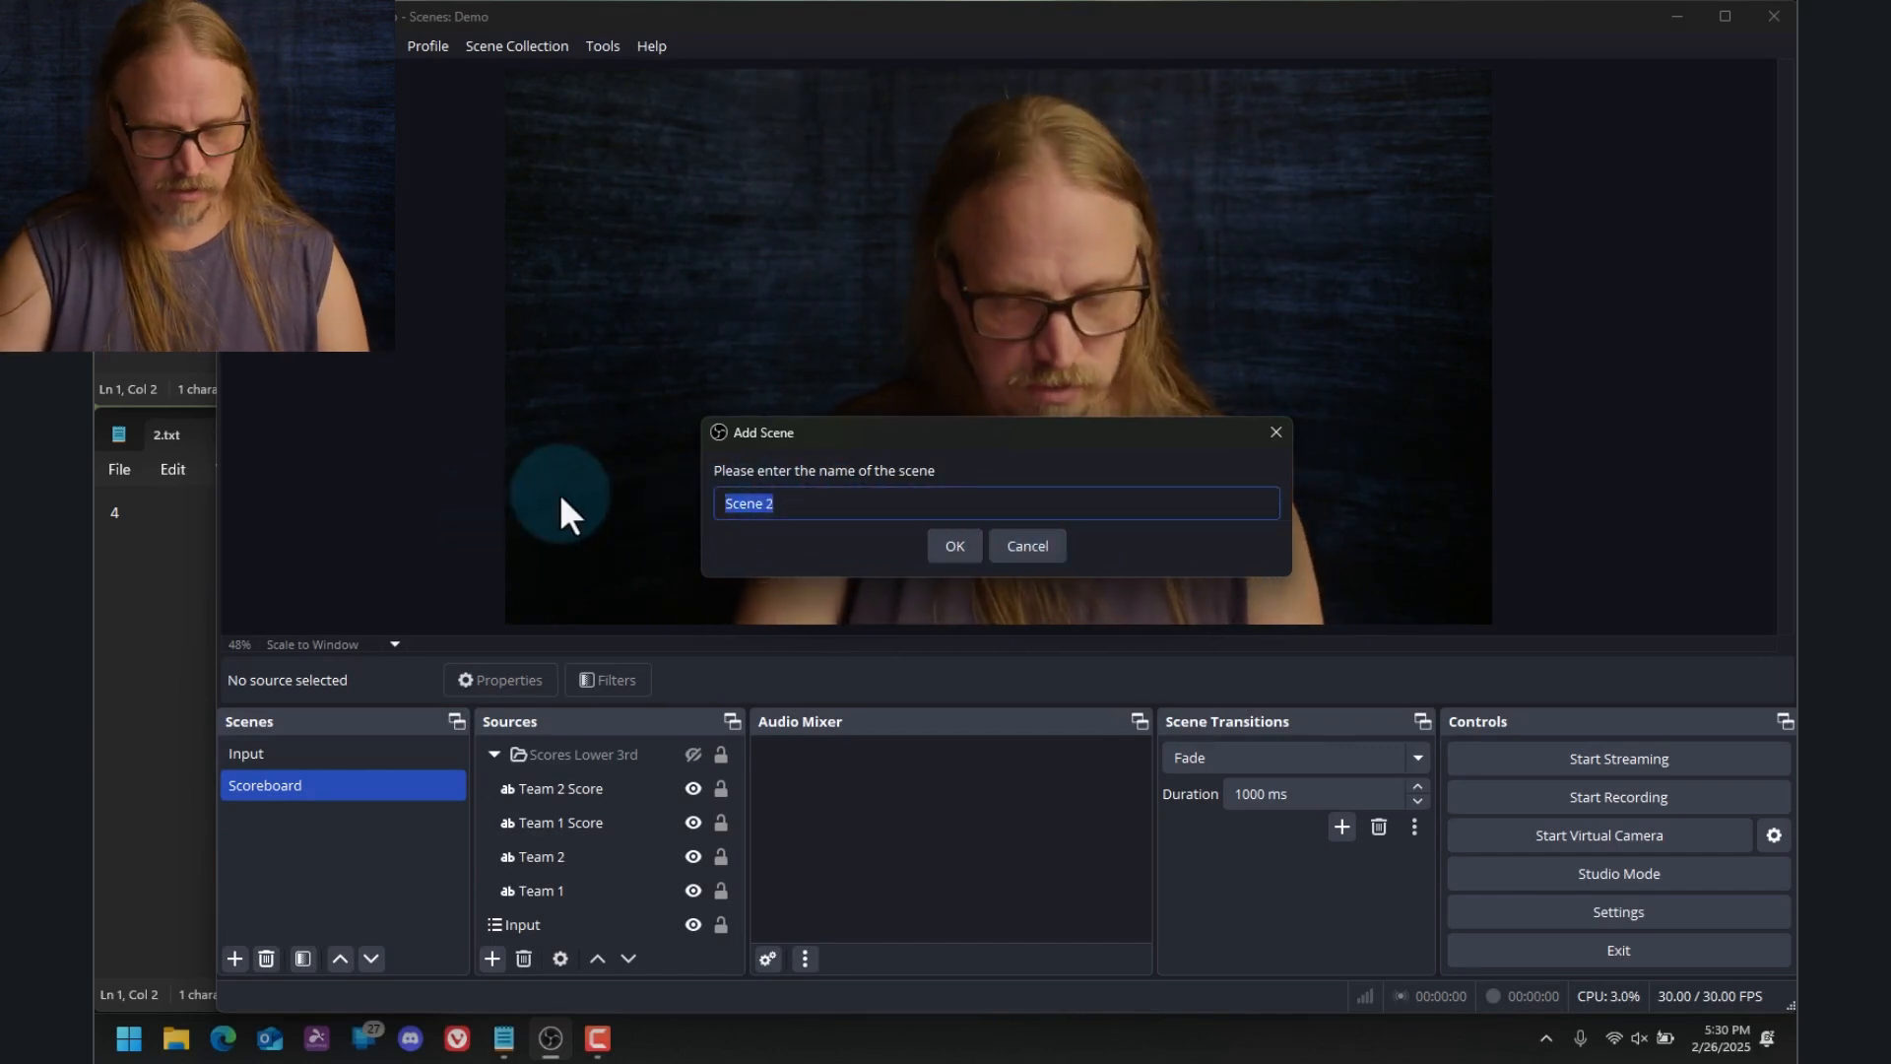
{"action": "type", "text": "Text Share"}
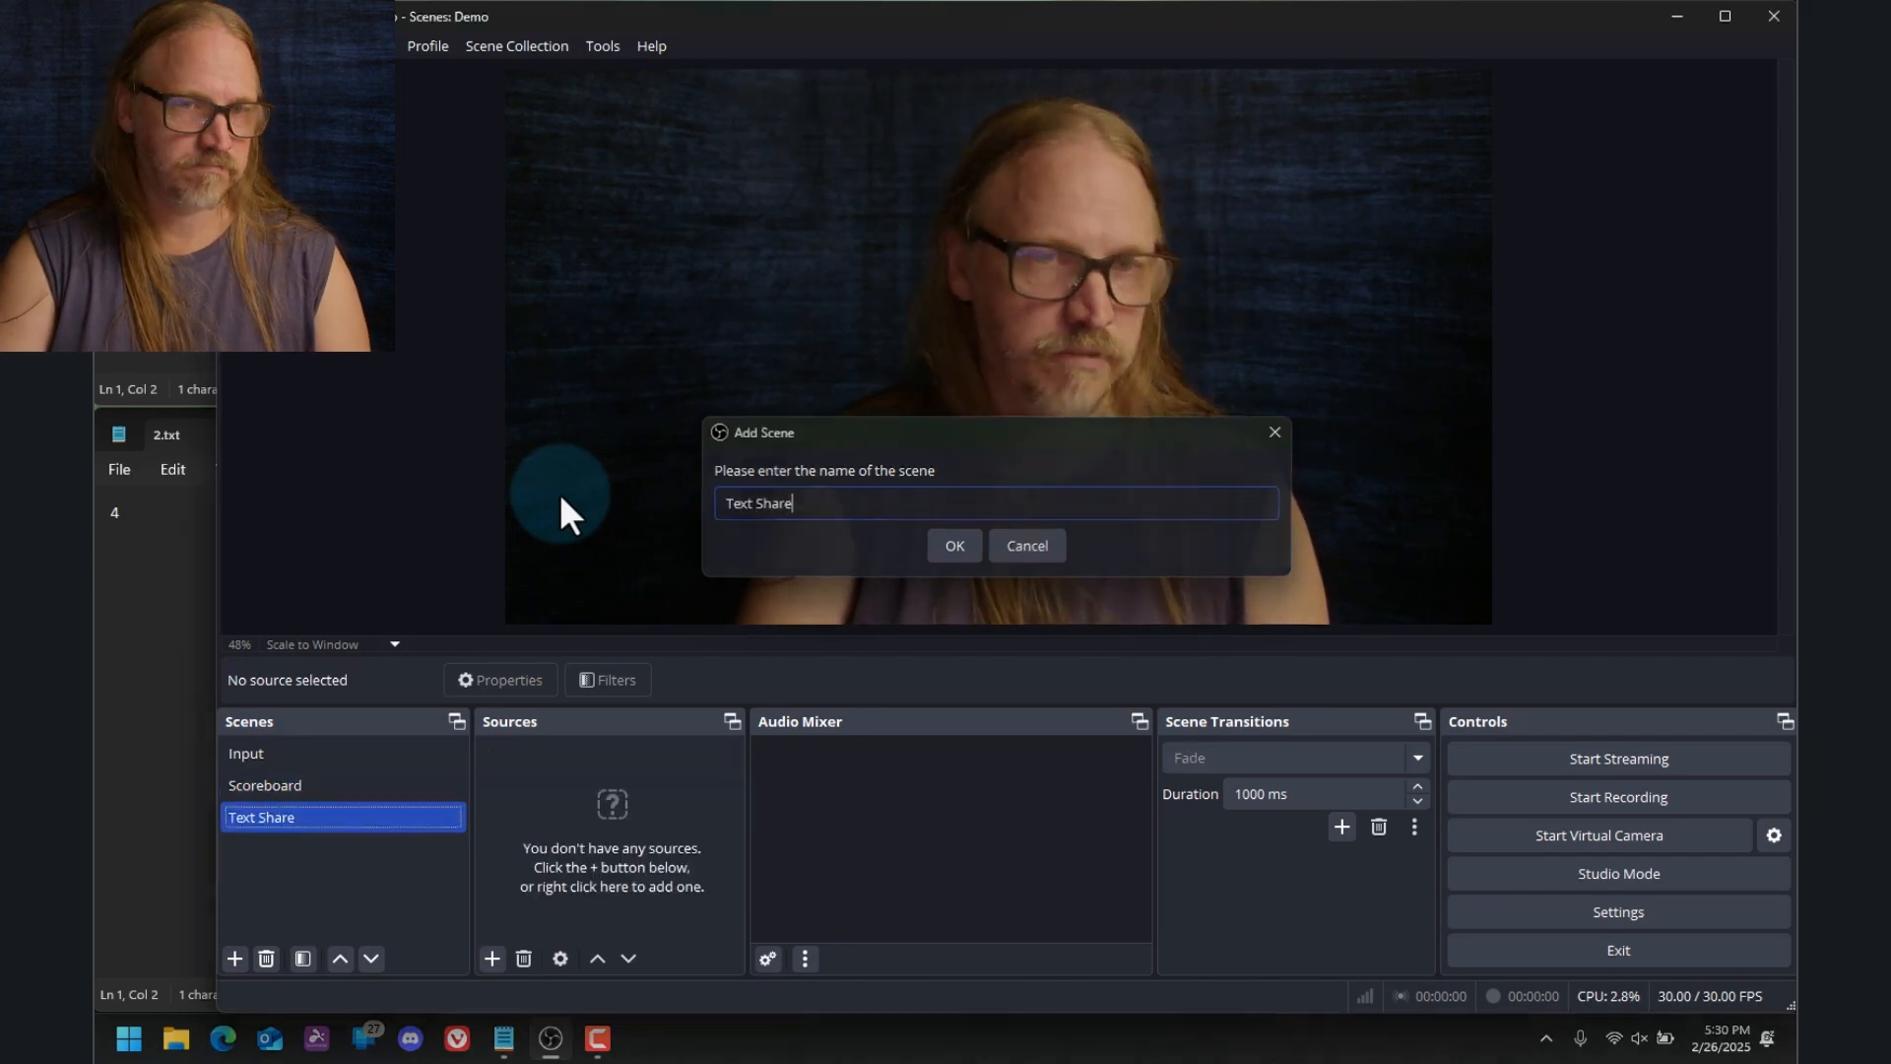
{"action": "key", "text": "Return"}
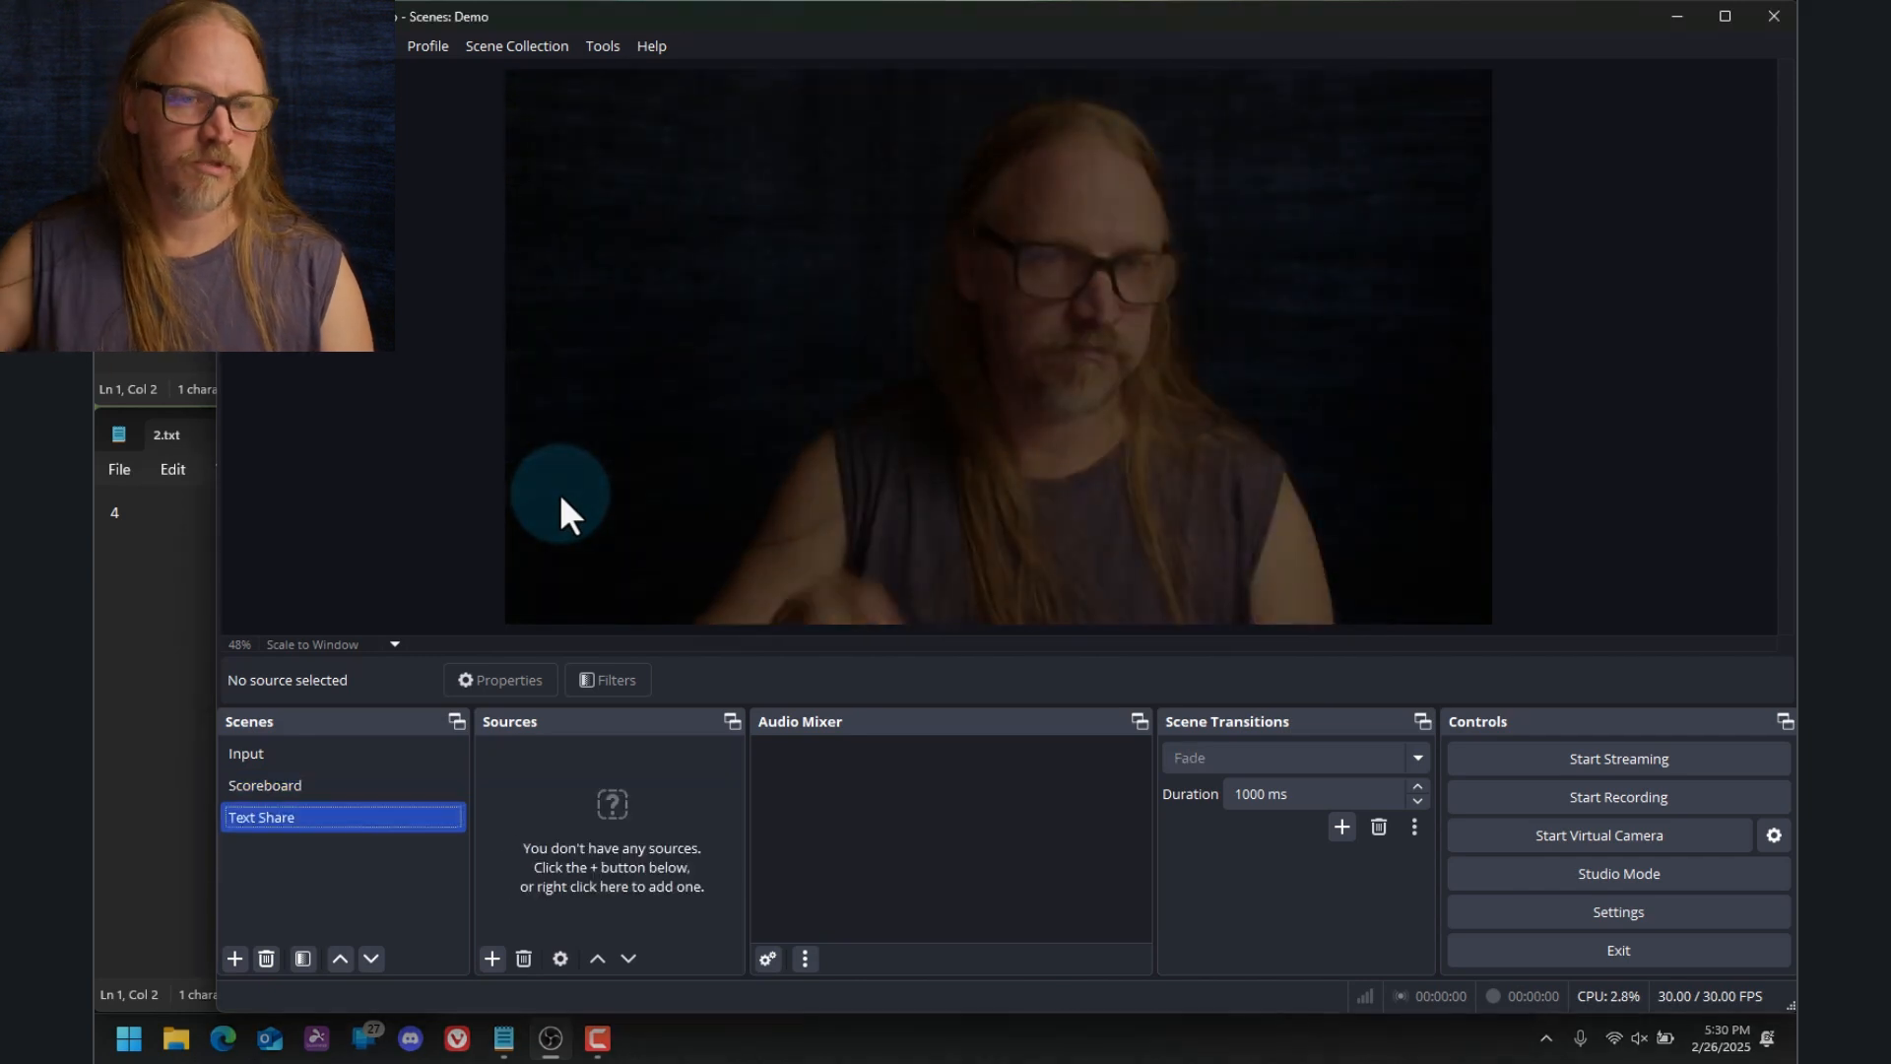
Add the existing Input scene as a source in the Text Share scene
{"action": "left_click", "coordinate": [495, 959]}
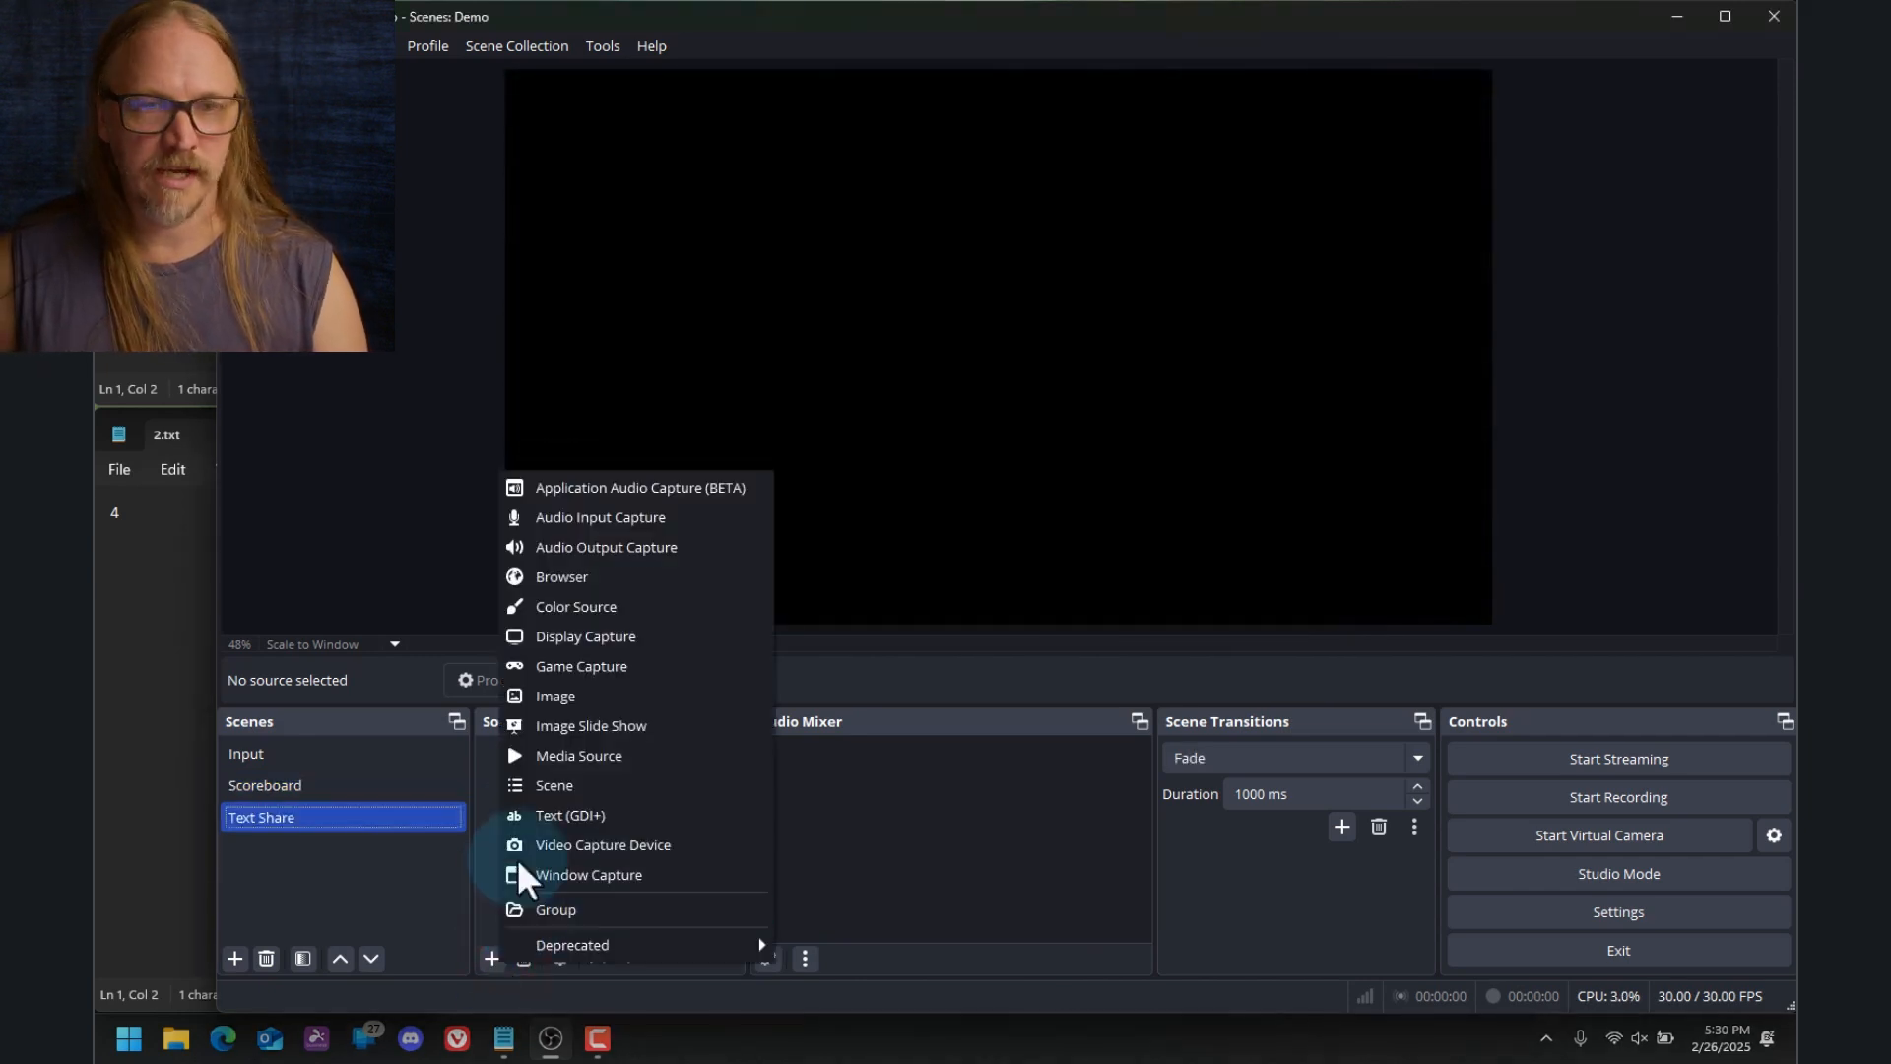
{"action": "left_click", "coordinate": [601, 790]}
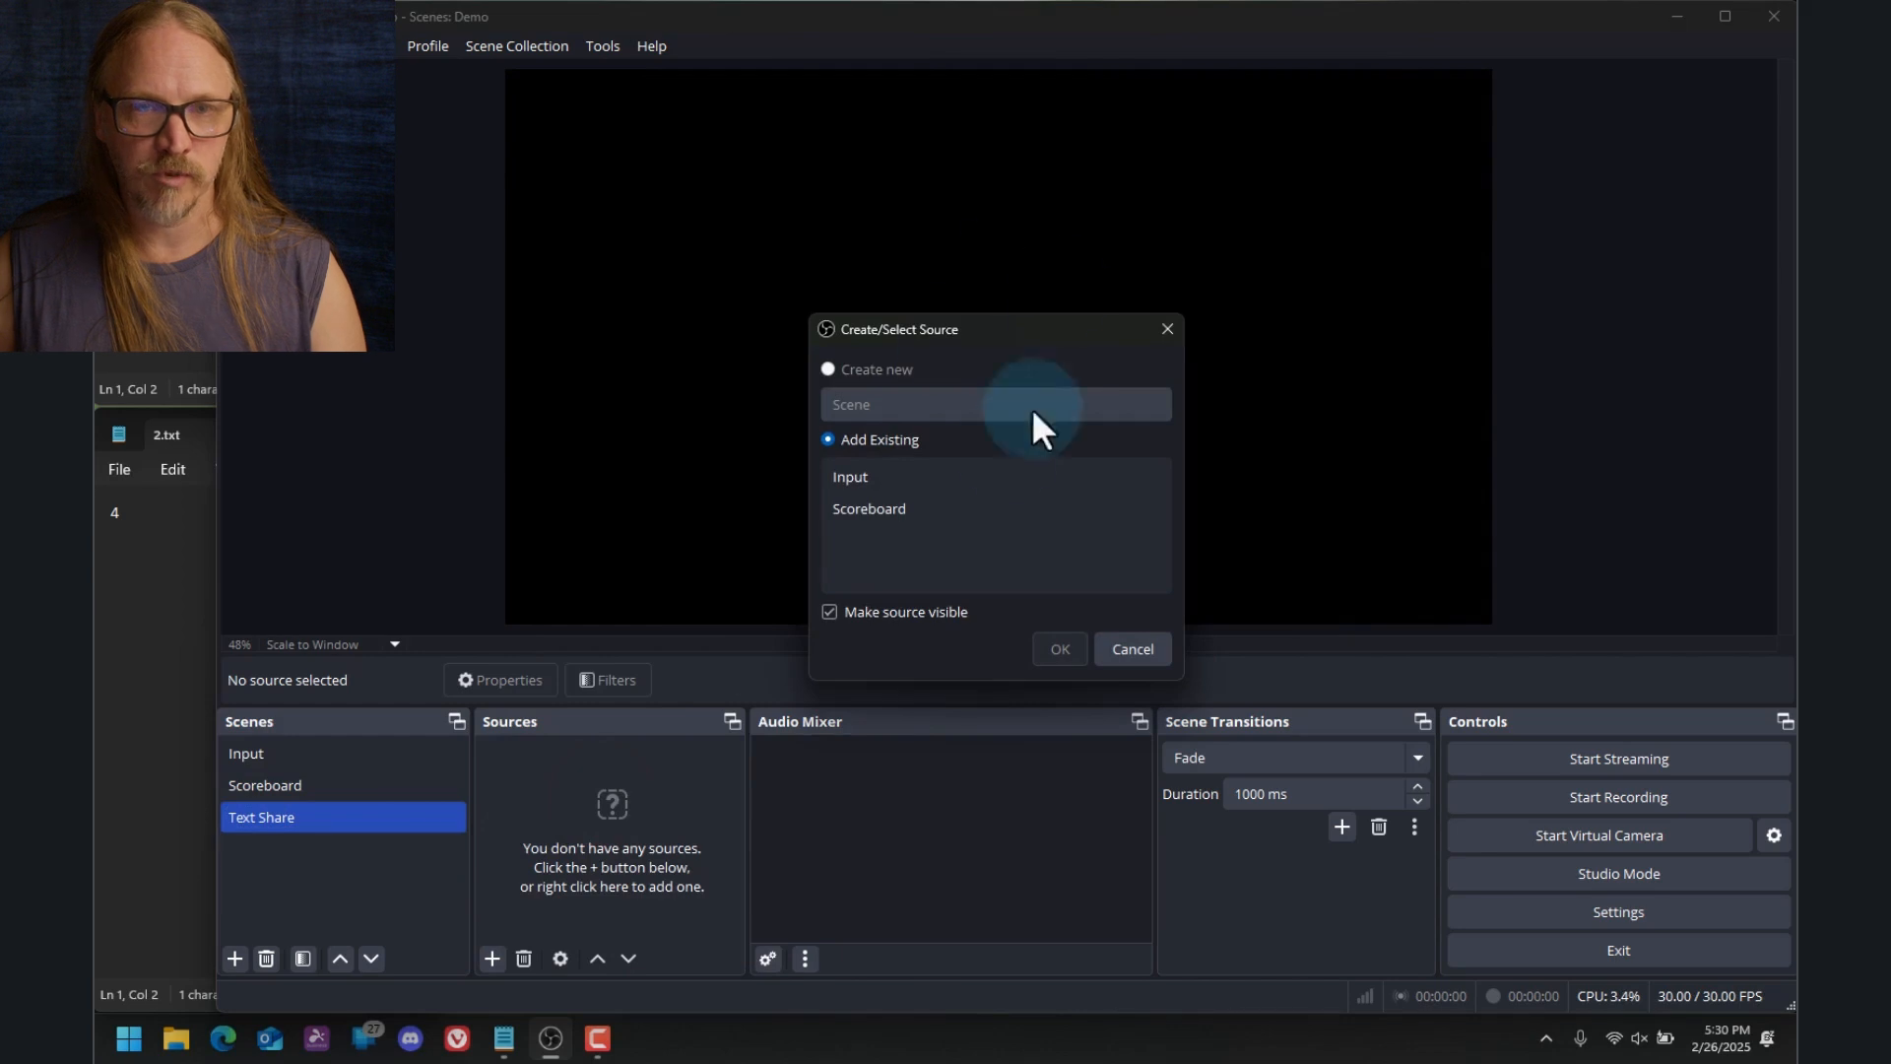
{"action": "left_click", "coordinate": [959, 473]}
{"action": "left_click", "coordinate": [1068, 652]}
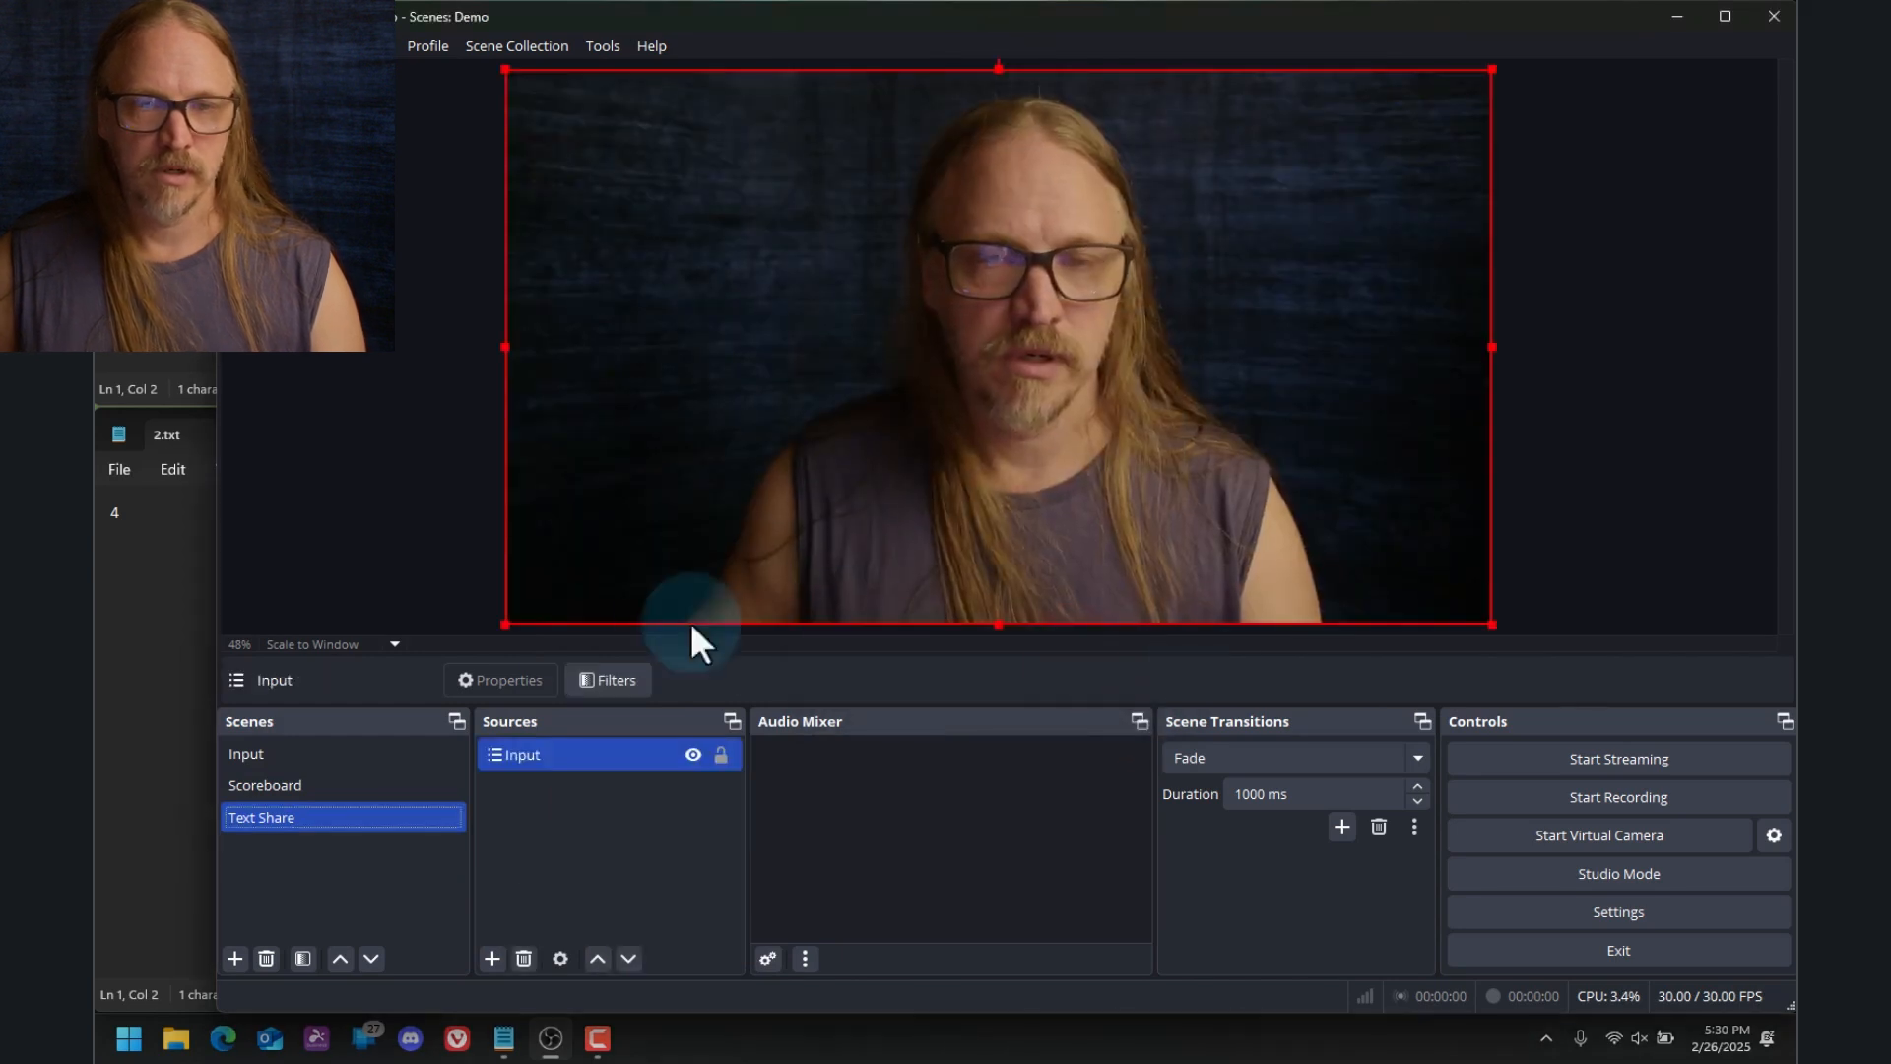
Shrink the Input source and place it in the canvas's upper-left corner, about 38 px from the left and 44 px from the top
{"action": "left_click_drag", "start_coordinate": [505, 624], "coordinate": [1172, 455]}
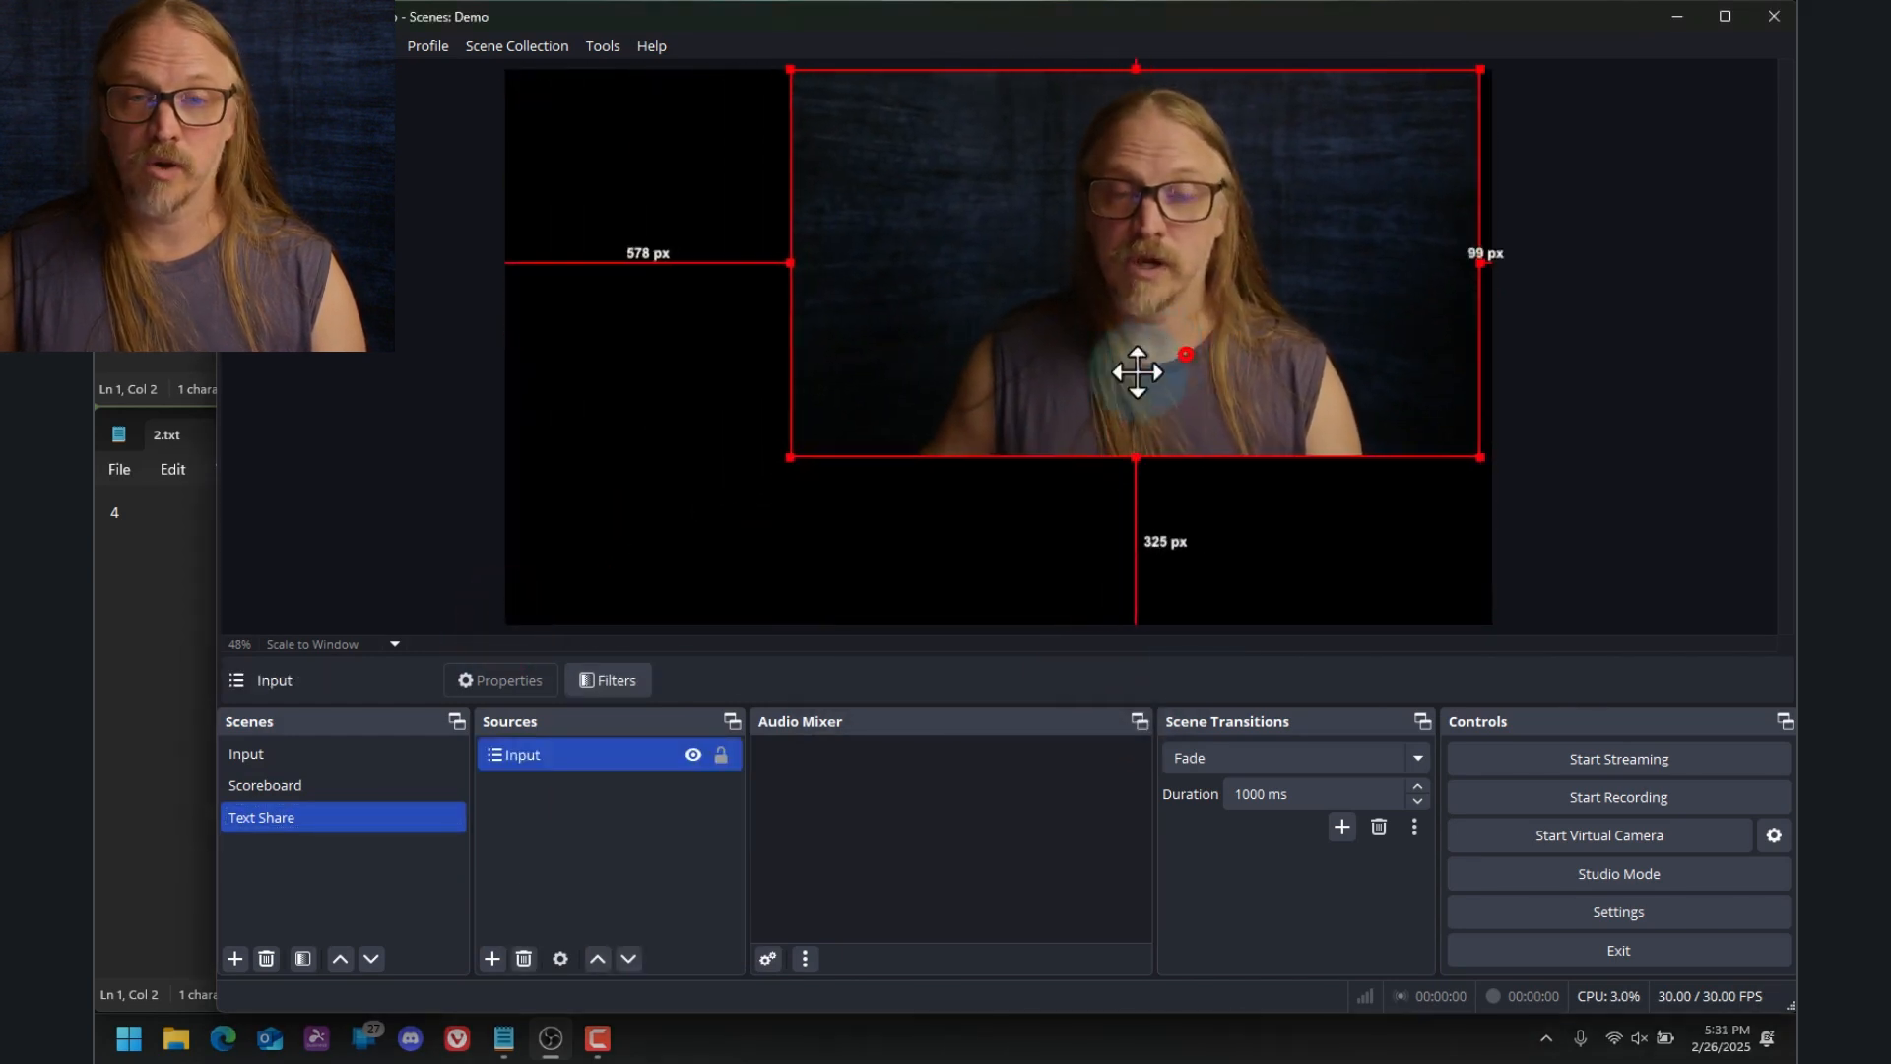
{"action": "left_click_drag", "start_coordinate": [1137, 372], "coordinate": [919, 427]}
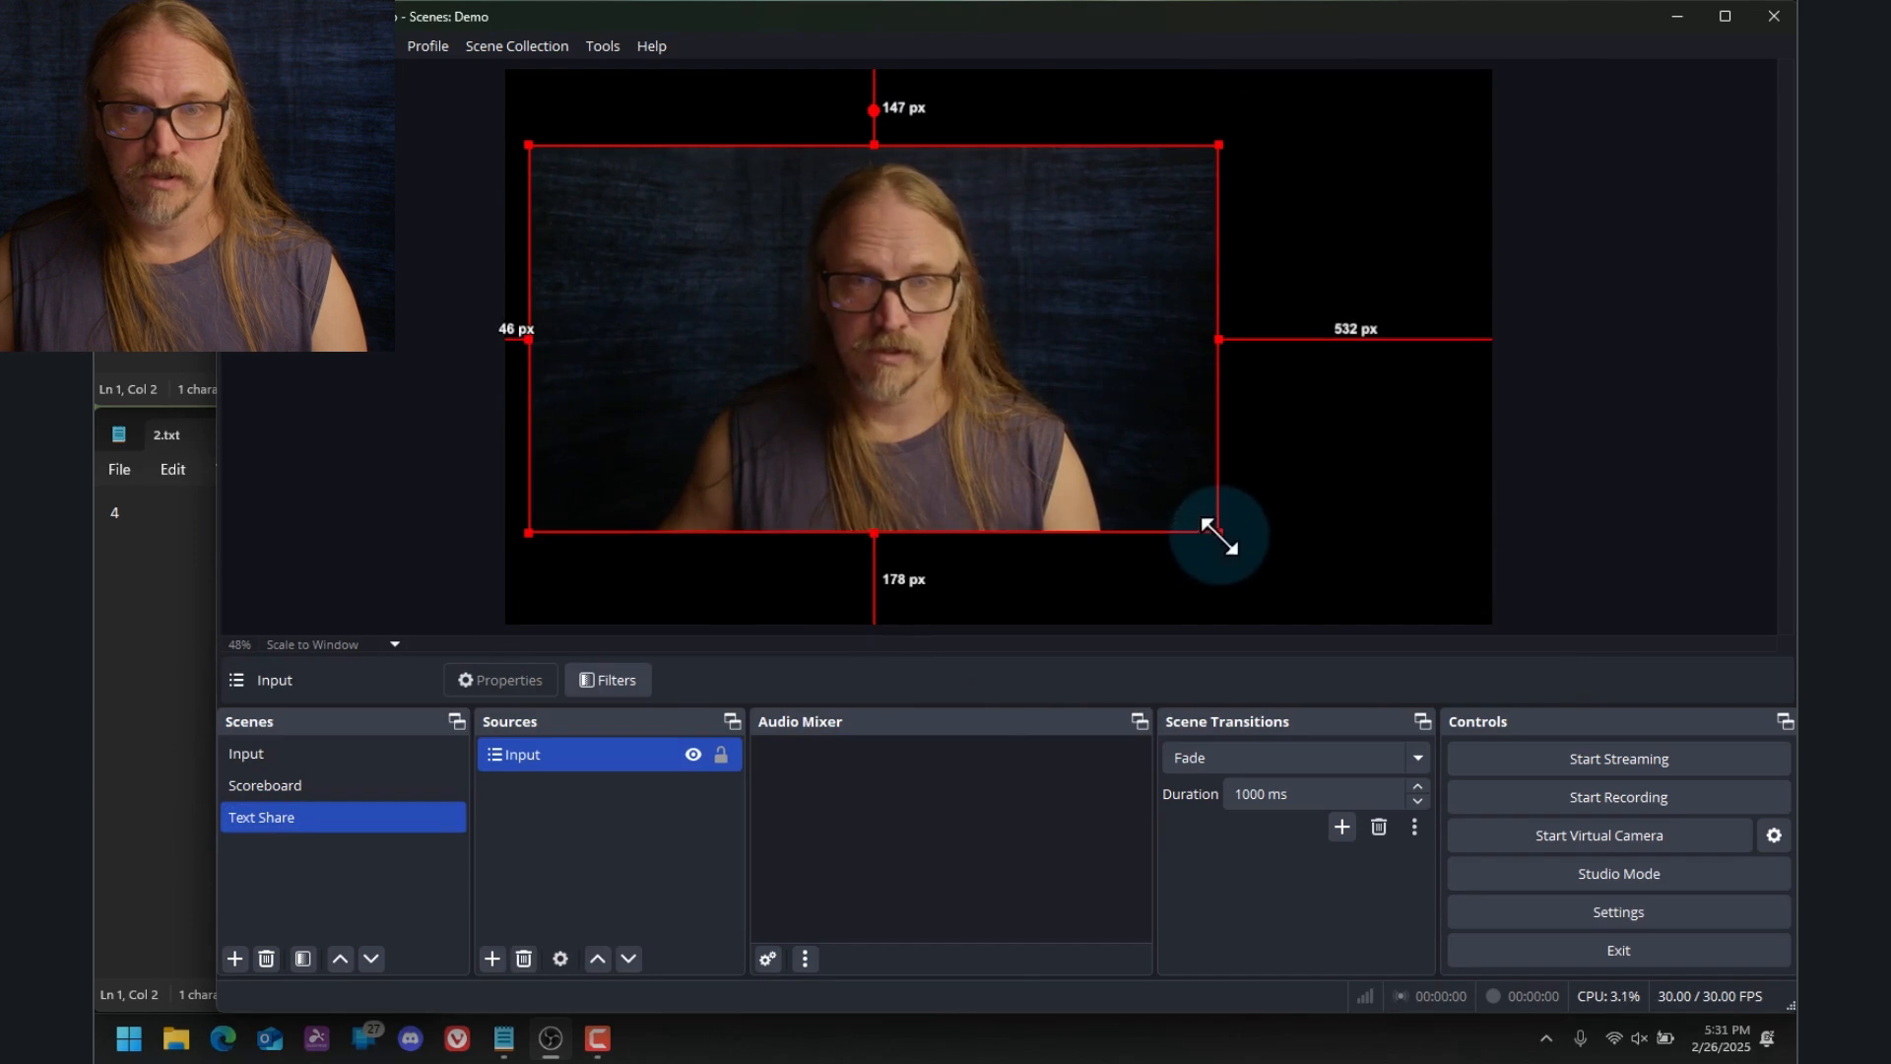
{"action": "left_click_drag", "start_coordinate": [1218, 533], "coordinate": [578, 372]}
{"action": "left_click_drag", "start_coordinate": [724, 308], "coordinate": [722, 239]}
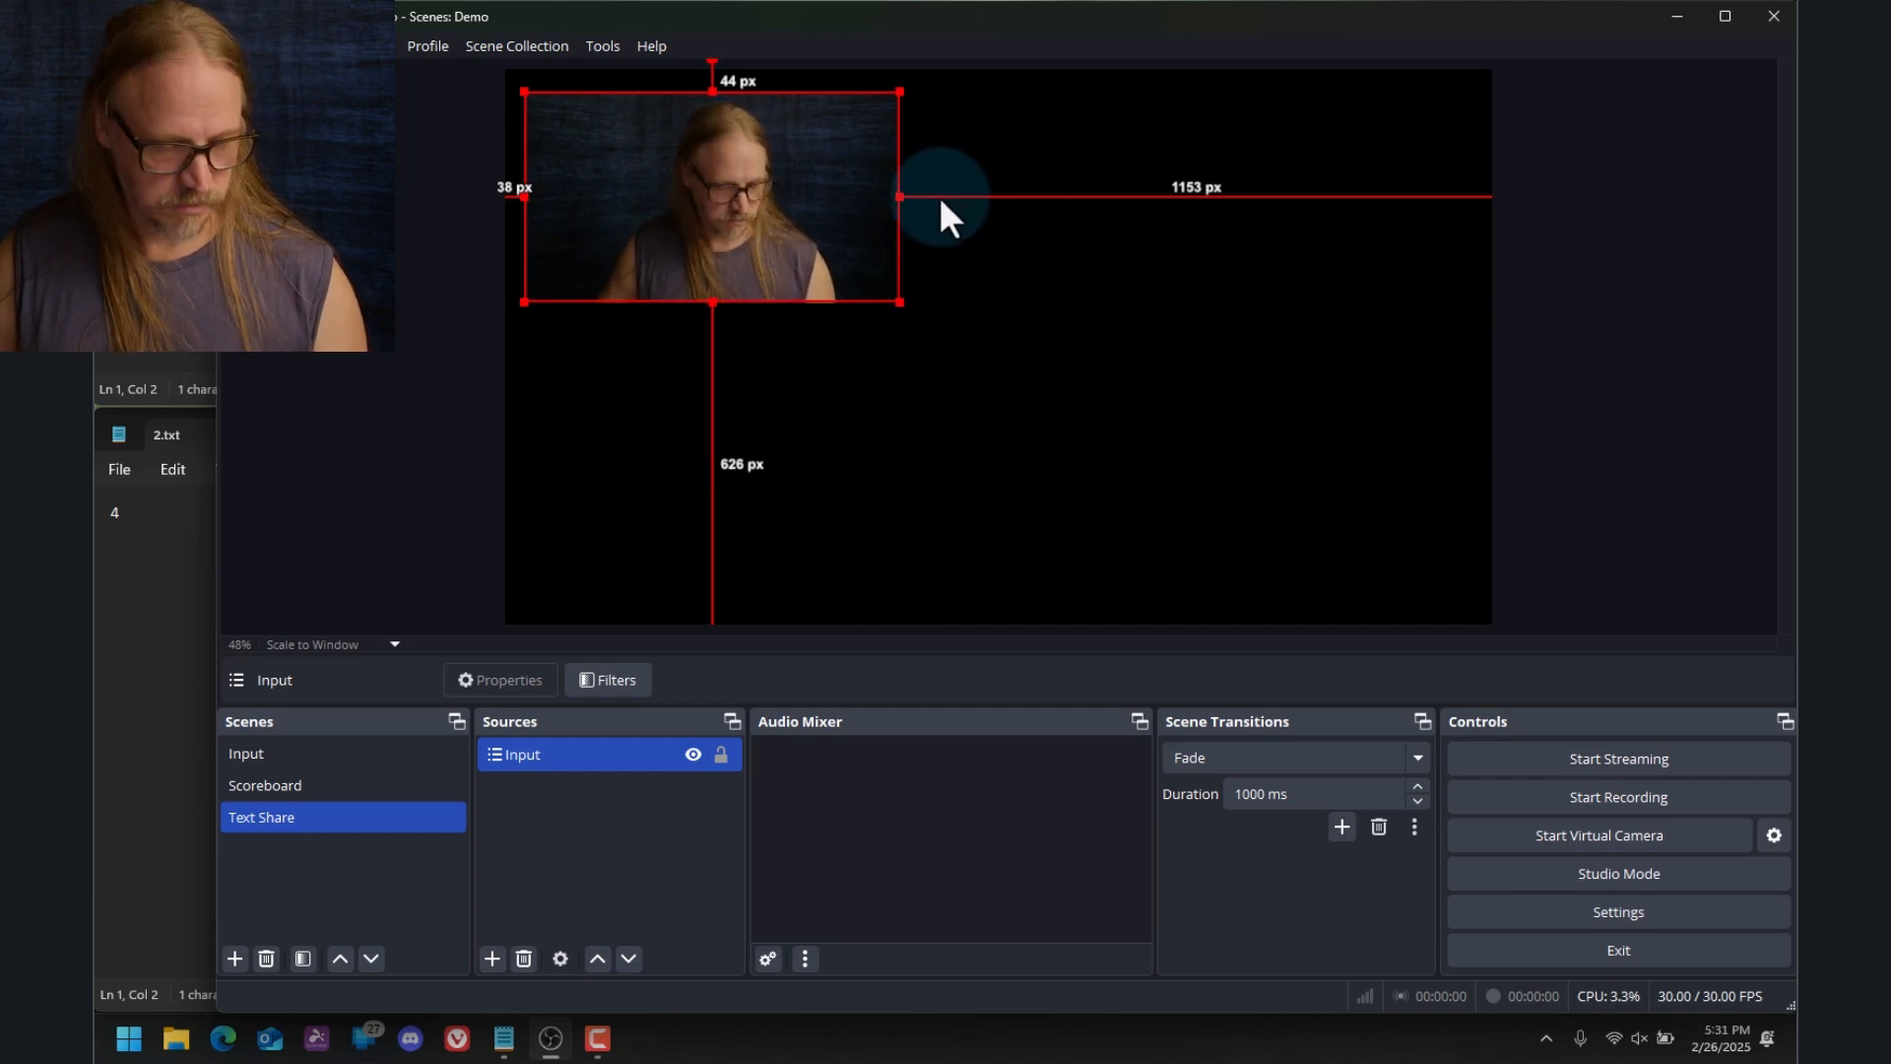
Crop both sides of the Input source closely around the person and move it about 39 px from the left and 35 px from the top
{"action": "key", "text": "alt"}
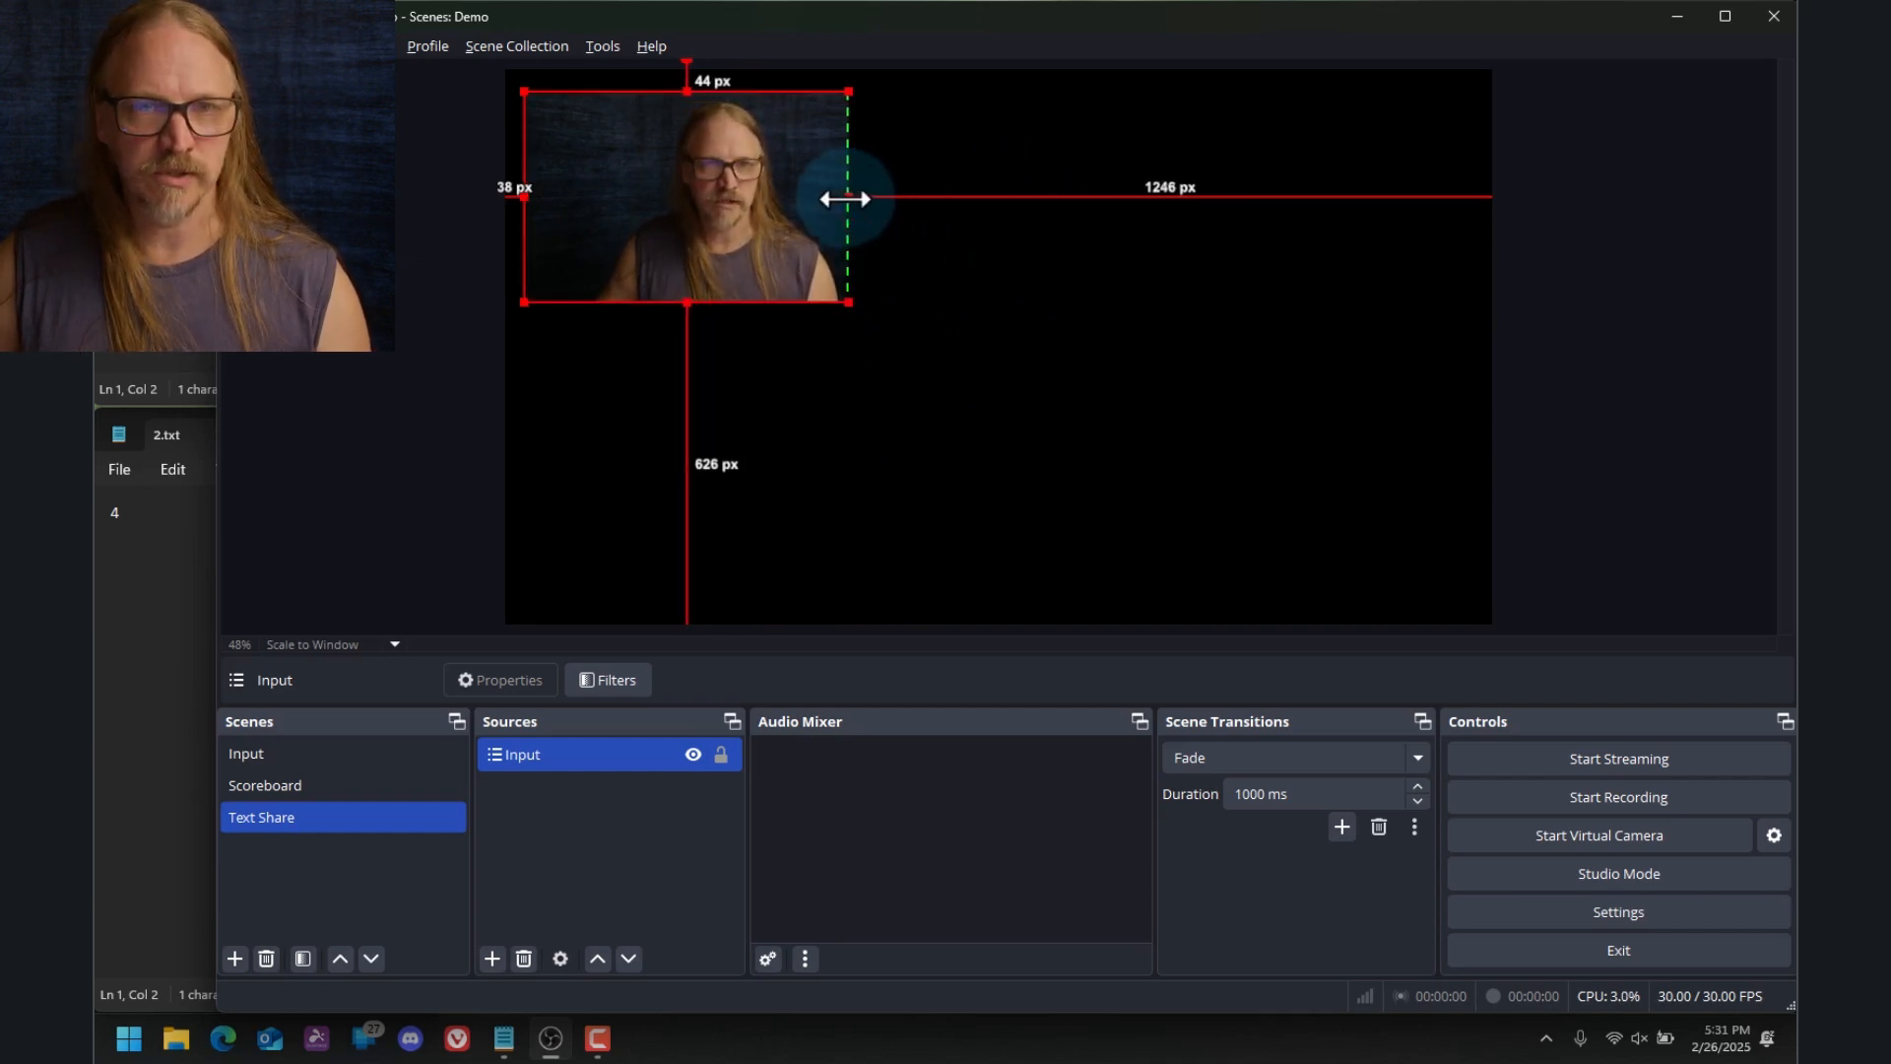
{"action": "left_click_drag", "start_coordinate": [524, 196], "coordinate": [573, 196]}
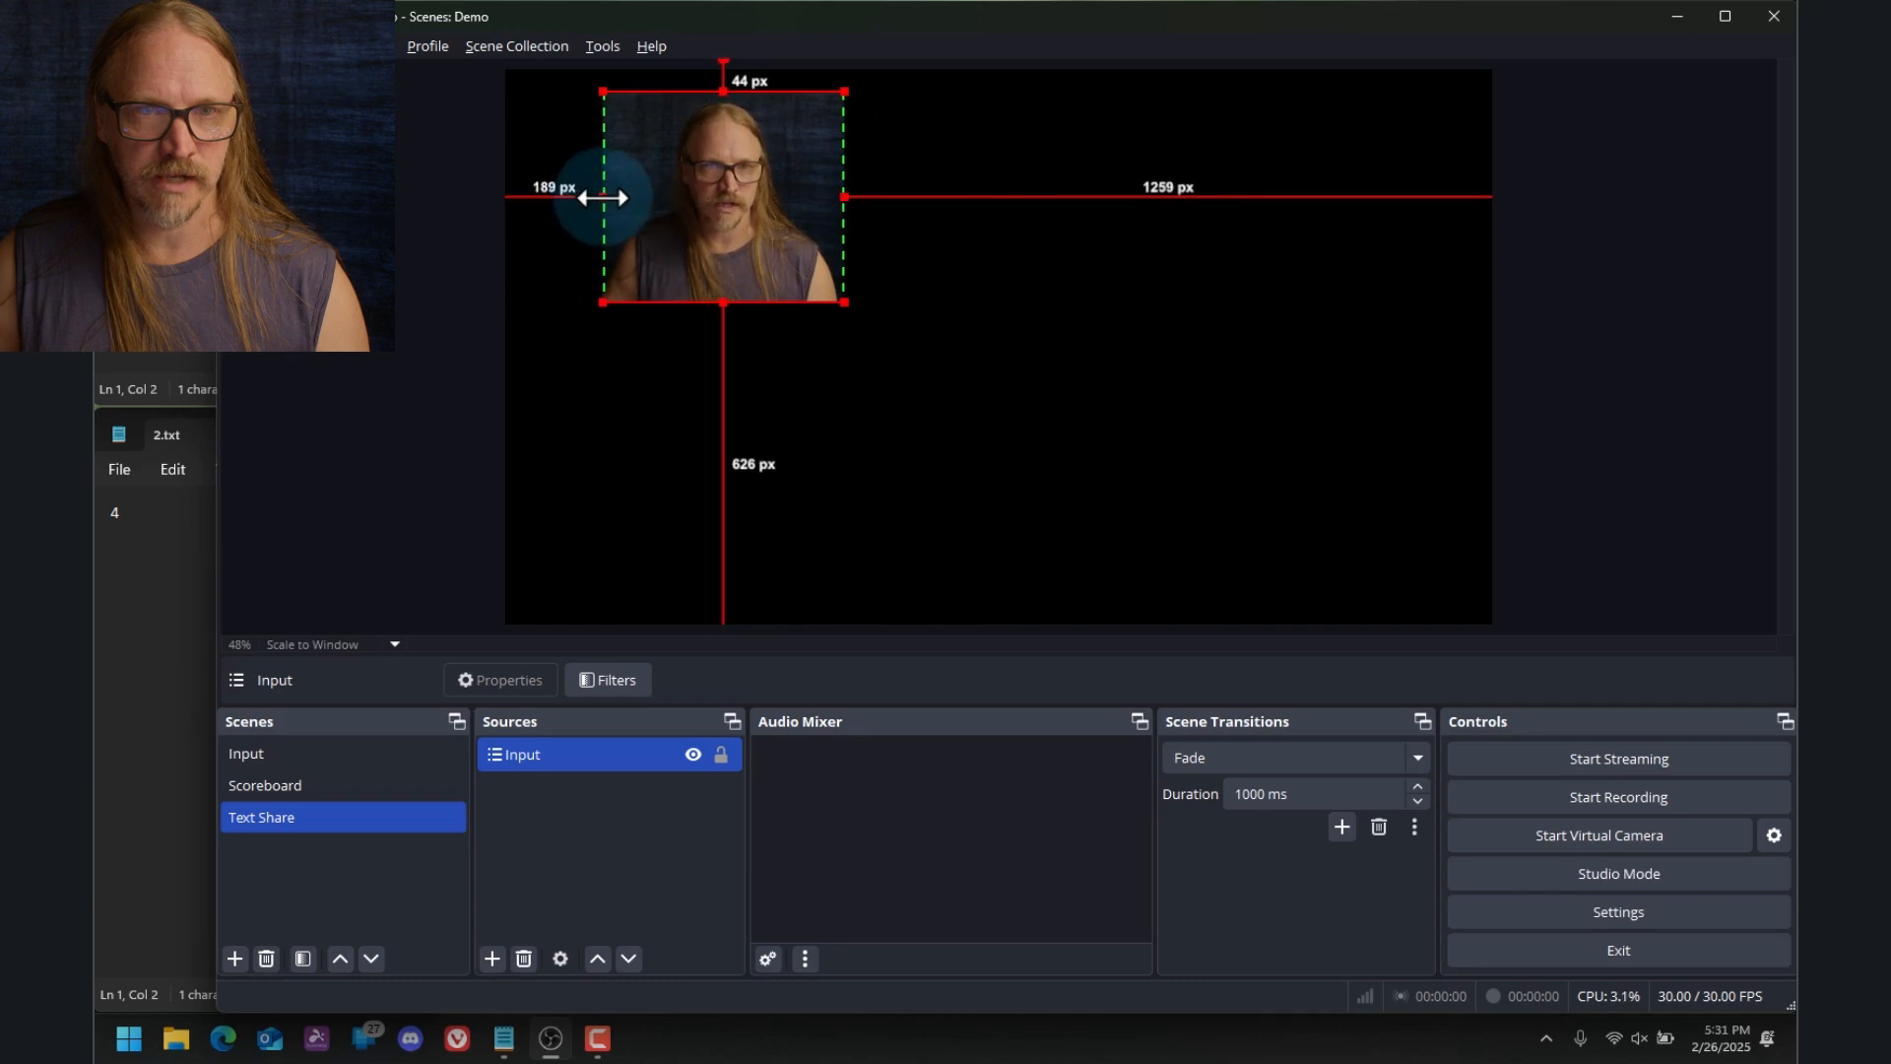
{"action": "left_click_drag", "start_coordinate": [776, 234], "coordinate": [702, 230]}
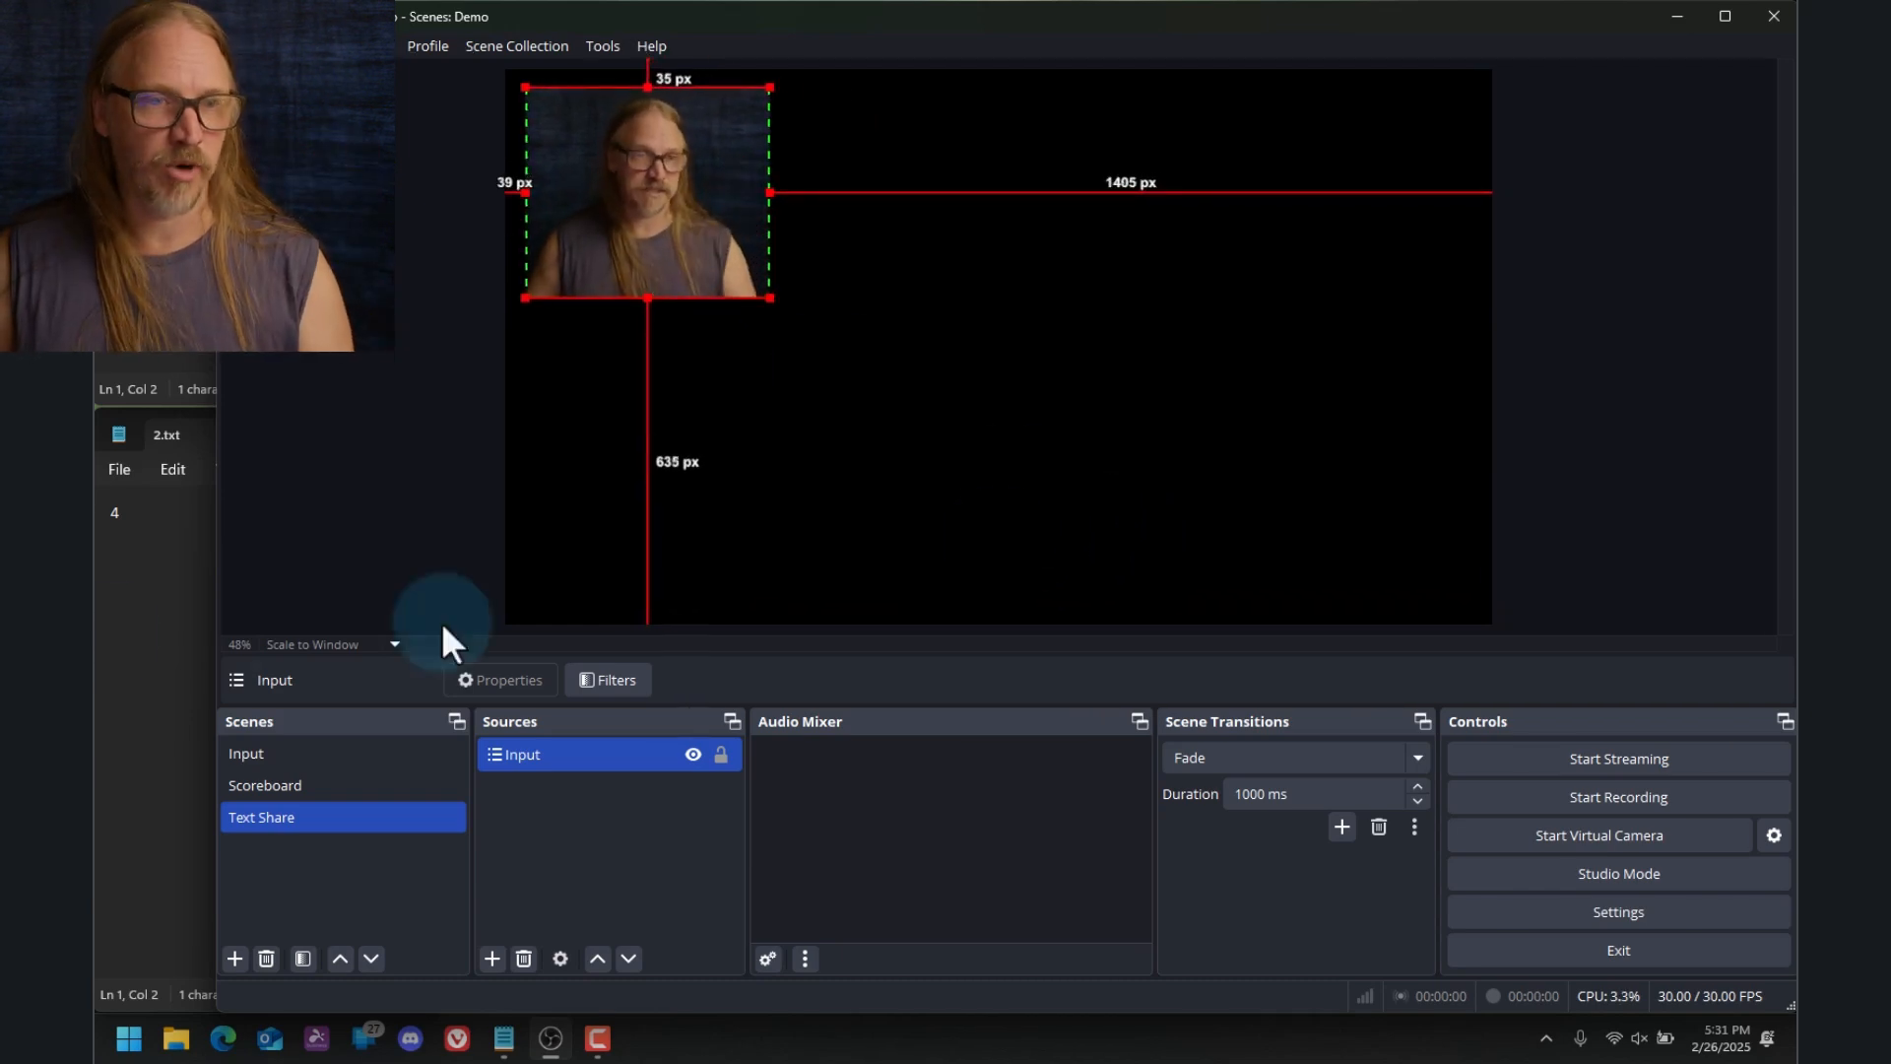
Widen the Notepad window showing 2.txt to nearly twice its width and return to OBS
{"action": "left_click", "coordinate": [134, 586]}
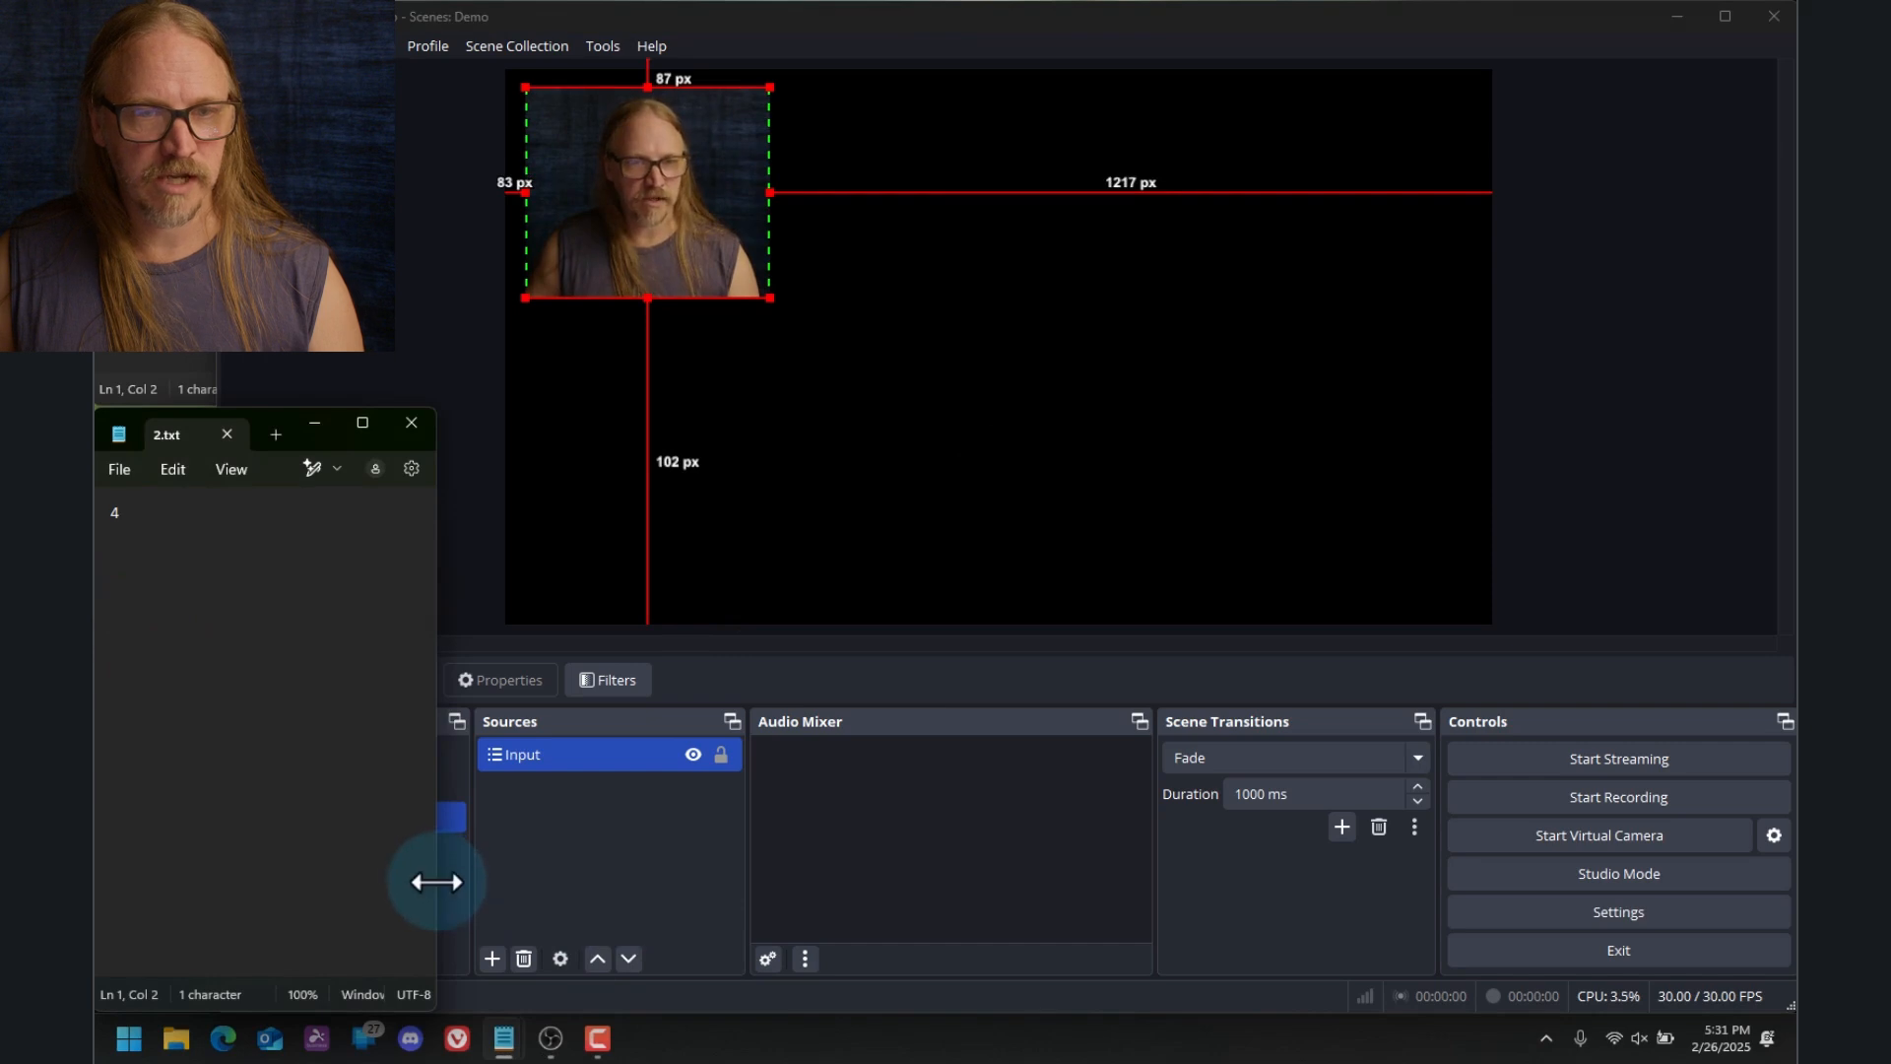
{"action": "left_click_drag", "start_coordinate": [436, 881], "coordinate": [705, 866]}
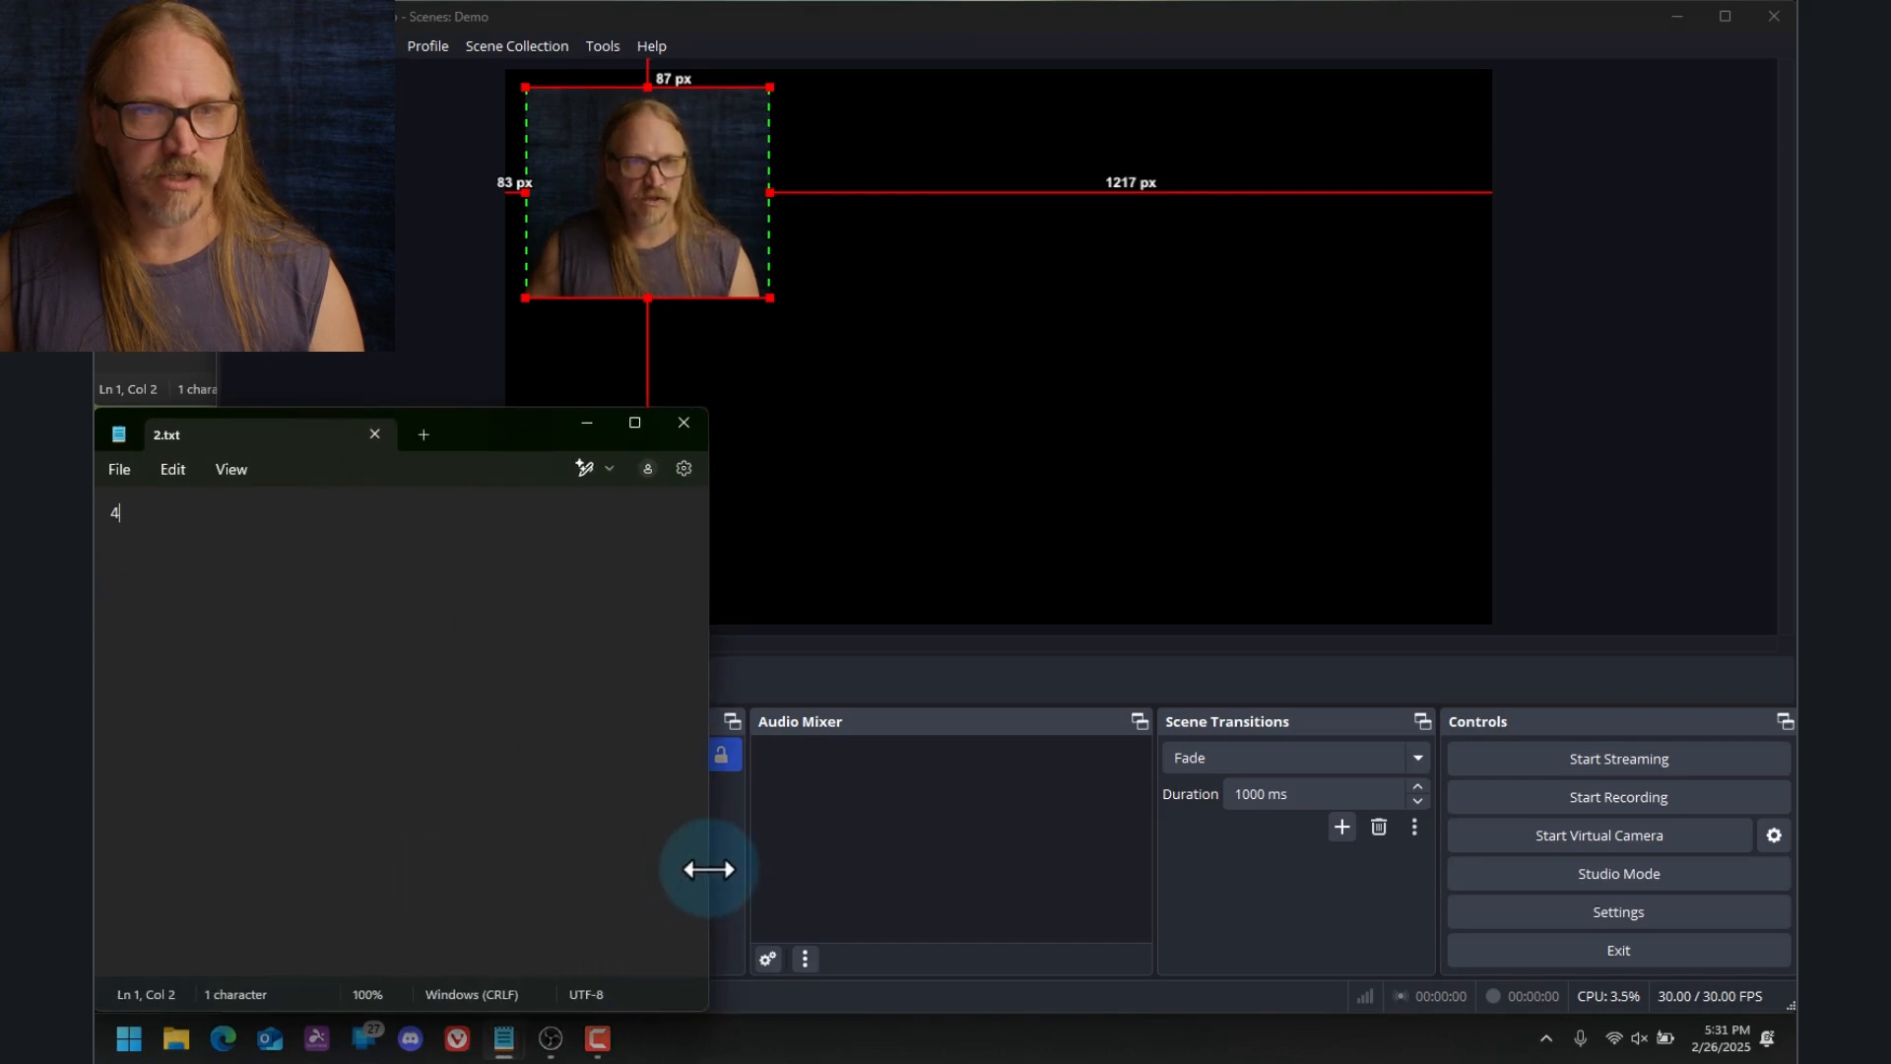
{"action": "left_click", "coordinate": [1158, 688]}
Add a Window Capture source named Text File to the Text Share scene, capturing the window [Notepad.exe]: 2.txt - Notepad
{"action": "right_click", "coordinate": [630, 823]}
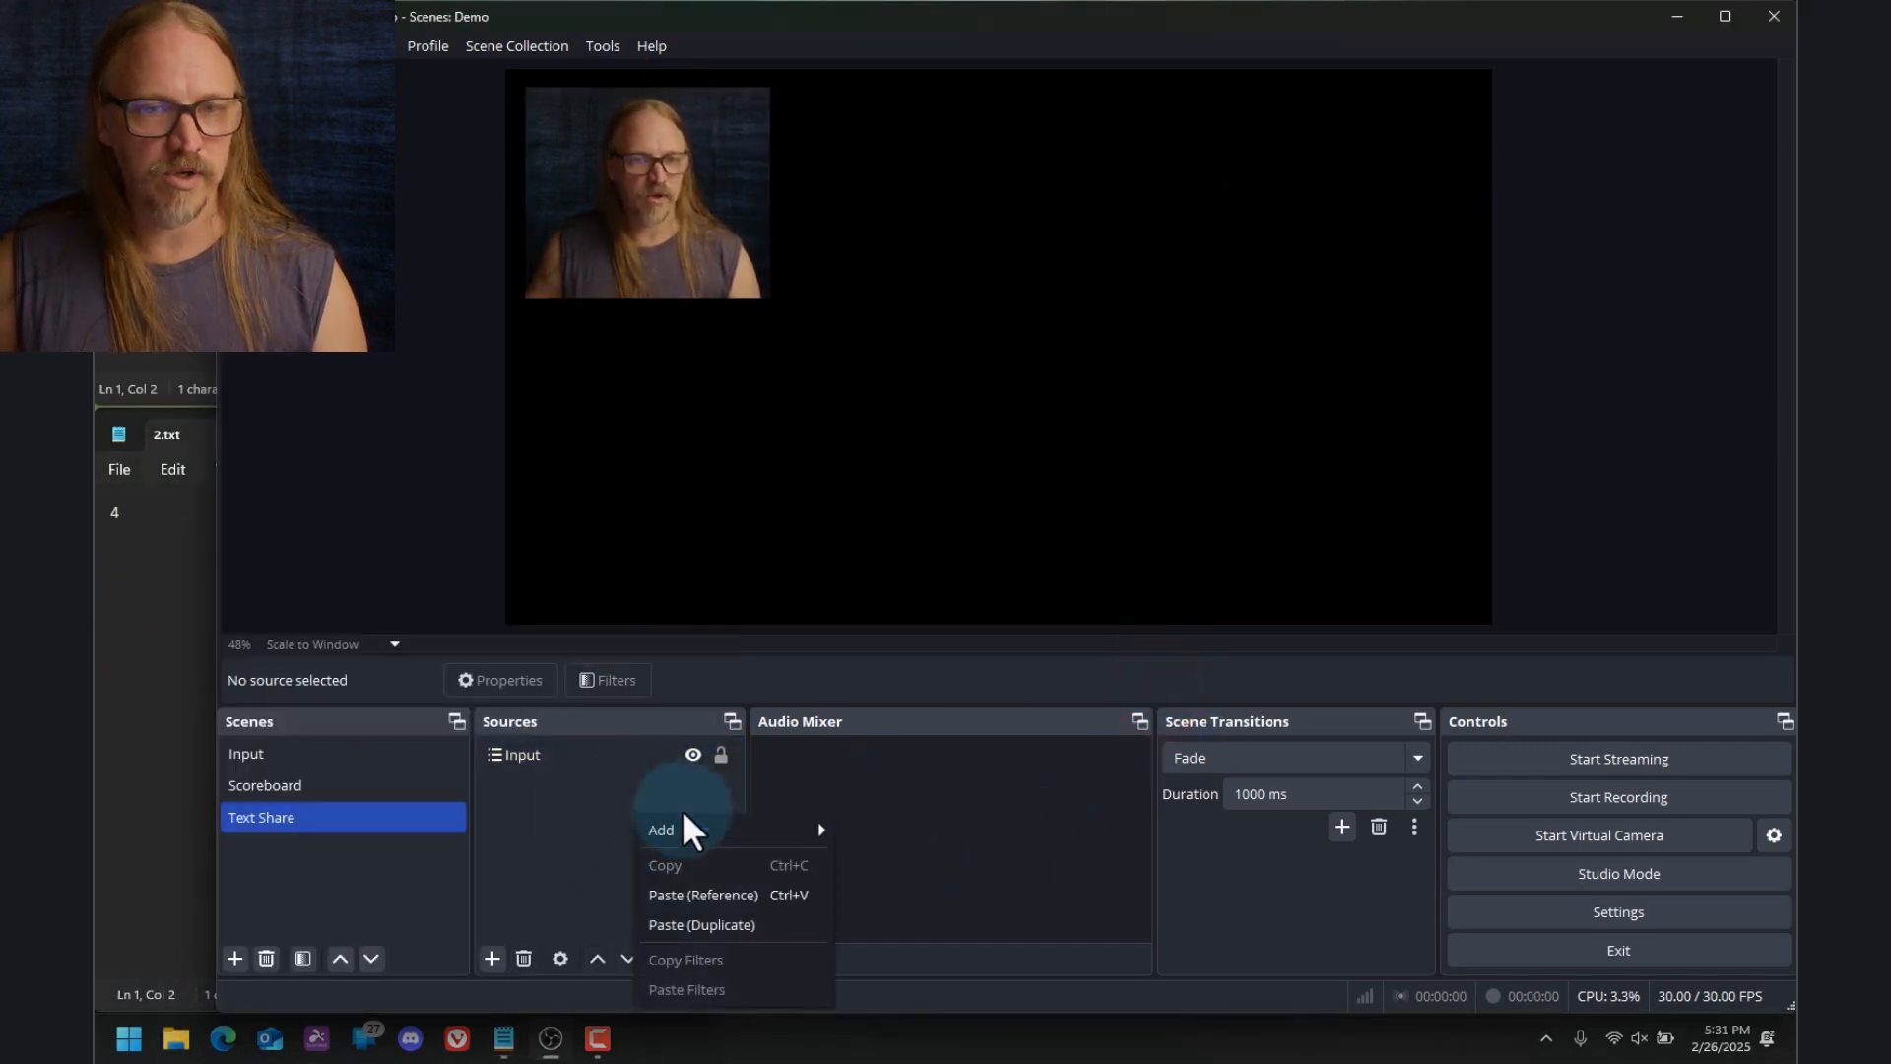
{"action": "mouse_move", "coordinate": [724, 829]}
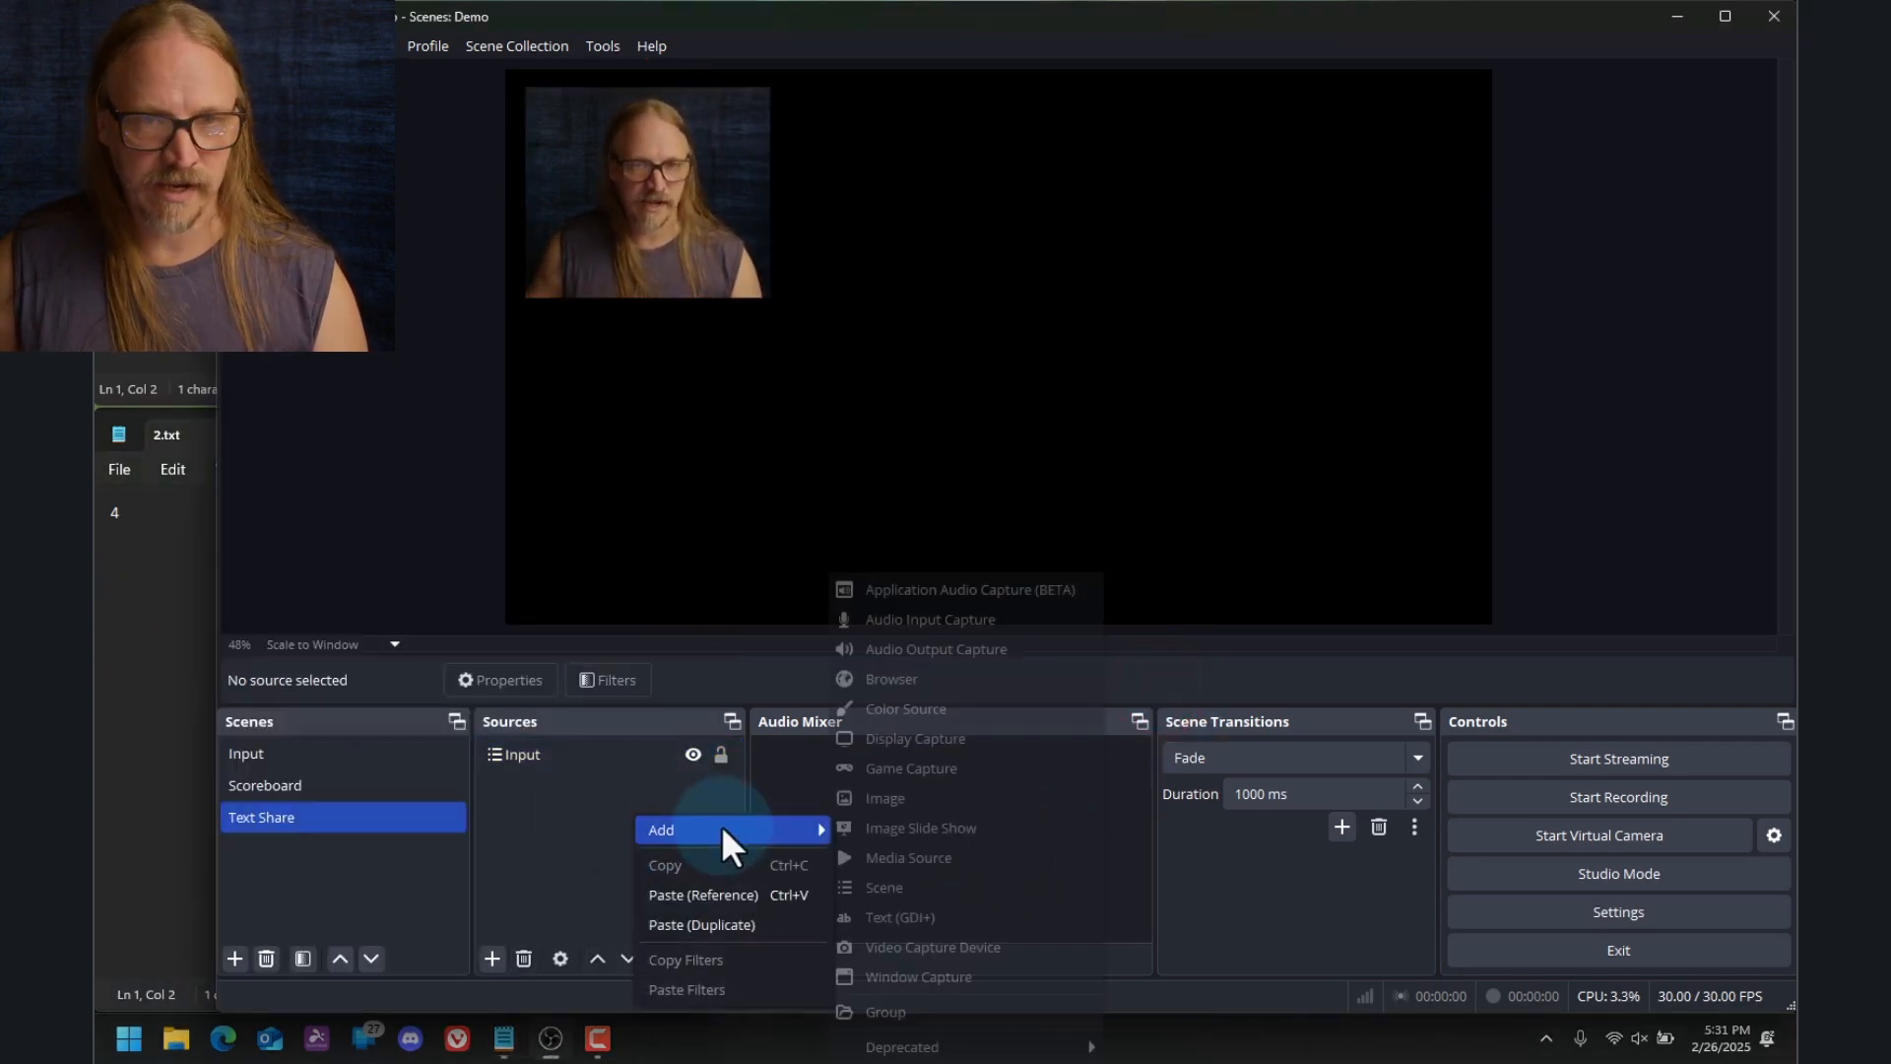
{"action": "left_click", "coordinate": [981, 972]}
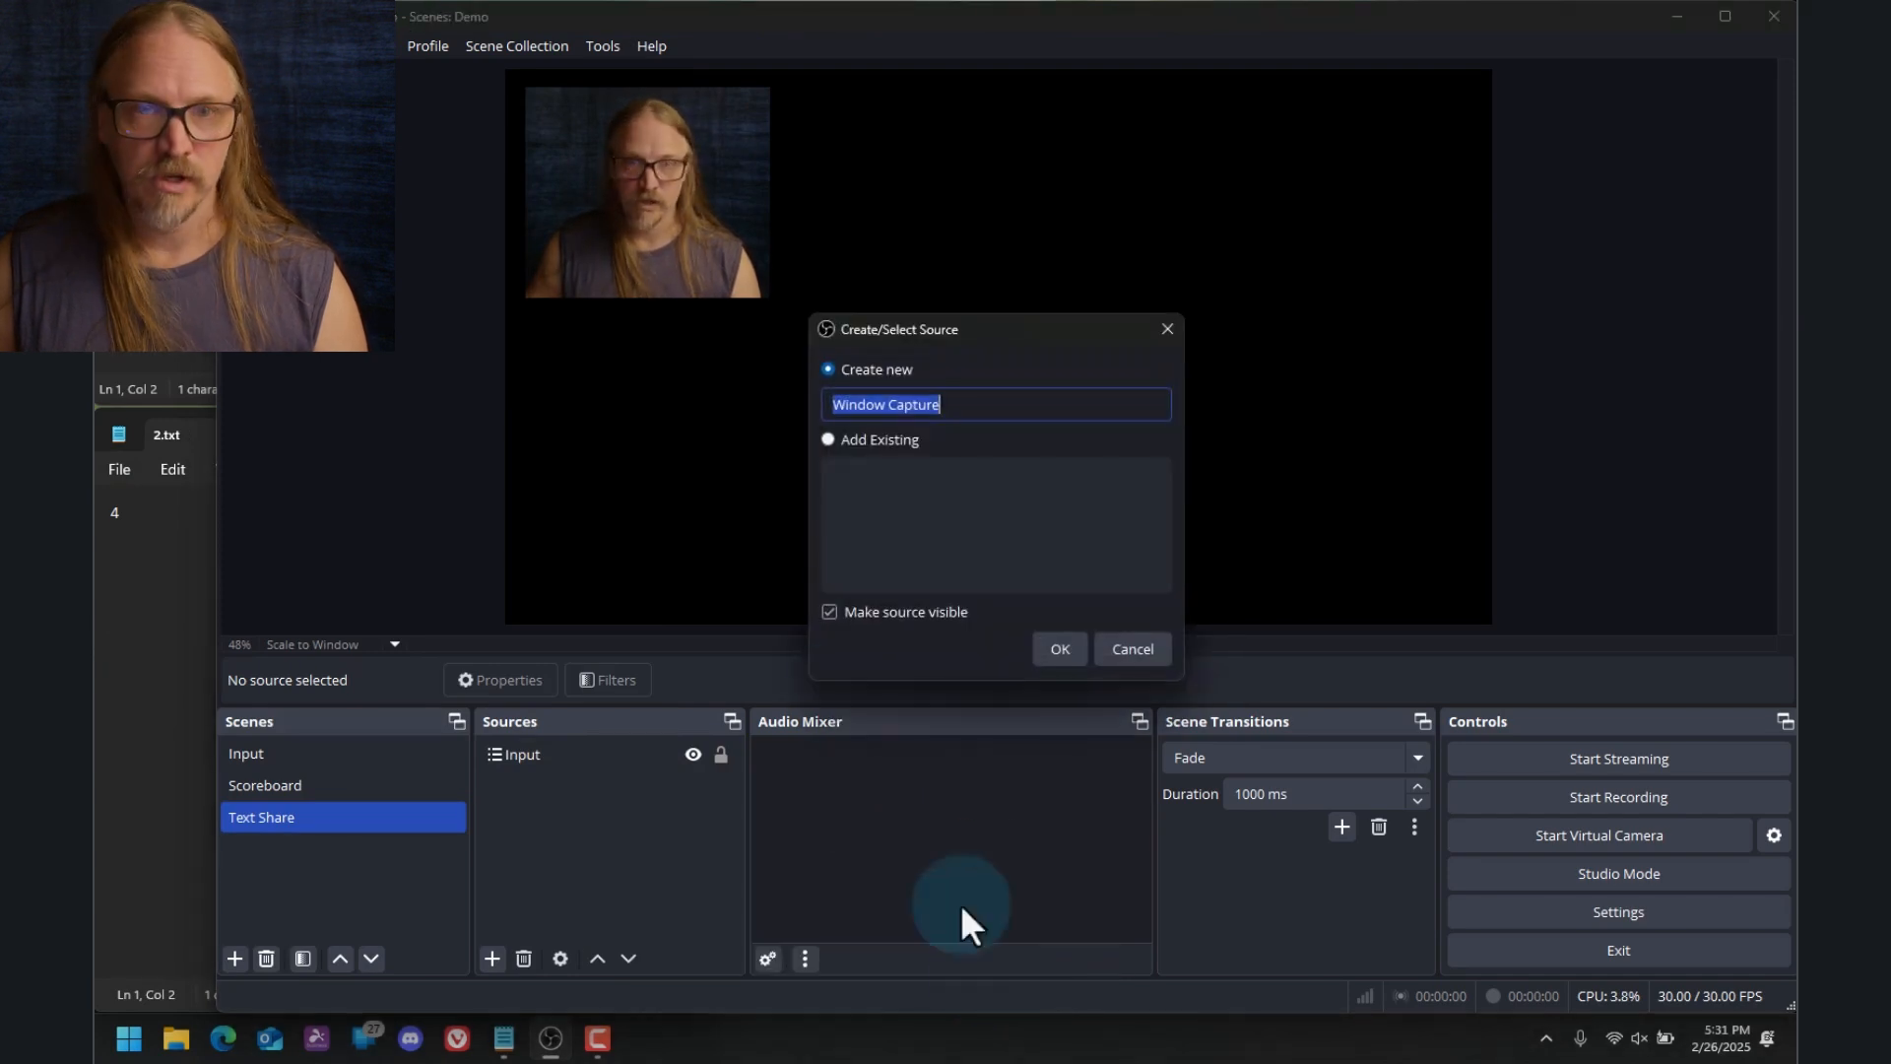
{"action": "type", "text": "Tex"}
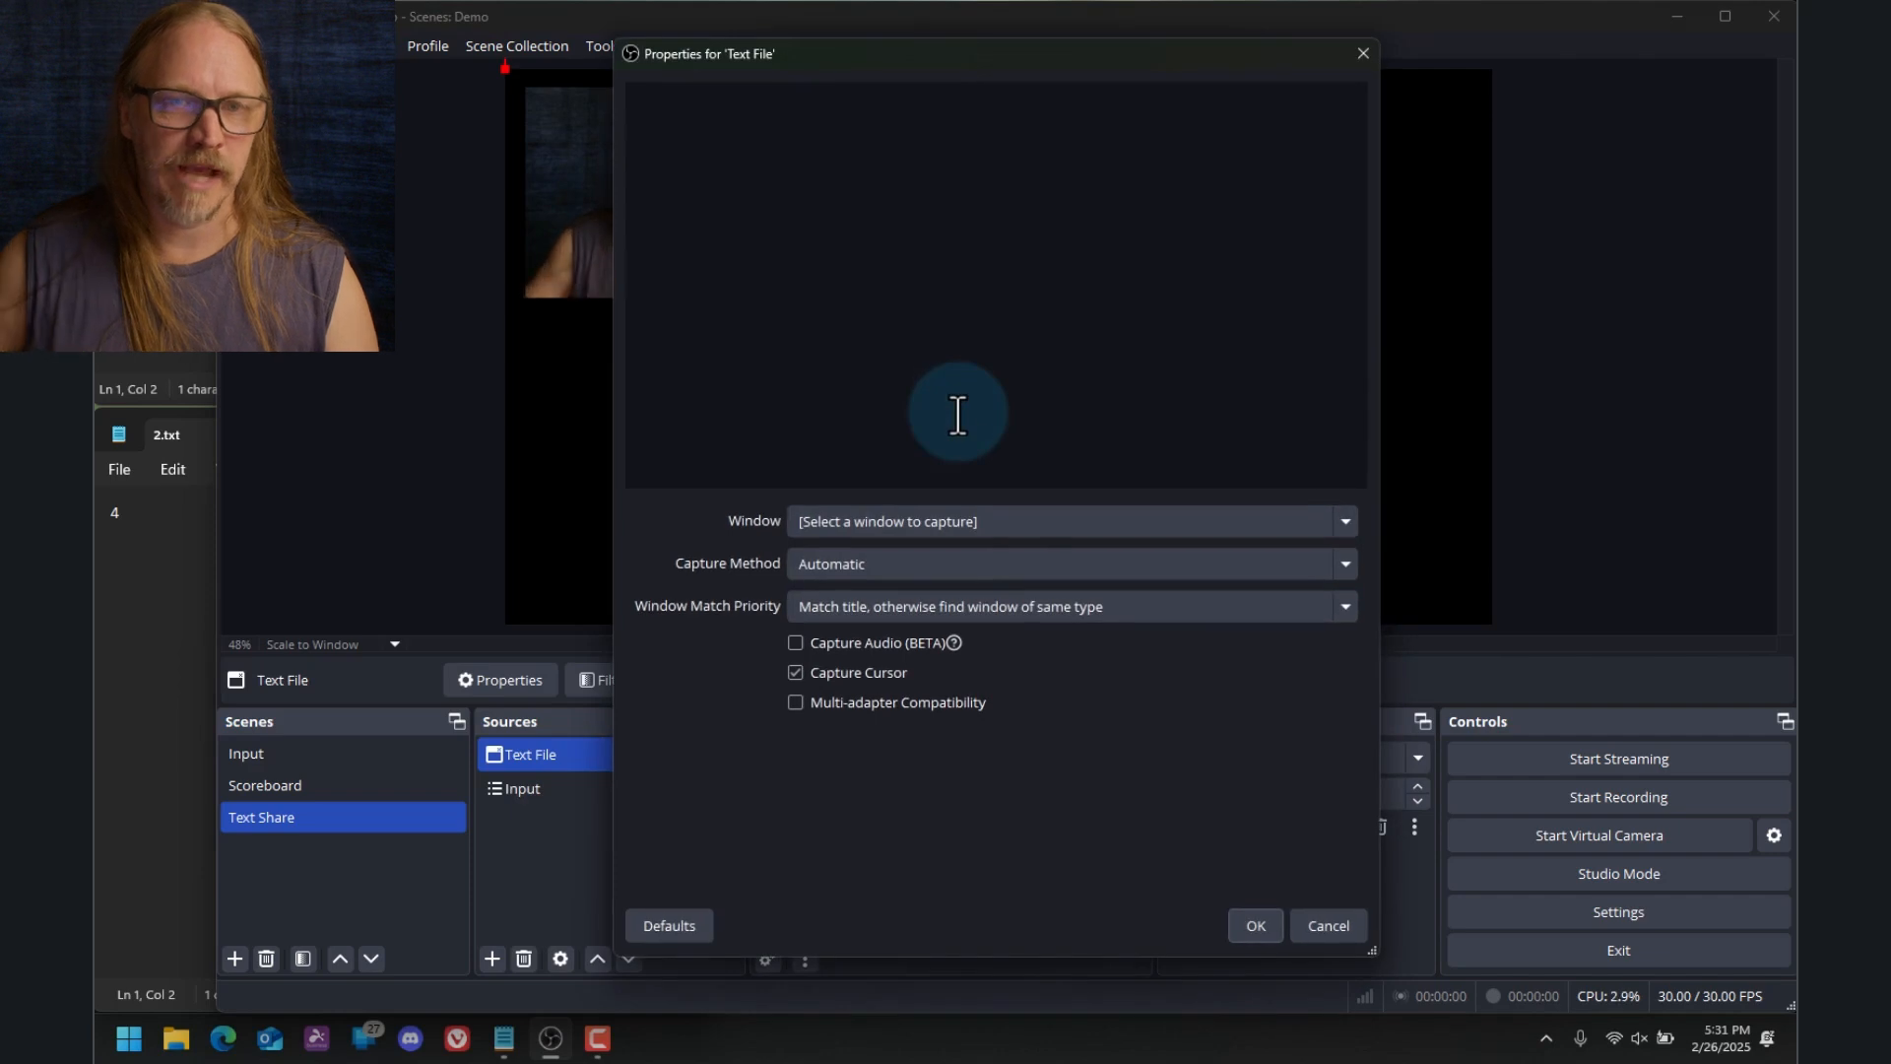
{"action": "left_click", "coordinate": [1079, 523]}
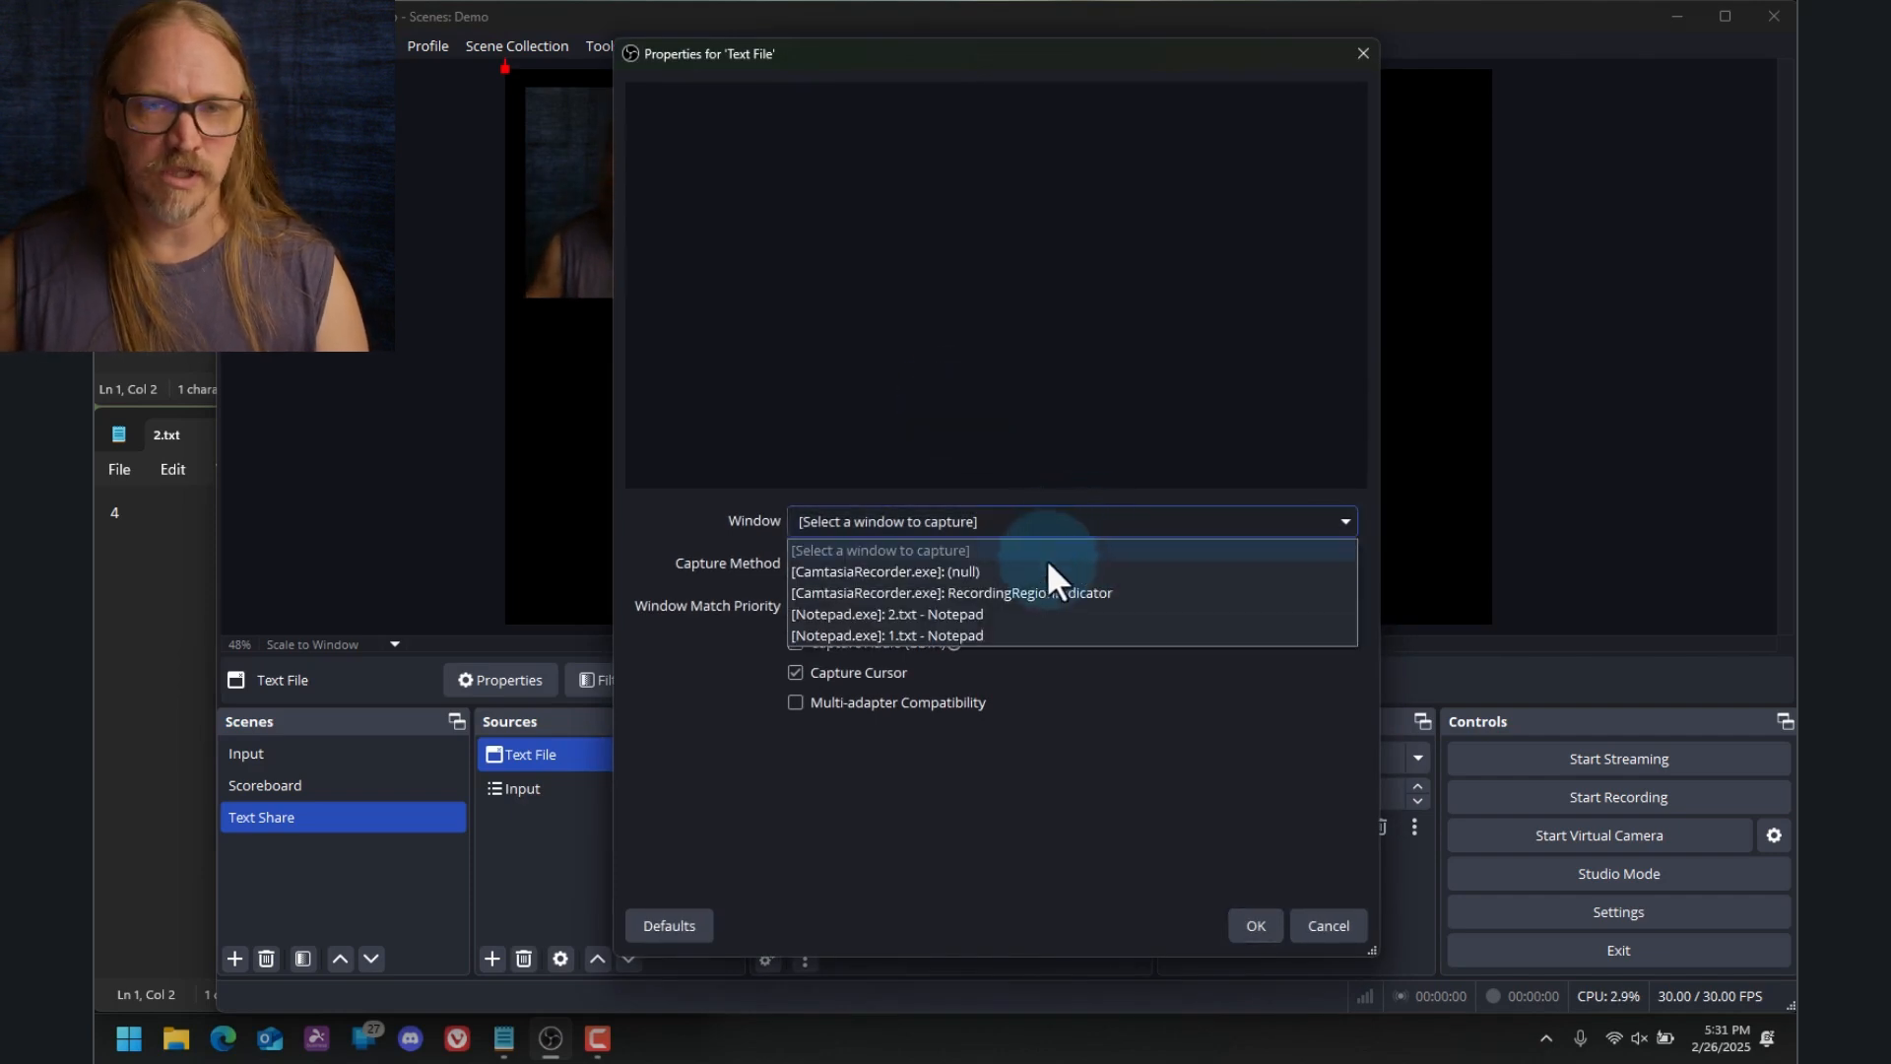
{"action": "left_click", "coordinate": [1025, 611]}
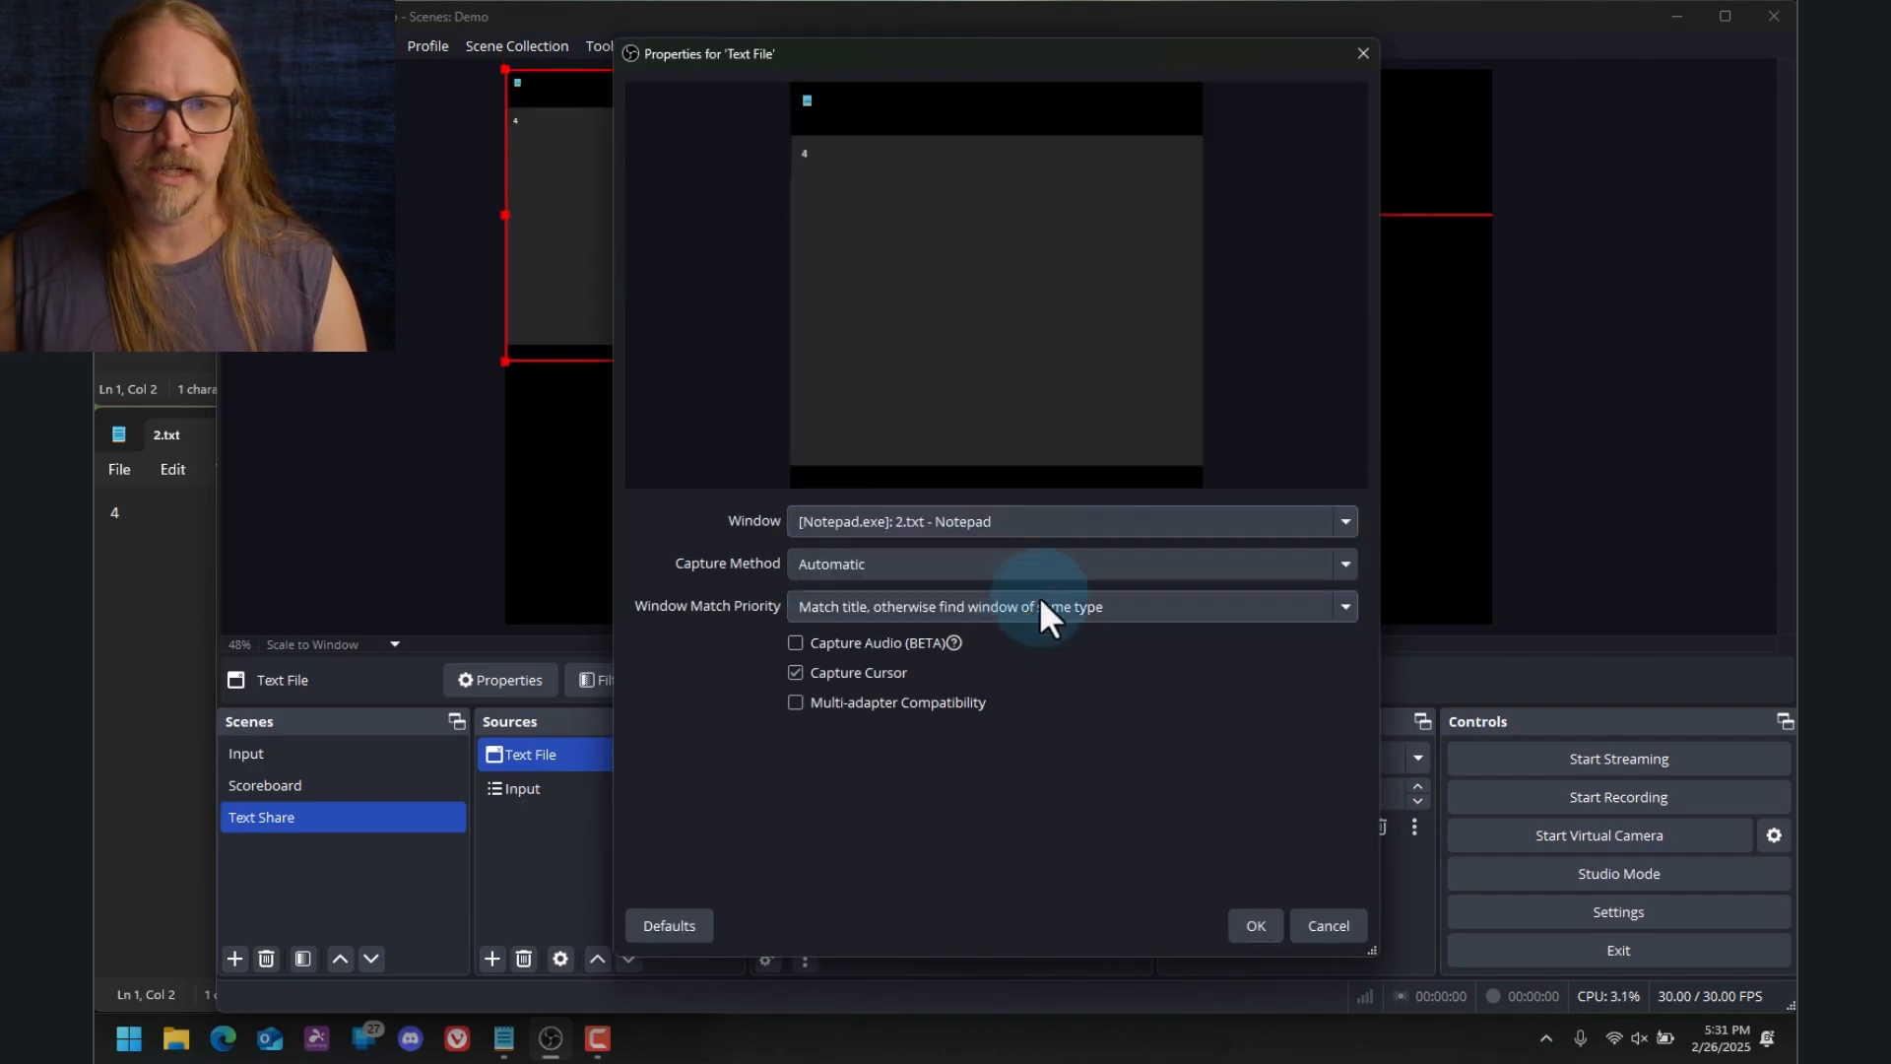
{"action": "left_click", "coordinate": [1255, 924]}
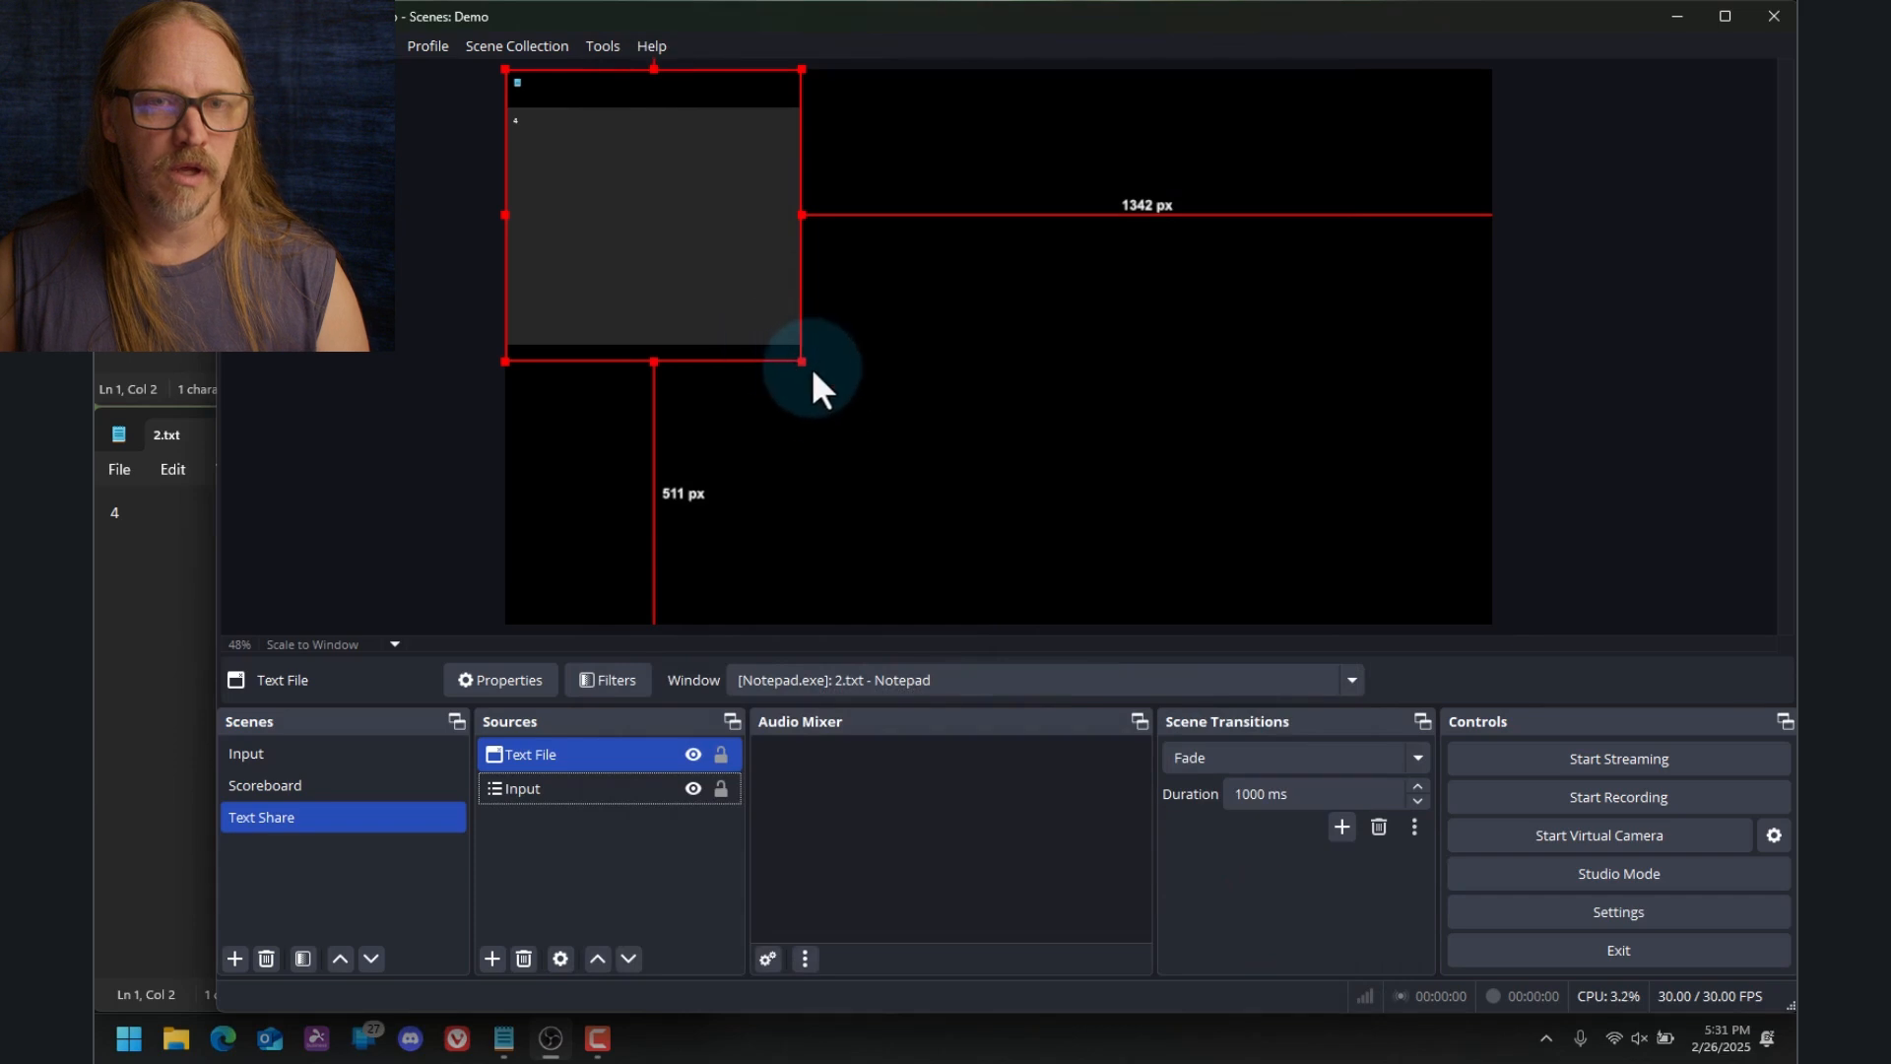
Enlarge the Text File source and place it beside the camera inset, about 714 px from the left and 58 px from the top
{"action": "left_click_drag", "start_coordinate": [799, 359], "coordinate": [1024, 561]}
{"action": "left_click_drag", "start_coordinate": [713, 287], "coordinate": [1077, 308]}
Switch to the Notepad window and replace the content of 2.txt with the text "Notes"
{"action": "left_click", "coordinate": [171, 627]}
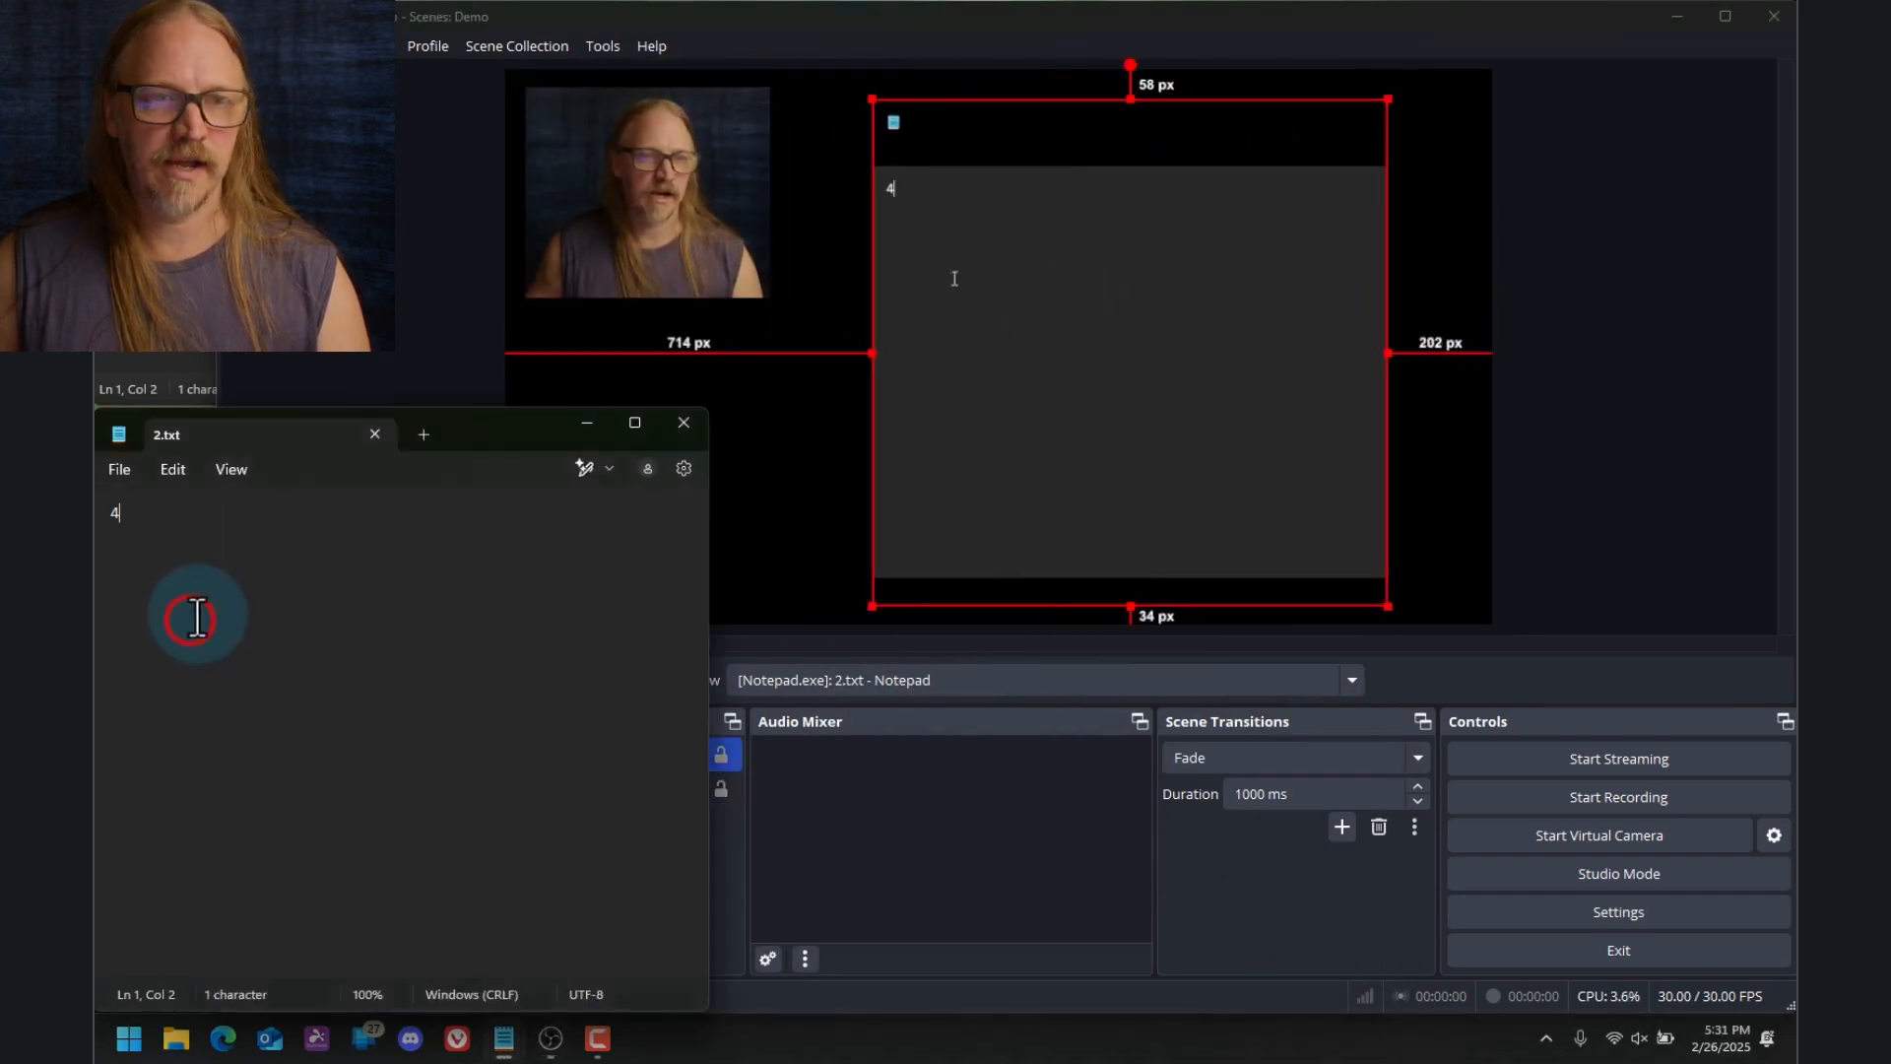
{"action": "key", "text": "BackSpace"}
{"action": "type", "text": "N"}
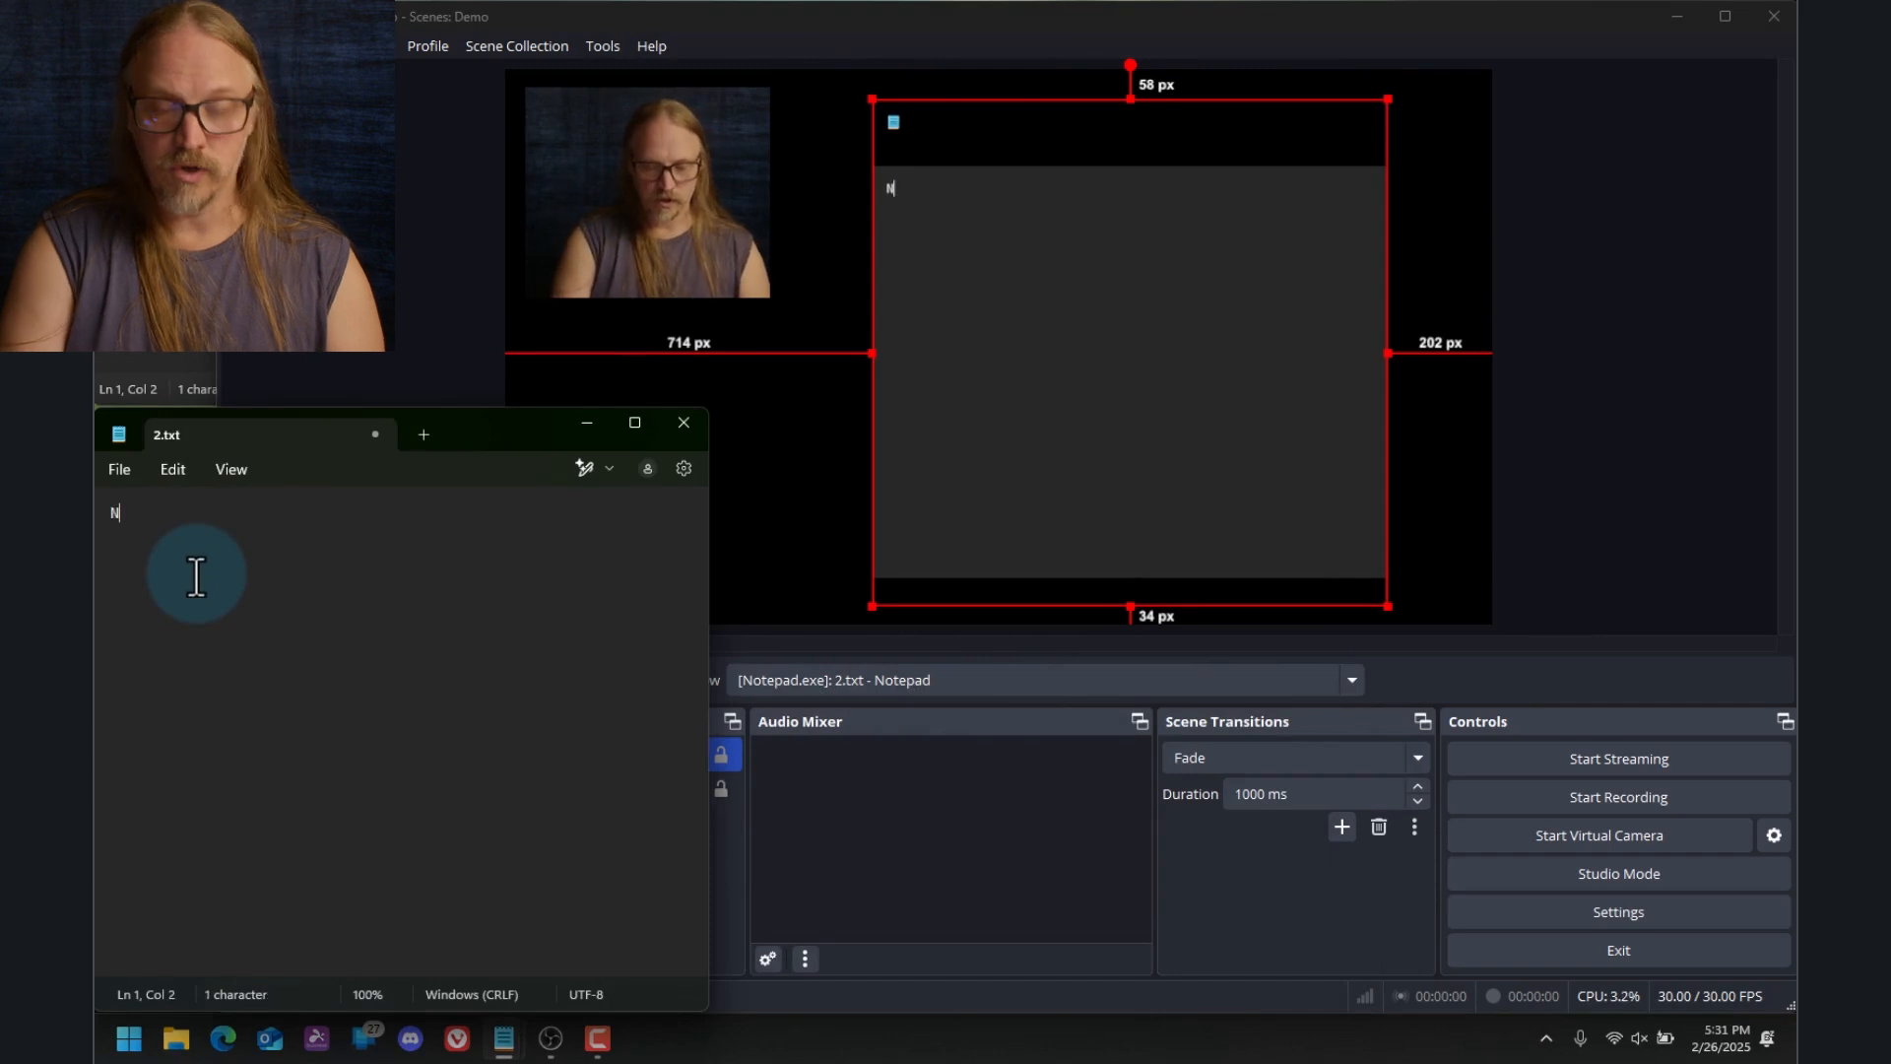
{"action": "type", "text": "otes ht"}
{"action": "key", "text": "BackSpace"}
{"action": "key", "text": "BackSpace"}
{"action": "key", "text": "BackSpace"}
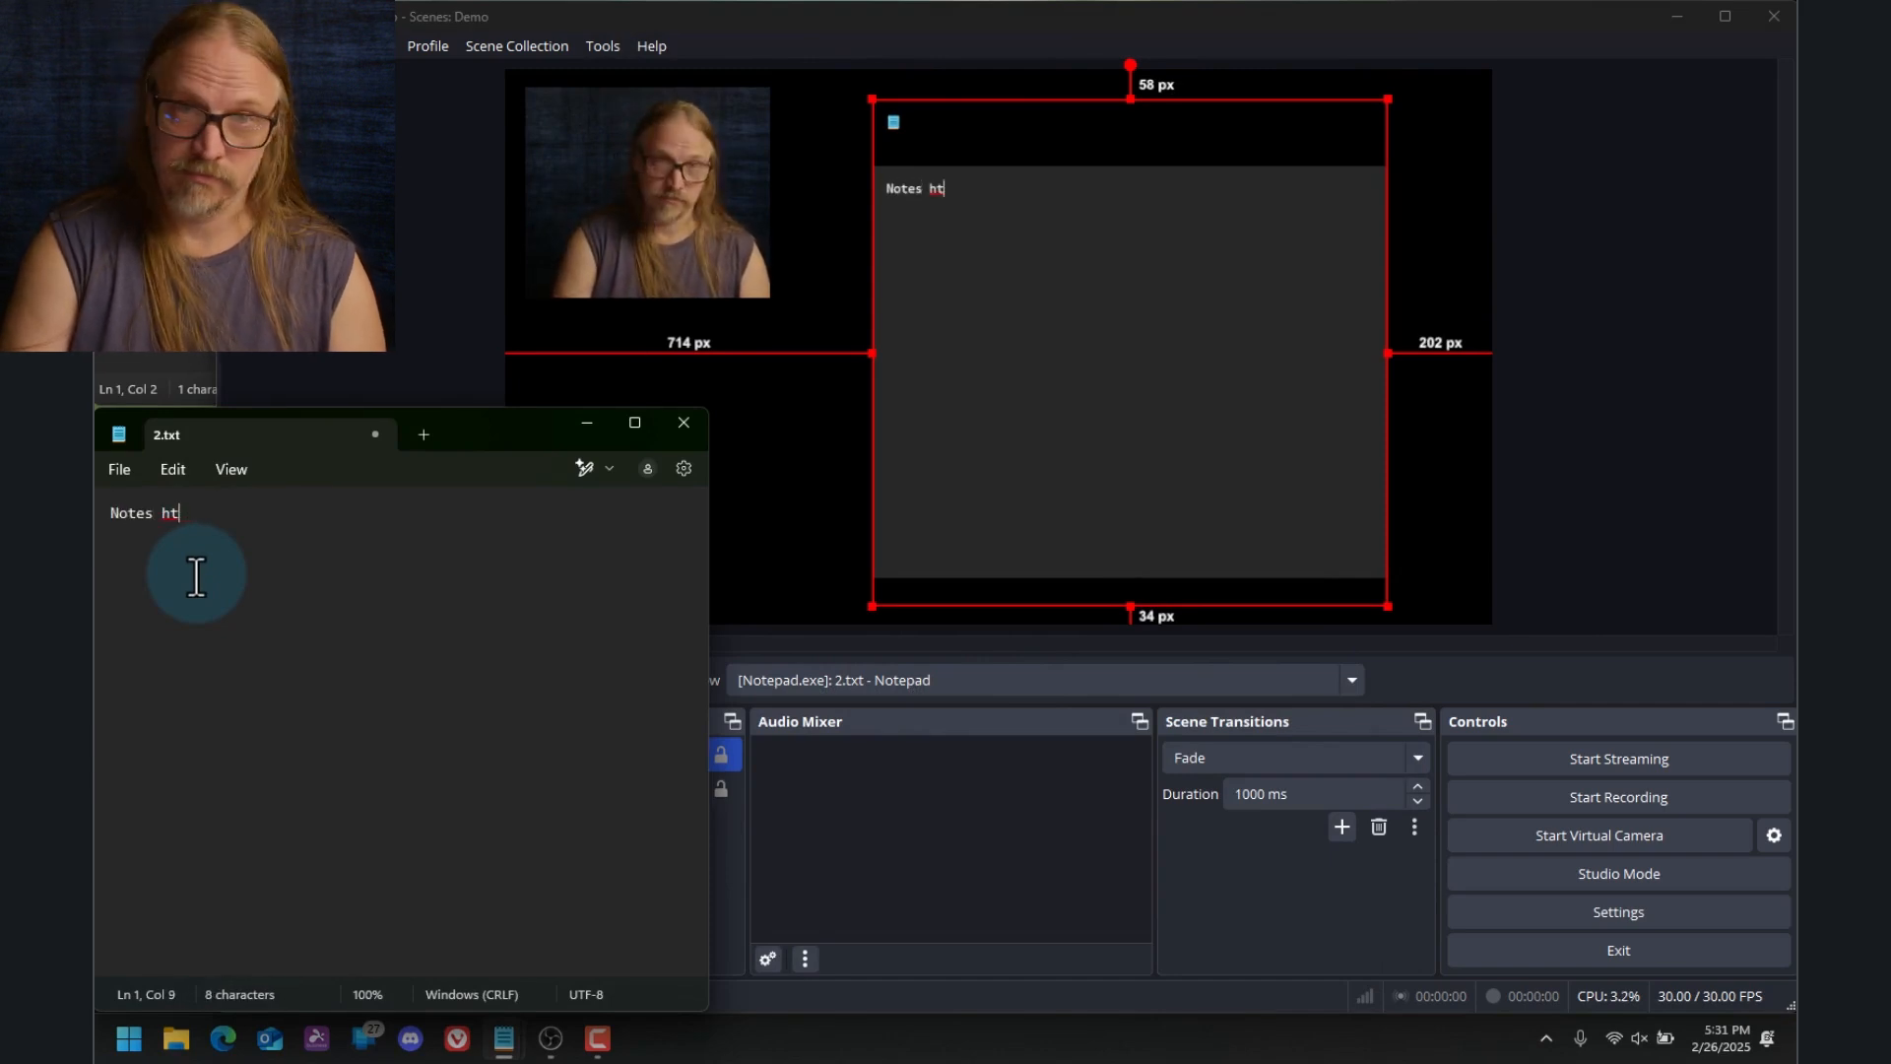